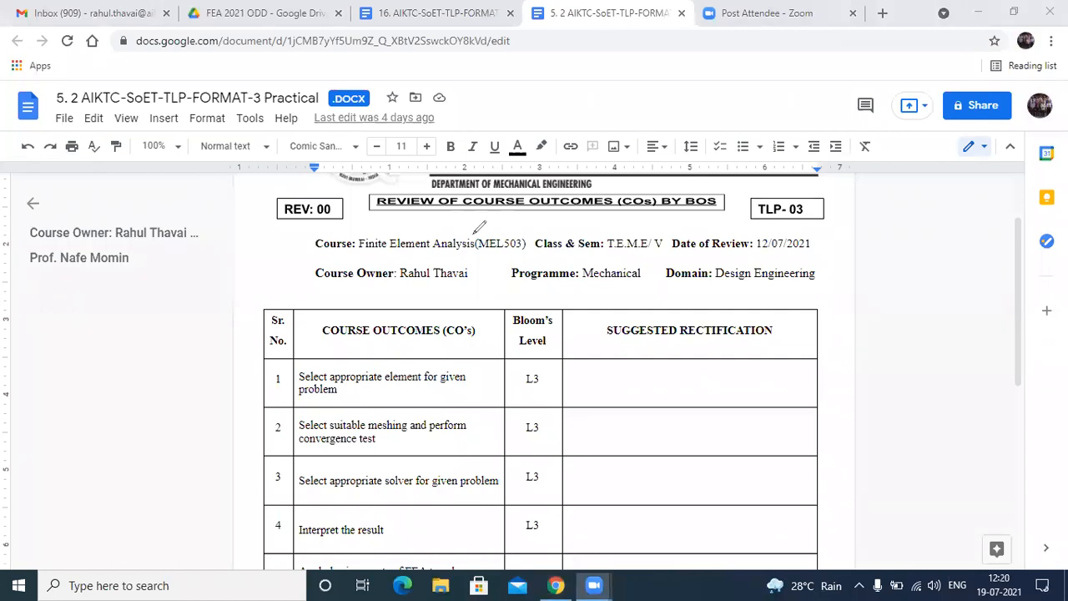
Step: Add a text annotation beside the course outcomes table reading "Termwork 25", with "Oral & Practical" a few lines below
{"action": "left_click", "coordinate": [81, 349]}
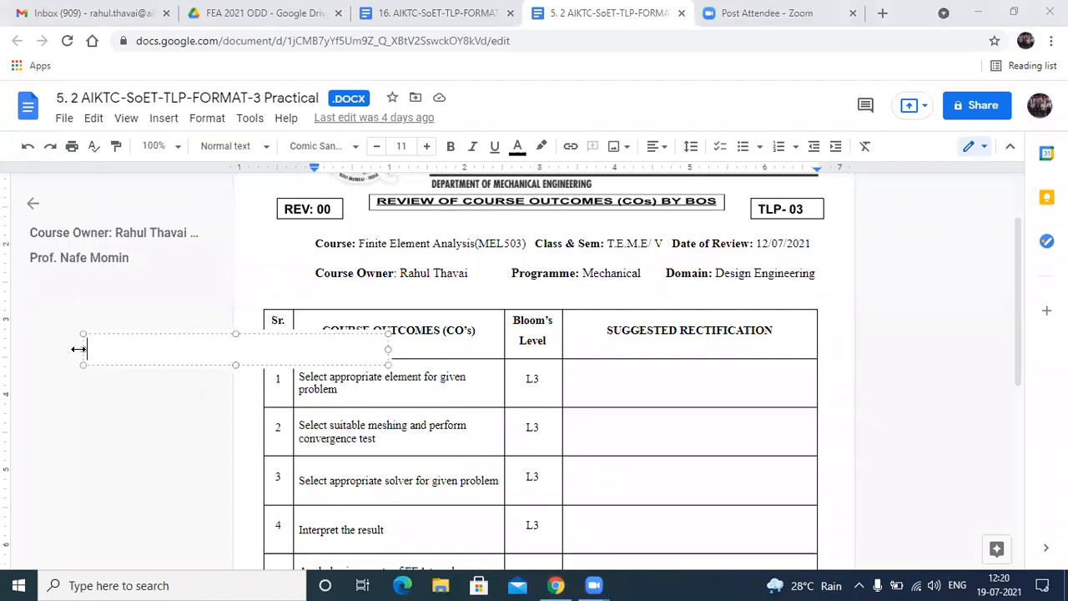
{"action": "type", "text": "Termwork 25"}
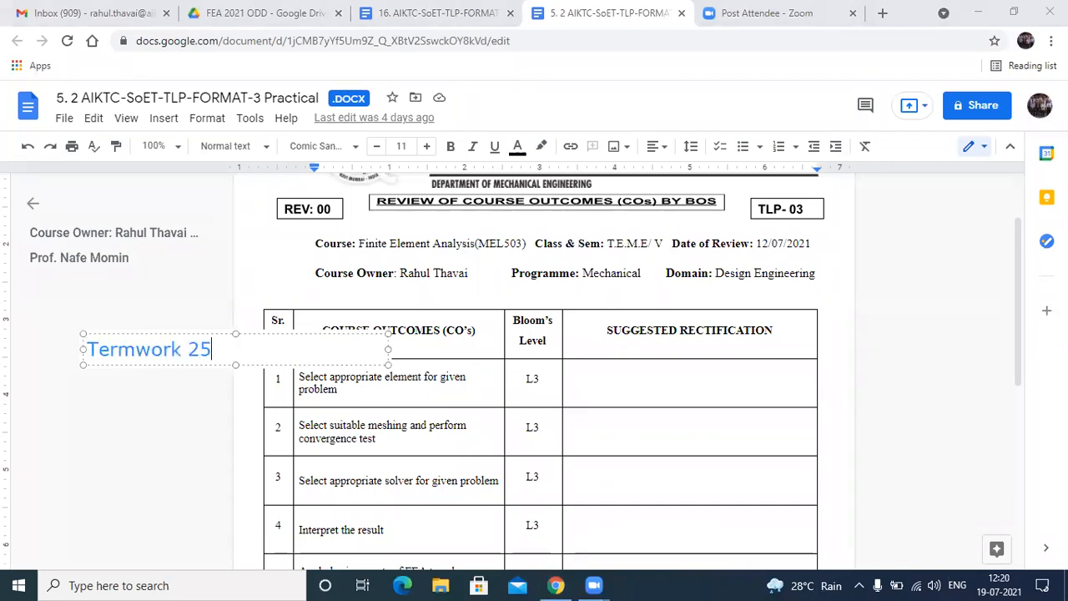
{"action": "key", "text": "Return"}
{"action": "key", "text": "Return"}
{"action": "key", "text": "Return"}
{"action": "type", "text": "Oral"}
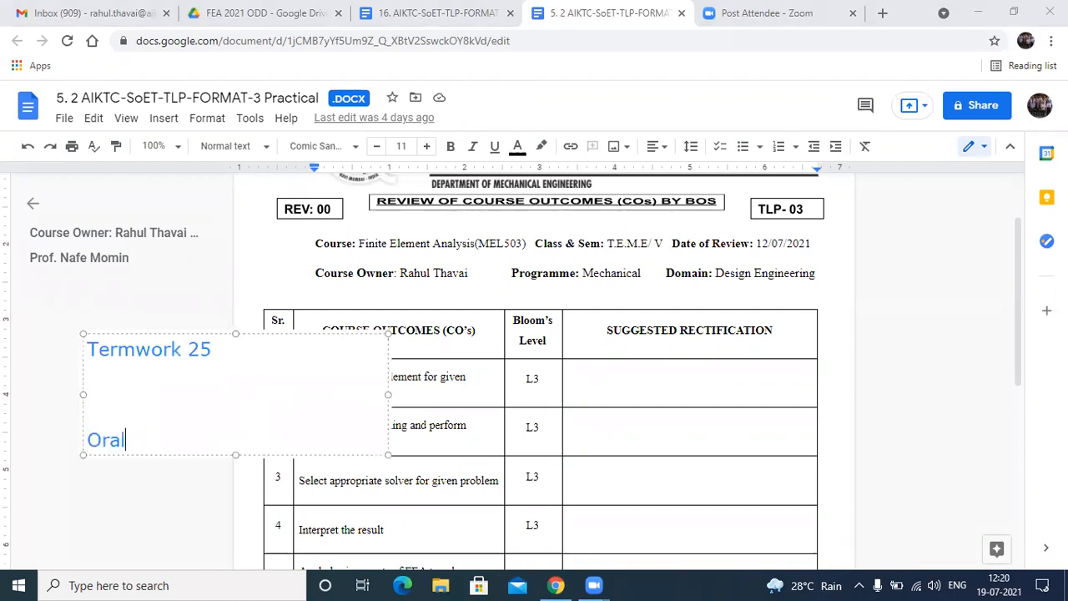
{"action": "type", "text": " & "}
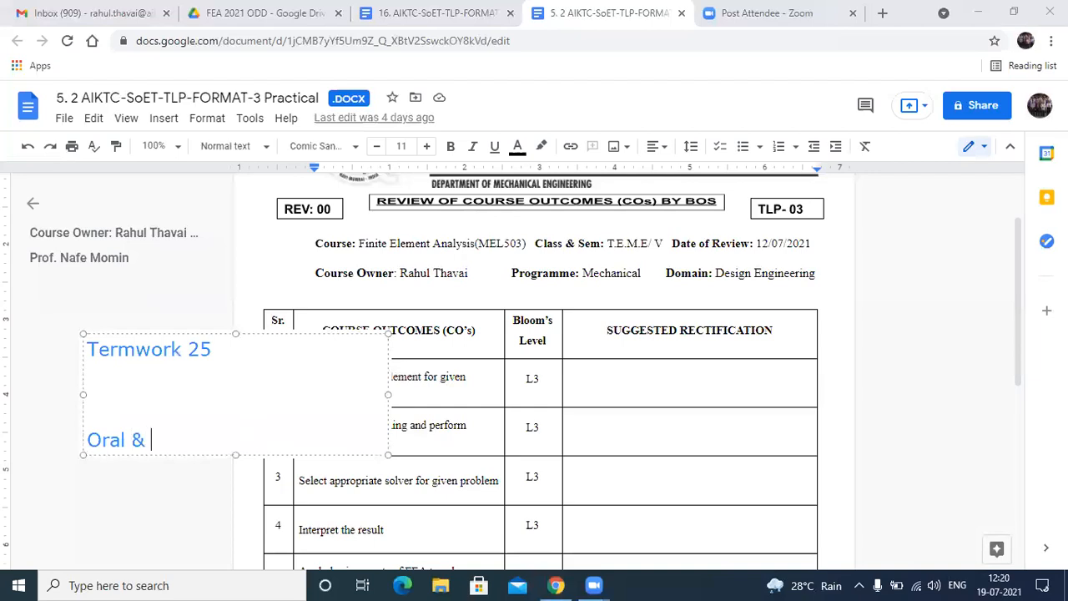
{"action": "type", "text": "Practical"}
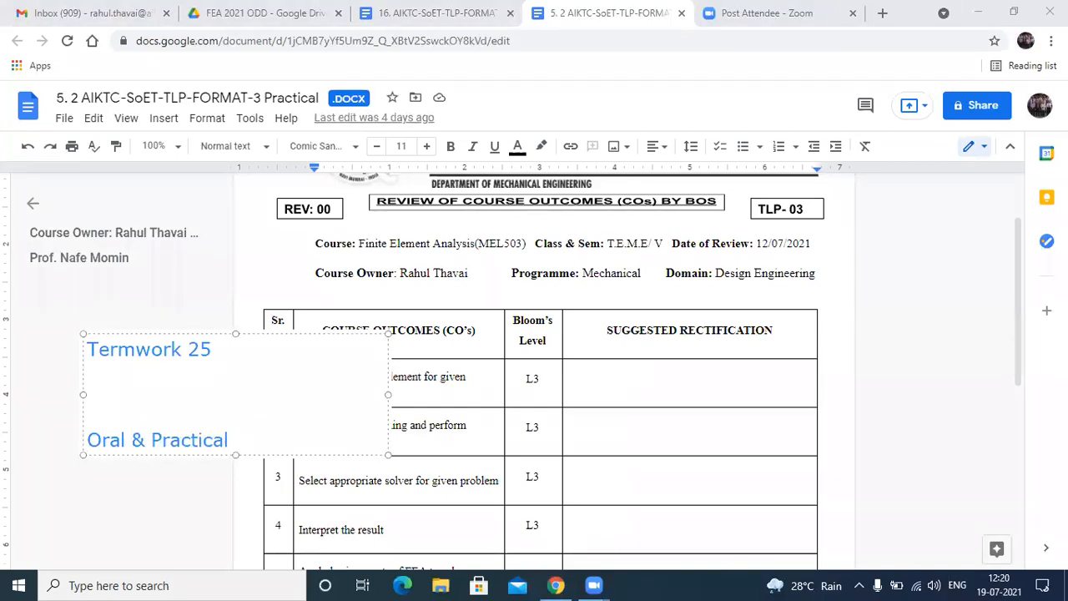
Step: Complete the two annotation lines to read "Oral & Practical Exam 25 Marks" and "Termwork 25 Marks"
{"action": "left_click", "coordinate": [234, 441]}
{"action": "type", "text": "Ex"}
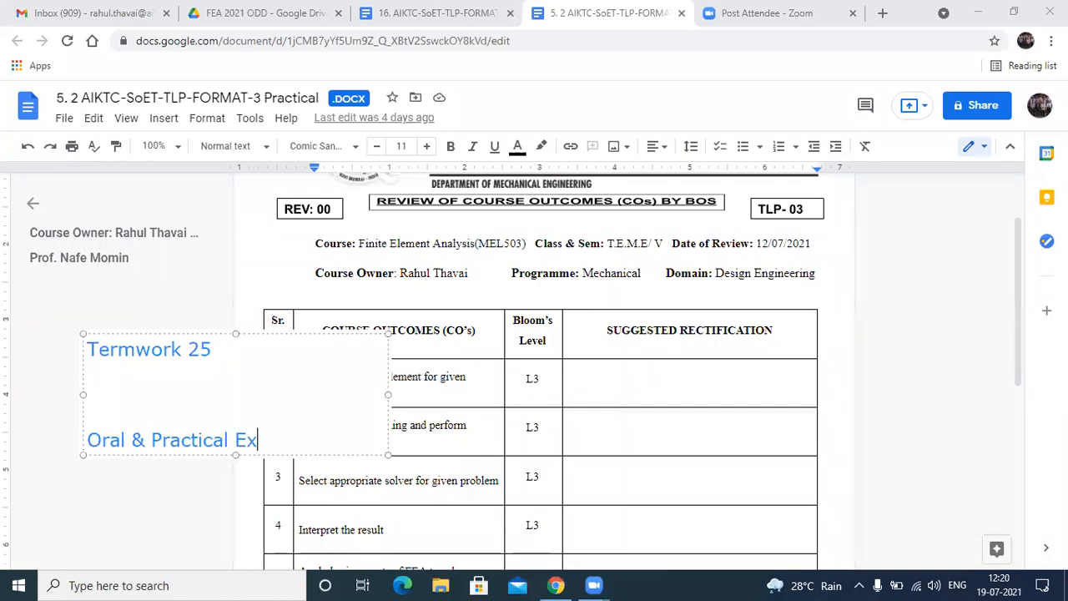
{"action": "type", "text": "am 25"}
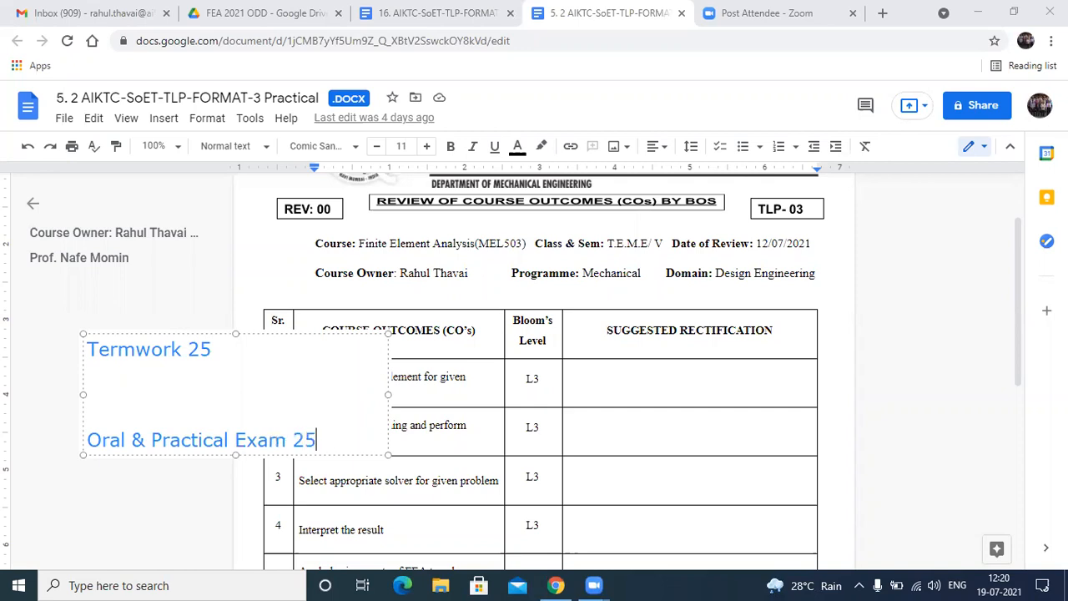
{"action": "type", "text": " Marks"}
{"action": "type", "text": "b"}
{"action": "key", "text": "BackSpace"}
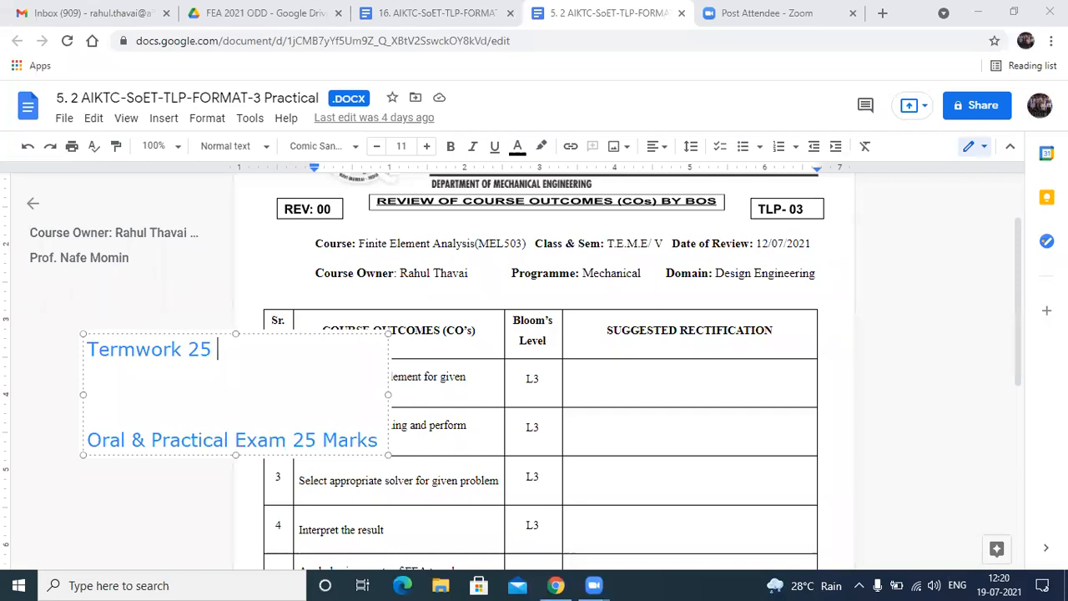
{"action": "type", "text": "Marks"}
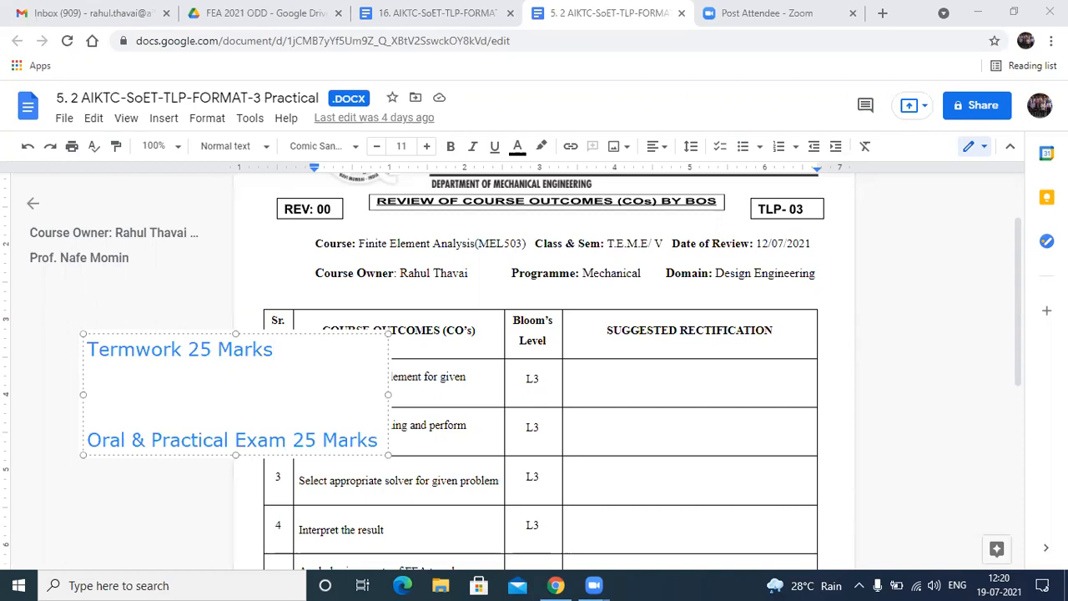
Step: Add the lines "Experiments 15 Marks" and "Course Project 5 Marks" beneath the Termwork line of the annotation
{"action": "key", "text": "Return"}
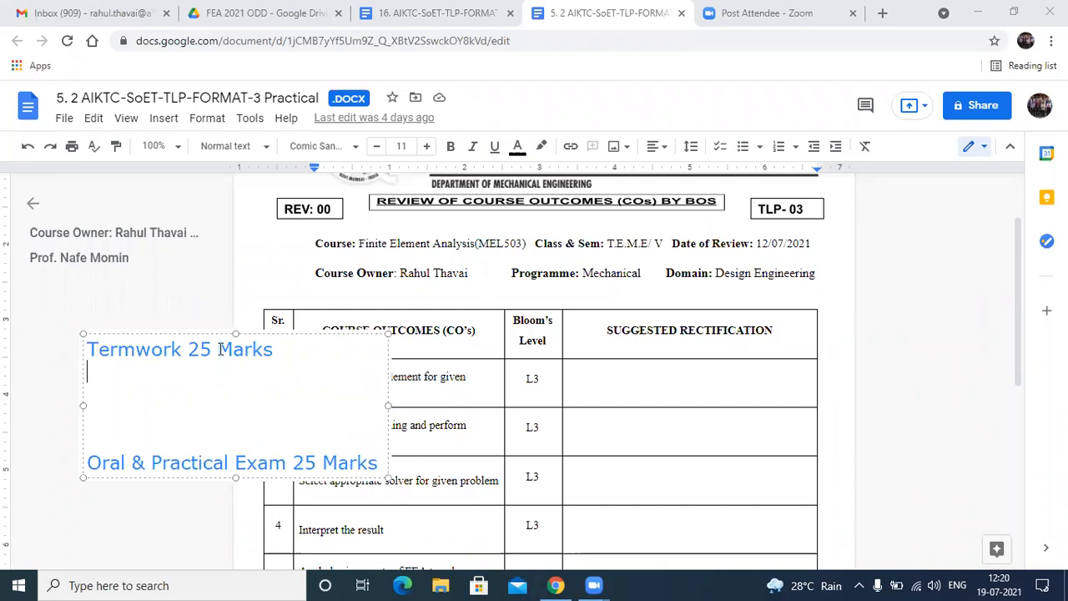
{"action": "type", "text": "Experiments 15 Marks"}
{"action": "key", "text": "Return"}
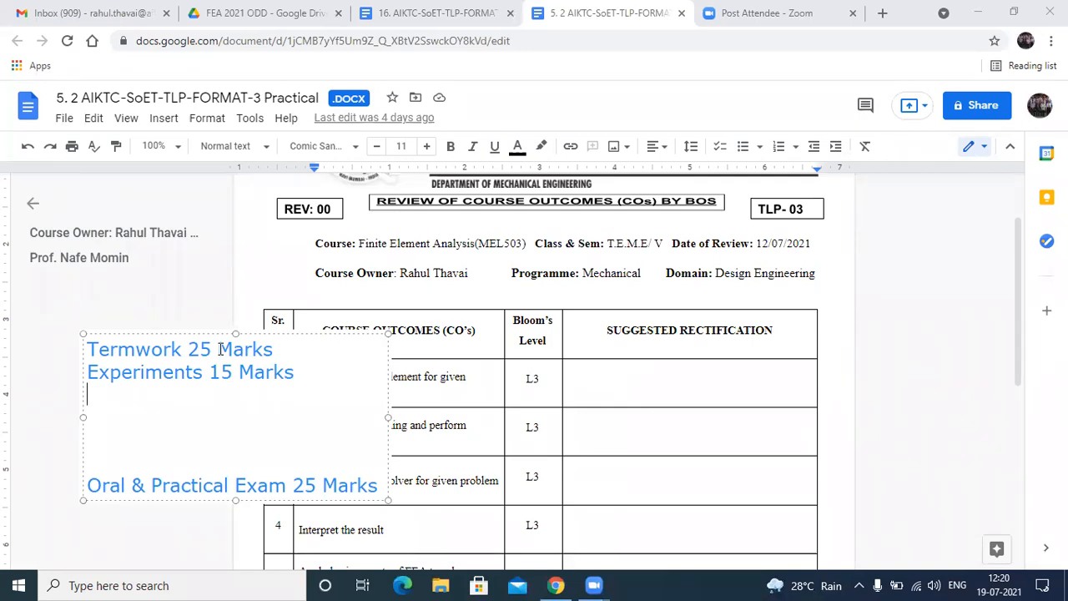
{"action": "type", "text": "Cour"}
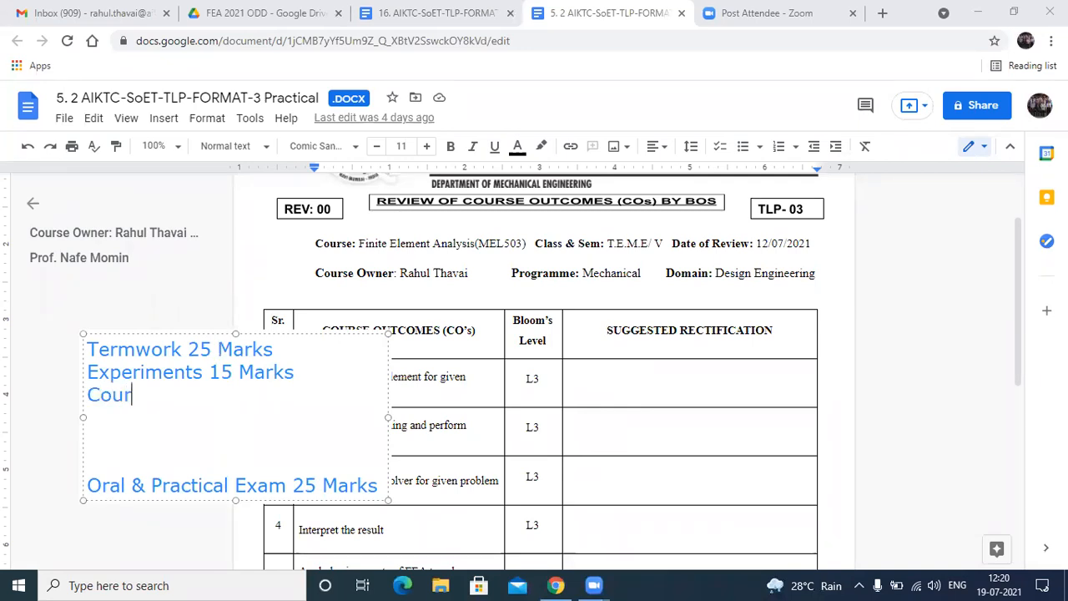
{"action": "type", "text": "se Proje"}
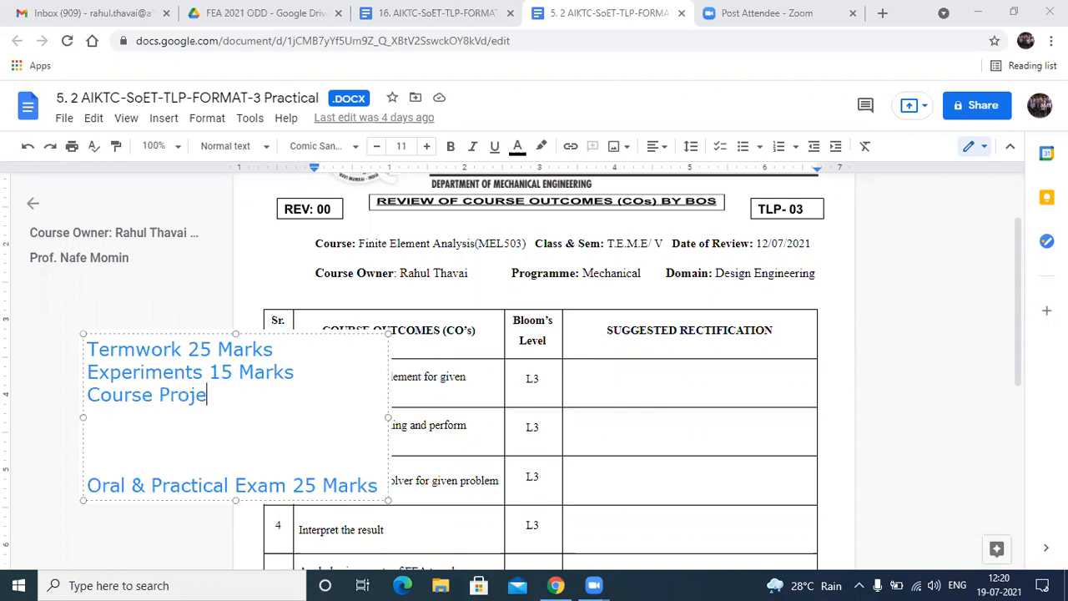
{"action": "type", "text": "ct 5 Marks"}
Step: Add the line "Attendance 5 Marks" beneath the Course Project line of the annotation
{"action": "key", "text": "Return"}
{"action": "type", "text": "Attendance 5 <a"}
{"action": "key", "text": "BackSpace"}
{"action": "key", "text": "BackSpace"}
{"action": "type", "text": "Mark"}
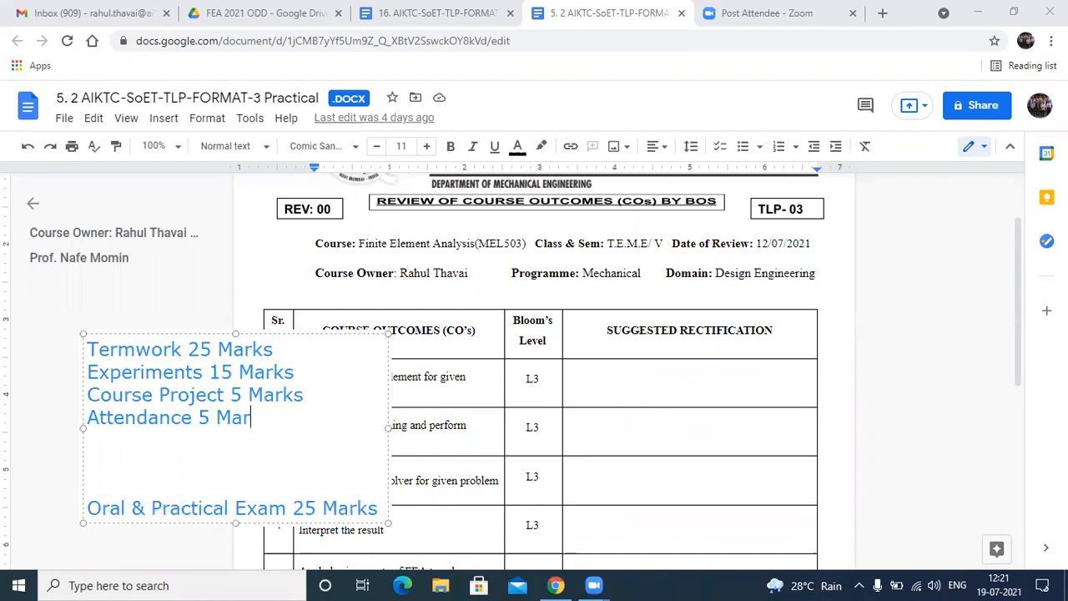
{"action": "type", "text": "s"}
Step: Insert a blank line between the Experiments and Course Project lines of the annotation
{"action": "key", "text": "Up"}
{"action": "key", "text": "Up"}
{"action": "key", "text": "Up"}
{"action": "key", "text": "Down"}
{"action": "key", "text": "Down"}
{"action": "key", "text": "Down"}
{"action": "key", "text": "Up"}
{"action": "key", "text": "End"}
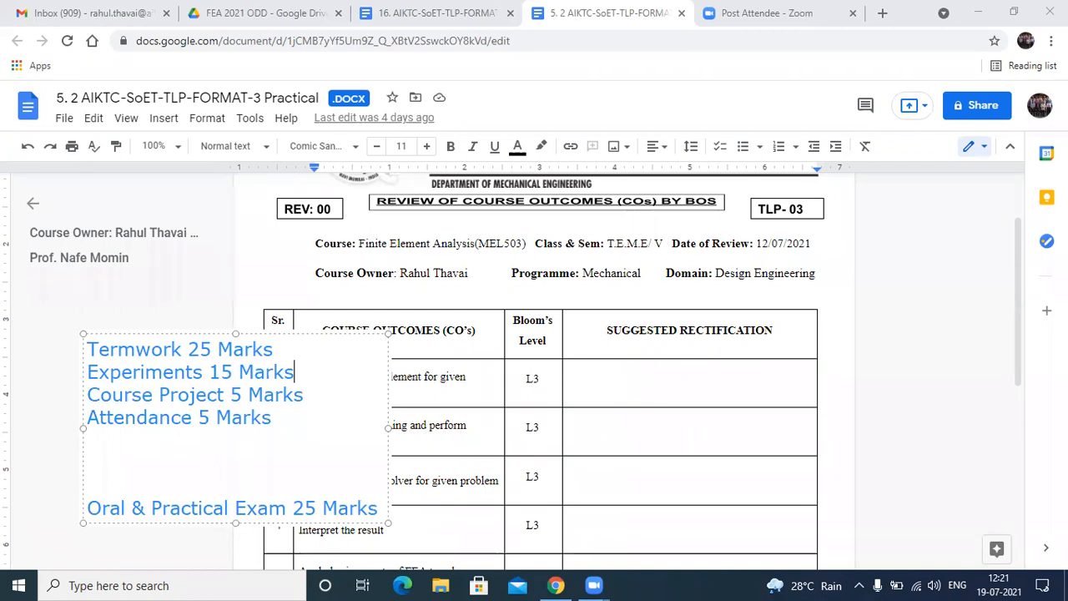
{"action": "key", "text": "Return"}
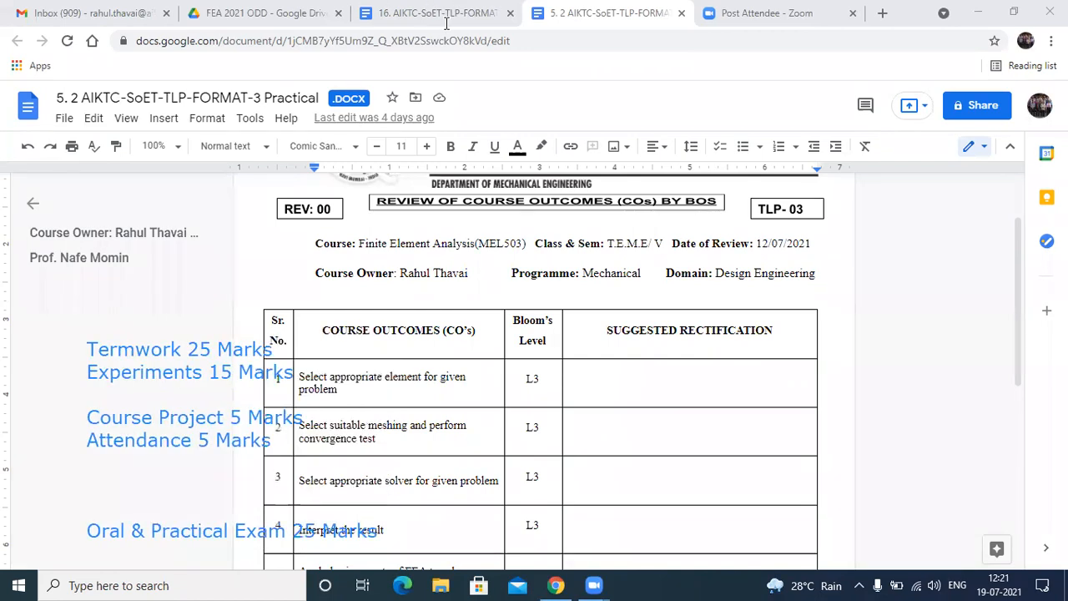
Step: Switch to the TLP-FORMAT-8 Task 8 document and highlight practicals 1 to 8 in the Lab / Practical Plan table
{"action": "left_click", "coordinate": [431, 8]}
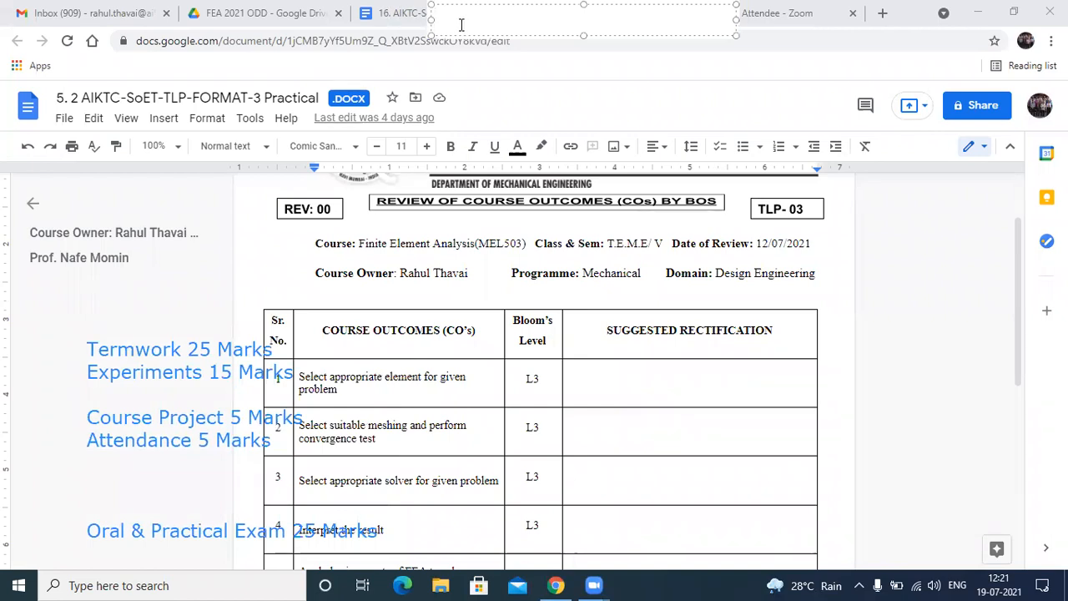
{"action": "left_click", "coordinate": [532, 64]}
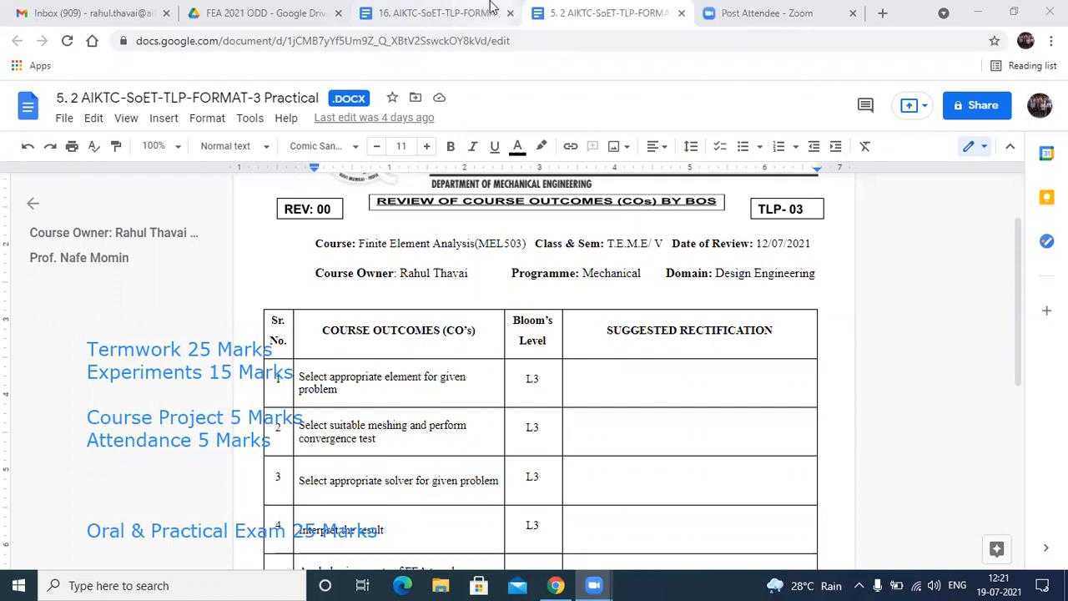
{"action": "left_click", "coordinate": [448, 10]}
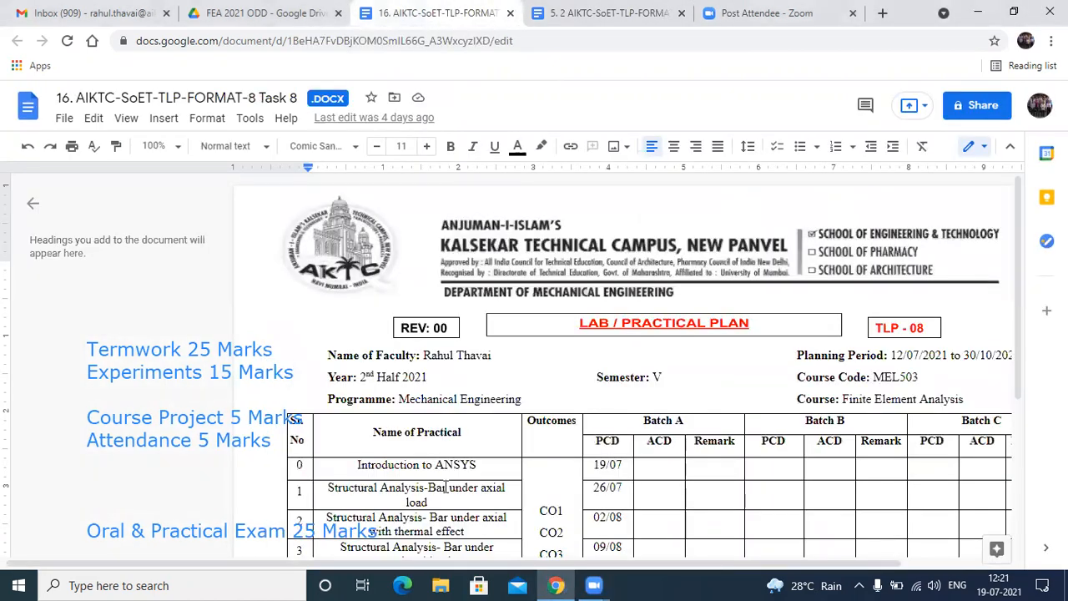
{"action": "left_click_drag", "start_coordinate": [1017, 272], "coordinate": [1033, 382]}
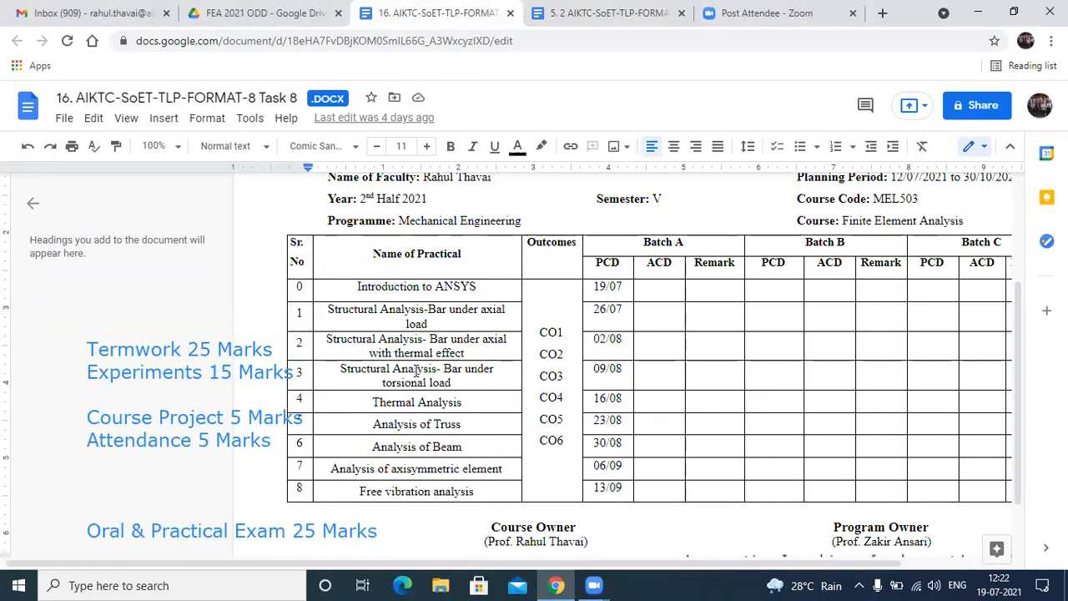
{"action": "left_click_drag", "start_coordinate": [417, 315], "coordinate": [449, 492]}
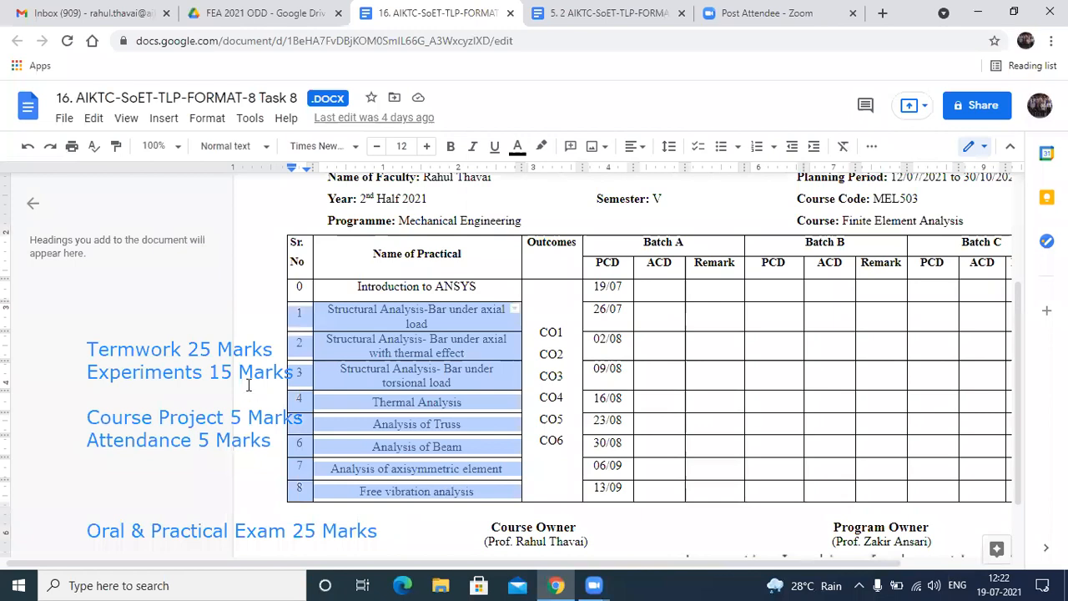
Step: Return to the TLP-FORMAT-3 Practical document, circle the term work and oral exam annotations, and mark the Experiments line with a stroke
{"action": "left_click", "coordinate": [585, 10]}
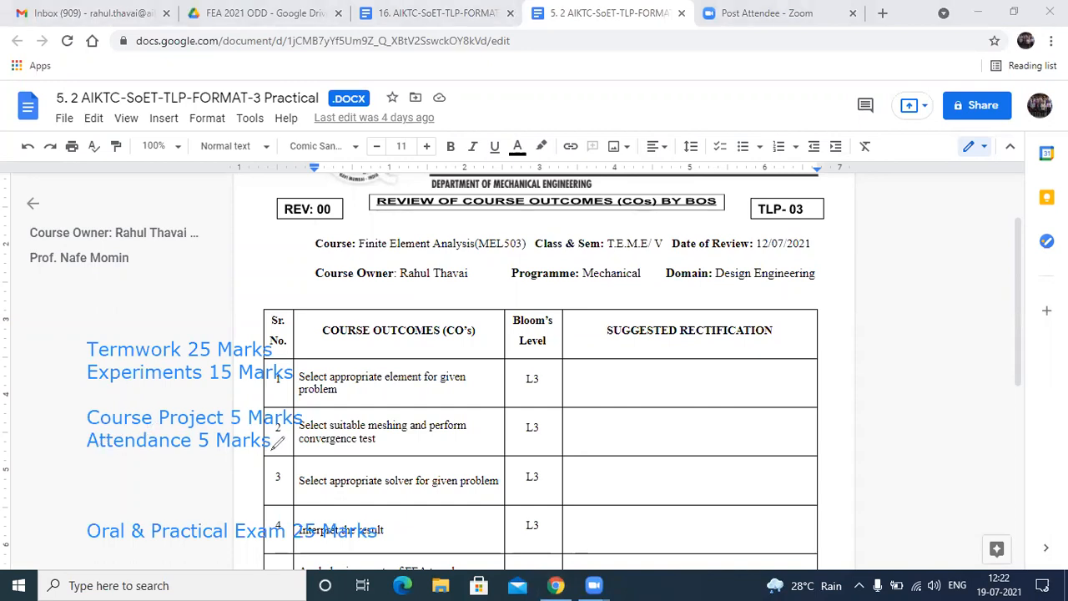
{"action": "mouse_move", "coordinate": [274, 317]}
{"action": "left_mouse_down"}
{"action": "mouse_move", "coordinate": [37, 327]}
{"action": "mouse_move", "coordinate": [109, 459]}
{"action": "mouse_move", "coordinate": [228, 468]}
{"action": "mouse_move", "coordinate": [329, 440]}
{"action": "mouse_move", "coordinate": [300, 312]}
{"action": "mouse_move", "coordinate": [286, 310]}
{"action": "left_mouse_up"}
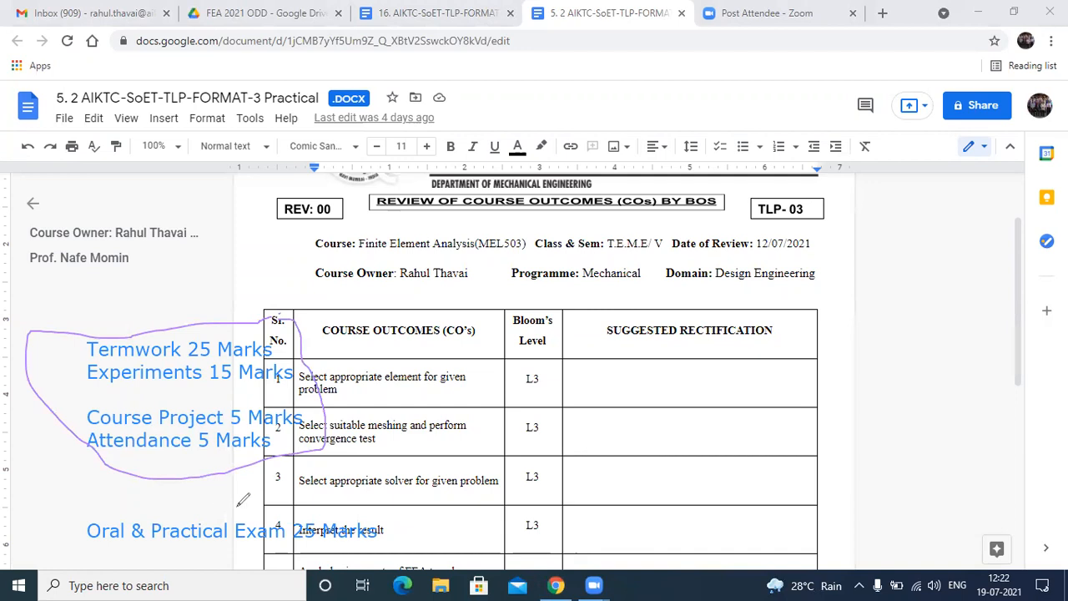
{"action": "mouse_move", "coordinate": [379, 503]}
{"action": "left_mouse_down"}
{"action": "mouse_move", "coordinate": [100, 494]}
{"action": "mouse_move", "coordinate": [80, 534]}
{"action": "mouse_move", "coordinate": [330, 555]}
{"action": "mouse_move", "coordinate": [455, 523]}
{"action": "mouse_move", "coordinate": [364, 505]}
{"action": "left_mouse_up"}
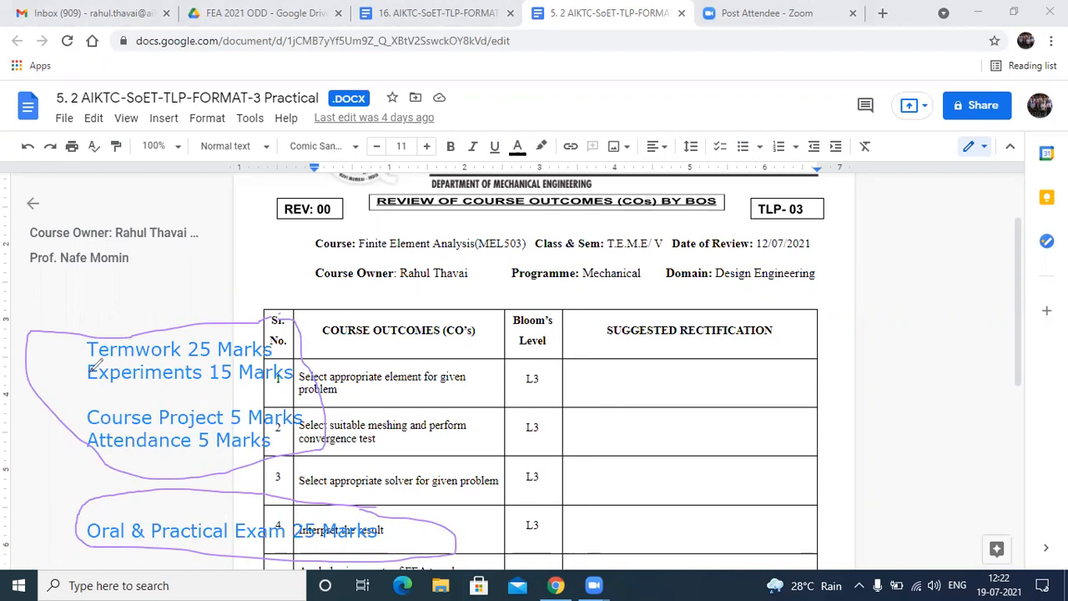
{"action": "left_click_drag", "start_coordinate": [72, 385], "coordinate": [121, 346]}
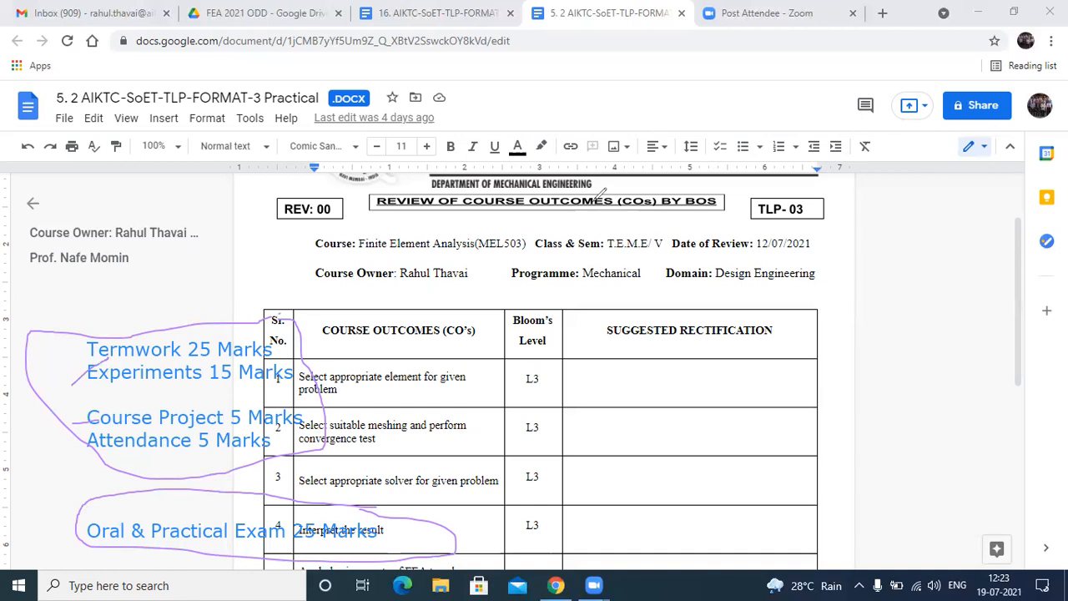
Step: Clear all text and drawing annotations from the shared screen
{"action": "key", "text": "e"}
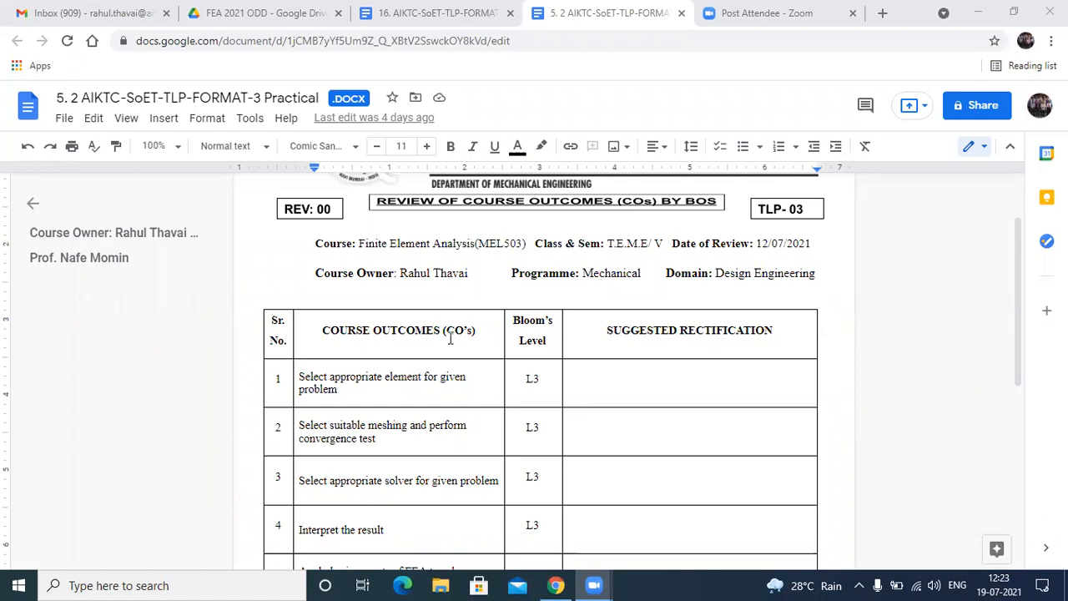
Step: Examine the course outcomes table from the first outcome down to "Validate FEA solution", including the Bloom's levels
{"action": "left_click", "coordinate": [472, 389]}
{"action": "key", "text": "Down"}
{"action": "key", "text": "Down"}
{"action": "key", "text": "Down"}
{"action": "key", "text": "Down"}
{"action": "key", "text": "Down"}
{"action": "key", "text": "Down"}
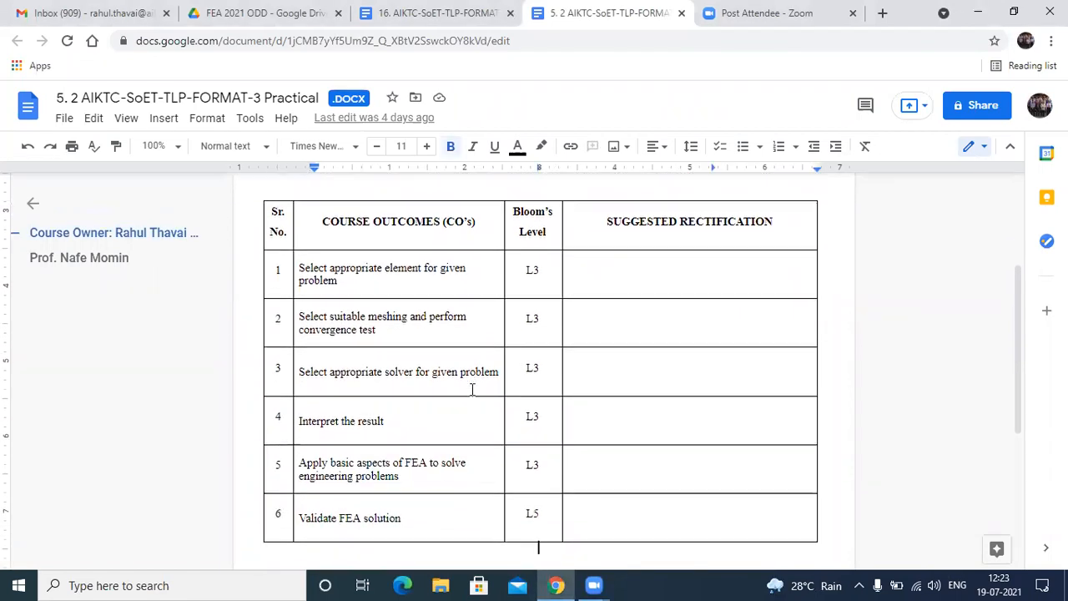
{"action": "key", "text": "Up"}
{"action": "key", "text": "Up"}
{"action": "key", "text": "Up"}
{"action": "key", "text": "Up"}
{"action": "key", "text": "Up"}
{"action": "key", "text": "Up"}
{"action": "key", "text": "Up"}
{"action": "key", "text": "Up"}
{"action": "key", "text": "Up"}
{"action": "key", "text": "Up"}
{"action": "key", "text": "Down"}
{"action": "key", "text": "Down"}
{"action": "key", "text": "Down"}
{"action": "key", "text": "Down"}
{"action": "key", "text": "Down"}
{"action": "key", "text": "Down"}
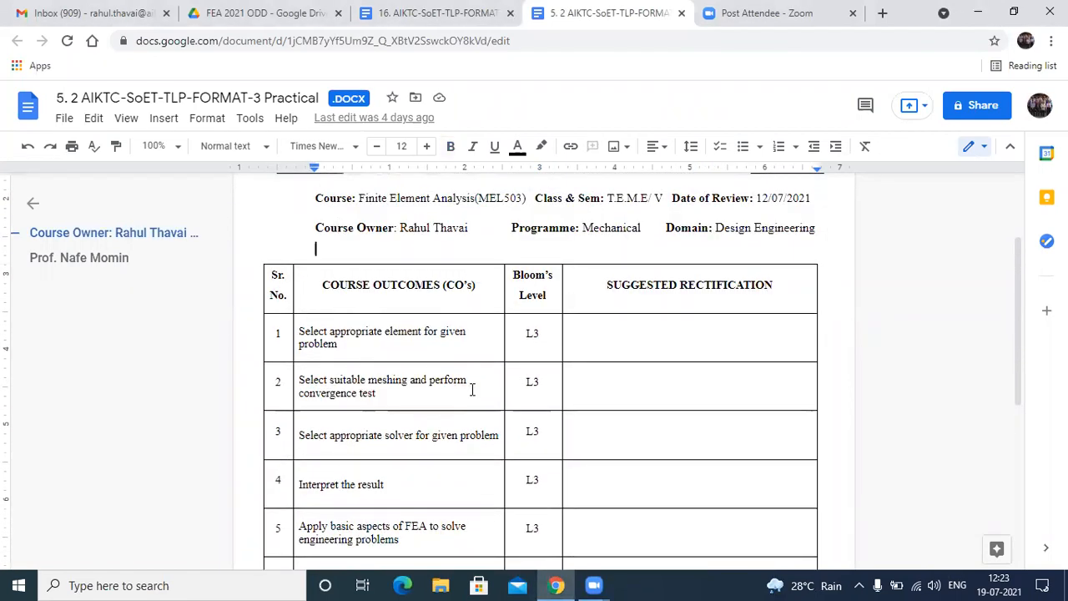
{"action": "key", "text": "Up"}
{"action": "key", "text": "Up"}
{"action": "key", "text": "Up"}
{"action": "key", "text": "Up"}
{"action": "key", "text": "Up"}
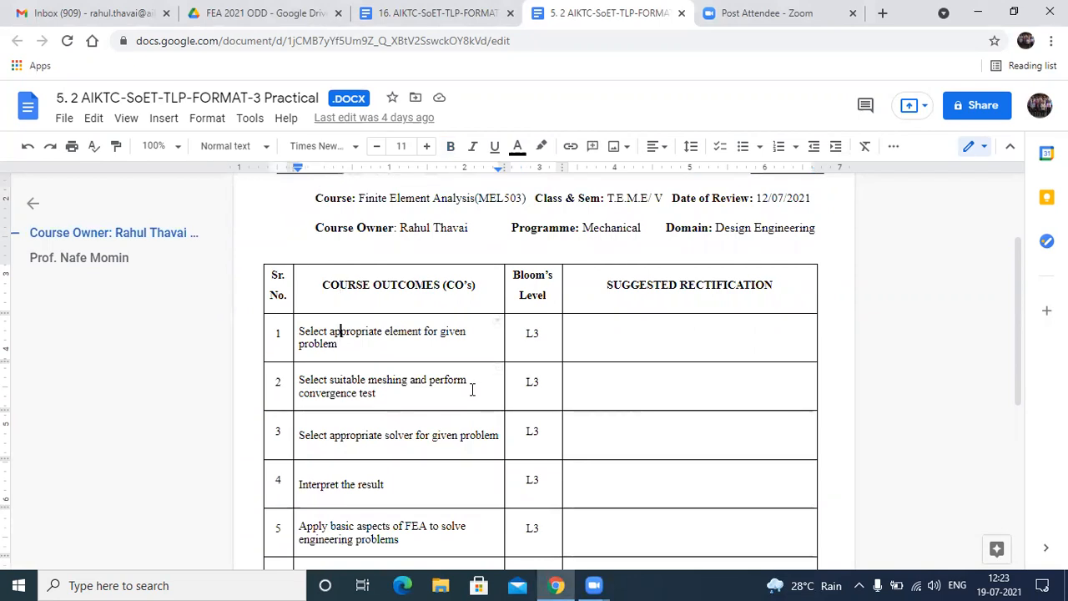
{"action": "key", "text": "Down"}
{"action": "key", "text": "Down"}
{"action": "key", "text": "Down"}
{"action": "key", "text": "Down"}
{"action": "key", "text": "Down"}
{"action": "key", "text": "Down"}
{"action": "key", "text": "Down"}
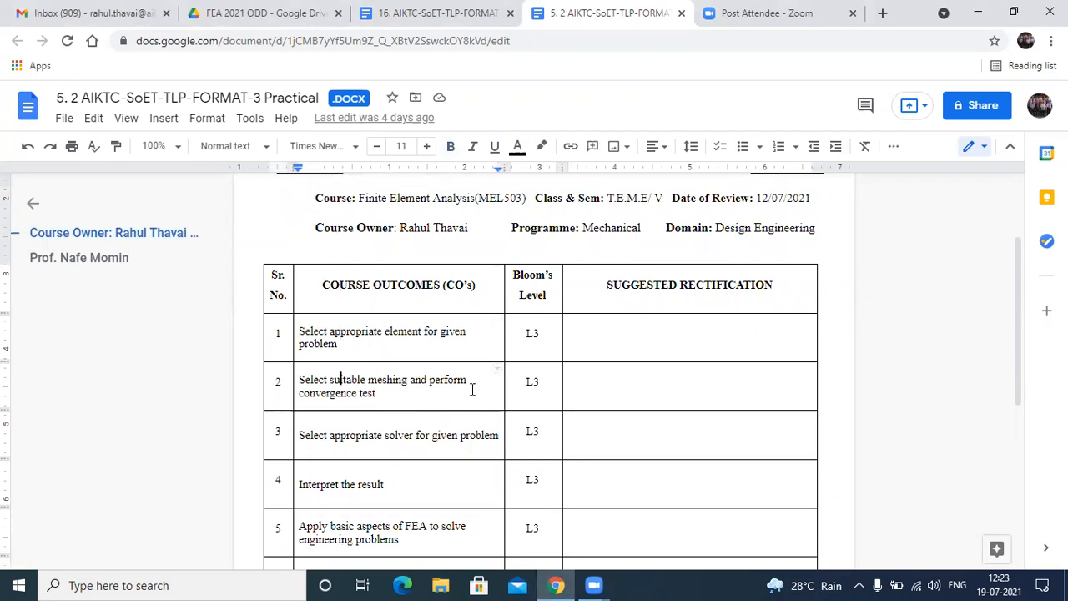
{"action": "key", "text": "Down"}
{"action": "key", "text": "Down"}
{"action": "key", "text": "Down"}
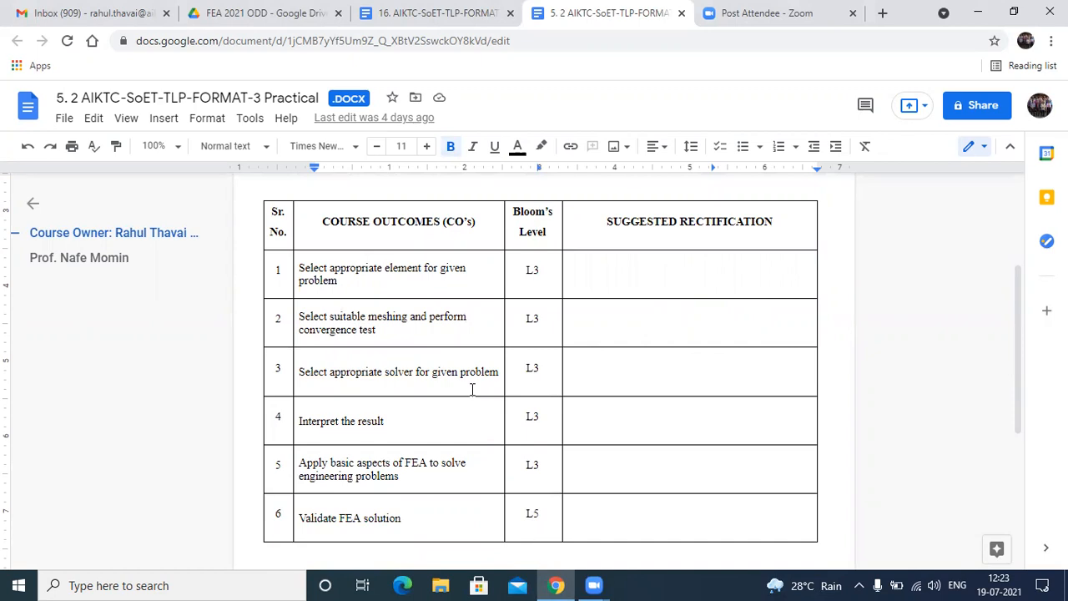
Step: Go through the first two course outcomes, on element selection and on meshing with the convergence test
{"action": "key", "text": "Up"}
{"action": "key", "text": "Up"}
{"action": "key", "text": "Up"}
{"action": "key", "text": "Up"}
{"action": "key", "text": "Up"}
{"action": "key", "text": "Up"}
{"action": "key", "text": "Up"}
{"action": "key", "text": "Up"}
{"action": "key", "text": "Up"}
{"action": "key", "text": "Up"}
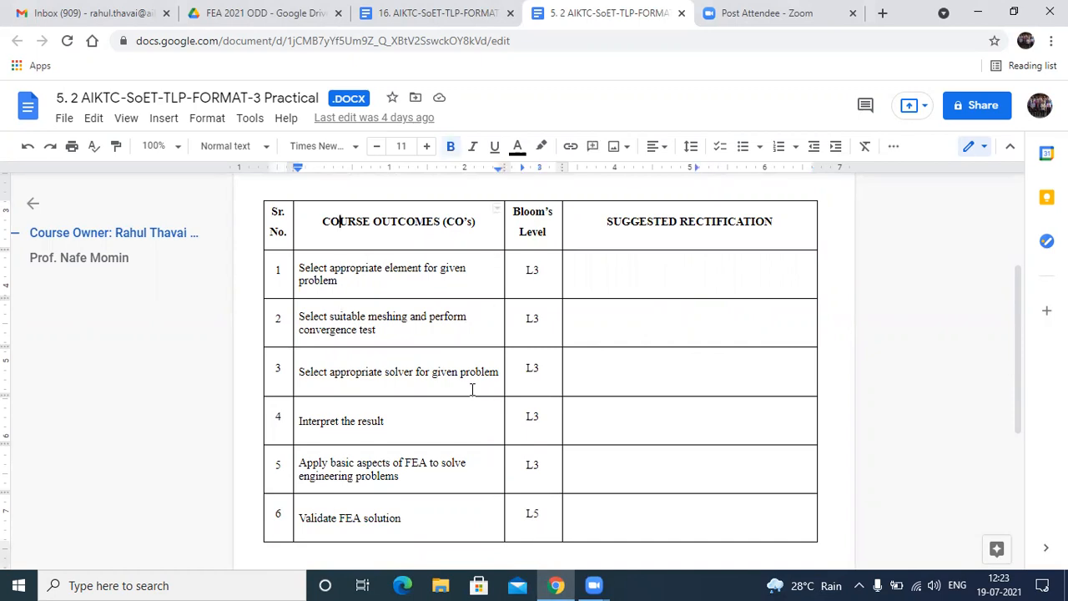
{"action": "key", "text": "Down"}
{"action": "key", "text": "Down"}
{"action": "key", "text": "Up"}
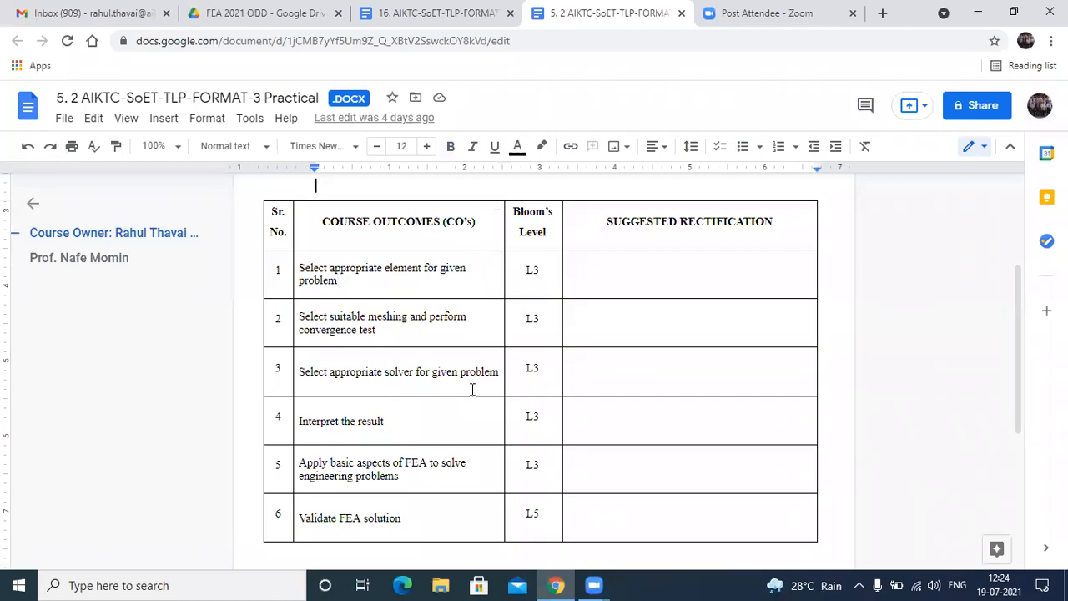
{"action": "key", "text": "Down"}
{"action": "key", "text": "Down"}
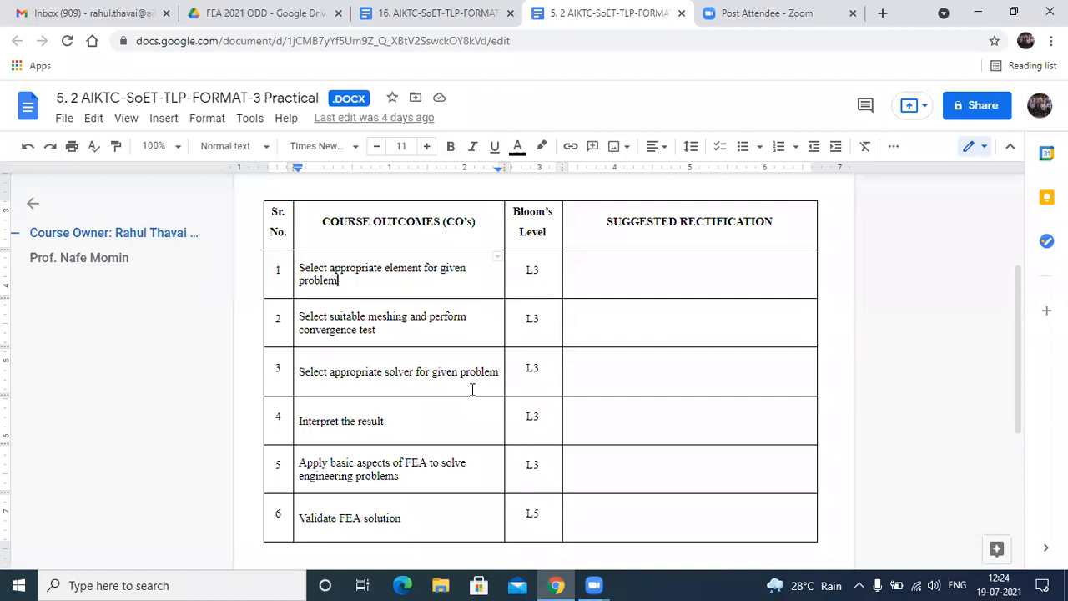
{"action": "key", "text": "Up"}
{"action": "key", "text": "Up"}
{"action": "key", "text": "Down"}
{"action": "key", "text": "Down"}
{"action": "key", "text": "Down"}
{"action": "key", "text": "Down"}
{"action": "key", "text": "Down"}
{"action": "key", "text": "Up"}
{"action": "key", "text": "Up"}
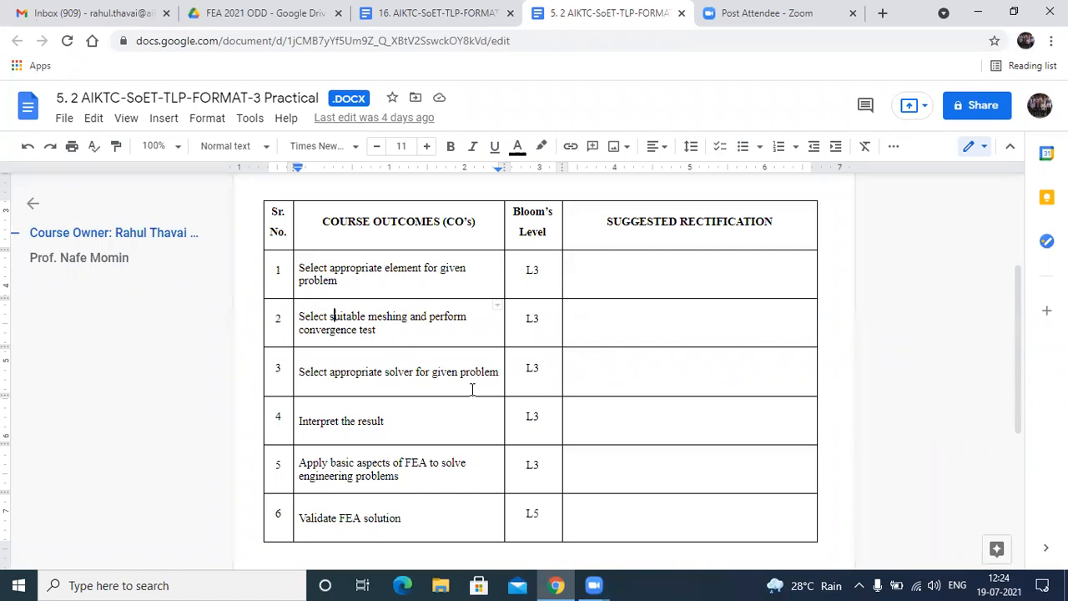
Step: Examine the second course outcome, "Select suitable meshing and perform convergence test", and its neighbouring rows
{"action": "key", "text": "Down"}
{"action": "key", "text": "Up"}
{"action": "key", "text": "Up"}
{"action": "key", "text": "Down"}
{"action": "key", "text": "Down"}
{"action": "key", "text": "Down"}
{"action": "key", "text": "Up"}
{"action": "key", "text": "Up"}
{"action": "key", "text": "Up"}
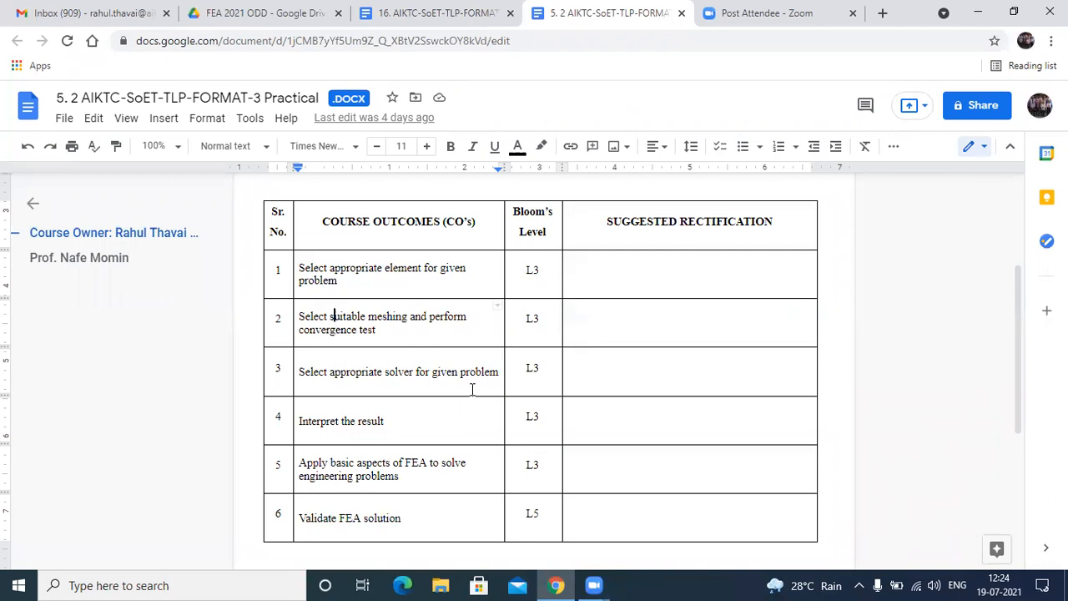
{"action": "key", "text": "Down"}
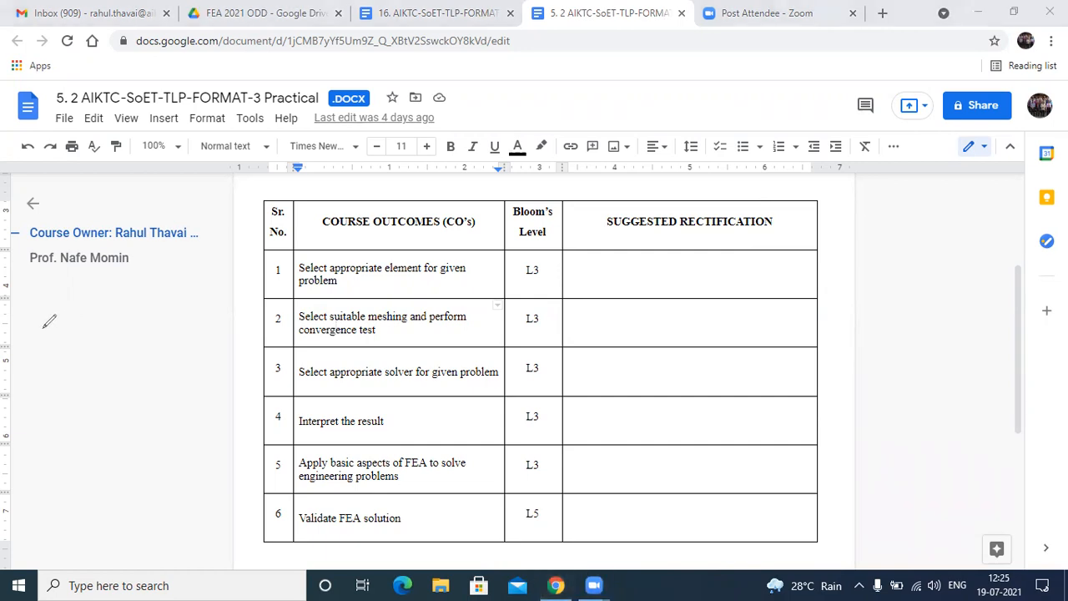
Step: Handwrite the equation d²y/dx² + 5 = 0 beside the outcomes table, with the boundary conditions y(0) = 1 and y(1) = 2
{"action": "mouse_move", "coordinate": [57, 321]}
{"action": "left_mouse_down"}
{"action": "mouse_move", "coordinate": [64, 308]}
{"action": "mouse_move", "coordinate": [65, 326]}
{"action": "mouse_move", "coordinate": [77, 297]}
{"action": "mouse_move", "coordinate": [89, 317]}
{"action": "mouse_move", "coordinate": [80, 341]}
{"action": "mouse_move", "coordinate": [105, 349]}
{"action": "left_mouse_up"}
{"action": "mouse_move", "coordinate": [75, 382]}
{"action": "left_mouse_down"}
{"action": "mouse_move", "coordinate": [78, 396]}
{"action": "mouse_move", "coordinate": [93, 395]}
{"action": "mouse_move", "coordinate": [120, 375]}
{"action": "left_mouse_up"}
{"action": "mouse_move", "coordinate": [121, 338]}
{"action": "left_mouse_down"}
{"action": "mouse_move", "coordinate": [143, 334]}
{"action": "mouse_move", "coordinate": [135, 354]}
{"action": "mouse_move", "coordinate": [156, 333]}
{"action": "mouse_move", "coordinate": [158, 344]}
{"action": "left_mouse_up"}
{"action": "mouse_move", "coordinate": [155, 323]}
{"action": "left_mouse_down"}
{"action": "mouse_move", "coordinate": [195, 336]}
{"action": "mouse_move", "coordinate": [203, 325]}
{"action": "left_mouse_up"}
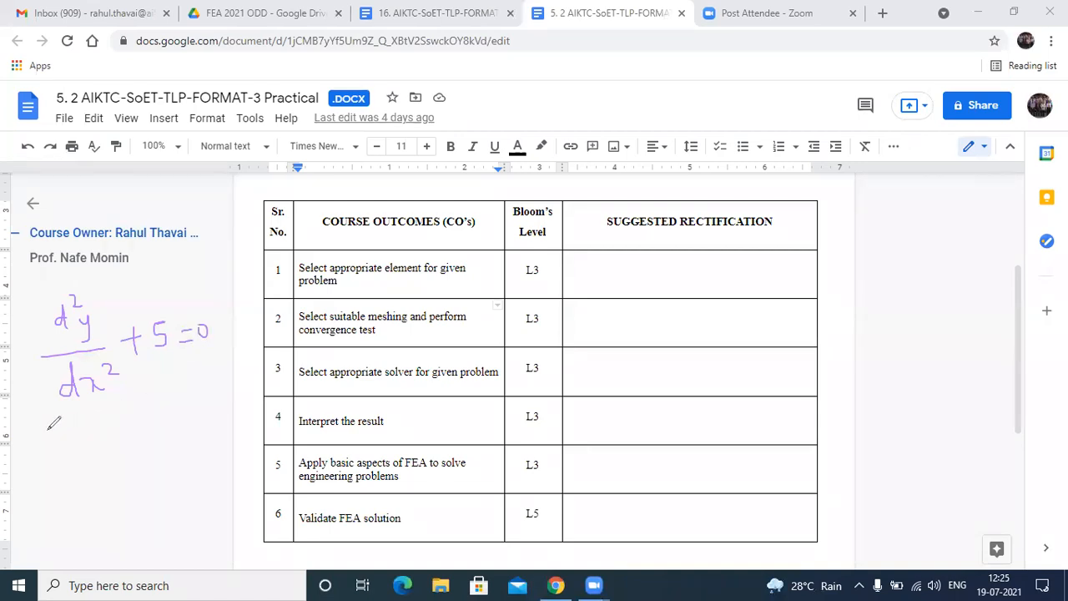
{"action": "mouse_move", "coordinate": [44, 420]}
{"action": "left_mouse_down"}
{"action": "mouse_move", "coordinate": [58, 420]}
{"action": "mouse_move", "coordinate": [62, 434]}
{"action": "left_mouse_up"}
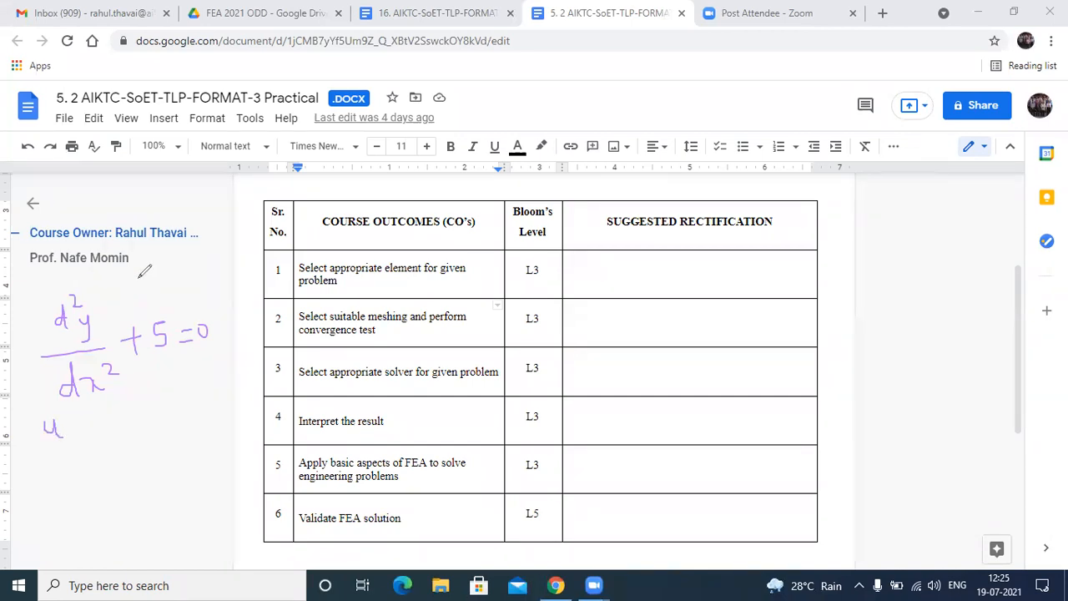
{"action": "mouse_move", "coordinate": [139, 278]}
{"action": "left_mouse_down"}
{"action": "mouse_move", "coordinate": [141, 298]}
{"action": "mouse_move", "coordinate": [167, 277]}
{"action": "mouse_move", "coordinate": [218, 290]}
{"action": "left_mouse_up"}
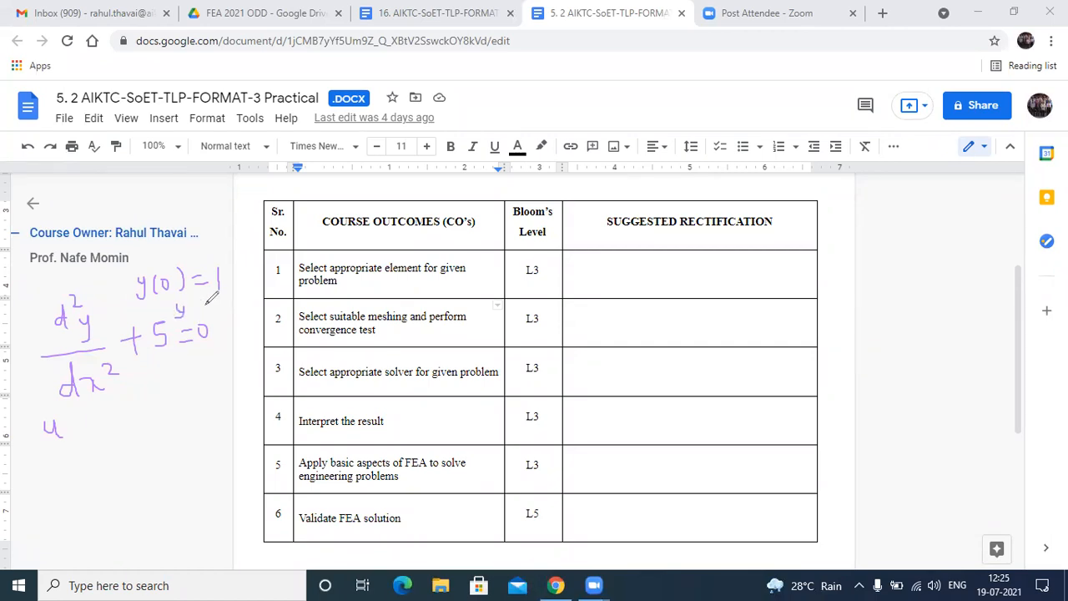
{"action": "mouse_move", "coordinate": [198, 303]}
{"action": "left_mouse_down"}
{"action": "mouse_move", "coordinate": [196, 314]}
{"action": "mouse_move", "coordinate": [215, 316]}
{"action": "mouse_move", "coordinate": [230, 301]}
{"action": "mouse_move", "coordinate": [255, 308]}
{"action": "left_mouse_up"}
Step: Handwrite y(0.7) = 1.8 below the differential equation, followed by a dash and a letter mark
{"action": "mouse_move", "coordinate": [48, 420]}
{"action": "left_mouse_down"}
{"action": "mouse_move", "coordinate": [58, 428]}
{"action": "mouse_move", "coordinate": [60, 417]}
{"action": "mouse_move", "coordinate": [53, 450]}
{"action": "left_mouse_up"}
{"action": "mouse_move", "coordinate": [74, 415]}
{"action": "left_mouse_down"}
{"action": "mouse_move", "coordinate": [73, 429]}
{"action": "mouse_move", "coordinate": [88, 427]}
{"action": "left_mouse_up"}
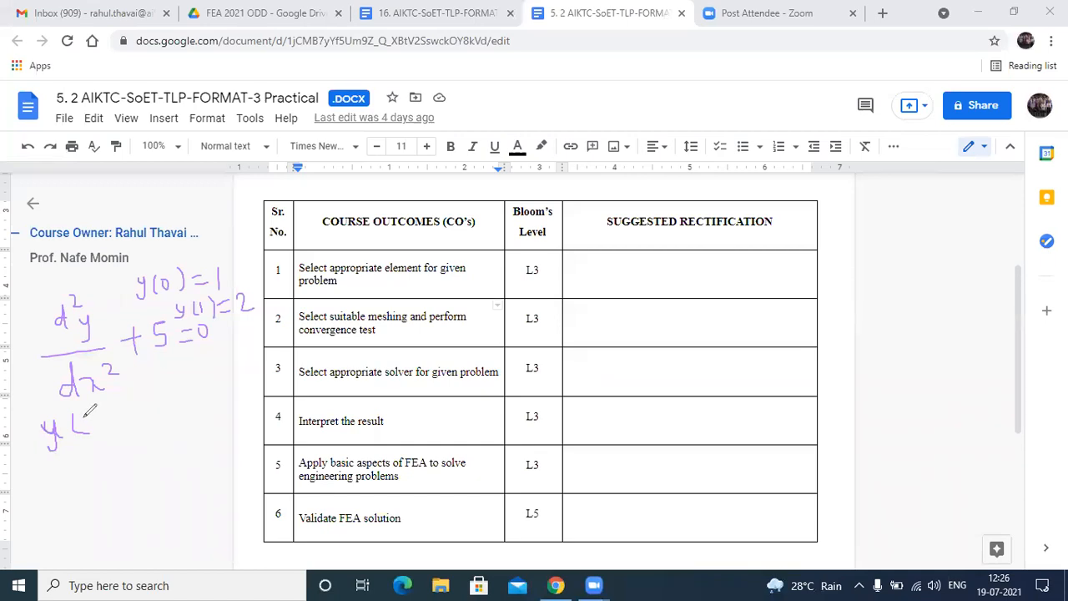
{"action": "mouse_move", "coordinate": [83, 409]}
{"action": "left_mouse_down"}
{"action": "mouse_move", "coordinate": [84, 425]}
{"action": "mouse_move", "coordinate": [109, 412]}
{"action": "mouse_move", "coordinate": [105, 428]}
{"action": "mouse_move", "coordinate": [123, 428]}
{"action": "mouse_move", "coordinate": [143, 406]}
{"action": "mouse_move", "coordinate": [143, 416]}
{"action": "left_mouse_up"}
{"action": "left_click", "coordinate": [94, 423]}
{"action": "left_click_drag", "start_coordinate": [158, 398], "coordinate": [167, 409]}
{"action": "left_click_drag", "start_coordinate": [158, 393], "coordinate": [172, 409]}
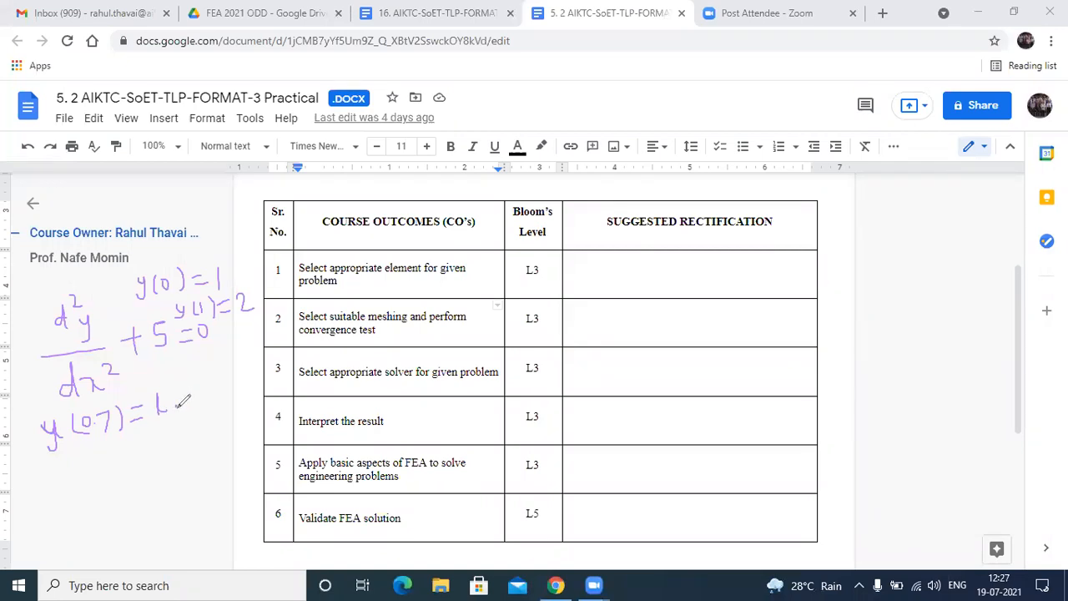
{"action": "left_click", "coordinate": [177, 406]}
{"action": "mouse_move", "coordinate": [186, 386]}
{"action": "left_mouse_down"}
{"action": "mouse_move", "coordinate": [186, 408]}
{"action": "mouse_move", "coordinate": [195, 380]}
{"action": "left_mouse_up"}
{"action": "left_click_drag", "start_coordinate": [201, 389], "coordinate": [245, 374]}
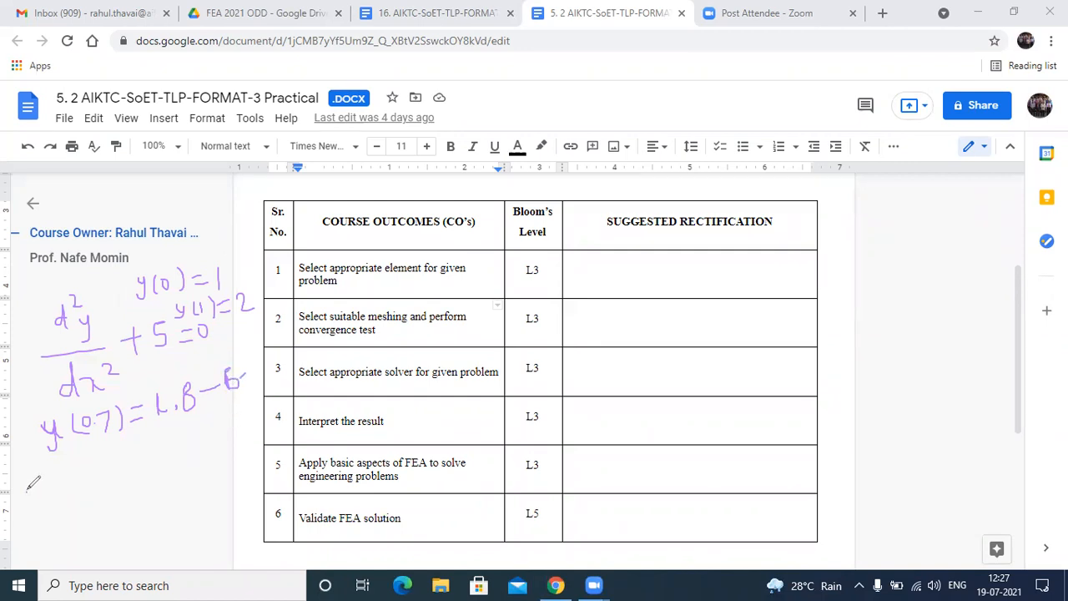
Step: Handwrite a three-row iteration list below it, pairing 1 with 1.6, 2 with 1.7 and 3 with 1.8
{"action": "mouse_move", "coordinate": [28, 474]}
{"action": "left_mouse_down"}
{"action": "mouse_move", "coordinate": [33, 510]}
{"action": "mouse_move", "coordinate": [94, 481]}
{"action": "mouse_move", "coordinate": [152, 476]}
{"action": "left_mouse_up"}
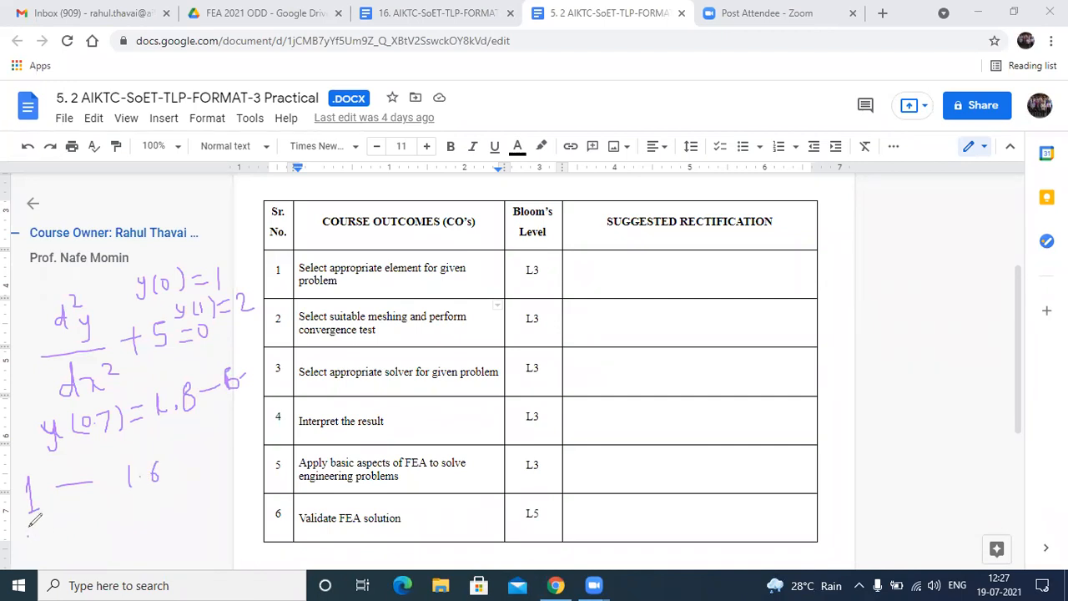
{"action": "mouse_move", "coordinate": [31, 525]}
{"action": "left_mouse_down"}
{"action": "mouse_move", "coordinate": [15, 559]}
{"action": "mouse_move", "coordinate": [51, 553]}
{"action": "mouse_move", "coordinate": [104, 516]}
{"action": "mouse_move", "coordinate": [135, 526]}
{"action": "left_mouse_up"}
{"action": "left_click", "coordinate": [150, 512]}
{"action": "left_click_drag", "start_coordinate": [159, 500], "coordinate": [170, 530]}
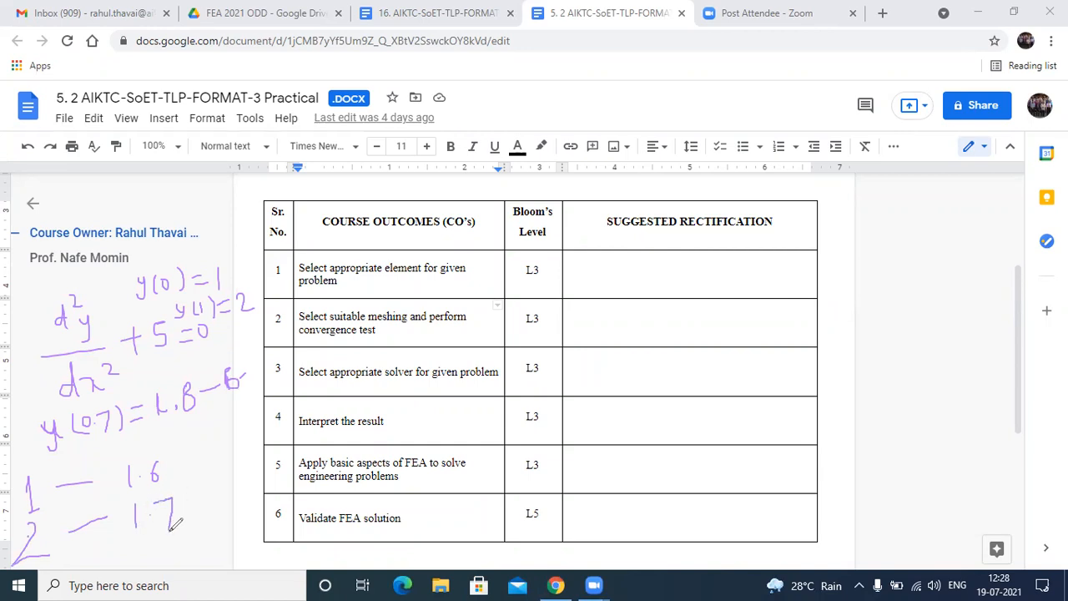
{"action": "mouse_move", "coordinate": [92, 550]}
{"action": "left_mouse_down"}
{"action": "mouse_move", "coordinate": [102, 558]}
{"action": "mouse_move", "coordinate": [92, 570]}
{"action": "mouse_move", "coordinate": [187, 550]}
{"action": "mouse_move", "coordinate": [191, 563]}
{"action": "mouse_move", "coordinate": [189, 534]}
{"action": "left_mouse_up"}
{"action": "left_click", "coordinate": [176, 553]}
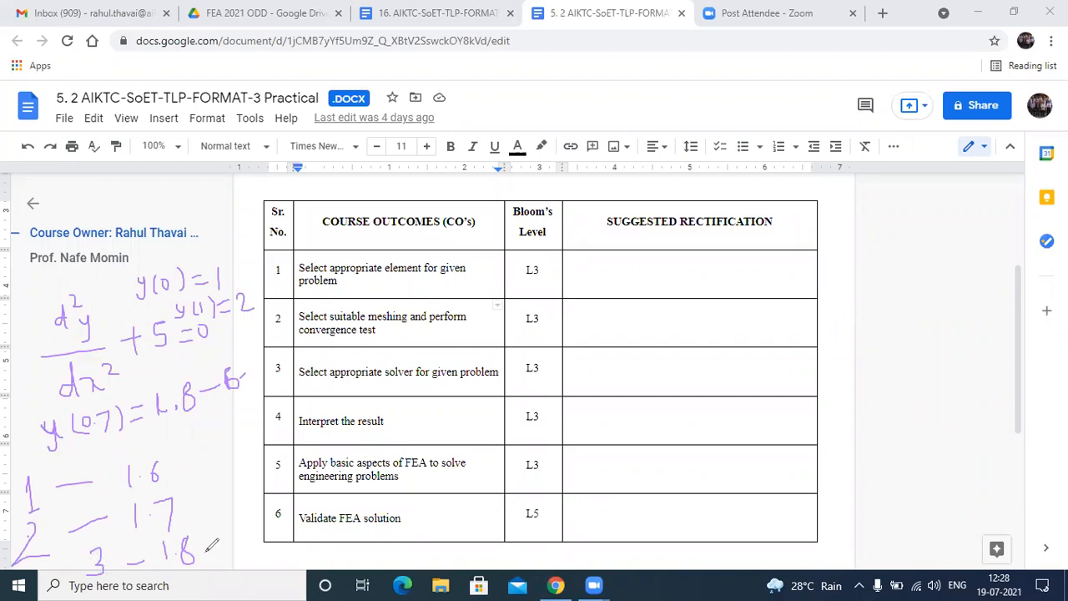
Step: Draw an arrow from the third iteration to the y(0.7) value, circle "convergence" in the second outcome, and rule a line above the list
{"action": "mouse_move", "coordinate": [200, 540]}
{"action": "left_mouse_down"}
{"action": "mouse_move", "coordinate": [222, 498]}
{"action": "mouse_move", "coordinate": [221, 472]}
{"action": "mouse_move", "coordinate": [183, 414]}
{"action": "mouse_move", "coordinate": [200, 421]}
{"action": "left_mouse_up"}
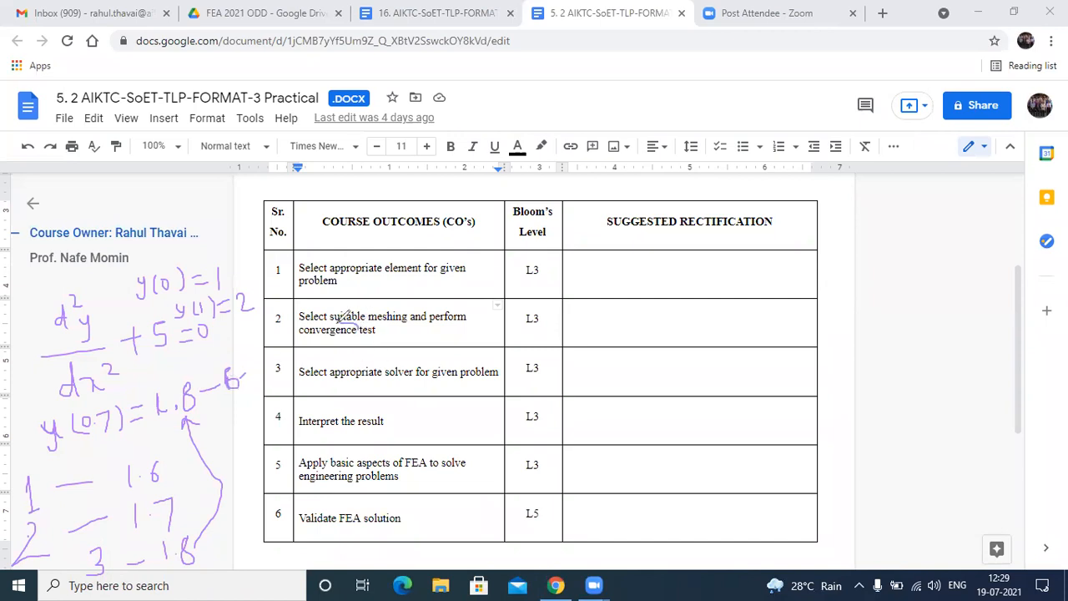
{"action": "mouse_move", "coordinate": [292, 323]}
{"action": "left_mouse_down"}
{"action": "mouse_move", "coordinate": [322, 340]}
{"action": "mouse_move", "coordinate": [356, 339]}
{"action": "mouse_move", "coordinate": [363, 323]}
{"action": "left_mouse_up"}
{"action": "left_click_drag", "start_coordinate": [10, 474], "coordinate": [248, 424]}
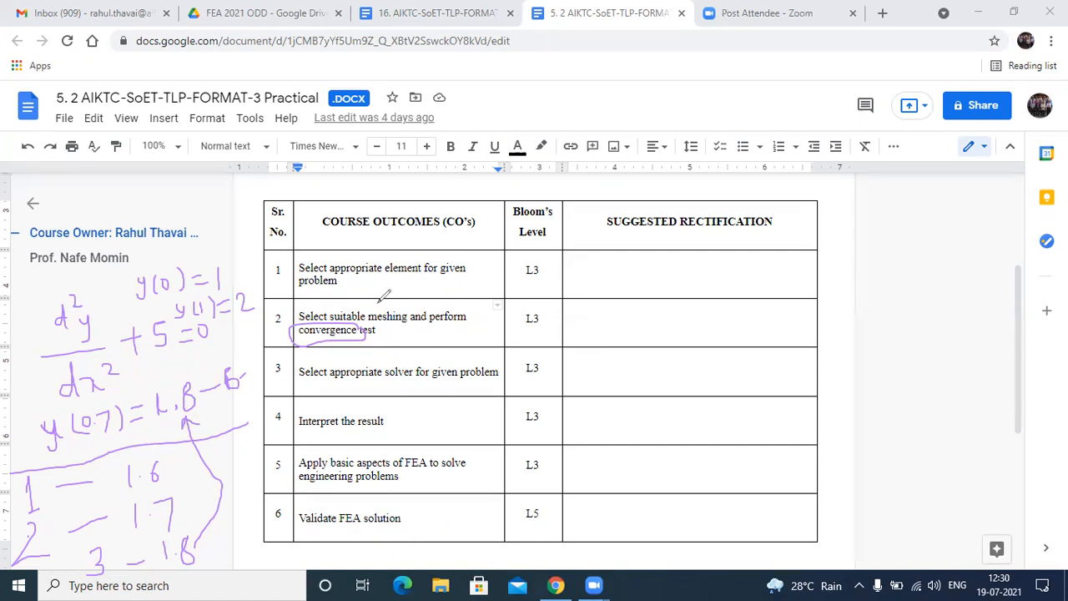
Step: Clear all drawings from the shared screen and go through the outcomes from "Interpret the result" to the end of the table
{"action": "left_click", "coordinate": [592, 198]}
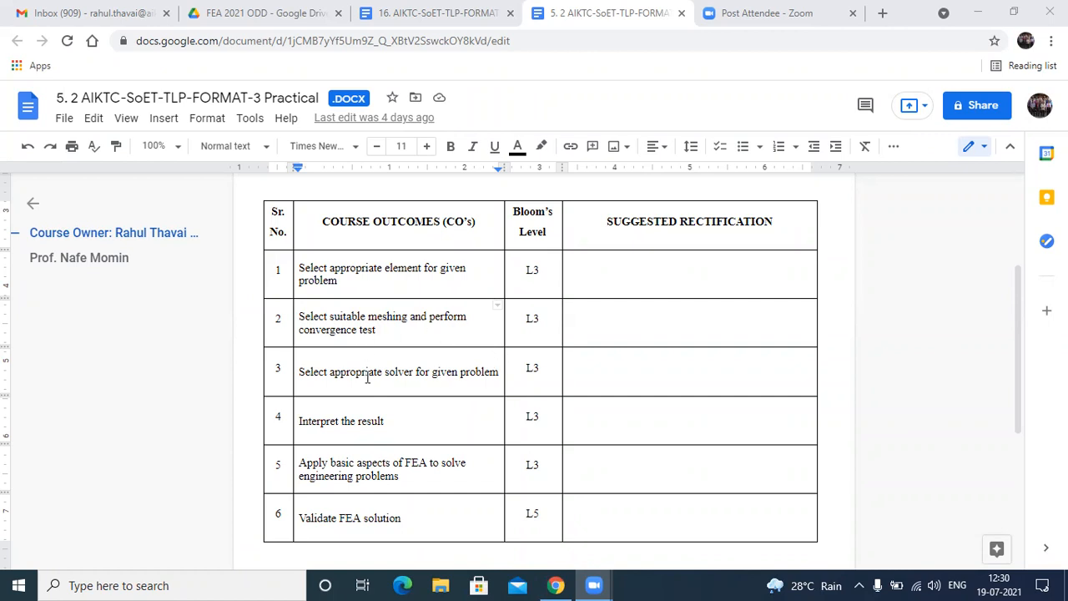
{"action": "left_click", "coordinate": [400, 426]}
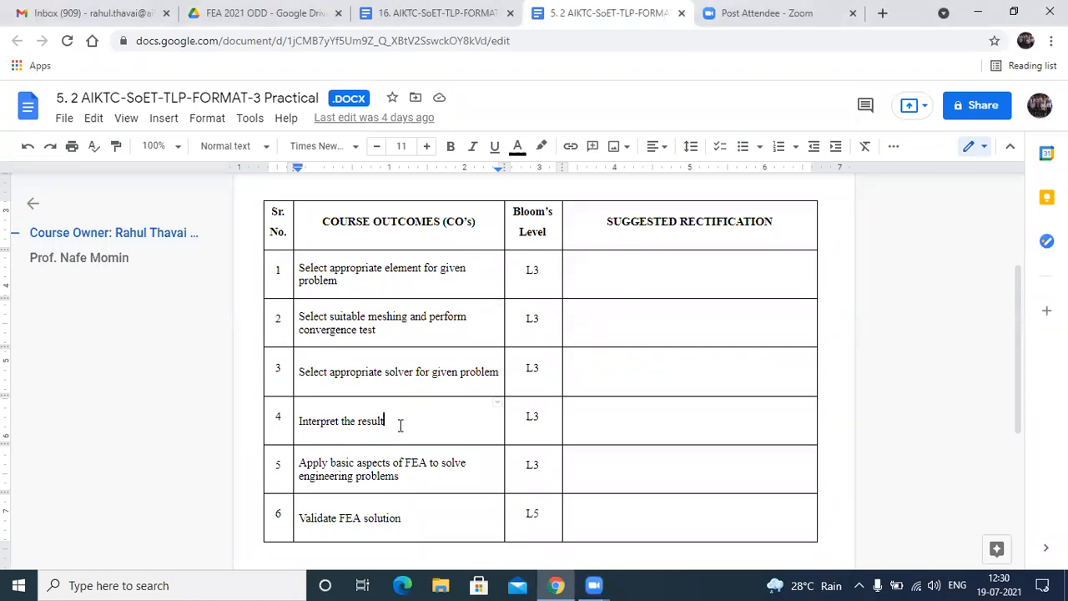
{"action": "key", "text": "Down"}
{"action": "key", "text": "Down"}
{"action": "key", "text": "Down"}
{"action": "scroll", "coordinate": [401, 426], "scroll_direction": "down", "scroll_amount": 1}
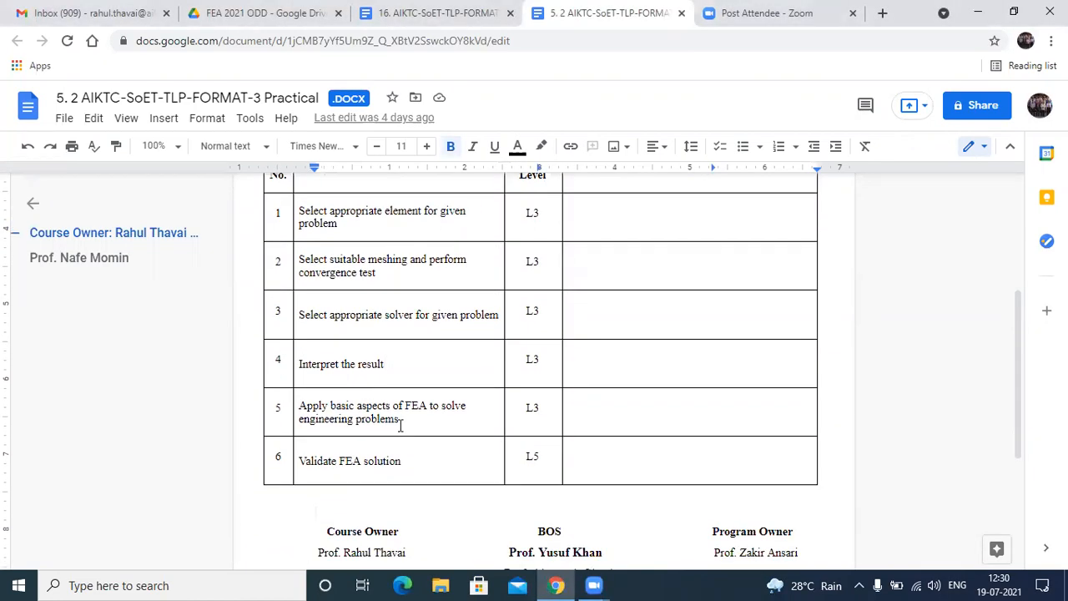
{"action": "key", "text": "Up"}
{"action": "key", "text": "Up"}
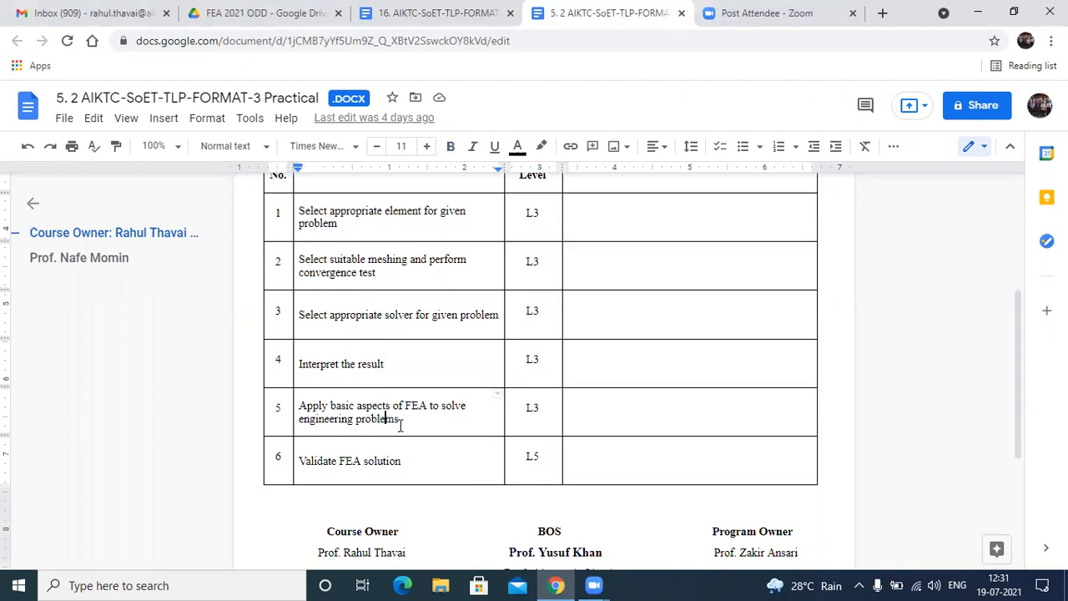
Step: Delete the trailing character after "engineering problems" in the fifth course outcome
{"action": "key", "text": "Right"}
{"action": "key", "text": "Right"}
{"action": "key", "text": "Down"}
{"action": "left_click", "coordinate": [411, 426]}
{"action": "key", "text": "BackSpace"}
{"action": "key", "text": "Down"}
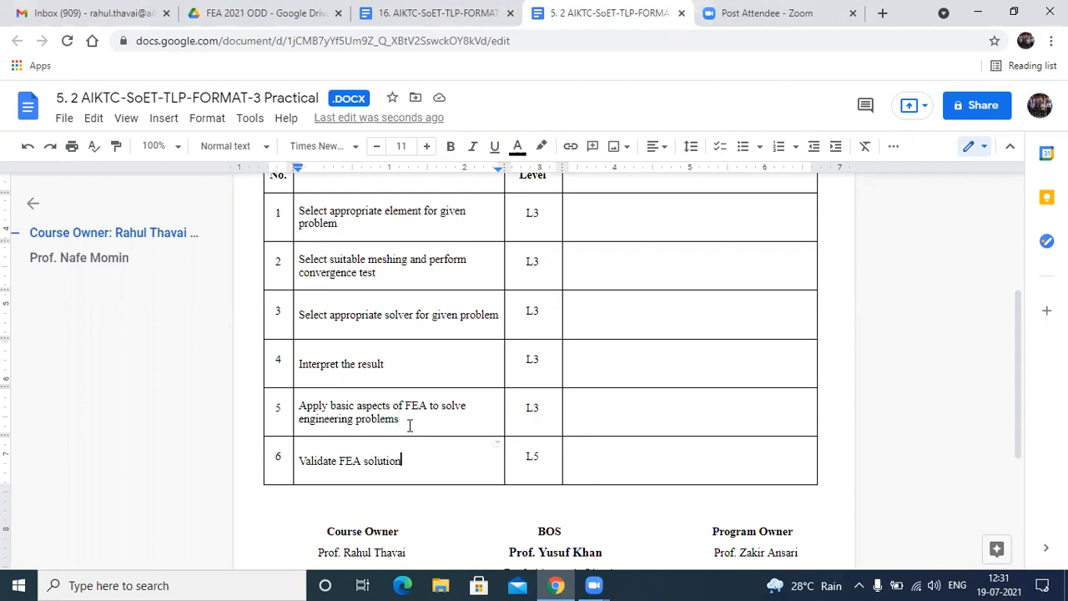
Step: Review the whole course outcomes table from its top down through the sixth outcome
{"action": "key", "text": "Up"}
{"action": "key", "text": "Up"}
{"action": "key", "text": "Up"}
{"action": "key", "text": "Up"}
{"action": "key", "text": "Up"}
{"action": "key", "text": "Up"}
{"action": "key", "text": "Up"}
{"action": "key", "text": "Up"}
{"action": "key", "text": "Up"}
{"action": "key", "text": "Up"}
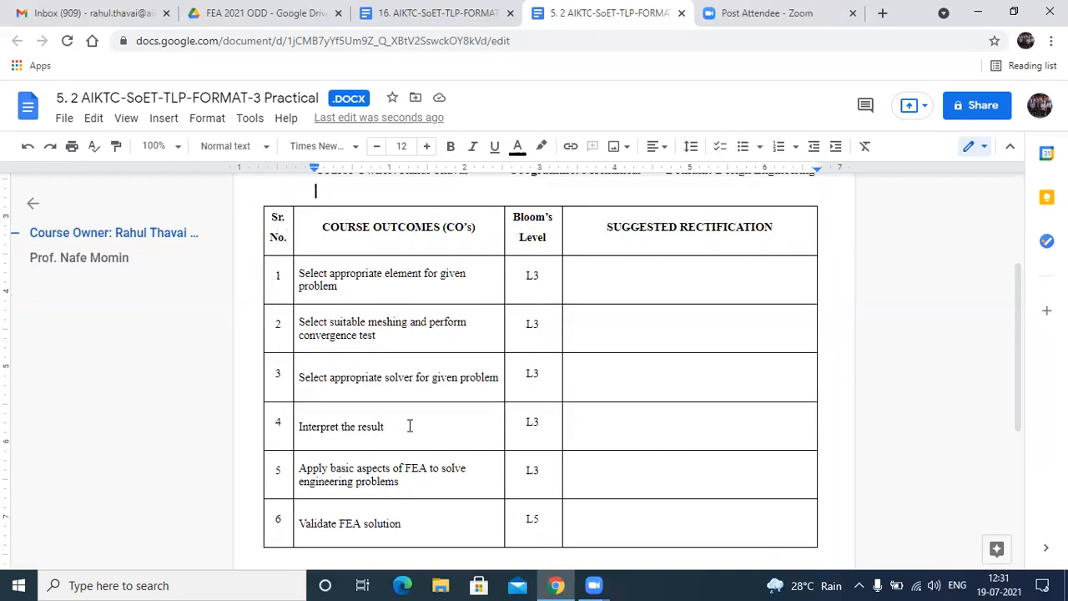
{"action": "key", "text": "Down"}
{"action": "key", "text": "Down"}
{"action": "key", "text": "Down"}
{"action": "key", "text": "Down"}
{"action": "key", "text": "Down"}
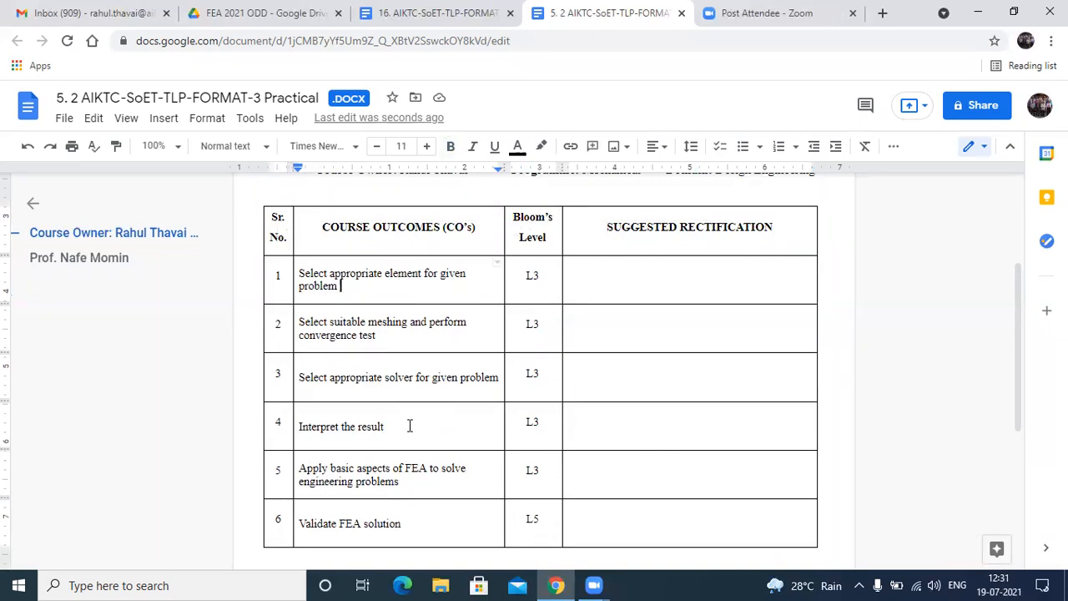
{"action": "key", "text": "Down"}
{"action": "key", "text": "Down"}
{"action": "key", "text": "Down"}
{"action": "key", "text": "Down"}
{"action": "key", "text": "Down"}
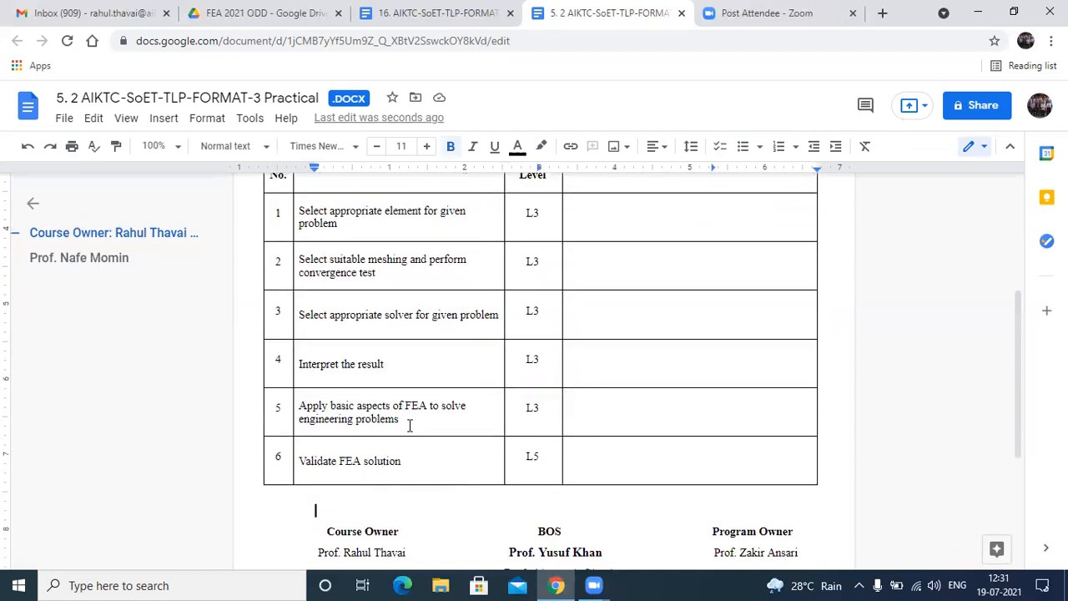
Step: Examine the later course outcomes, from solver selection to FEA solution validation, and return to the convergence test row
{"action": "key", "text": "Up"}
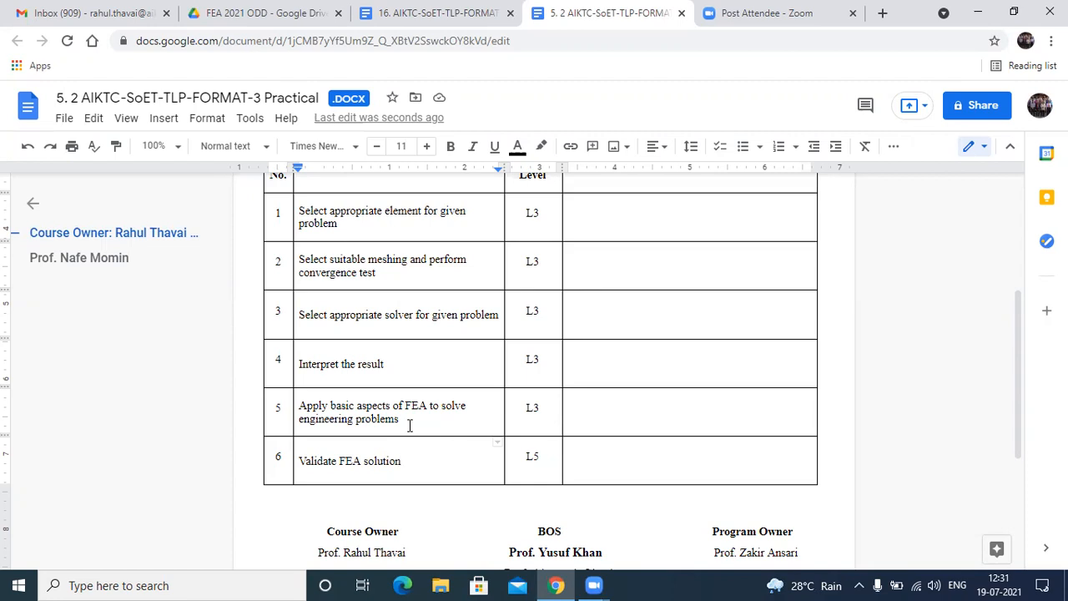
{"action": "key", "text": "Up"}
{"action": "key", "text": "Up"}
{"action": "key", "text": "Up"}
{"action": "key", "text": "Down"}
{"action": "key", "text": "Down"}
{"action": "key", "text": "Up"}
{"action": "key", "text": "Down"}
{"action": "key", "text": "Up"}
{"action": "key", "text": "Up"}
{"action": "key", "text": "Up"}
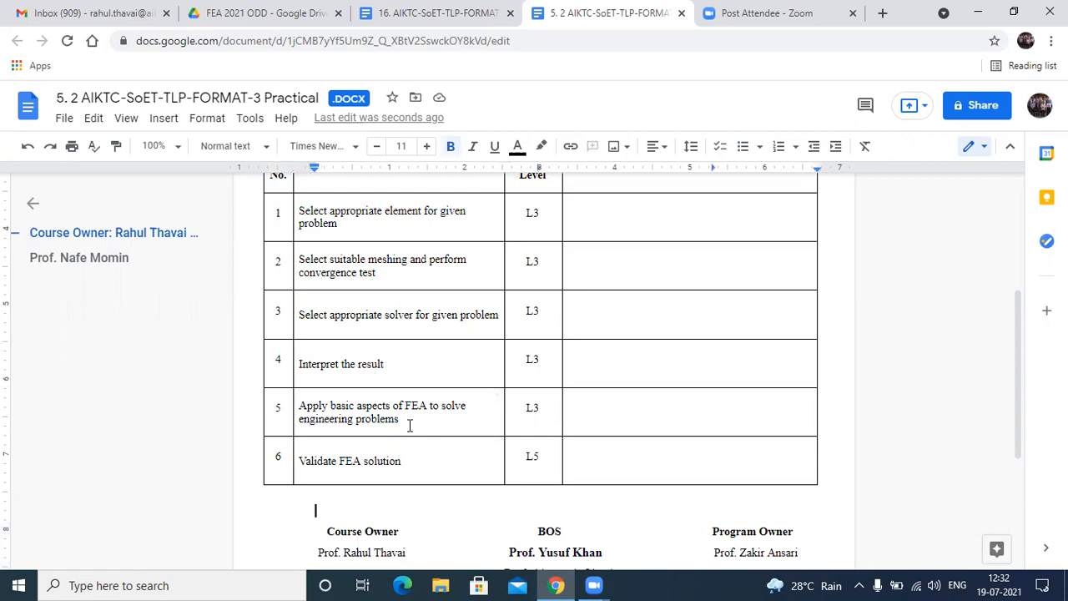
{"action": "key", "text": "Up"}
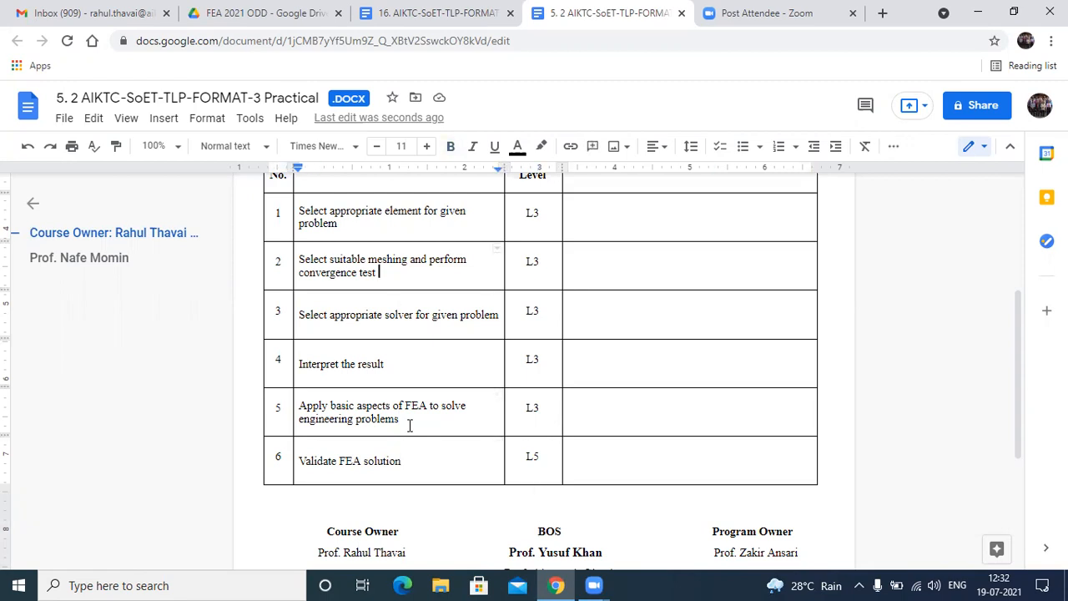
Step: Go through the outcomes from element selection to the end of the table, and return to the course details above it
{"action": "key", "text": "Up"}
{"action": "scroll", "coordinate": [409, 426], "scroll_direction": "up", "scroll_amount": 1}
{"action": "key", "text": "Down"}
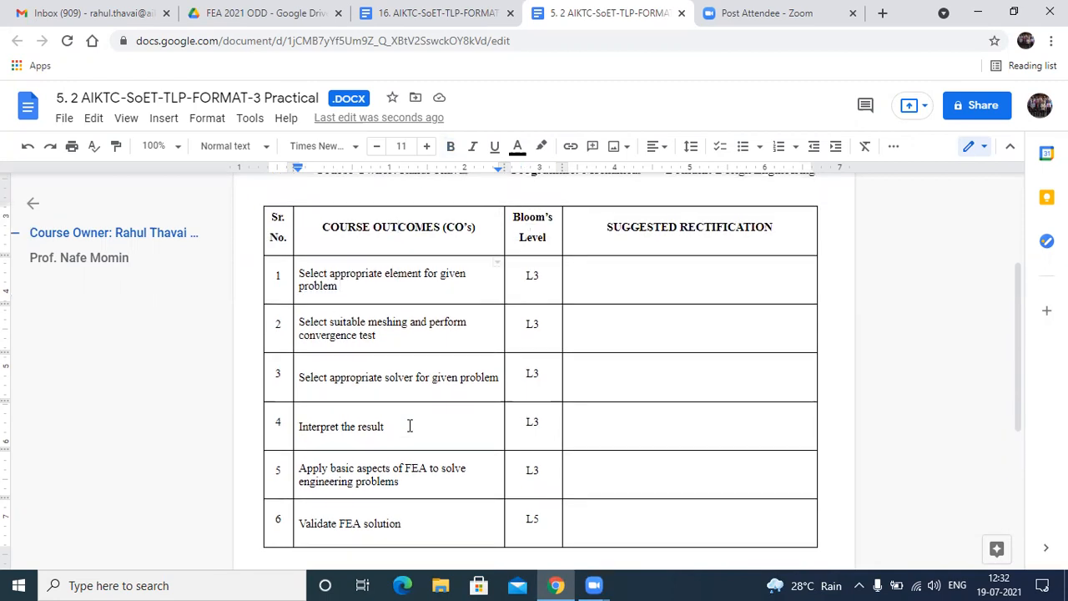
{"action": "key", "text": "Down"}
{"action": "key", "text": "Down"}
{"action": "key", "text": "Down"}
{"action": "key", "text": "Up"}
{"action": "key", "text": "Down"}
{"action": "key", "text": "Down"}
{"action": "key", "text": "Down"}
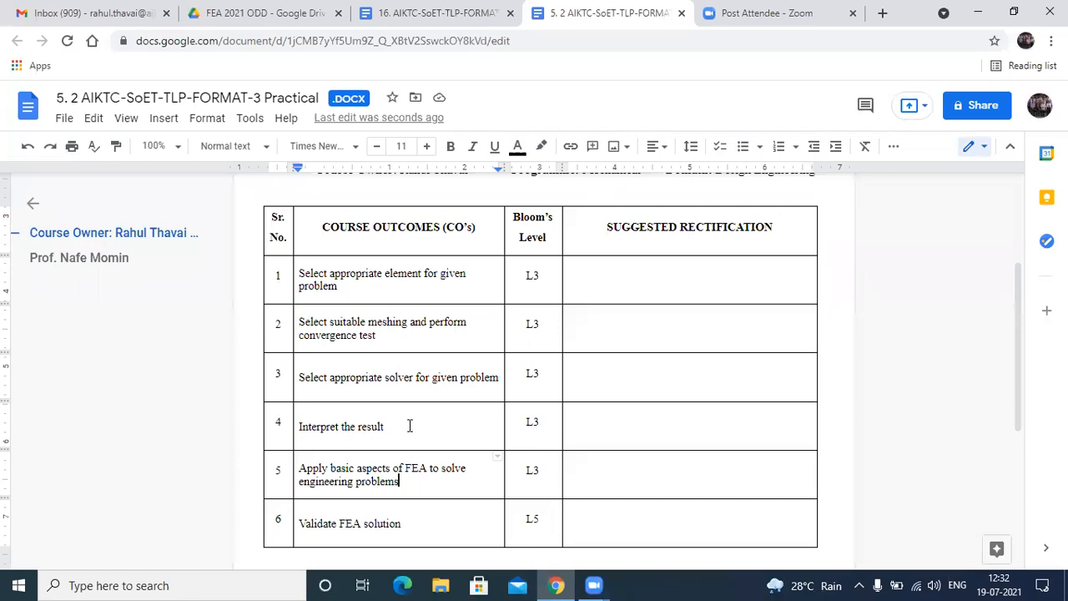
{"action": "key", "text": "Down"}
{"action": "key", "text": "Down"}
{"action": "key", "text": "Down"}
{"action": "key", "text": "Down"}
{"action": "key", "text": "Up"}
{"action": "key", "text": "Page_Up"}
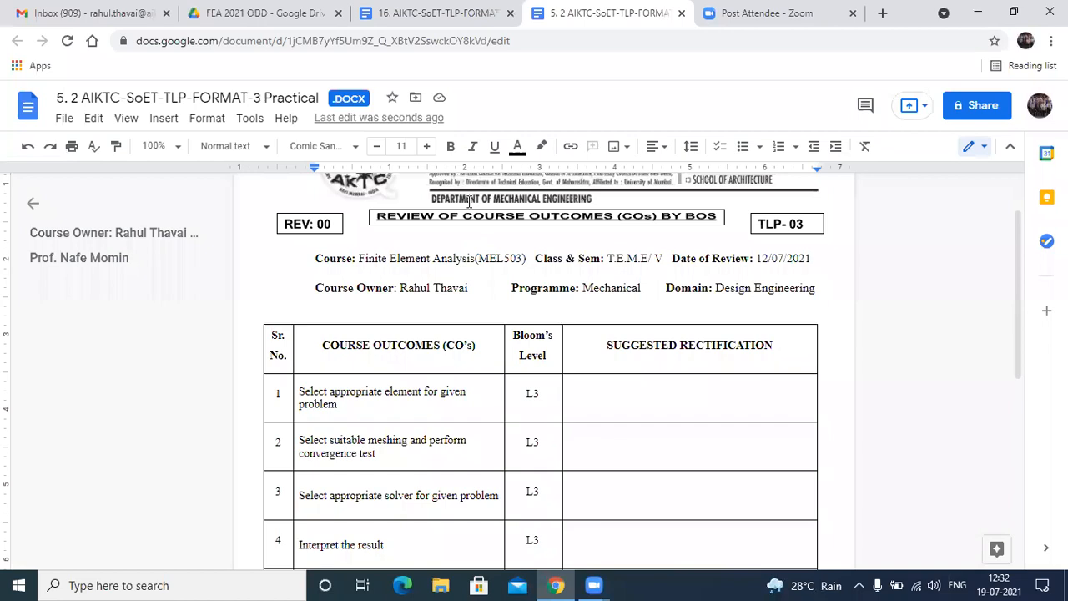
Step: Switch to the TLP-FORMAT-8 Task 8 document and highlight practicals 1 to 8 in the practical plan table
{"action": "left_click", "coordinate": [438, 13]}
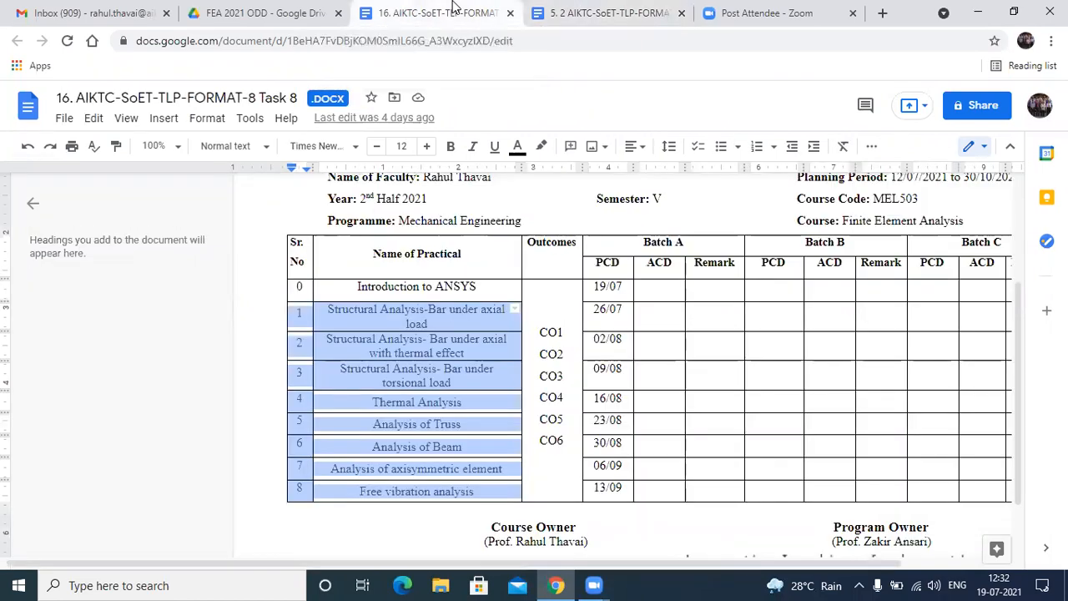
{"action": "left_click", "coordinate": [639, 10]}
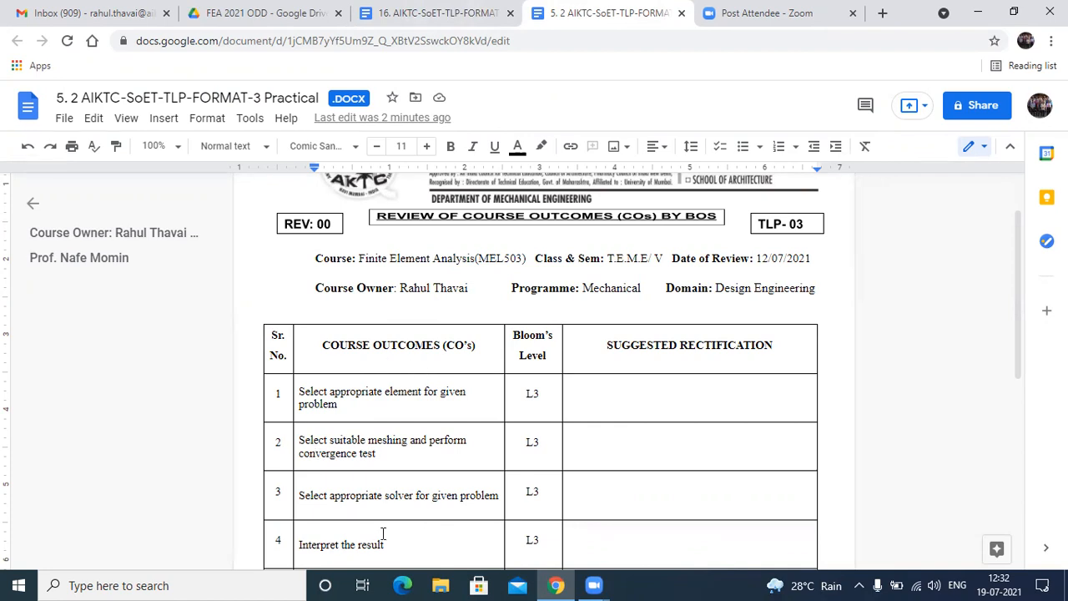
{"action": "left_click", "coordinate": [420, 10]}
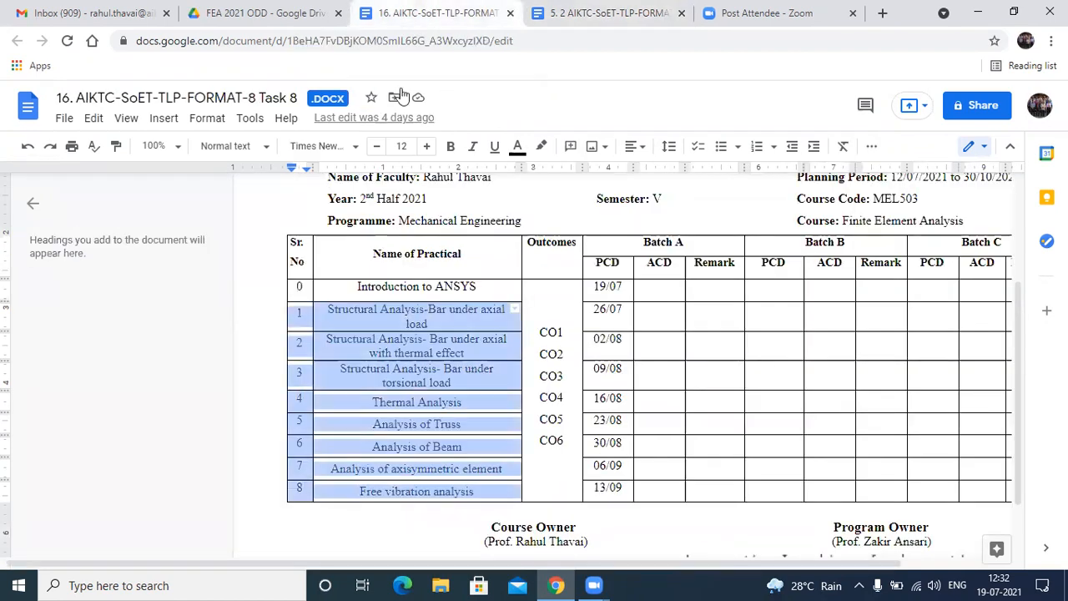
{"action": "left_click", "coordinate": [435, 325]}
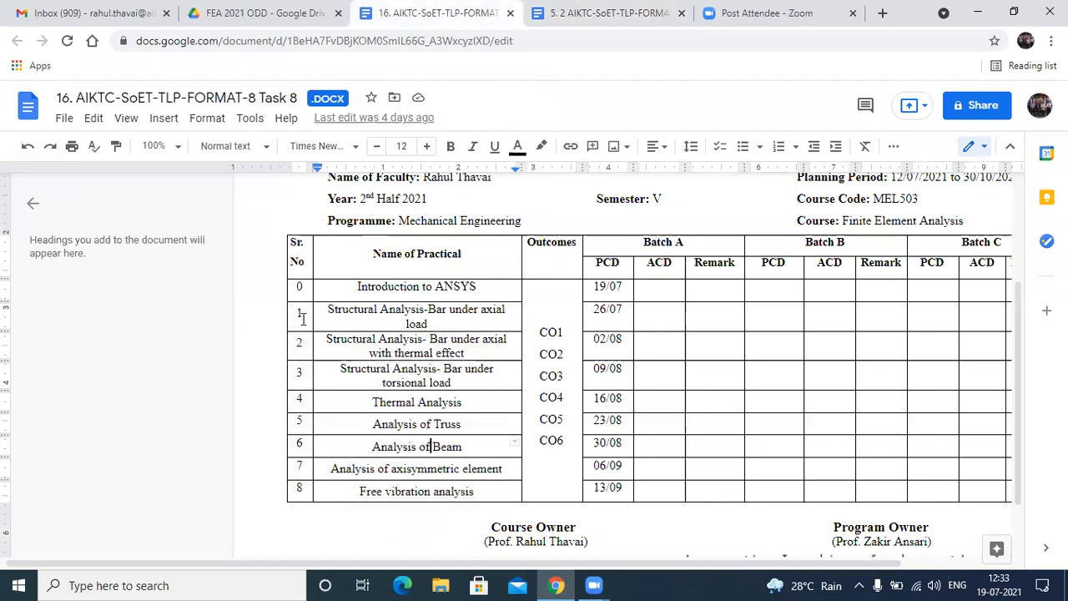
{"action": "left_click_drag", "start_coordinate": [297, 312], "coordinate": [508, 490]}
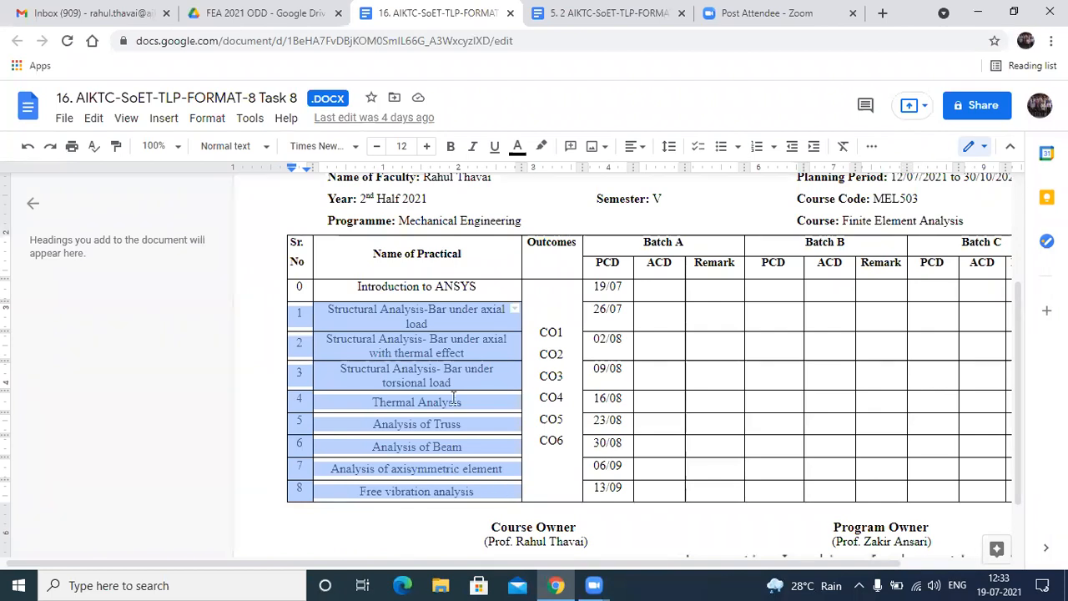
Step: Go over practical 1 and highlight "Bar under axial with thermal effect" in practical 2, leaving the text deselected
{"action": "left_click", "coordinate": [454, 321]}
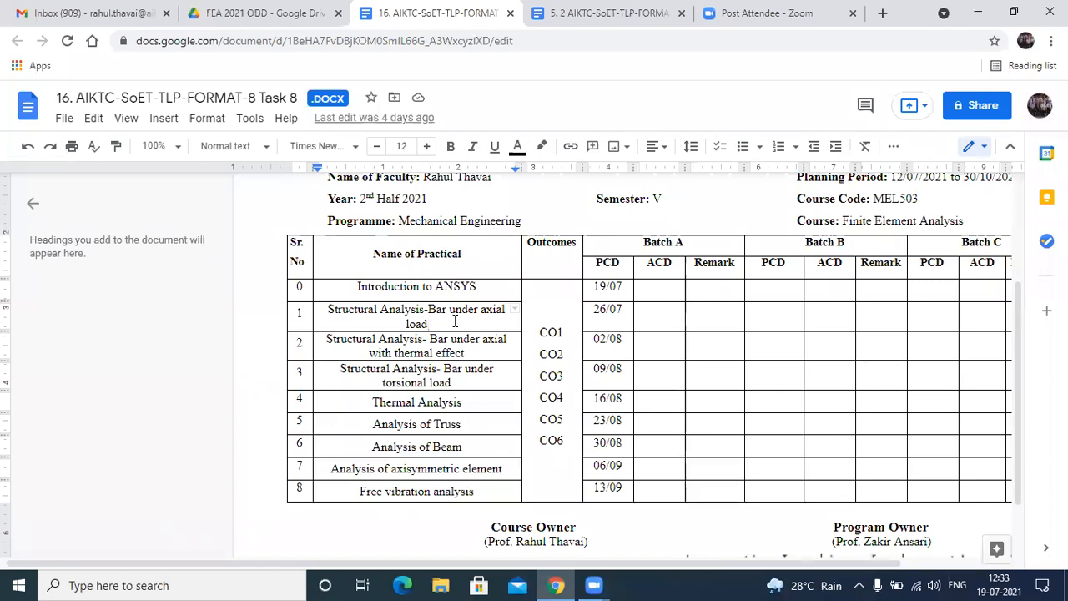
{"action": "left_click", "coordinate": [328, 342]}
{"action": "left_click", "coordinate": [431, 339]}
{"action": "left_click", "coordinate": [475, 351], "text": "shift"}
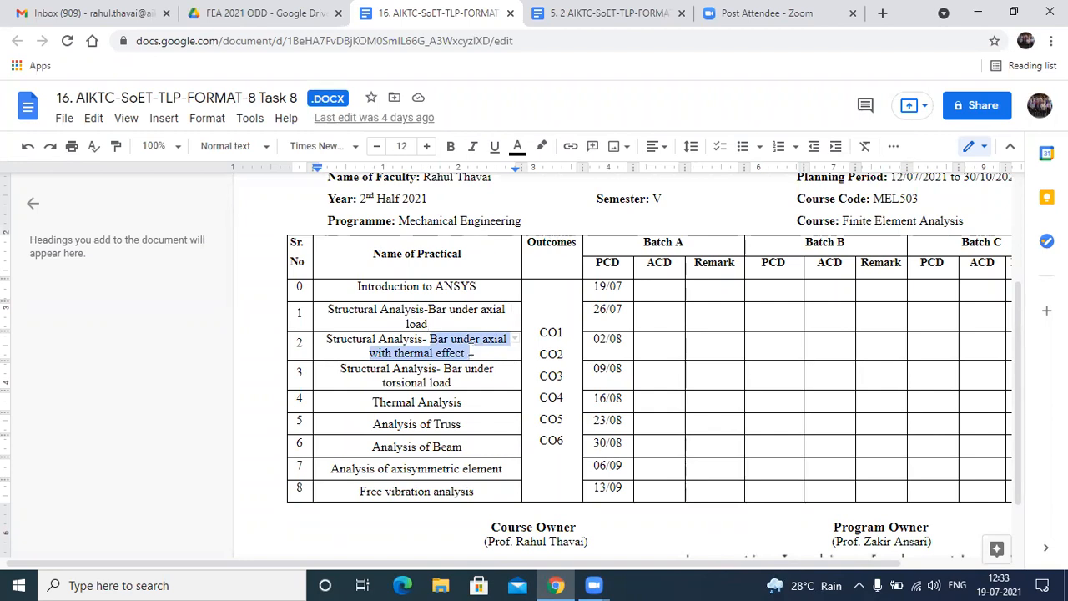
{"action": "left_click", "coordinate": [470, 351]}
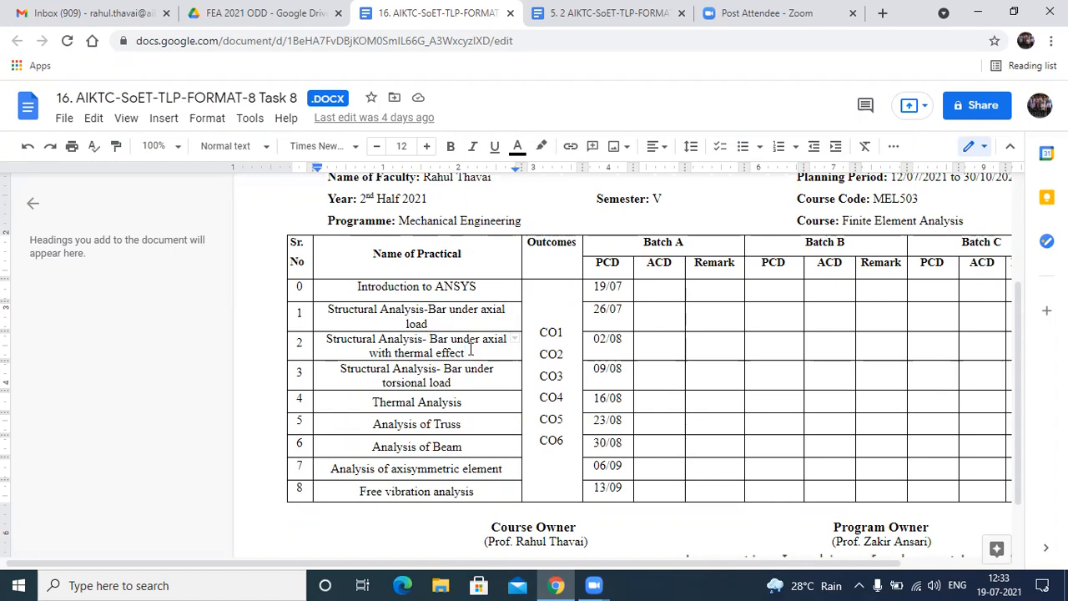
Step: Go over practical 3 in the practical plan and highlight the names of structural analysis practicals 1 to 3
{"action": "key", "text": "Down"}
{"action": "key", "text": "Down"}
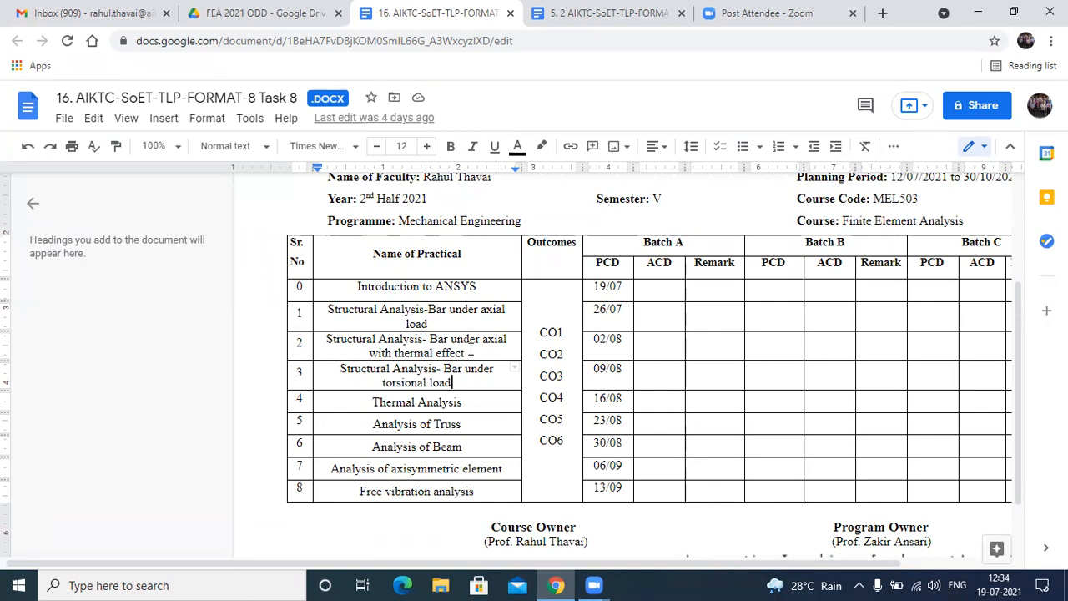
{"action": "left_click", "coordinate": [466, 369]}
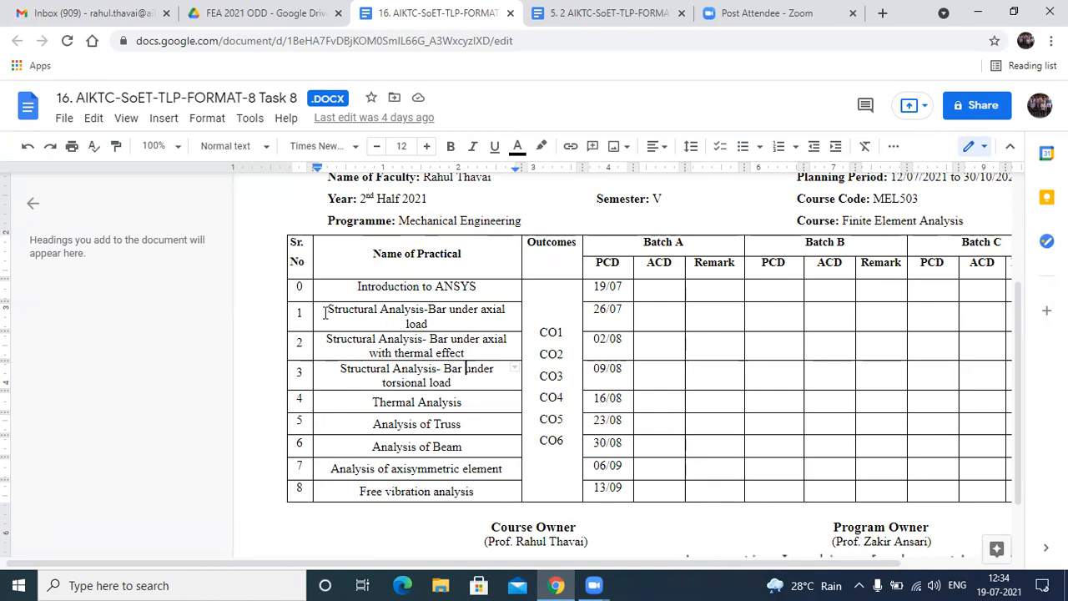
{"action": "left_click_drag", "start_coordinate": [326, 312], "coordinate": [439, 379]}
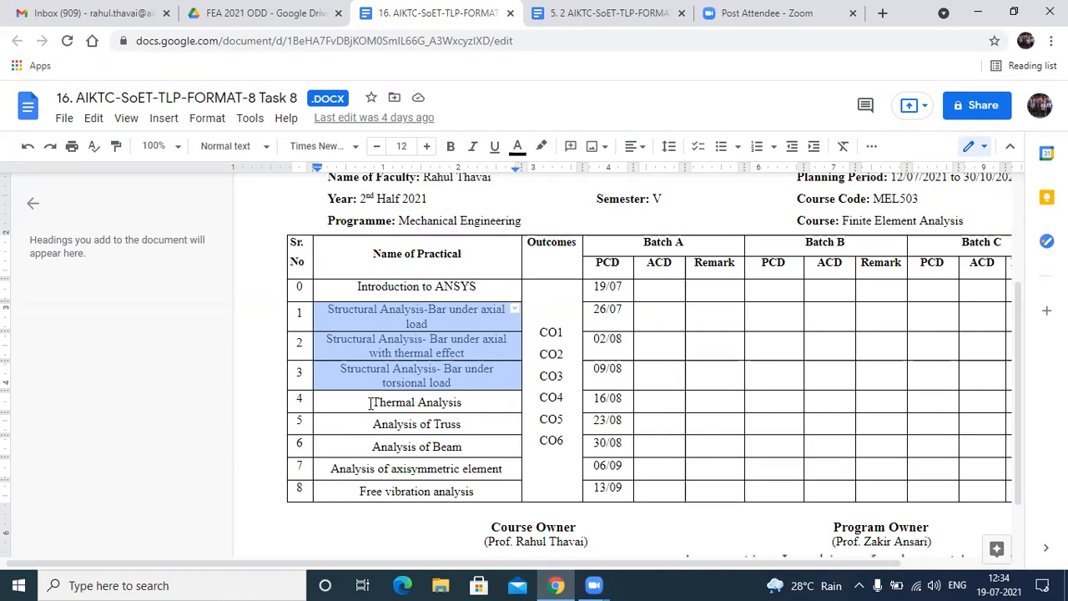
Step: Highlight "Thermal Analysis", followed by "Analysis of Truss" and "Analysis of Beam", in the practical plan, leaving the text deselected
{"action": "left_click_drag", "start_coordinate": [370, 403], "coordinate": [484, 399]}
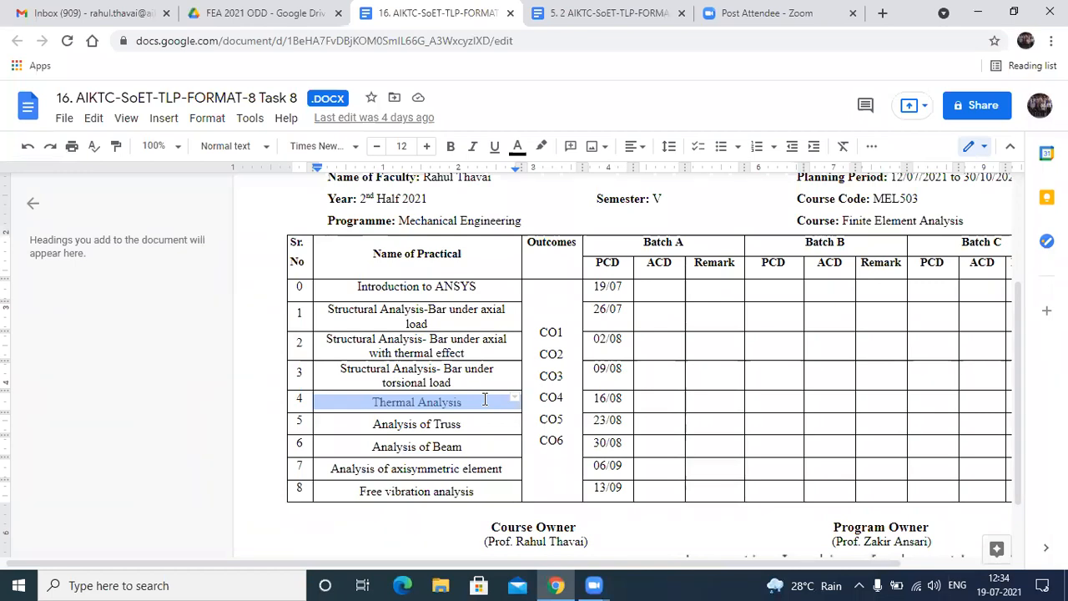
{"action": "left_click", "coordinate": [484, 399]}
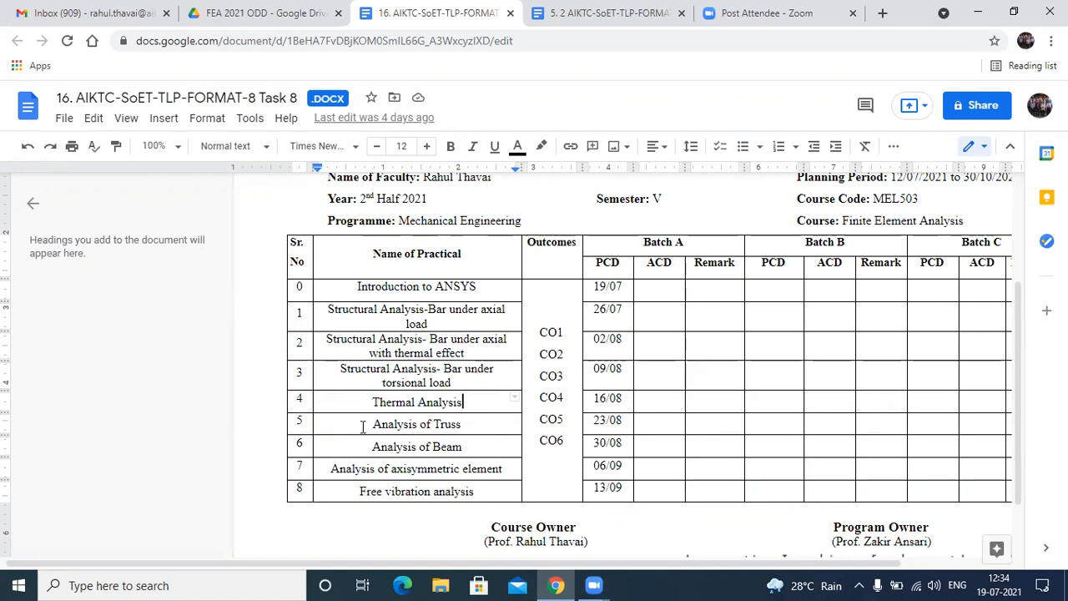
{"action": "left_click_drag", "start_coordinate": [370, 424], "coordinate": [467, 446]}
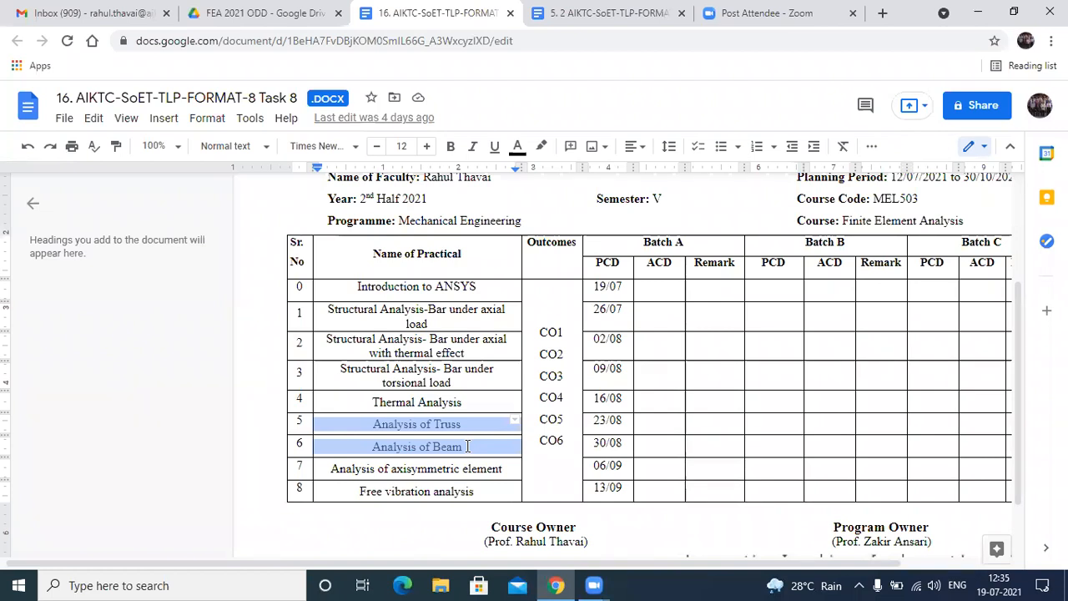
{"action": "left_click", "coordinate": [468, 447]}
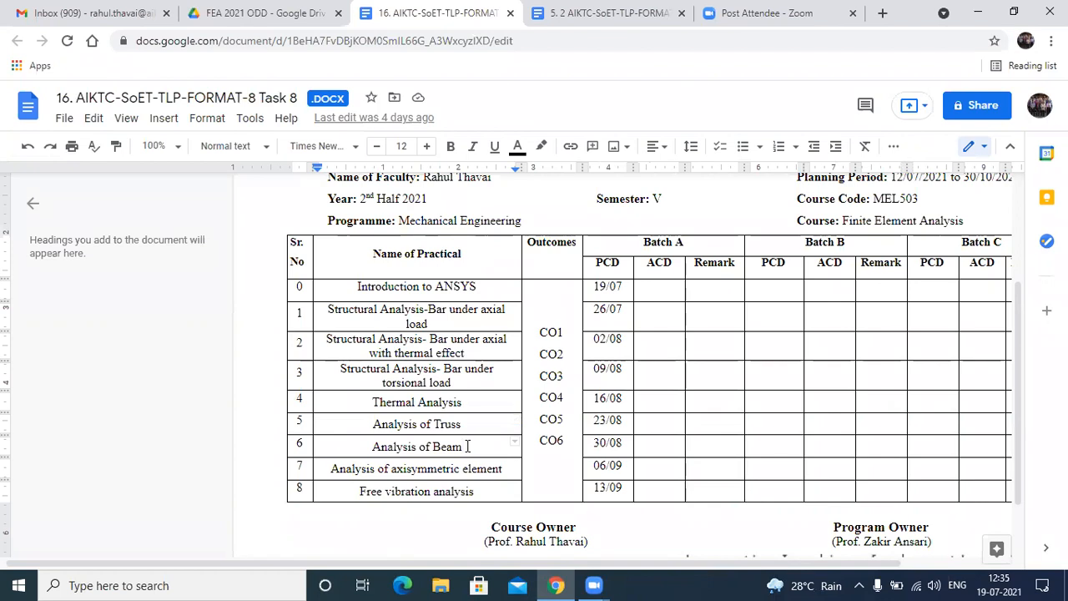
Step: Highlight "Analysis of axisymmetric element" and "Free vibration analysis" one after the other, leaving the text deselected
{"action": "left_click_drag", "start_coordinate": [328, 469], "coordinate": [504, 471]}
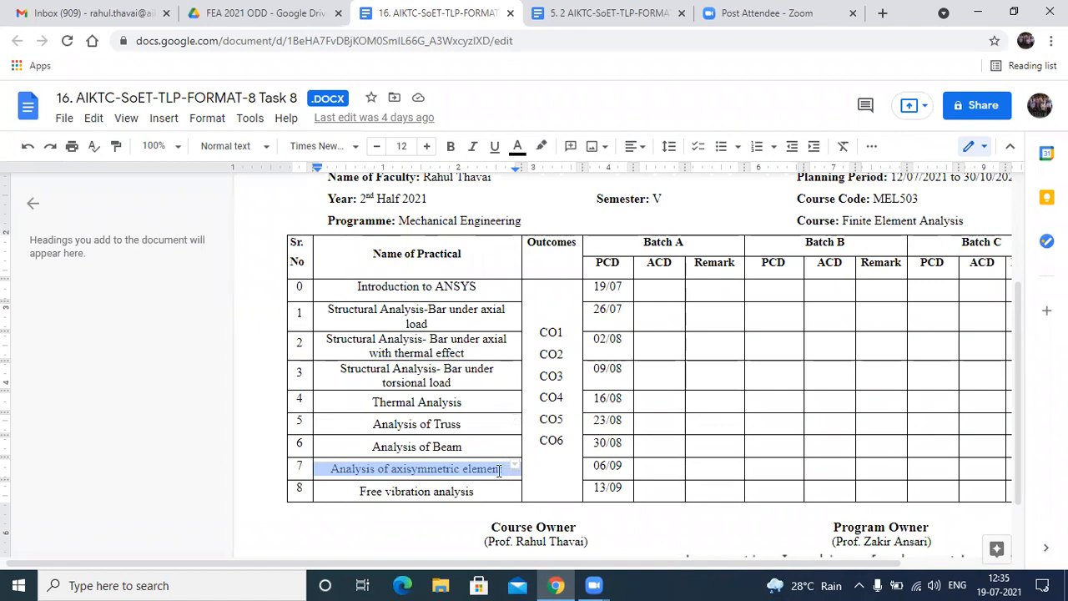
{"action": "left_click", "coordinate": [469, 471]}
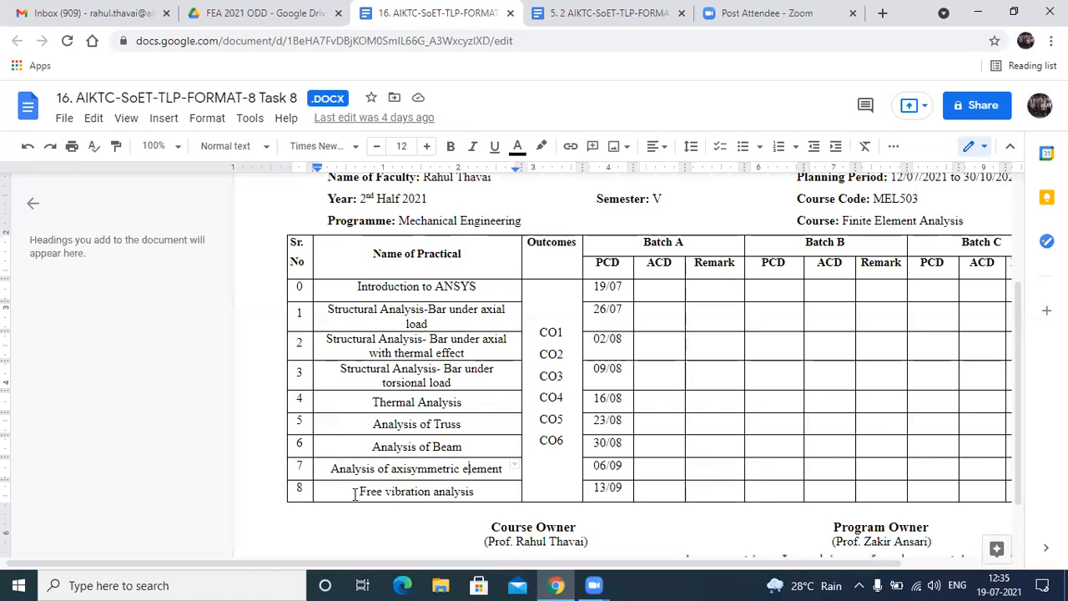
{"action": "left_click_drag", "start_coordinate": [355, 494], "coordinate": [488, 494]}
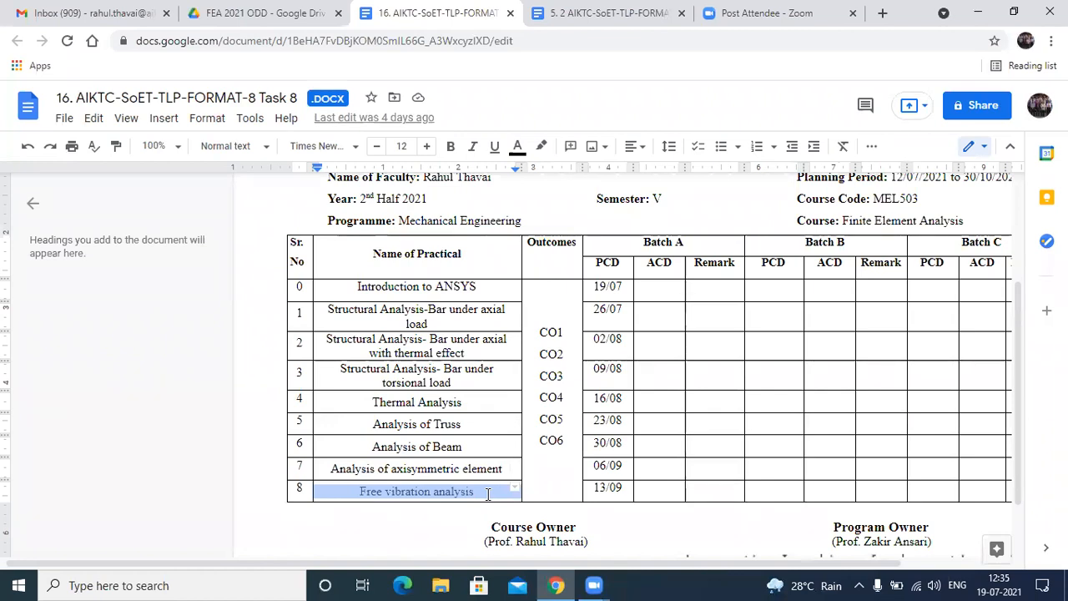
{"action": "left_click", "coordinate": [489, 493]}
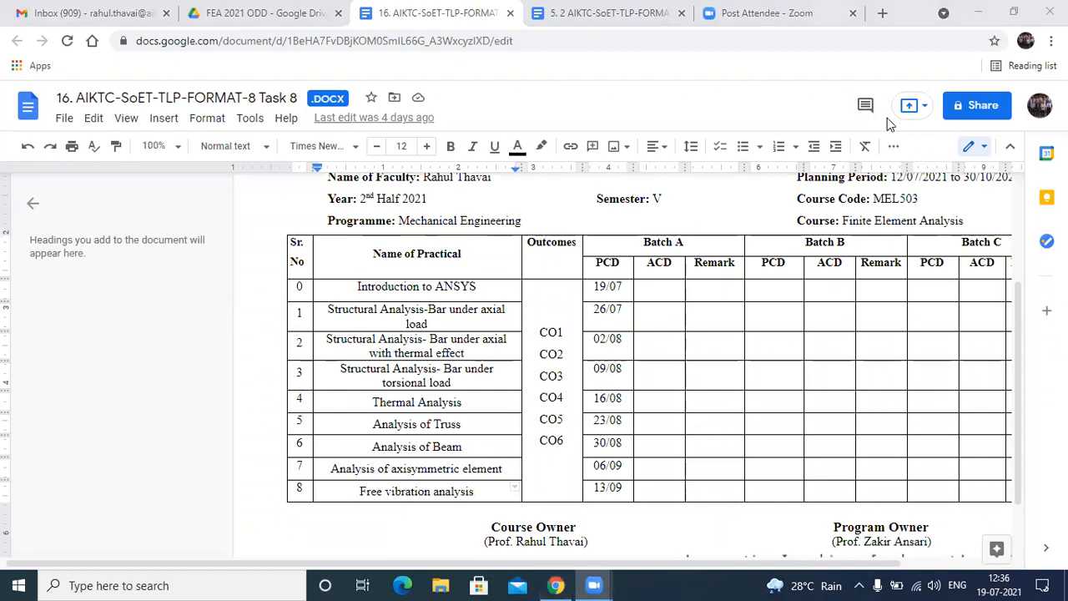
Step: Handwrite the symbol ωn beside the practical table and sketch a cantilever beam below it with downward and upward vibration curves
{"action": "mouse_move", "coordinate": [58, 322]}
{"action": "left_mouse_down"}
{"action": "mouse_move", "coordinate": [96, 314]}
{"action": "mouse_move", "coordinate": [76, 306]}
{"action": "mouse_move", "coordinate": [116, 344]}
{"action": "left_mouse_up"}
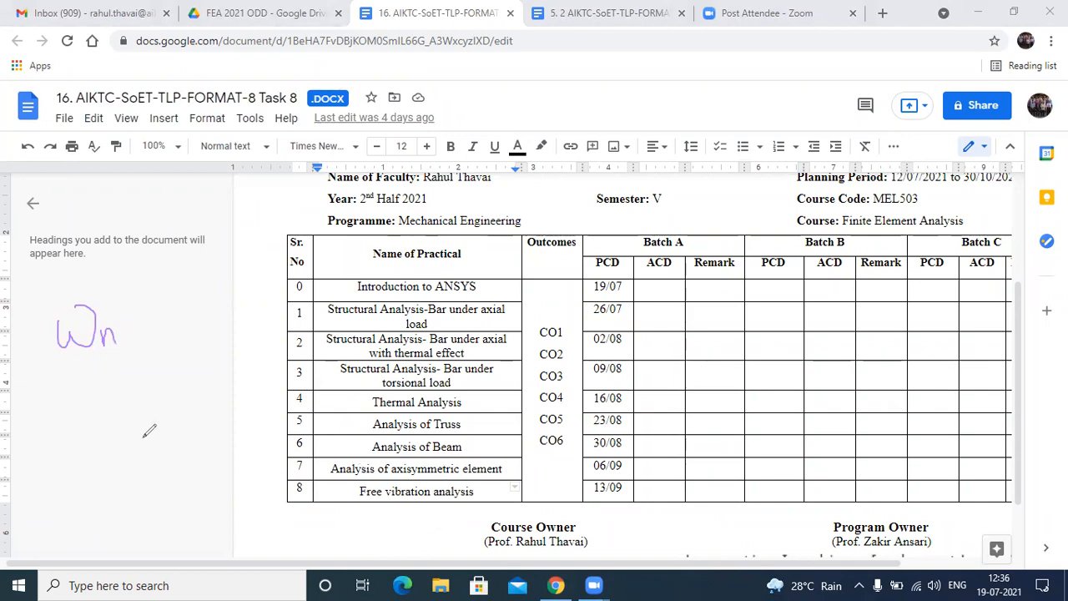
{"action": "mouse_move", "coordinate": [39, 376]}
{"action": "left_mouse_down"}
{"action": "mouse_move", "coordinate": [46, 460]}
{"action": "mouse_move", "coordinate": [178, 409]}
{"action": "mouse_move", "coordinate": [247, 406]}
{"action": "left_mouse_up"}
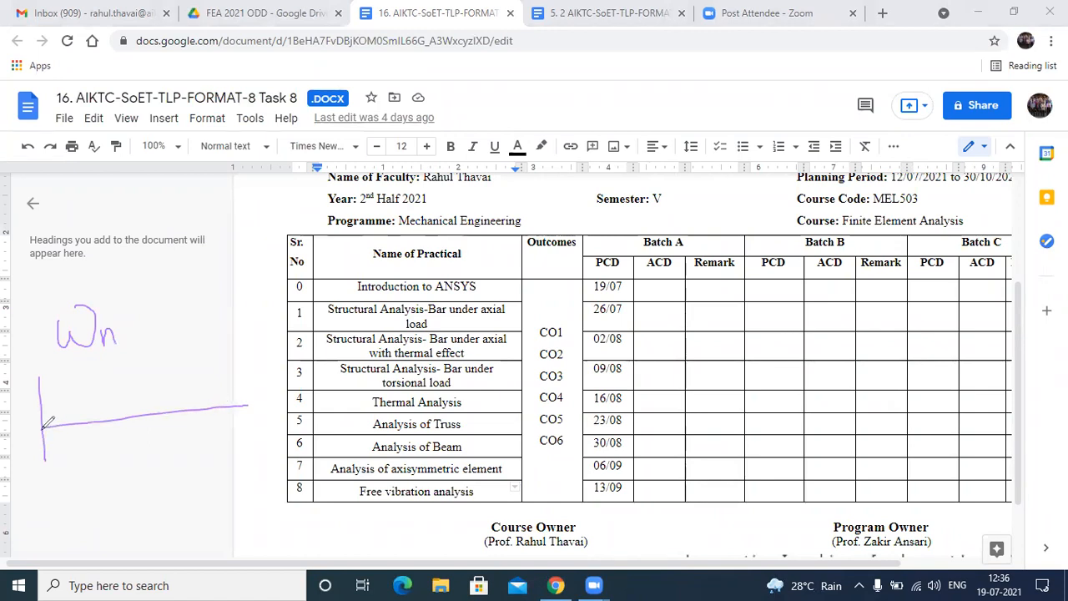
{"action": "left_click_drag", "start_coordinate": [42, 429], "coordinate": [238, 419]}
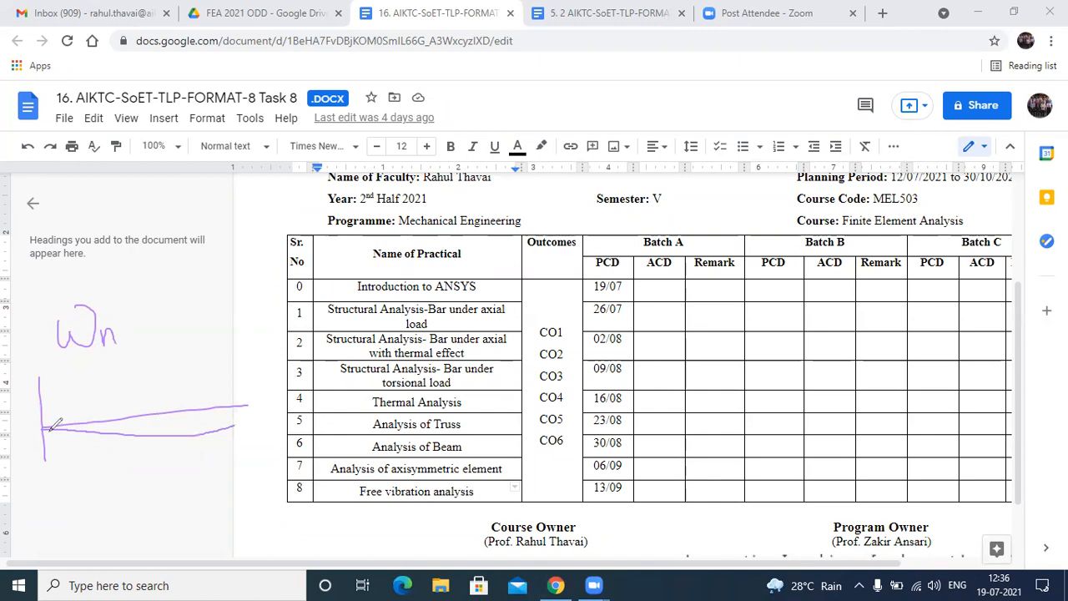
{"action": "left_click_drag", "start_coordinate": [42, 428], "coordinate": [221, 375]}
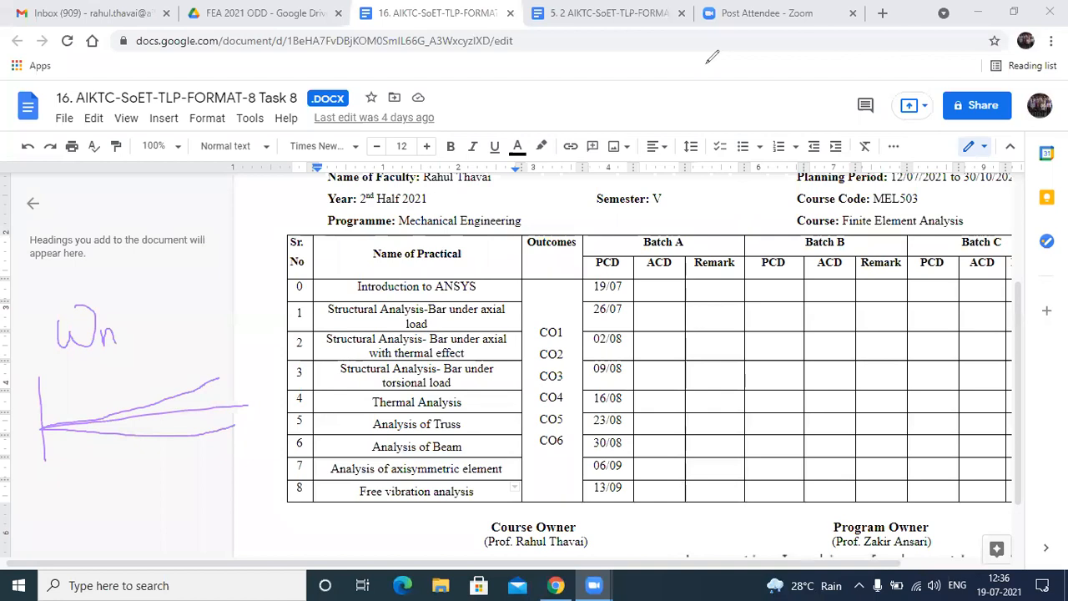
Step: Sketch a fresh cantilever with a downward end load and two deflected shapes, write ωn above it, and clear the annotations
{"action": "mouse_move", "coordinate": [35, 362]}
{"action": "left_mouse_down"}
{"action": "mouse_move", "coordinate": [35, 429]}
{"action": "mouse_move", "coordinate": [153, 393]}
{"action": "mouse_move", "coordinate": [209, 390]}
{"action": "left_mouse_up"}
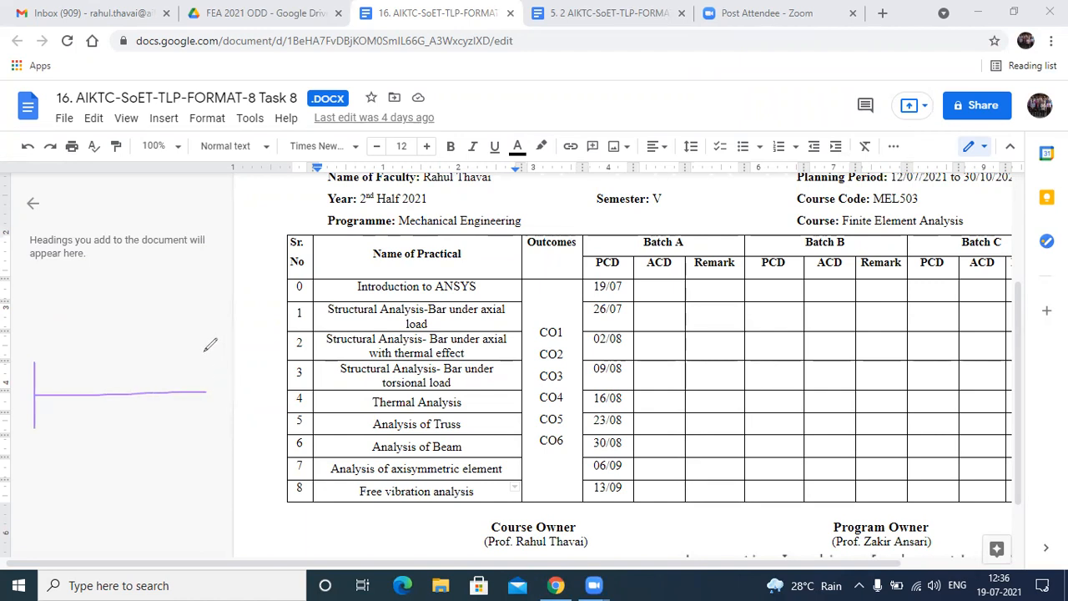
{"action": "mouse_move", "coordinate": [203, 352]}
{"action": "left_mouse_down"}
{"action": "mouse_move", "coordinate": [204, 392]}
{"action": "mouse_move", "coordinate": [210, 378]}
{"action": "left_mouse_up"}
{"action": "mouse_move", "coordinate": [37, 395]}
{"action": "left_mouse_down"}
{"action": "mouse_move", "coordinate": [67, 391]}
{"action": "mouse_move", "coordinate": [201, 421]}
{"action": "left_mouse_up"}
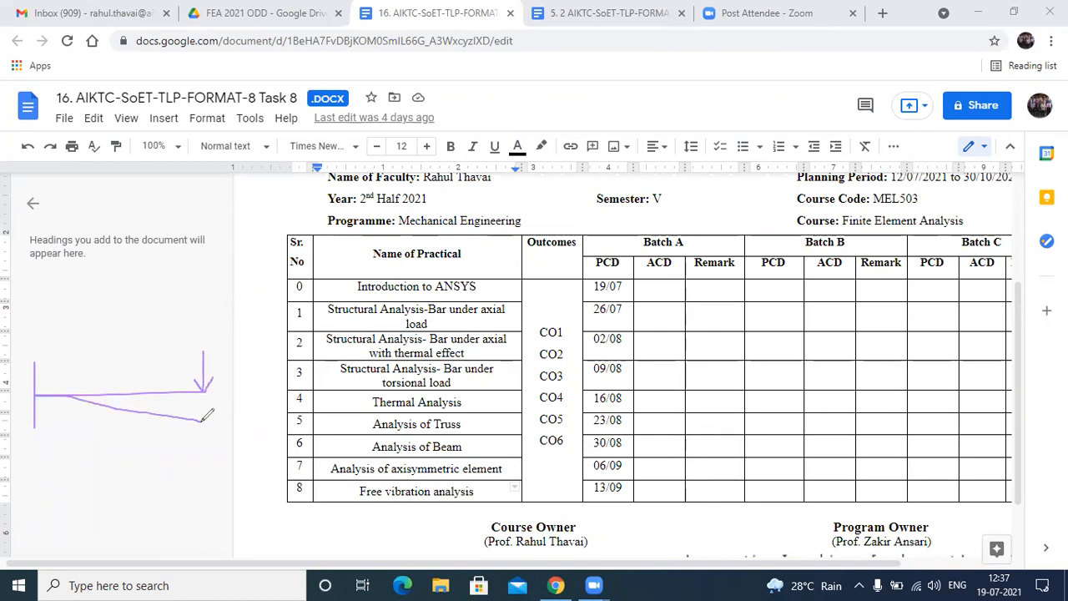
{"action": "left_click_drag", "start_coordinate": [35, 396], "coordinate": [217, 437]}
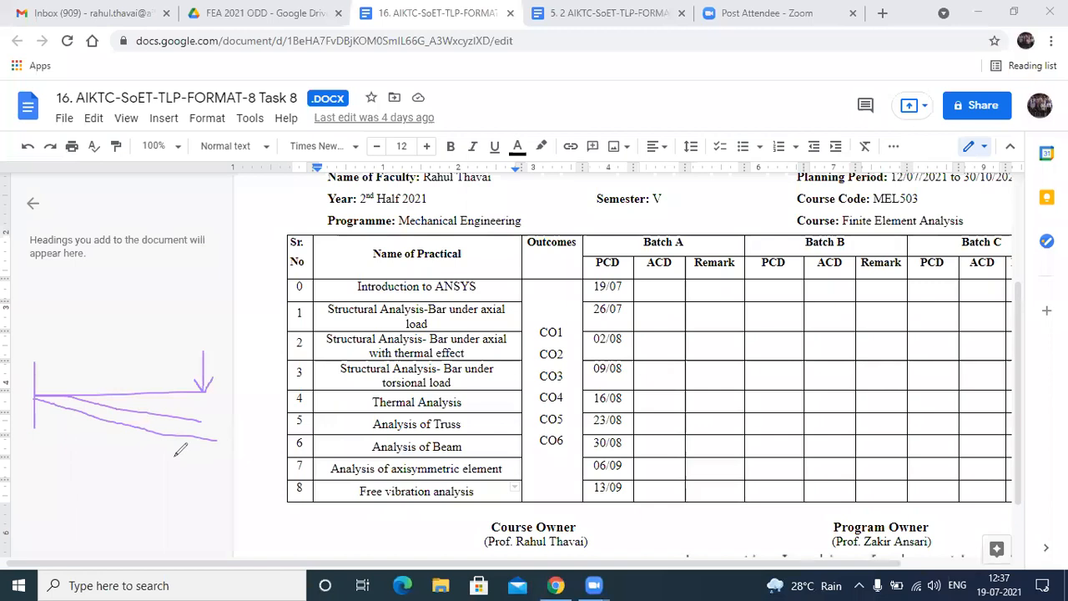
{"action": "mouse_move", "coordinate": [66, 309]}
{"action": "left_mouse_down"}
{"action": "mouse_move", "coordinate": [68, 327]}
{"action": "mouse_move", "coordinate": [96, 322]}
{"action": "mouse_move", "coordinate": [84, 277]}
{"action": "mouse_move", "coordinate": [118, 316]}
{"action": "mouse_move", "coordinate": [126, 300]}
{"action": "mouse_move", "coordinate": [132, 315]}
{"action": "left_mouse_up"}
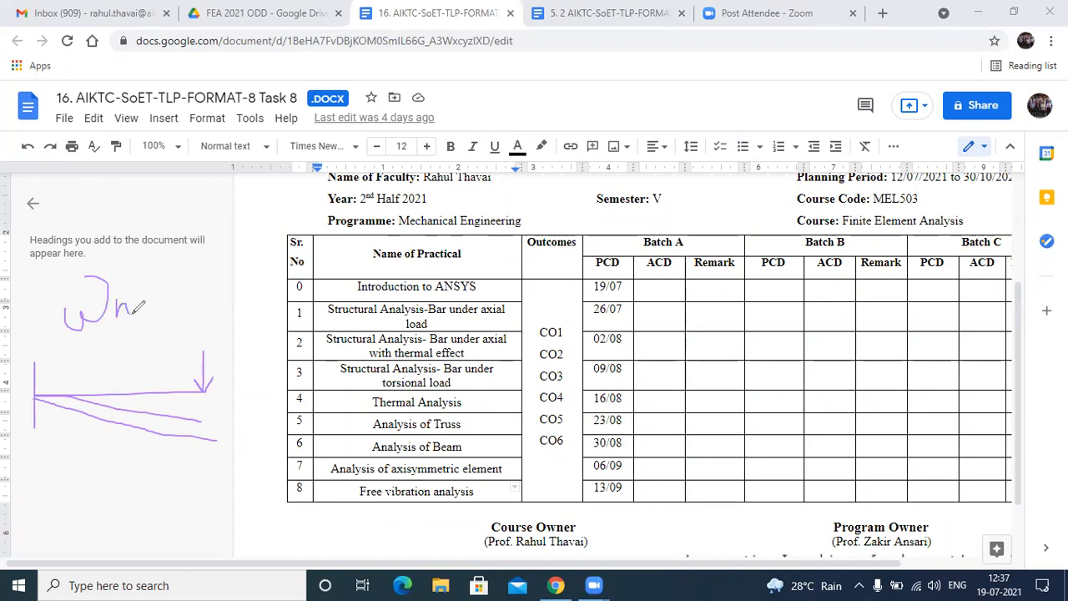
{"action": "left_click", "coordinate": [451, 206]}
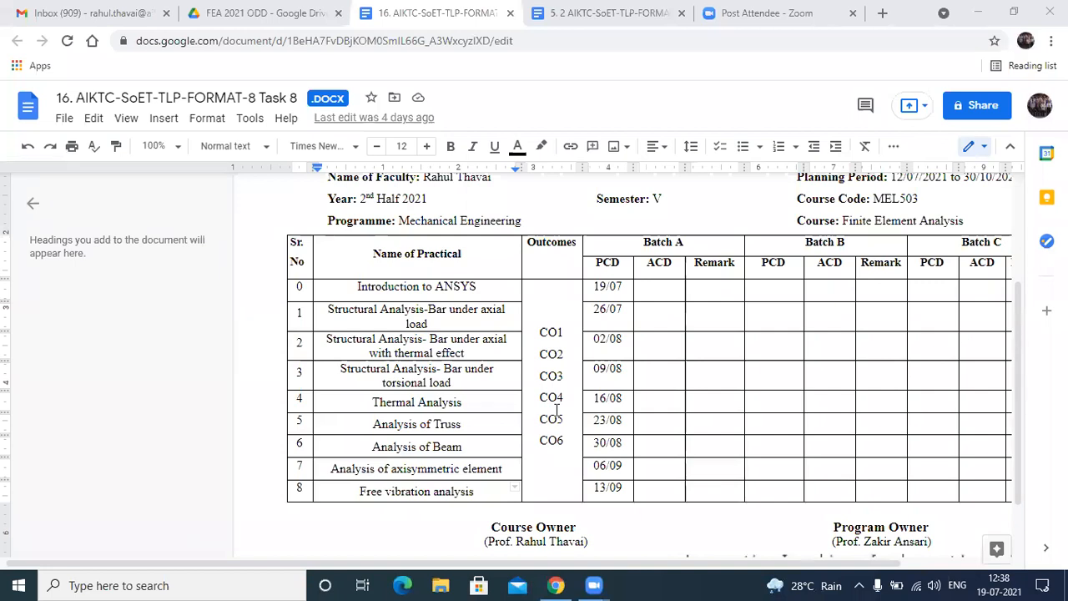
Step: Search Google for "ansys student version" in a new browser tab and open the Ansys for Students page
{"action": "left_click", "coordinate": [883, 13]}
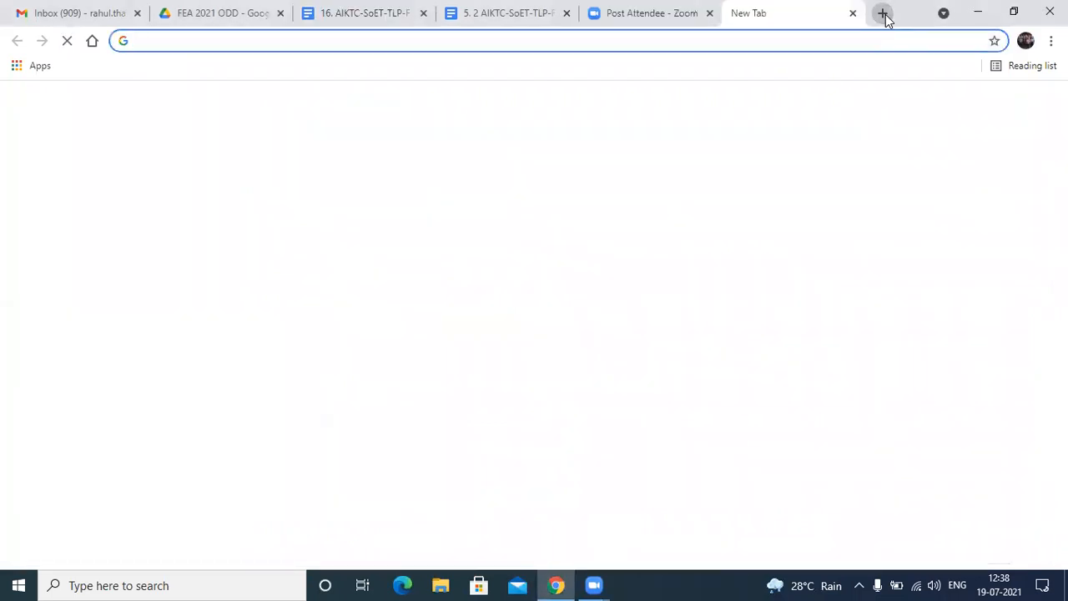
{"action": "type", "text": "goo"}
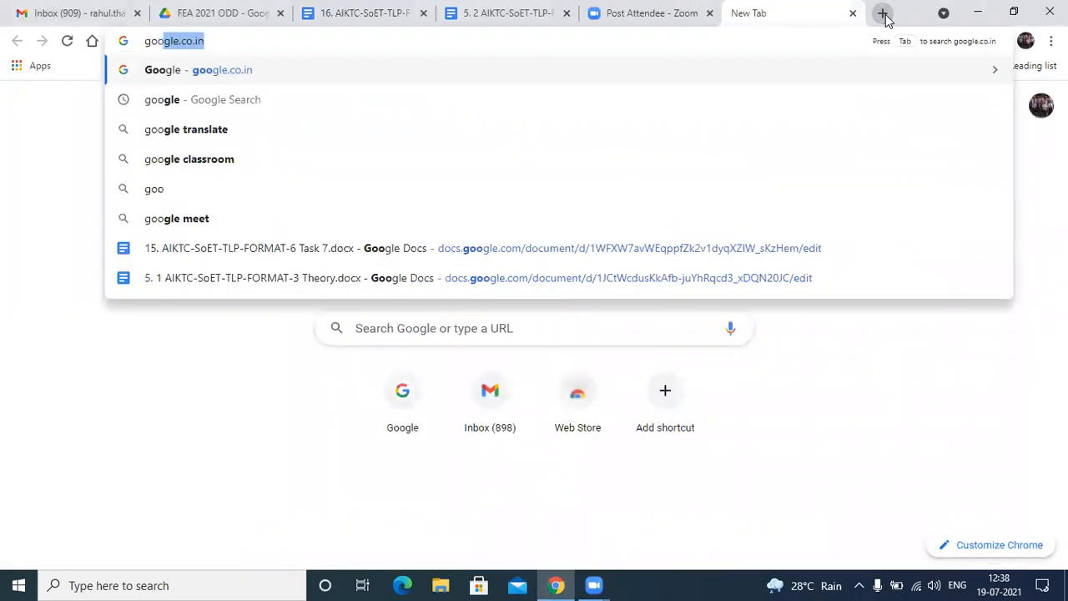
{"action": "key", "text": "Return"}
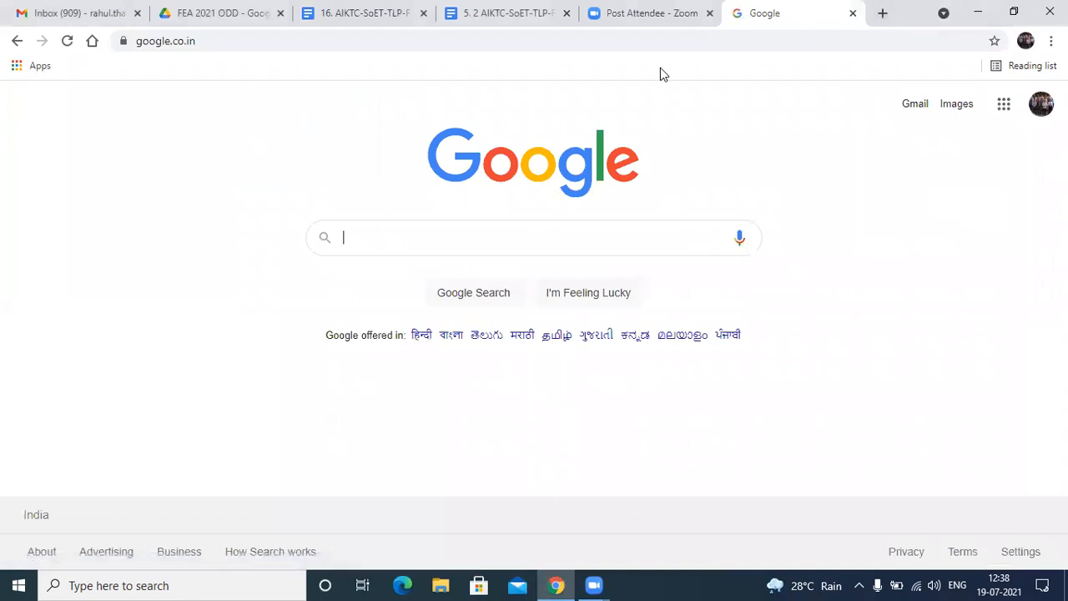
{"action": "type", "text": "ansys"}
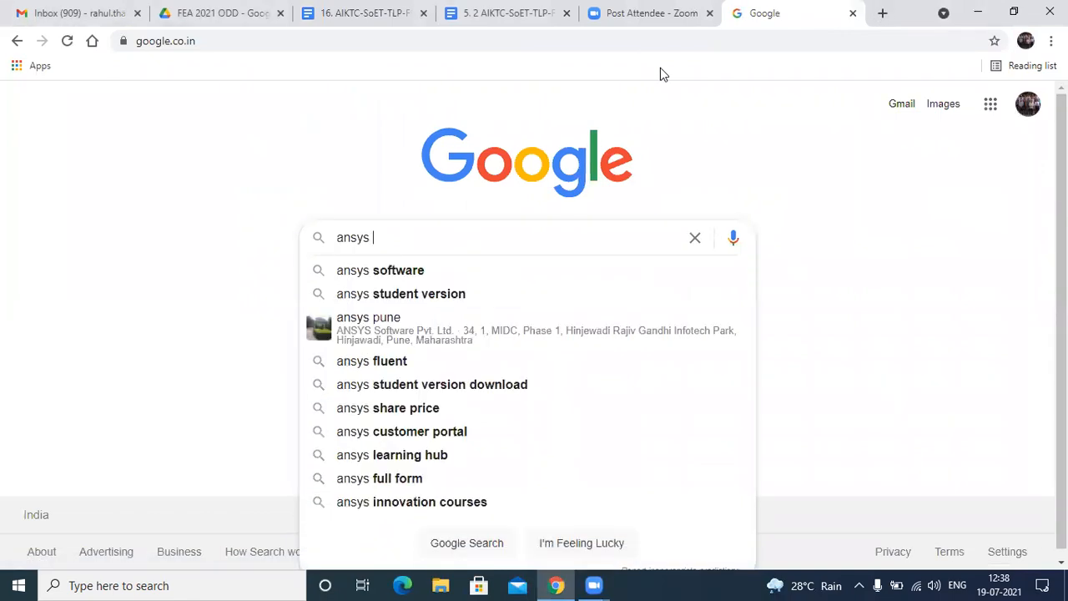
{"action": "key", "text": "Down"}
{"action": "key", "text": "Down"}
{"action": "key", "text": "Return"}
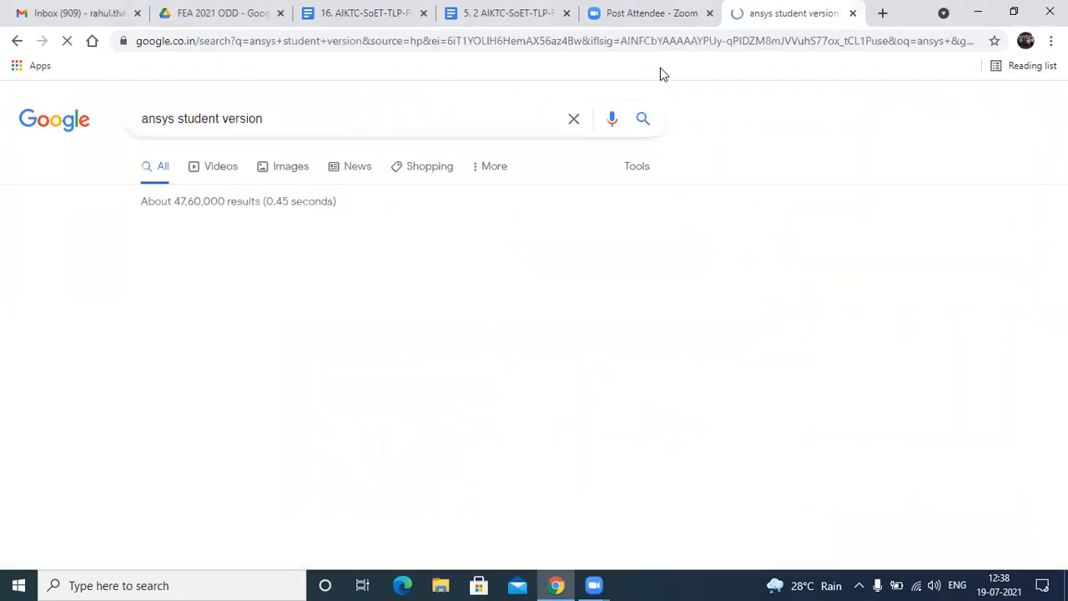
{"action": "left_click", "coordinate": [336, 262]}
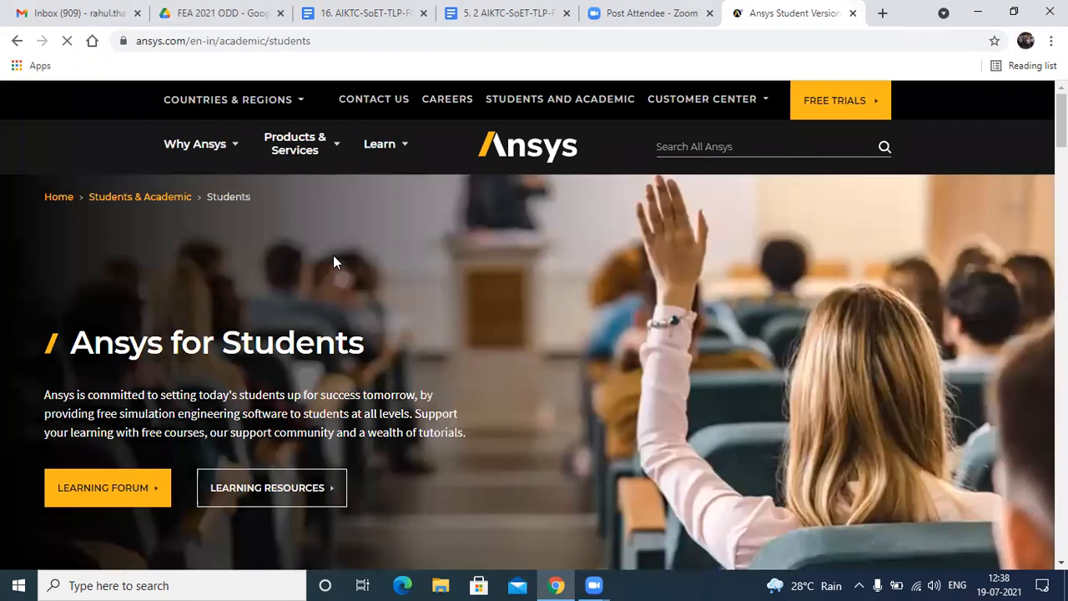
Step: Open the Ansys free trials page and look through the listed free trial products, returning to the start of the page
{"action": "left_click", "coordinate": [881, 102]}
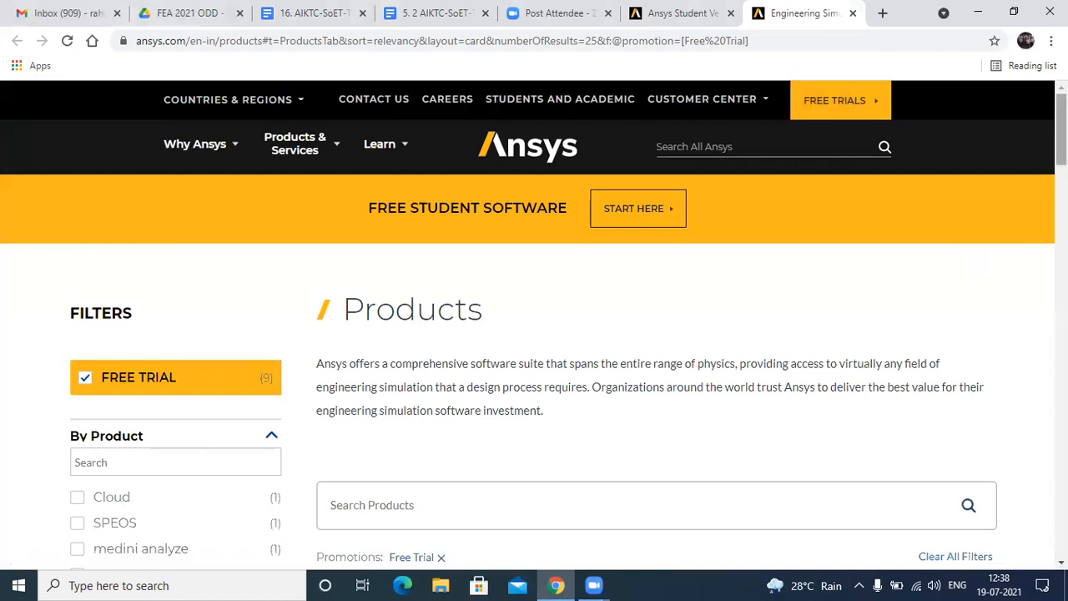
{"action": "scroll", "coordinate": [534, 368], "scroll_direction": "down", "scroll_amount": 6}
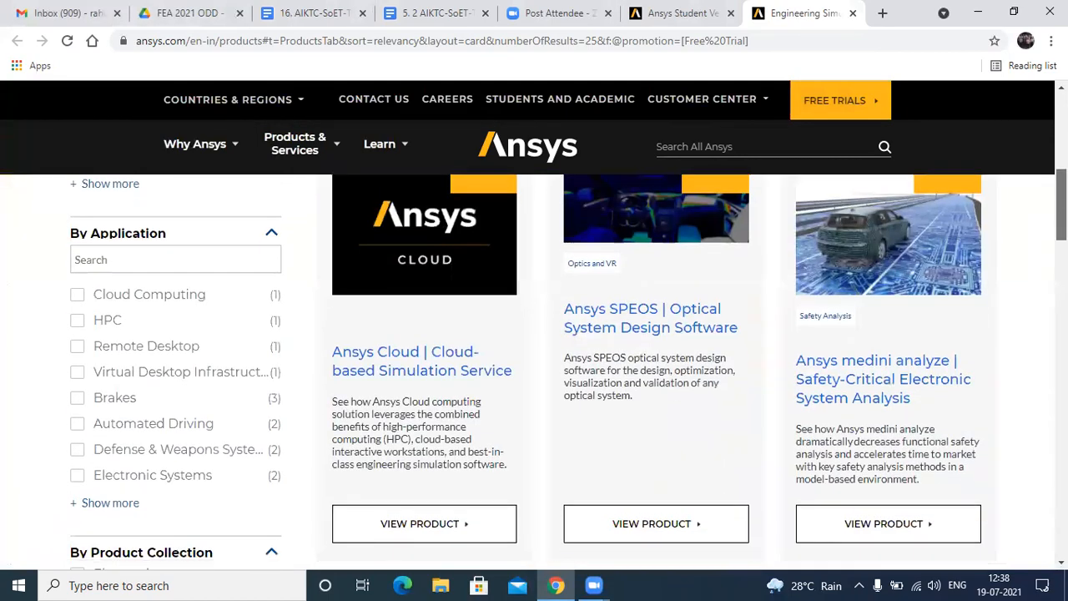
{"action": "scroll", "coordinate": [535, 367], "scroll_direction": "down", "scroll_amount": 3}
{"action": "scroll", "coordinate": [534, 367], "scroll_direction": "down", "scroll_amount": 11}
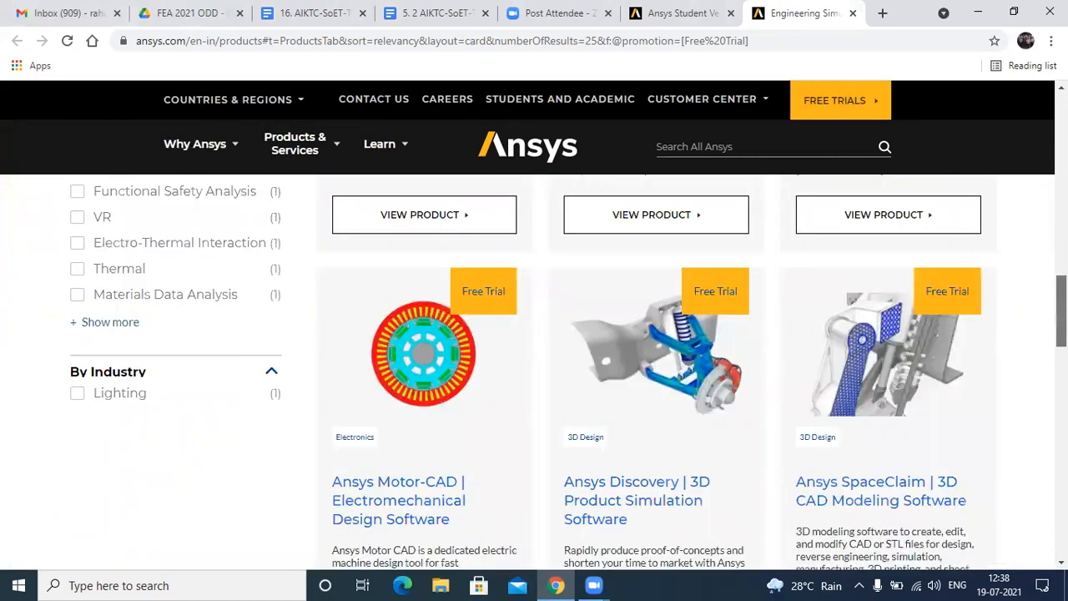
{"action": "scroll", "coordinate": [534, 367], "scroll_direction": "up", "scroll_amount": 7}
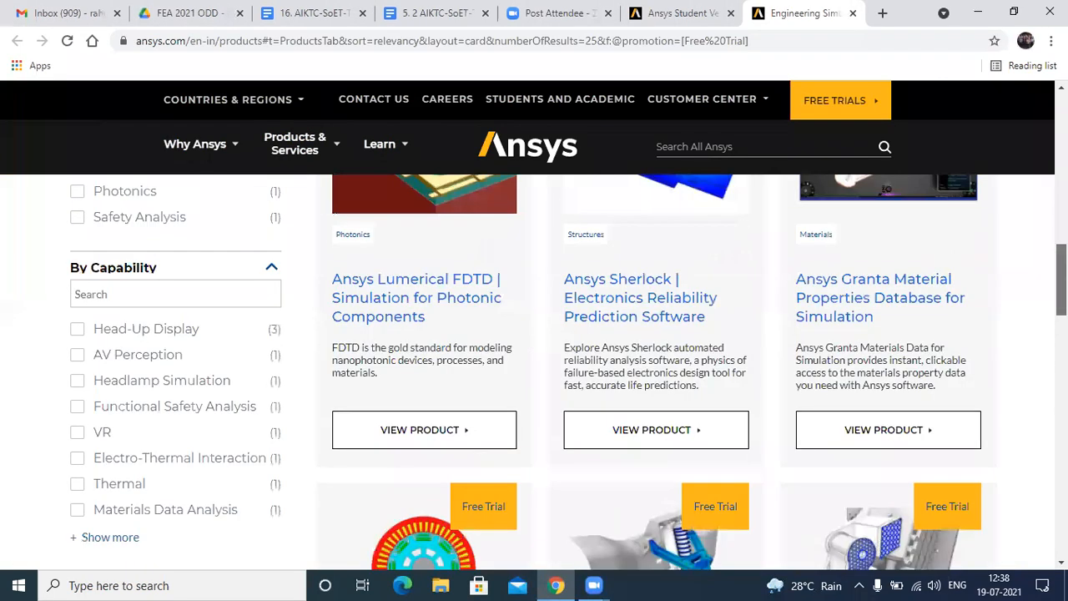
{"action": "scroll", "coordinate": [534, 367], "scroll_direction": "up", "scroll_amount": 4}
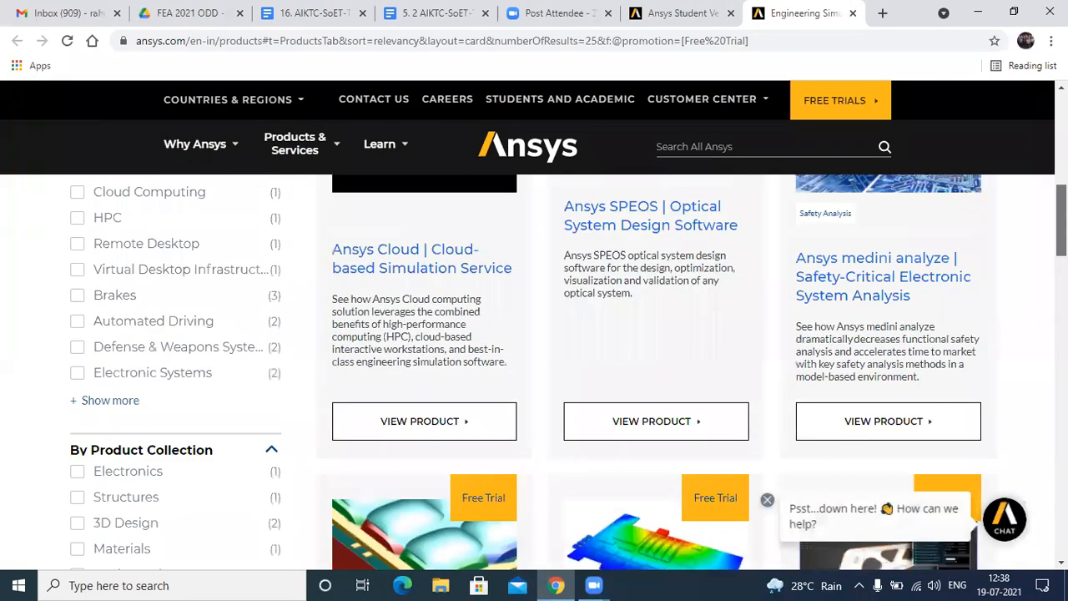
{"action": "scroll", "coordinate": [534, 367], "scroll_direction": "up", "scroll_amount": 5}
{"action": "scroll", "coordinate": [621, 110], "scroll_direction": "up", "scroll_amount": 2}
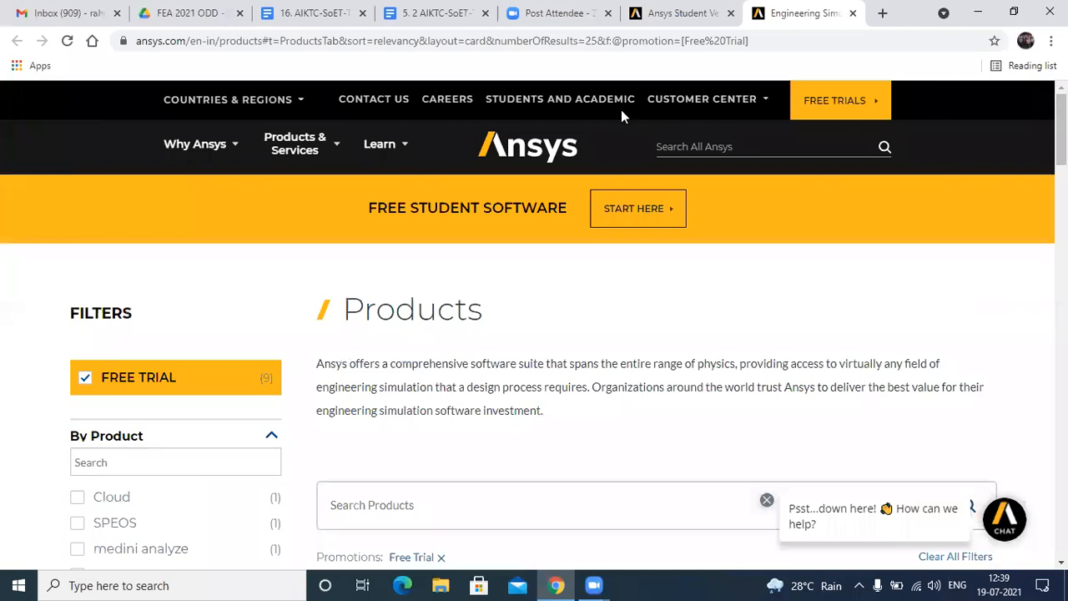
Step: Return to the Ansys for Students page and show the Free Student Software Downloads section
{"action": "left_click", "coordinate": [670, 12]}
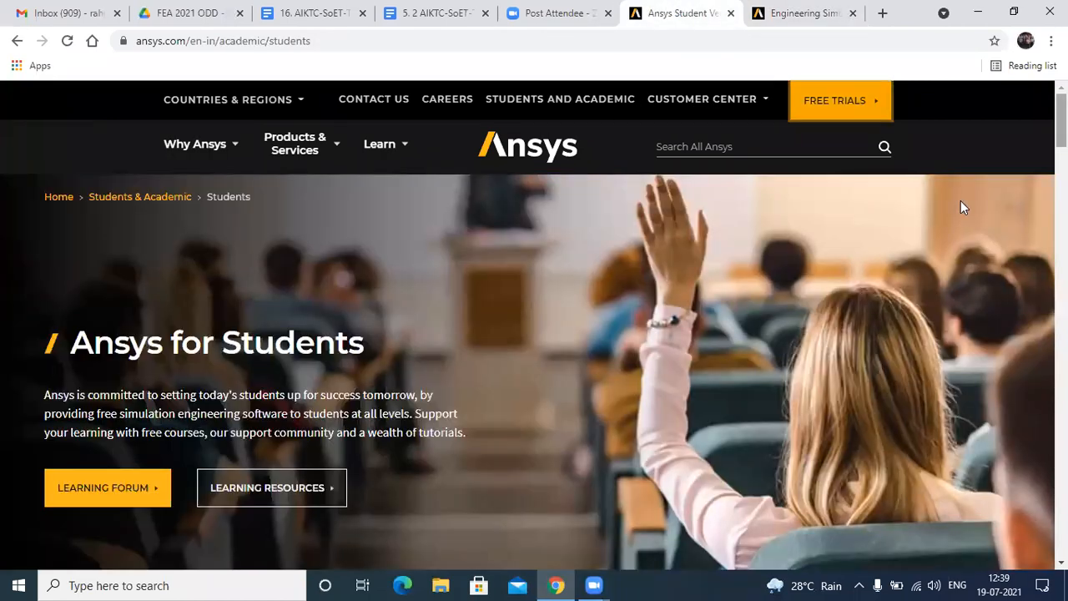
{"action": "scroll", "coordinate": [961, 201], "scroll_direction": "down", "scroll_amount": 5}
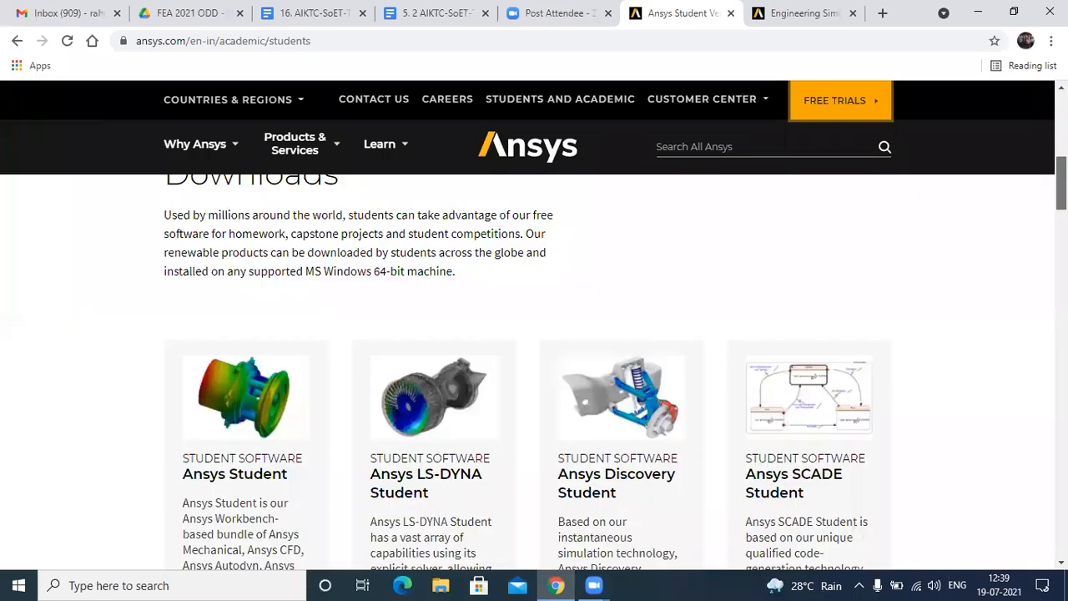
{"action": "scroll", "coordinate": [534, 367], "scroll_direction": "up", "scroll_amount": 2}
{"action": "scroll", "coordinate": [534, 367], "scroll_direction": "down", "scroll_amount": 2}
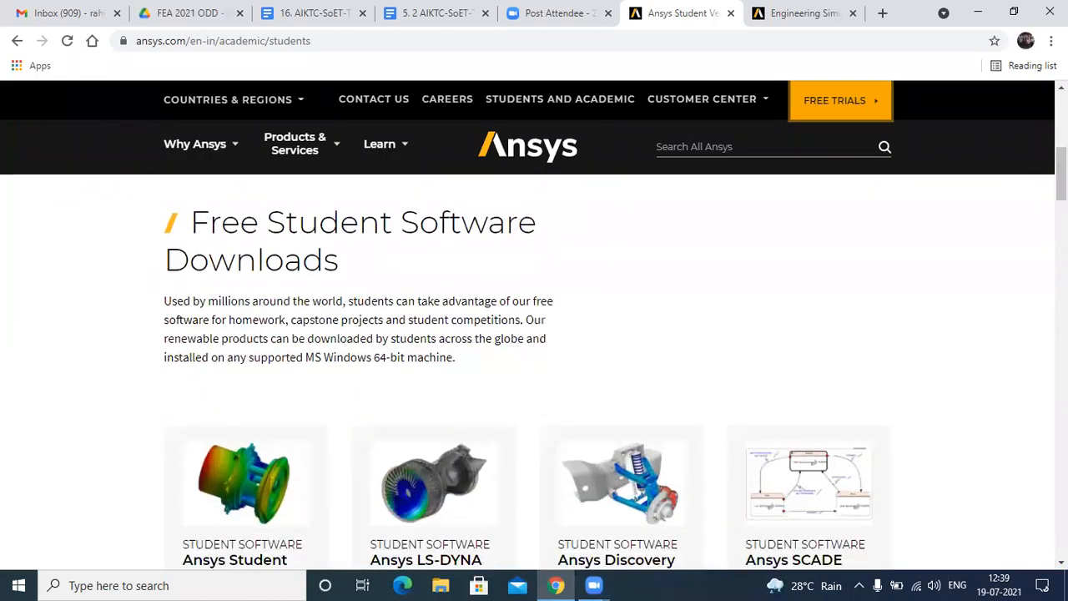
Step: Close the Ansys free trials page and open the Ansys Student download page from the free student software list
{"action": "left_click", "coordinate": [853, 13]}
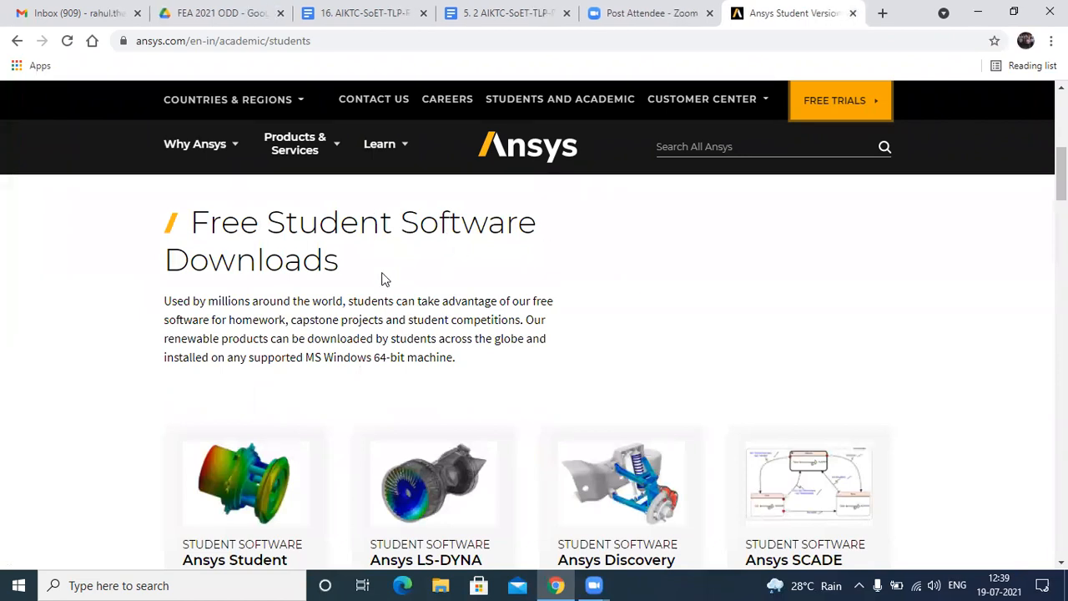
{"action": "scroll", "coordinate": [206, 288], "scroll_direction": "down", "scroll_amount": 2}
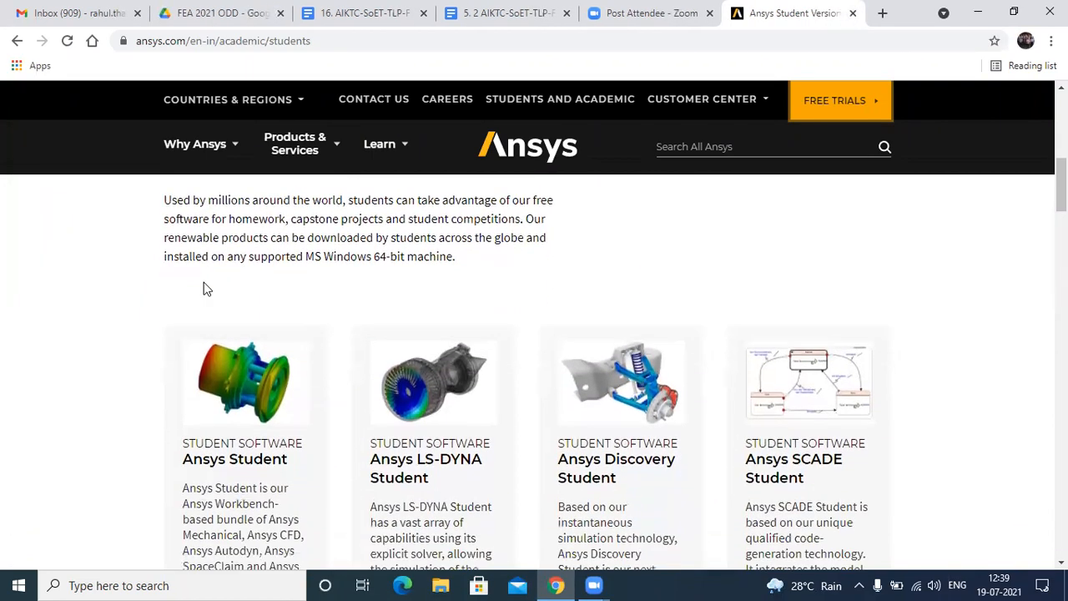
{"action": "scroll", "coordinate": [208, 288], "scroll_direction": "down", "scroll_amount": 1}
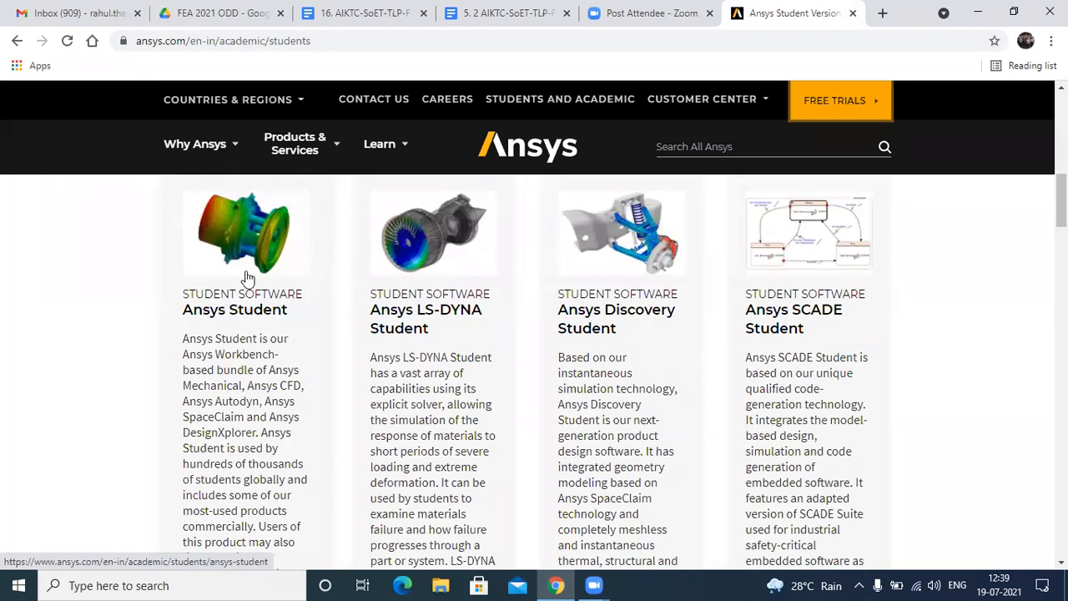
{"action": "scroll", "coordinate": [247, 278], "scroll_direction": "down", "scroll_amount": 2}
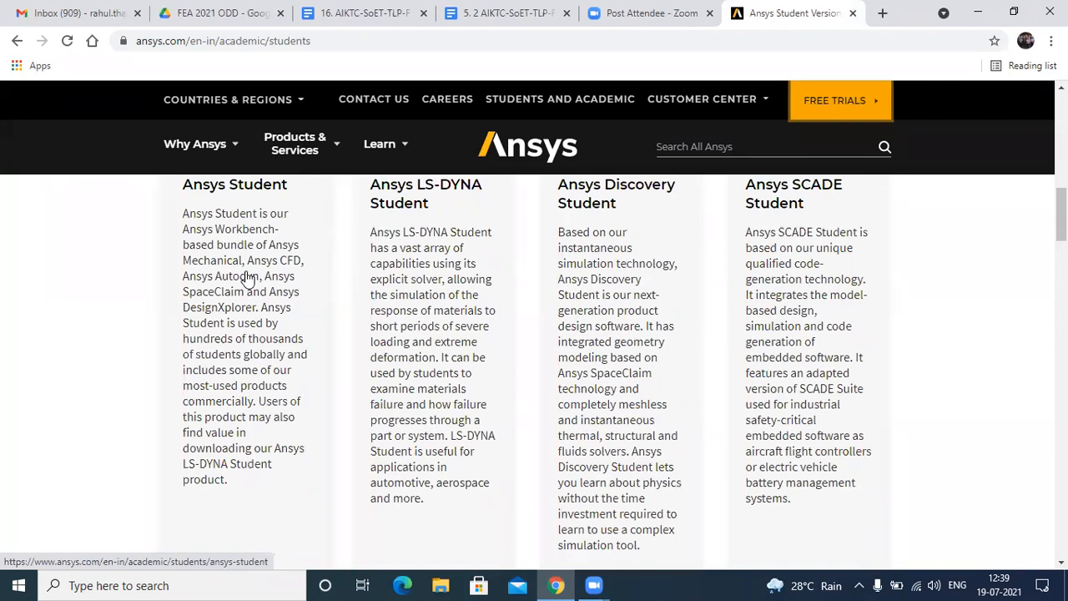
{"action": "scroll", "coordinate": [247, 277], "scroll_direction": "down", "scroll_amount": 3}
{"action": "scroll", "coordinate": [300, 395], "scroll_direction": "down", "scroll_amount": 1}
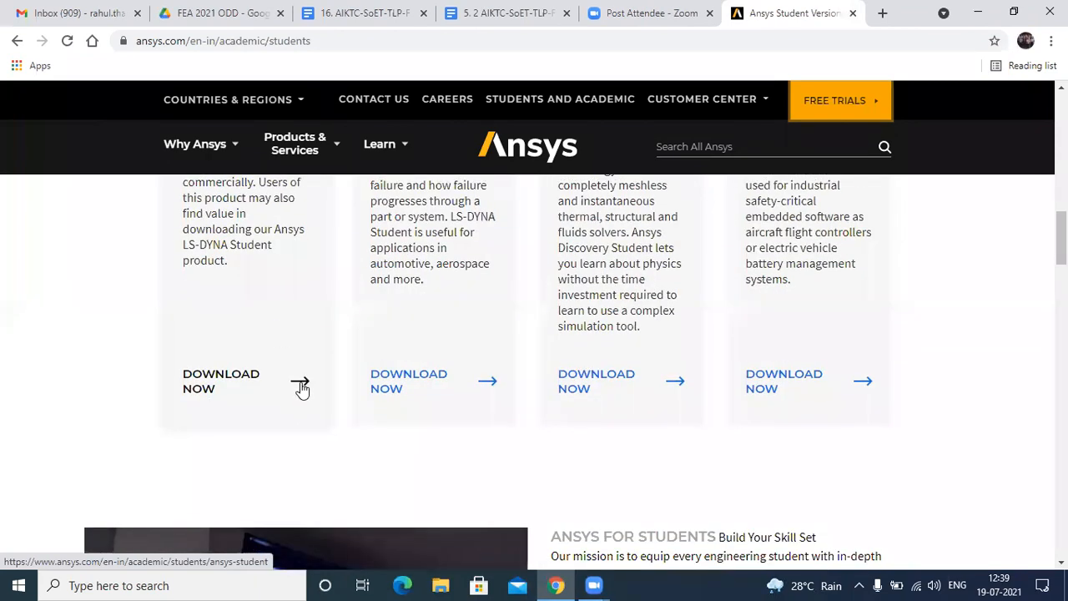
{"action": "left_click", "coordinate": [301, 386]}
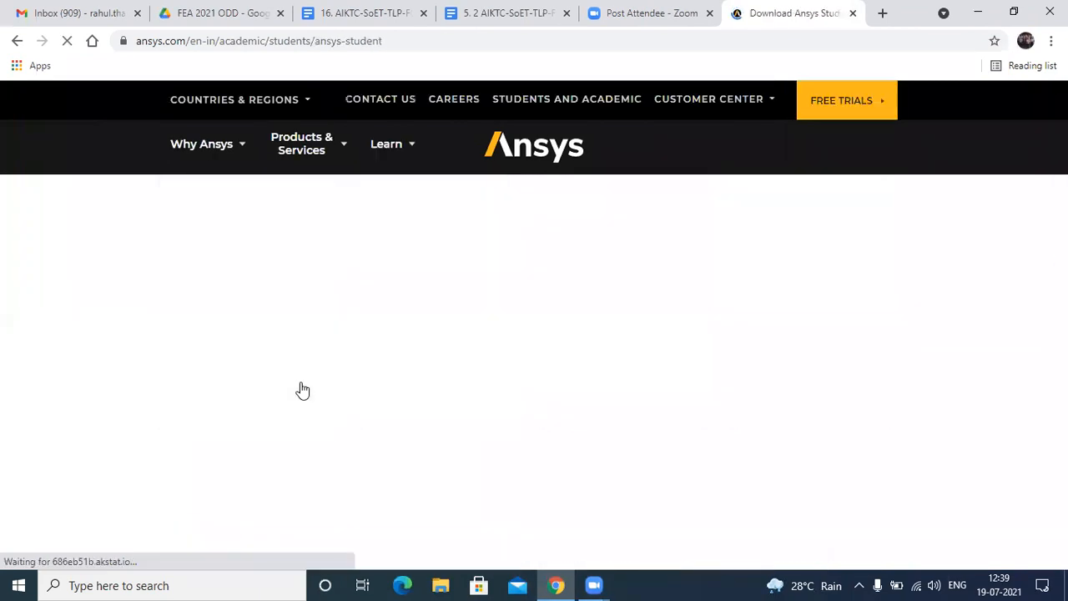
Step: Look over the Ansys Student free download page, from its overview and 2021 R1 download link to the information sections
{"action": "scroll", "coordinate": [302, 389], "scroll_direction": "down", "scroll_amount": 2}
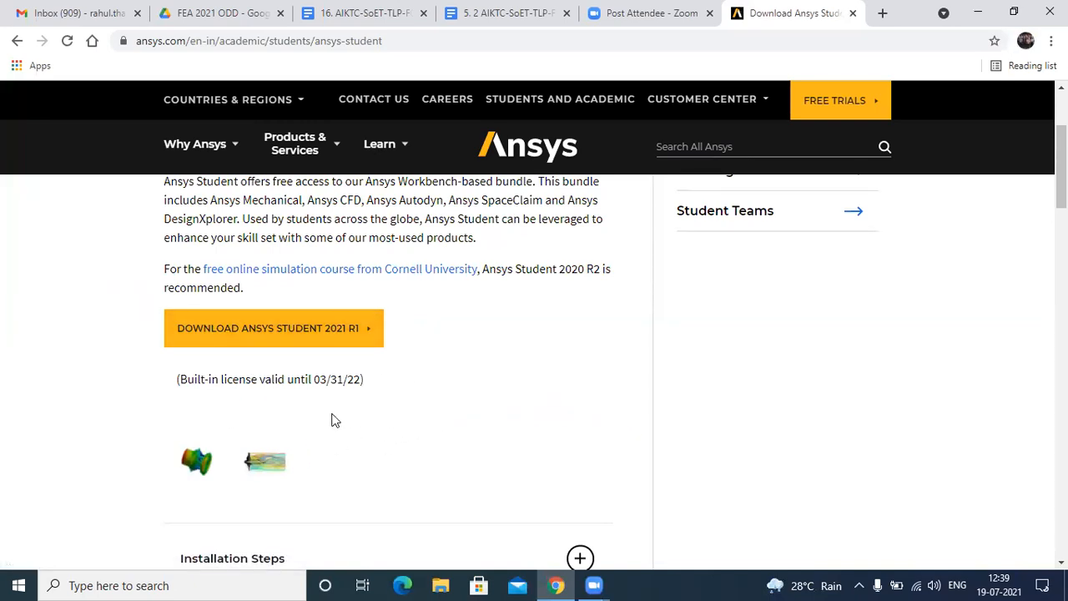
{"action": "scroll", "coordinate": [298, 348], "scroll_direction": "up", "scroll_amount": 3}
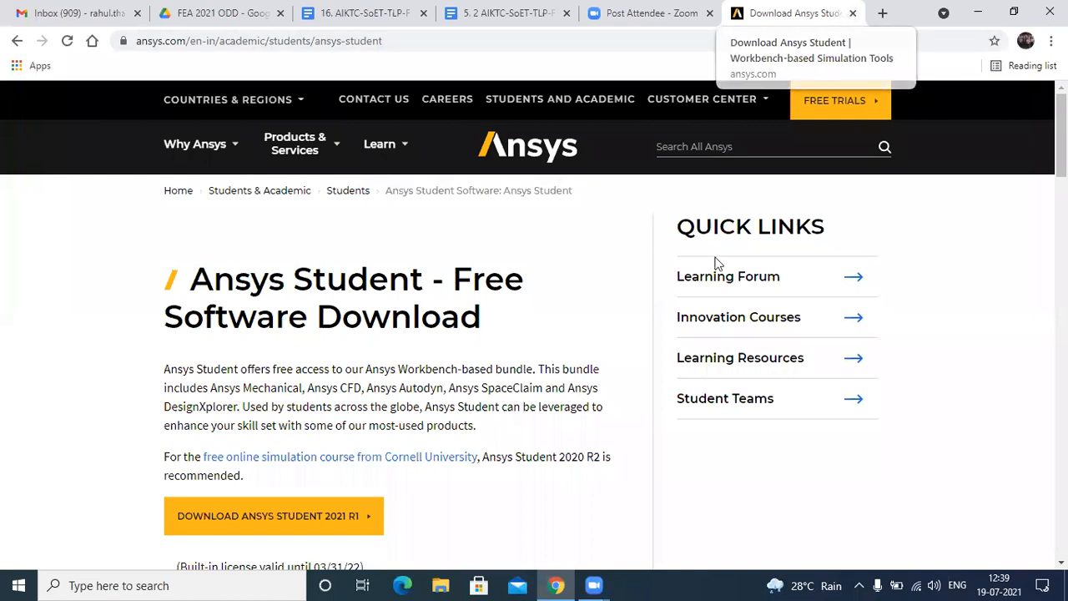
{"action": "scroll", "coordinate": [75, 416], "scroll_direction": "down", "scroll_amount": 3}
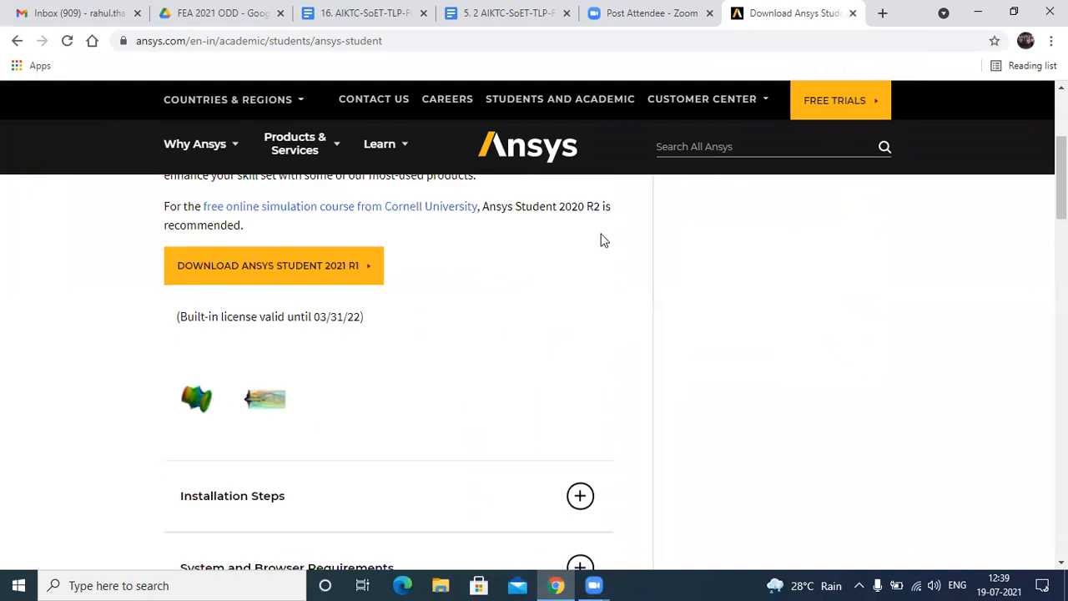
{"action": "scroll", "coordinate": [720, 207], "scroll_direction": "down", "scroll_amount": 1}
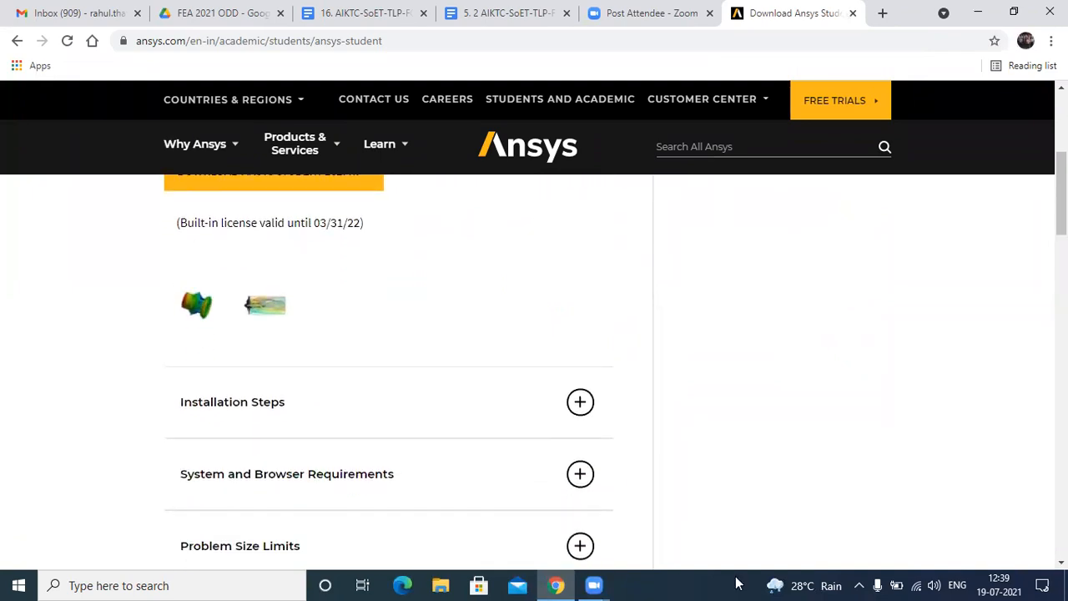
Step: Expand the System and Browser Requirements section and review the supported platforms and minimum hardware for Ansys Student
{"action": "left_click", "coordinate": [582, 476]}
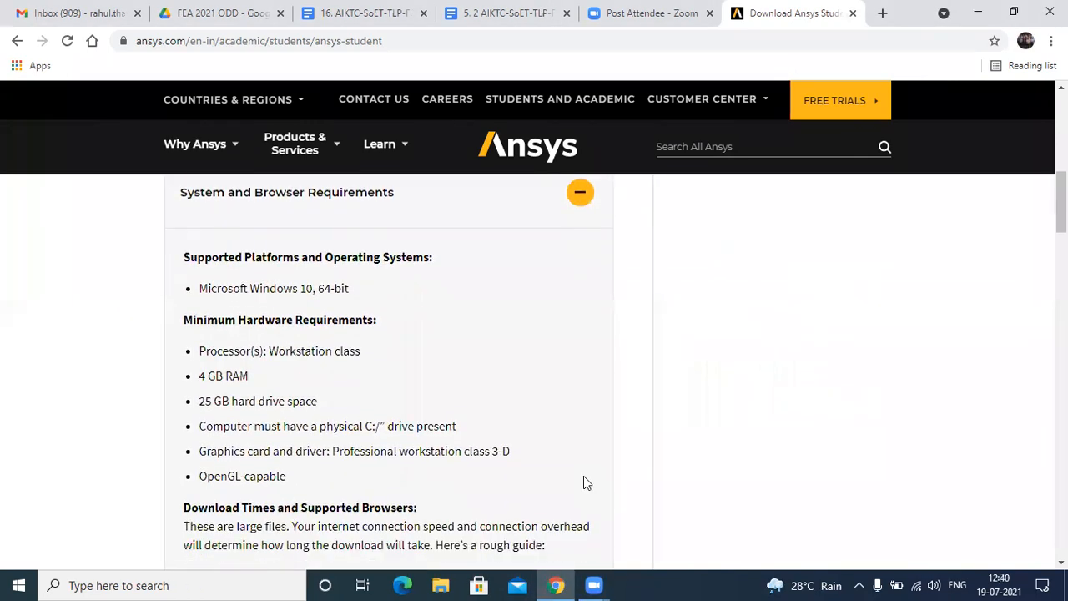
{"action": "scroll", "coordinate": [583, 483], "scroll_direction": "down", "scroll_amount": 1}
{"action": "scroll", "coordinate": [583, 482], "scroll_direction": "up", "scroll_amount": 3}
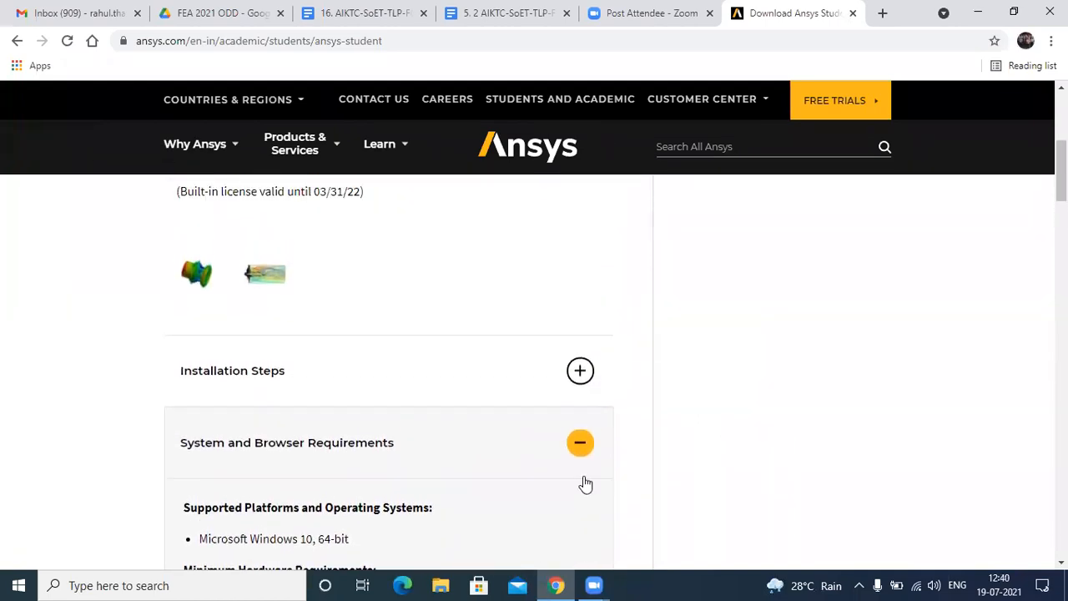
{"action": "scroll", "coordinate": [583, 476], "scroll_direction": "down", "scroll_amount": 2}
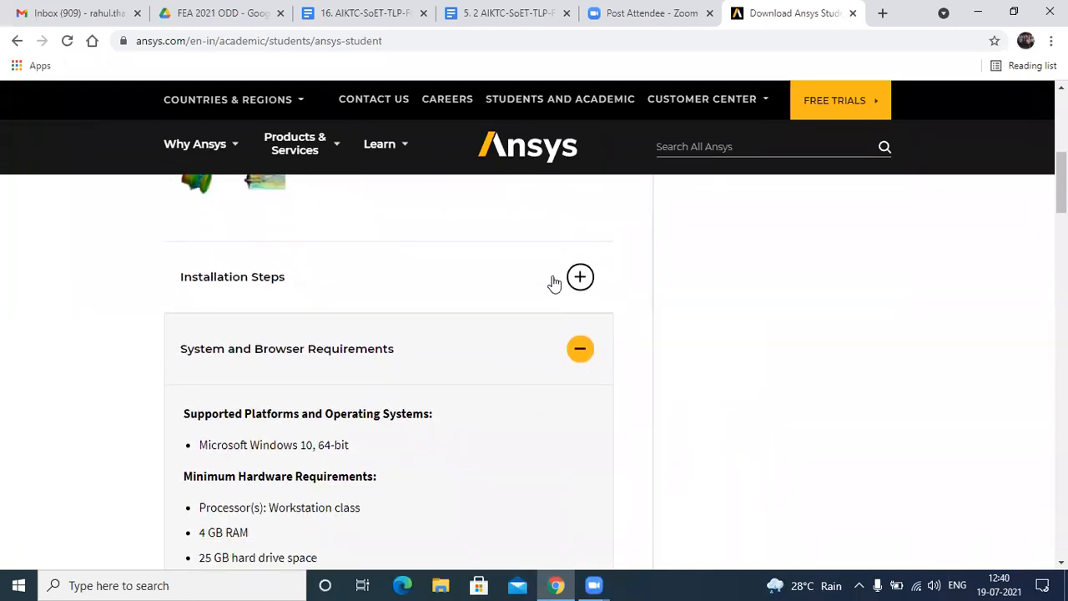
Step: Expand the Installation Steps section and read the pre-installation notes and installation procedure, revisiting the Ansys Student 2021 R1 download link
{"action": "left_click", "coordinate": [580, 277]}
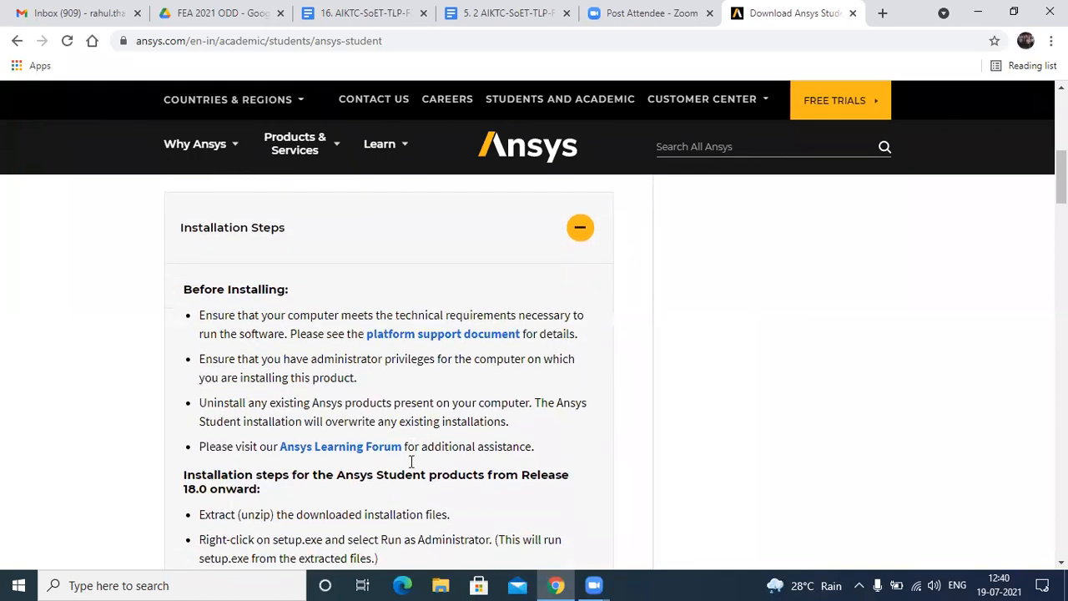
{"action": "scroll", "coordinate": [409, 462], "scroll_direction": "up", "scroll_amount": 5}
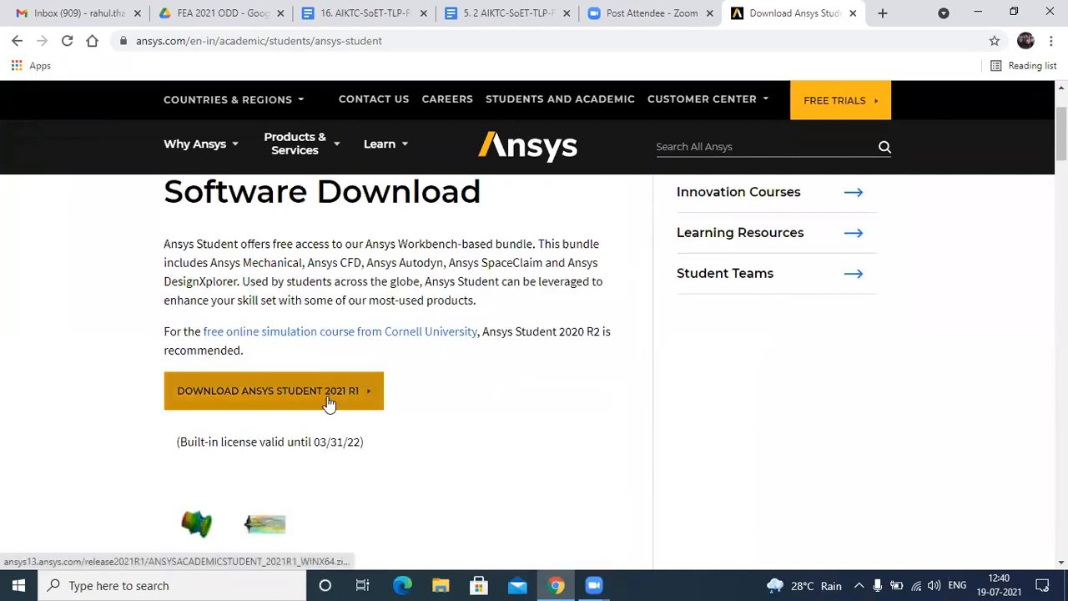
{"action": "scroll", "coordinate": [328, 403], "scroll_direction": "down", "scroll_amount": 2}
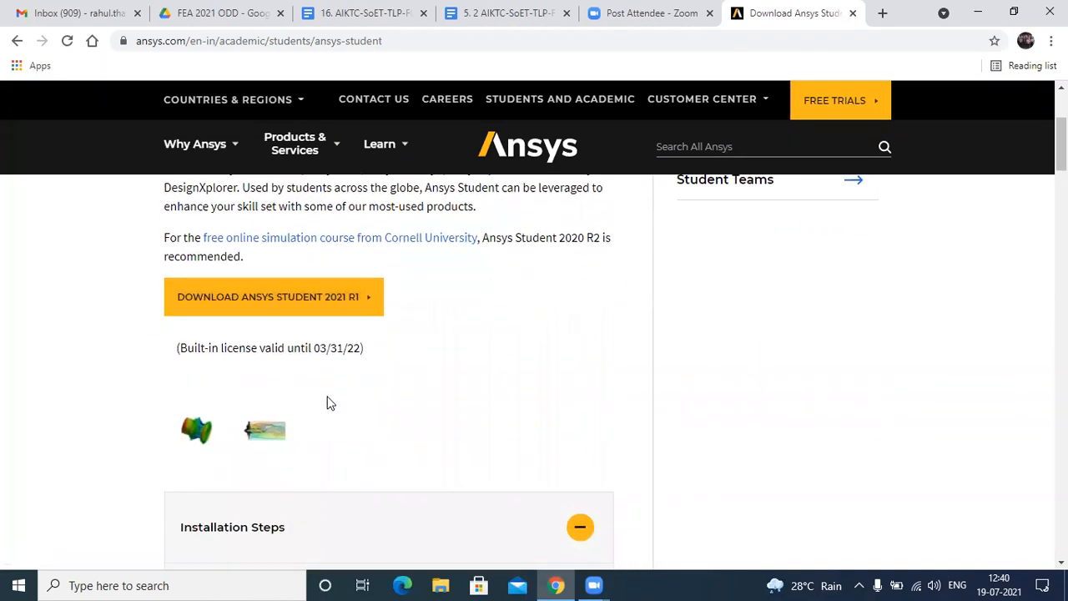
{"action": "scroll", "coordinate": [328, 403], "scroll_direction": "down", "scroll_amount": 4}
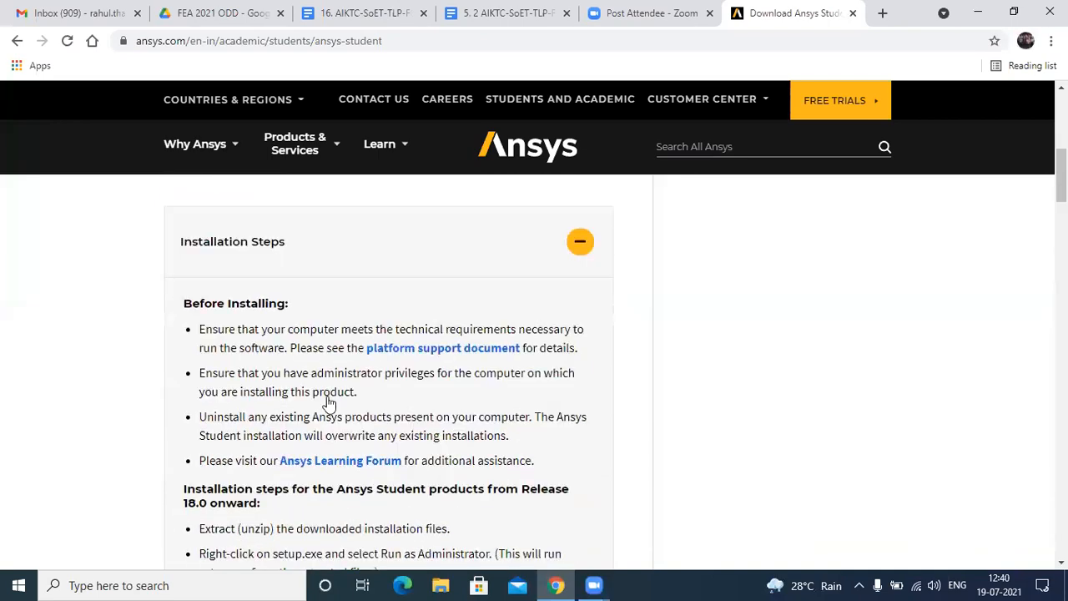
{"action": "scroll", "coordinate": [328, 403], "scroll_direction": "down", "scroll_amount": 1}
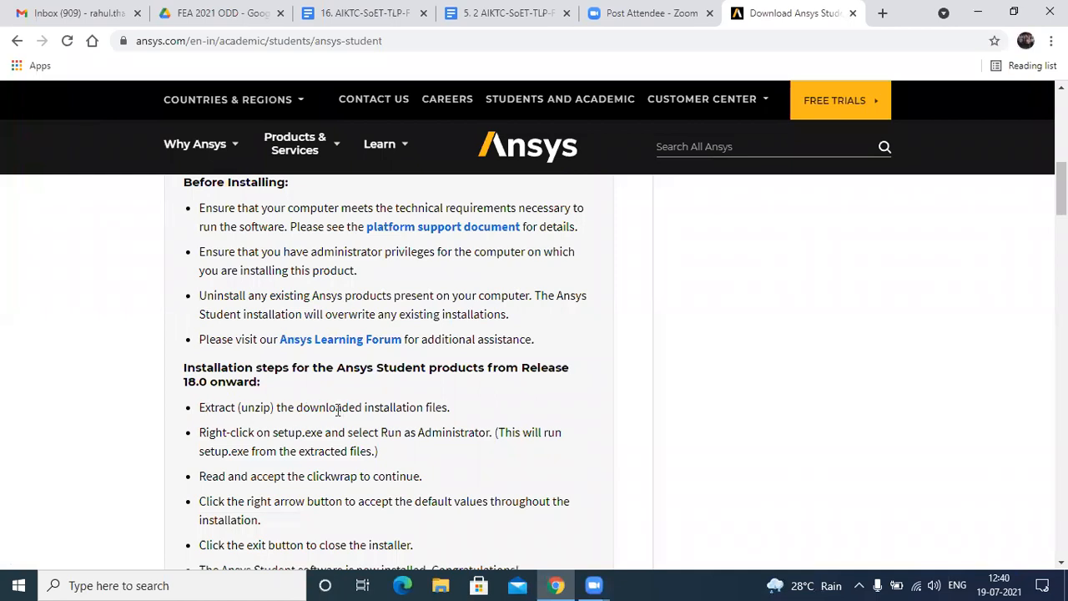
{"action": "scroll", "coordinate": [259, 465], "scroll_direction": "down", "scroll_amount": 1}
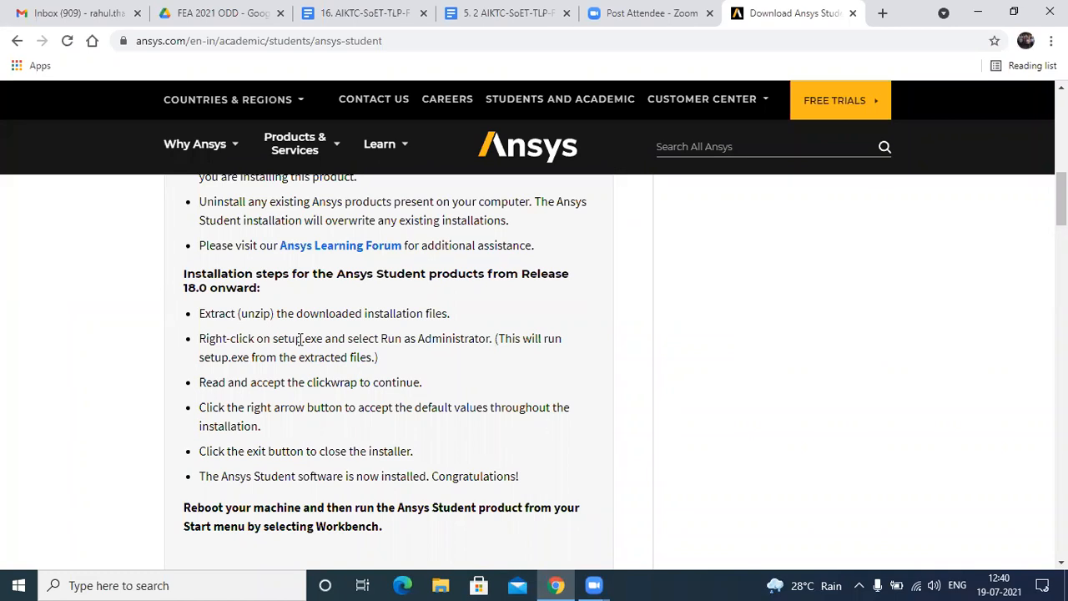
Step: Close the Ansys Student page, search Windows for "mecha" and launch Mechanical APDL Product Launcher 2021 R1, moving its window fully into view
{"action": "left_click", "coordinate": [853, 13]}
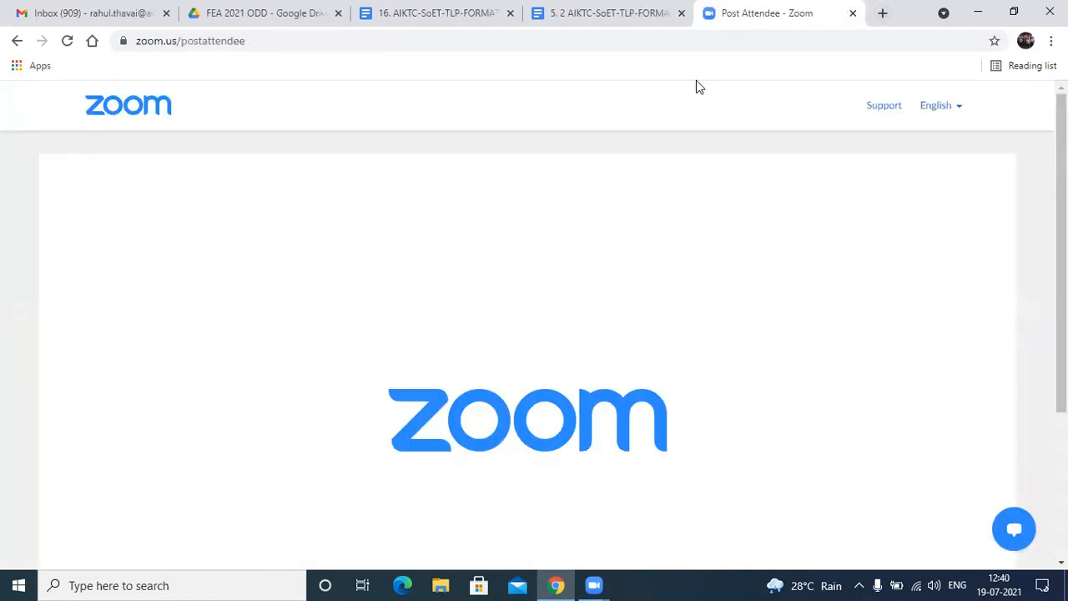
{"action": "left_click", "coordinate": [121, 585]}
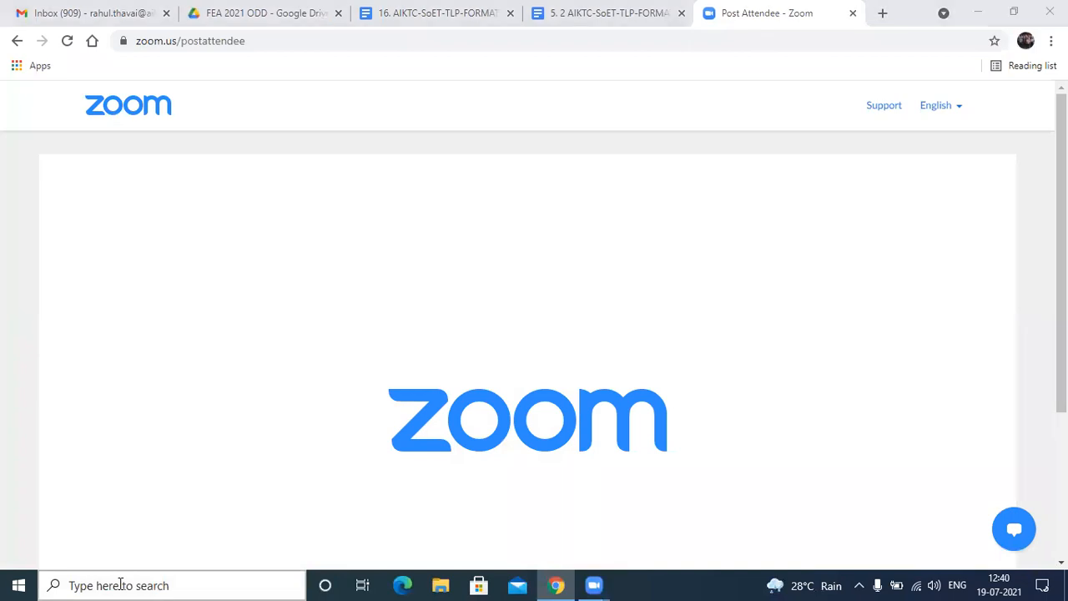
{"action": "type", "text": "me"}
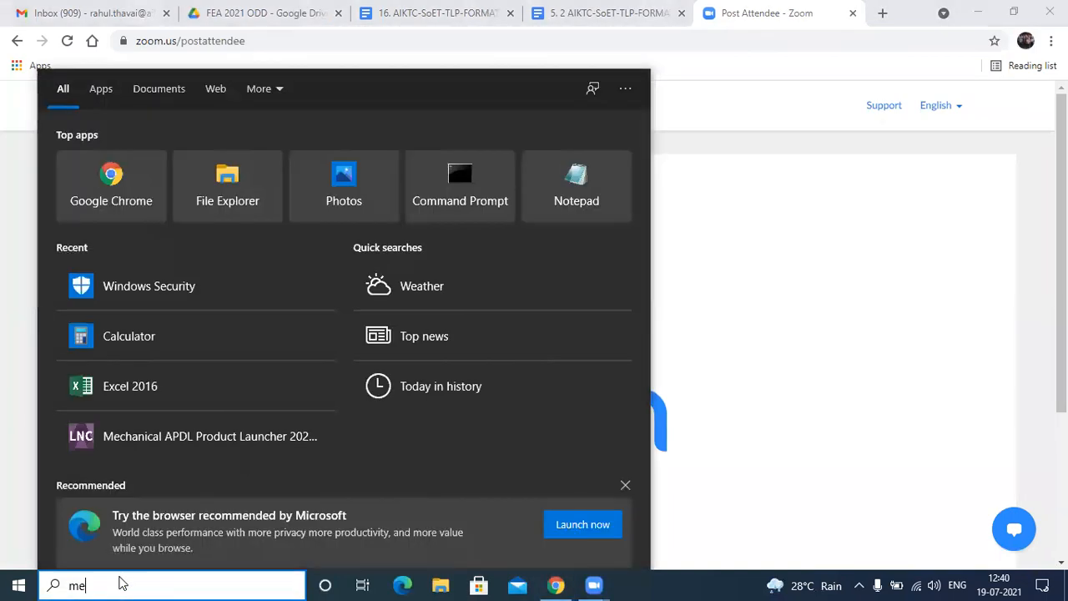
{"action": "type", "text": "cha"}
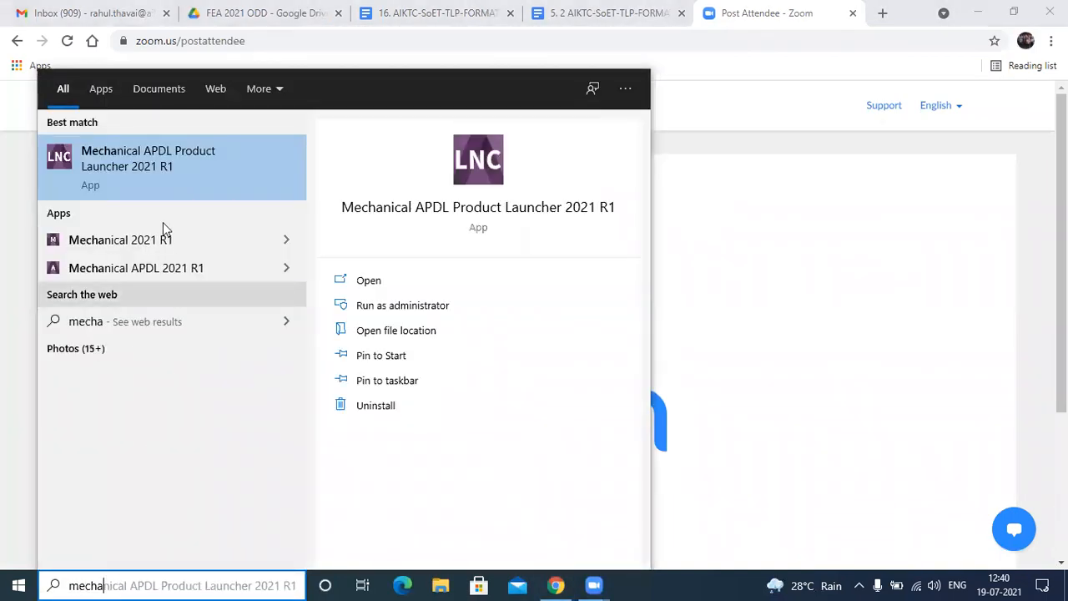
{"action": "left_click", "coordinate": [147, 159]}
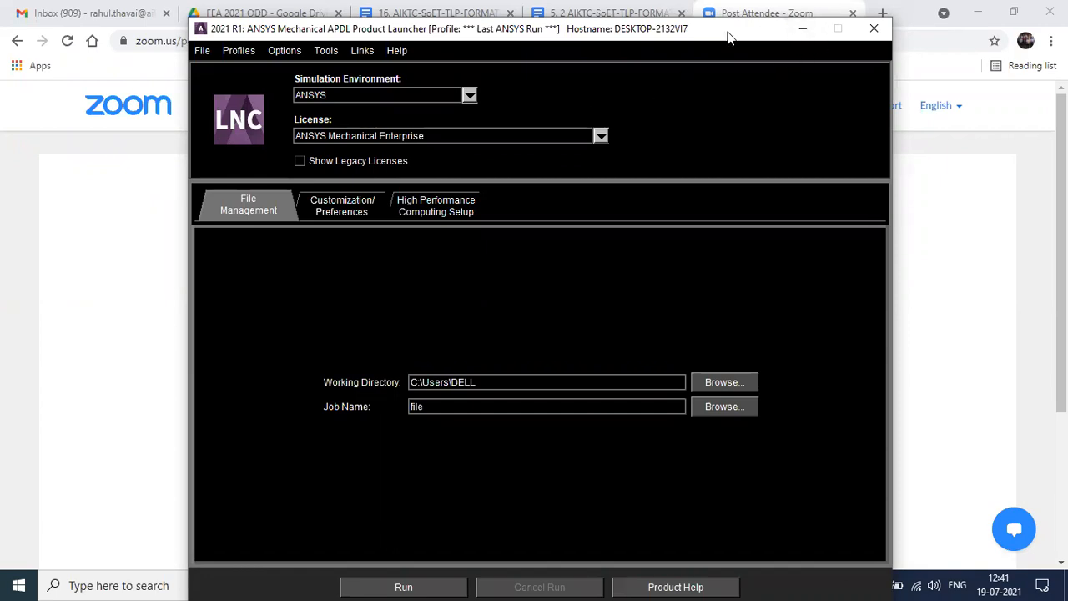
{"action": "left_click_drag", "start_coordinate": [727, 31], "coordinate": [727, 19]}
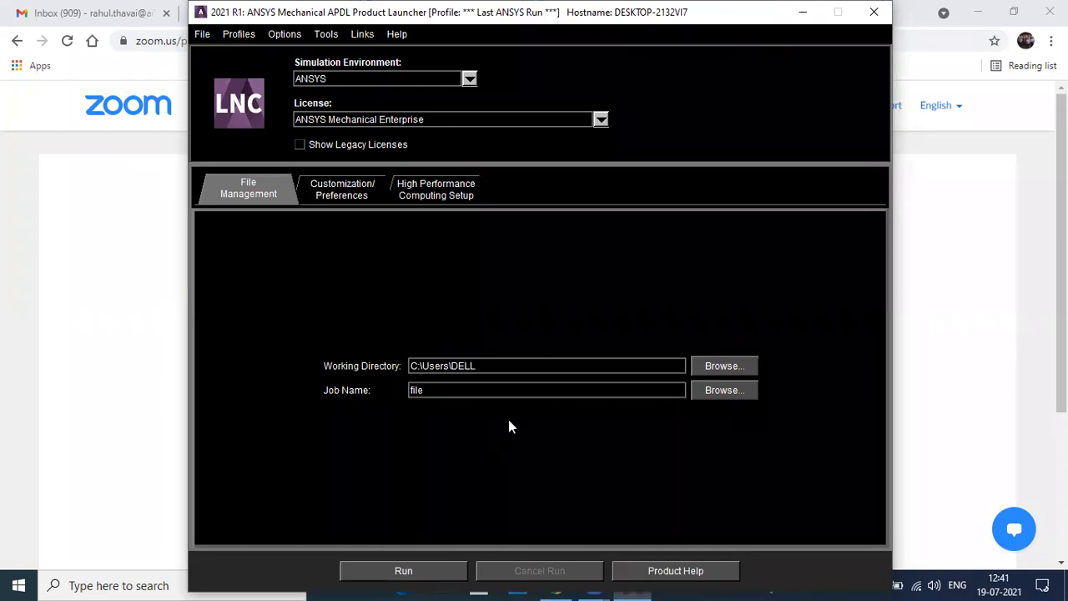
Step: Examine the available license and simulation environment options in the product launcher, keeping ANSYS and ANSYS Mechanical Enterprise selected
{"action": "left_click", "coordinate": [600, 120]}
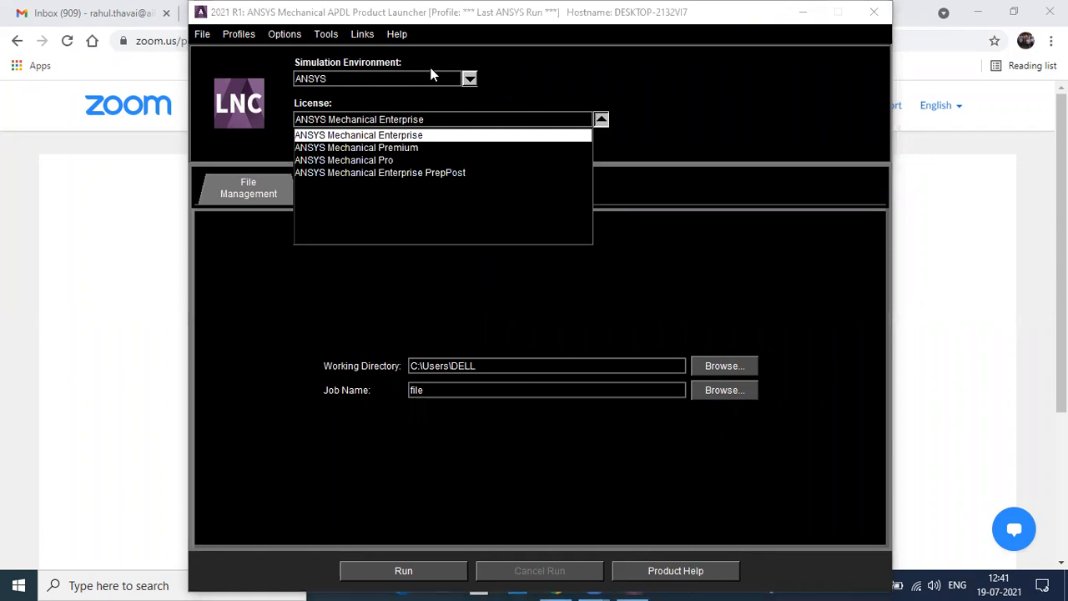
{"action": "left_click", "coordinate": [469, 79]}
{"action": "left_click", "coordinate": [469, 80]}
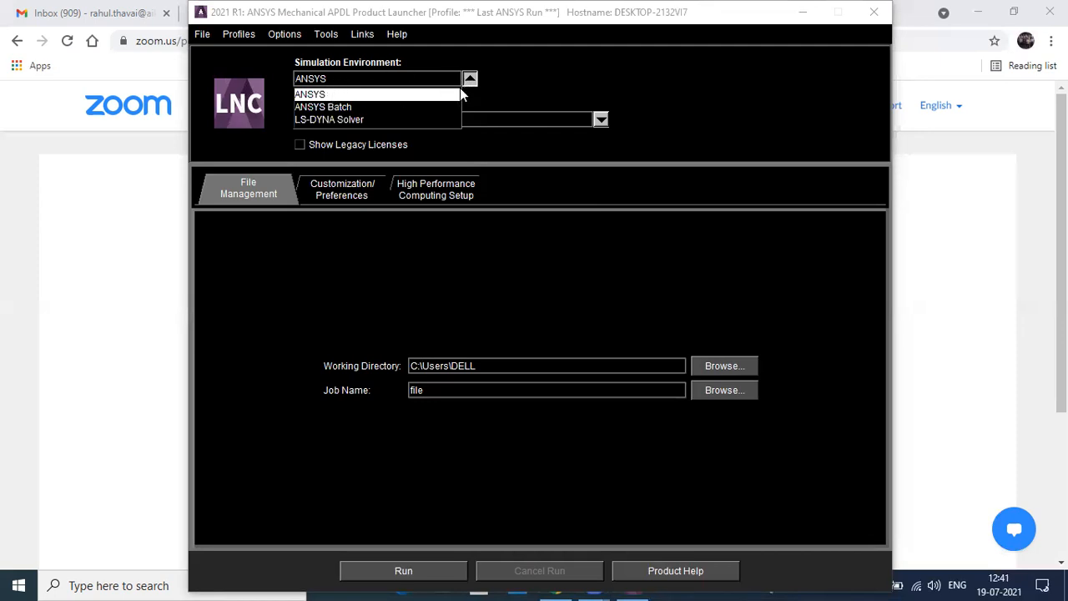
{"action": "left_click", "coordinate": [531, 69]}
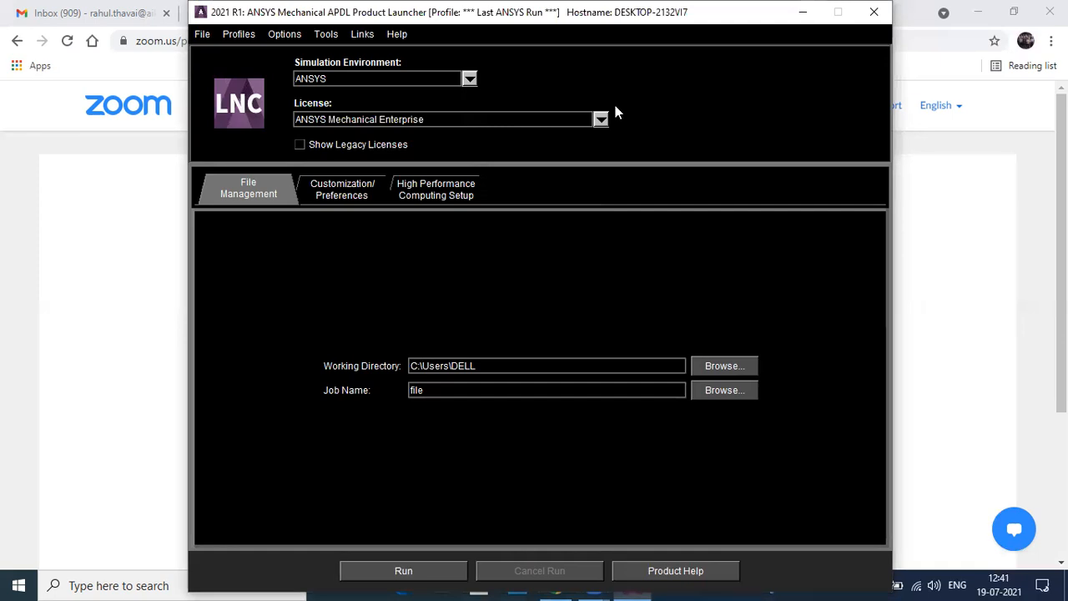
{"action": "left_click", "coordinate": [615, 105]}
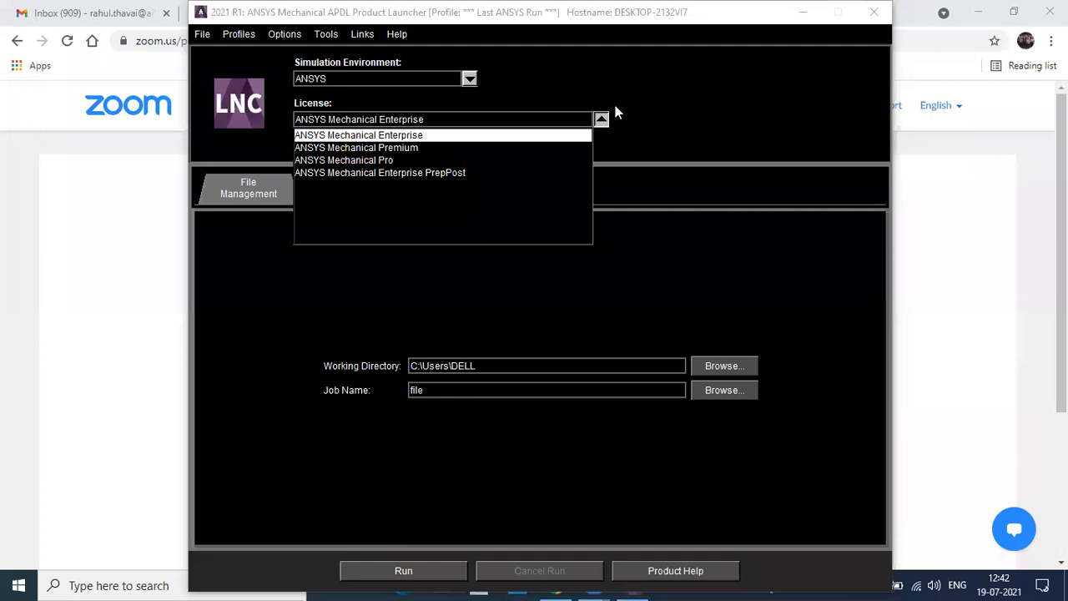
{"action": "left_click", "coordinate": [455, 200]}
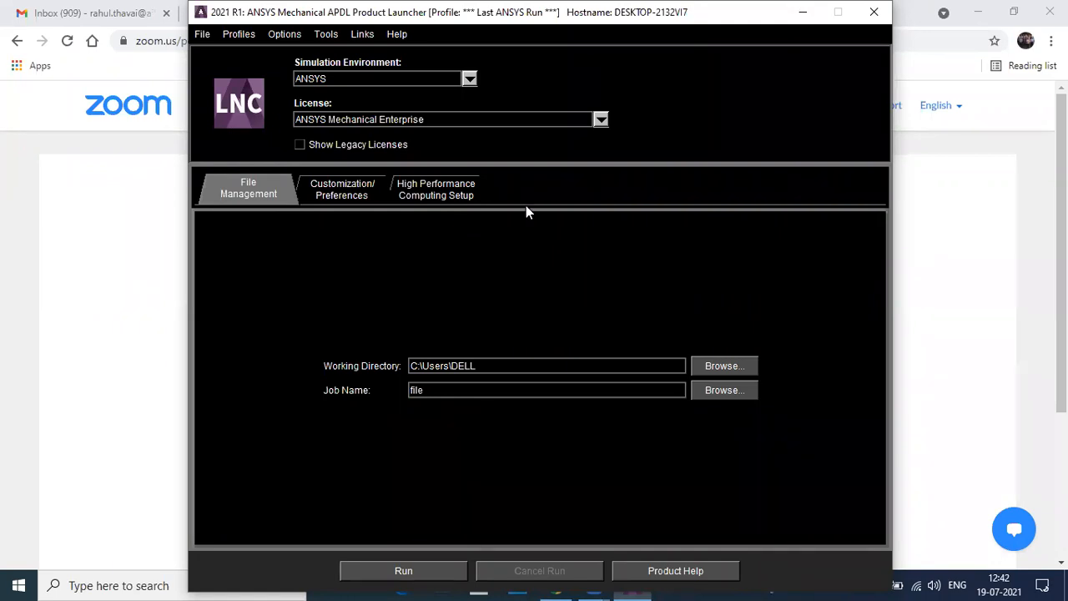
{"action": "left_click", "coordinate": [601, 120]}
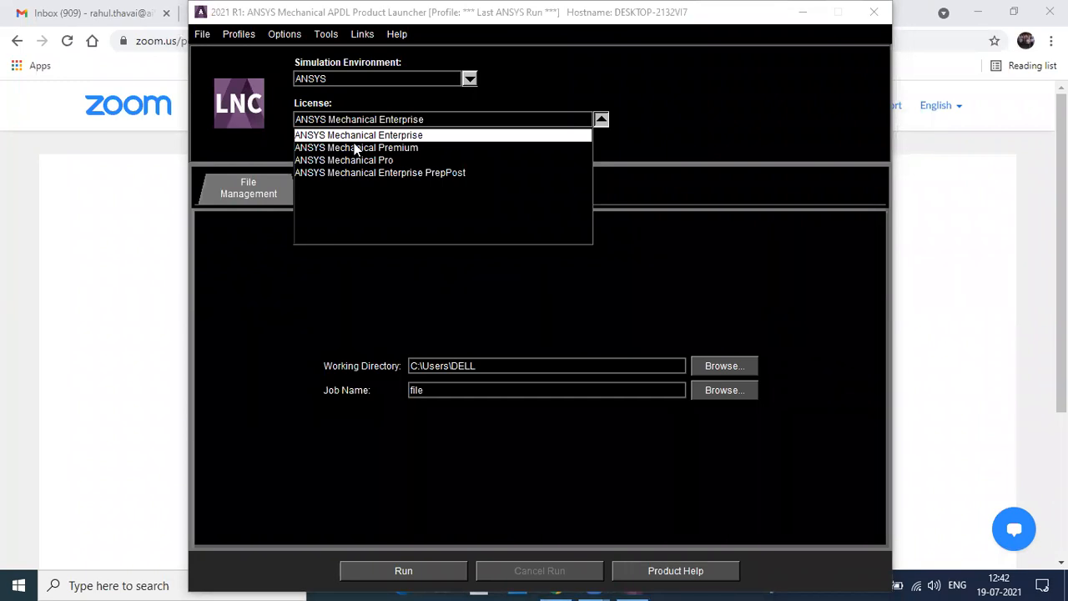
{"action": "left_click", "coordinate": [678, 115]}
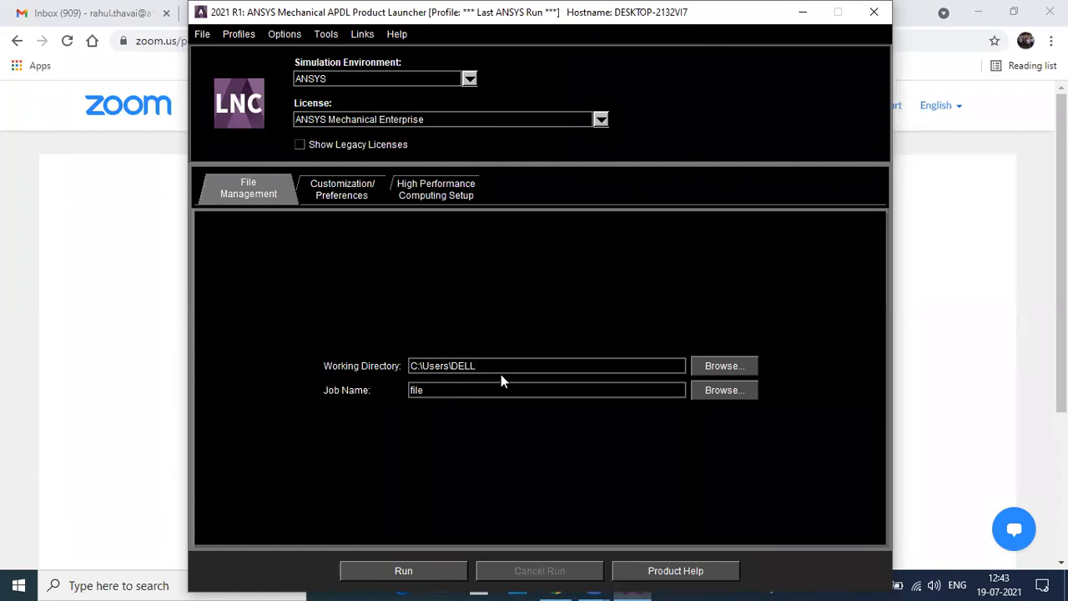
Step: Set the working directory to the FEA LEcture videos folder inside Downloads
{"action": "left_click", "coordinate": [724, 366]}
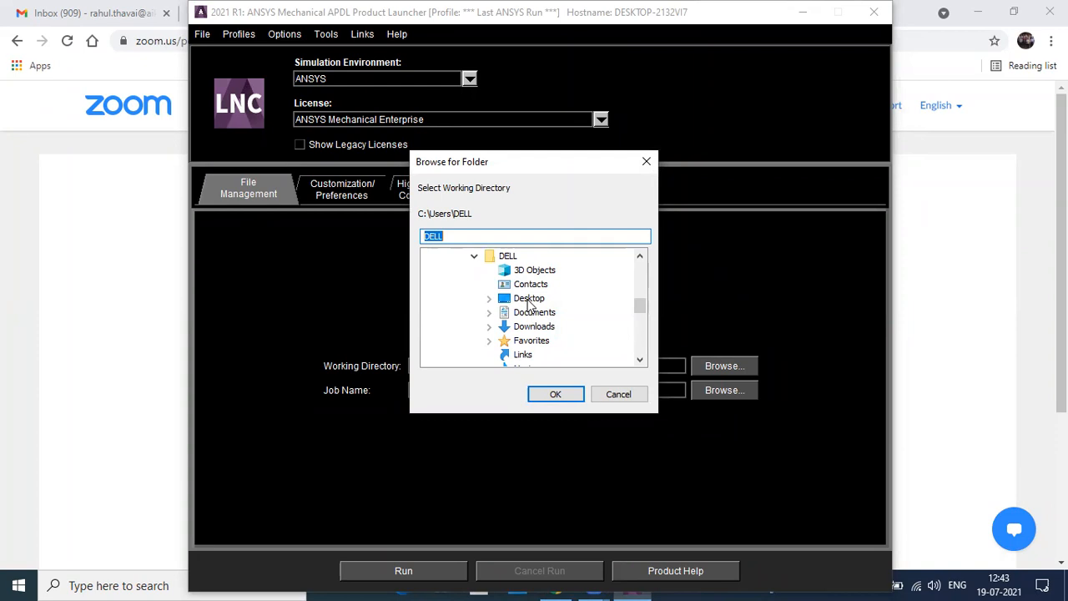
{"action": "left_click", "coordinate": [528, 302]}
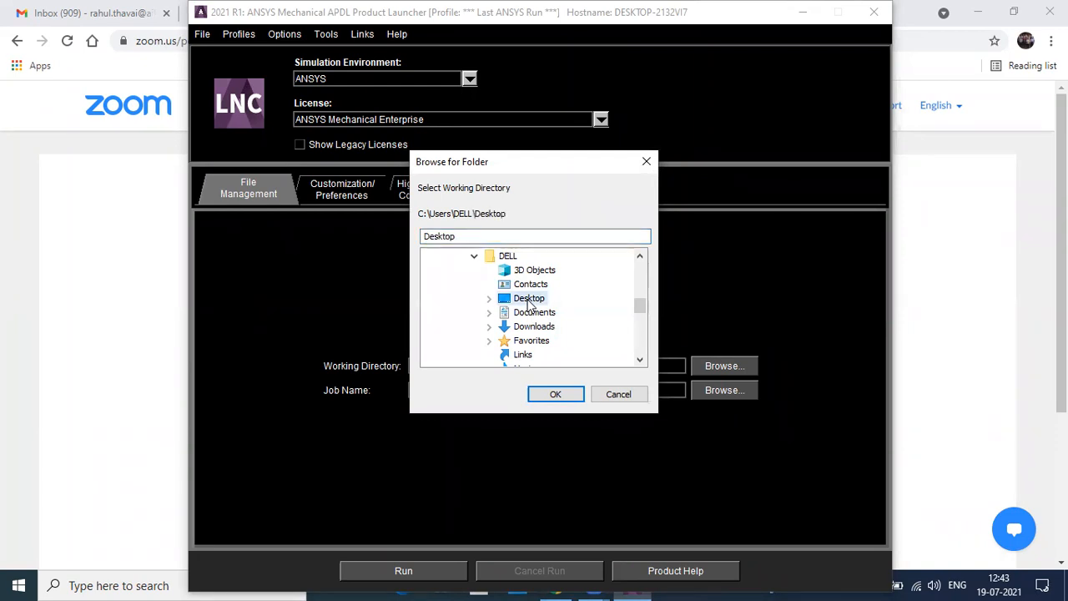
{"action": "double_click", "coordinate": [529, 299]}
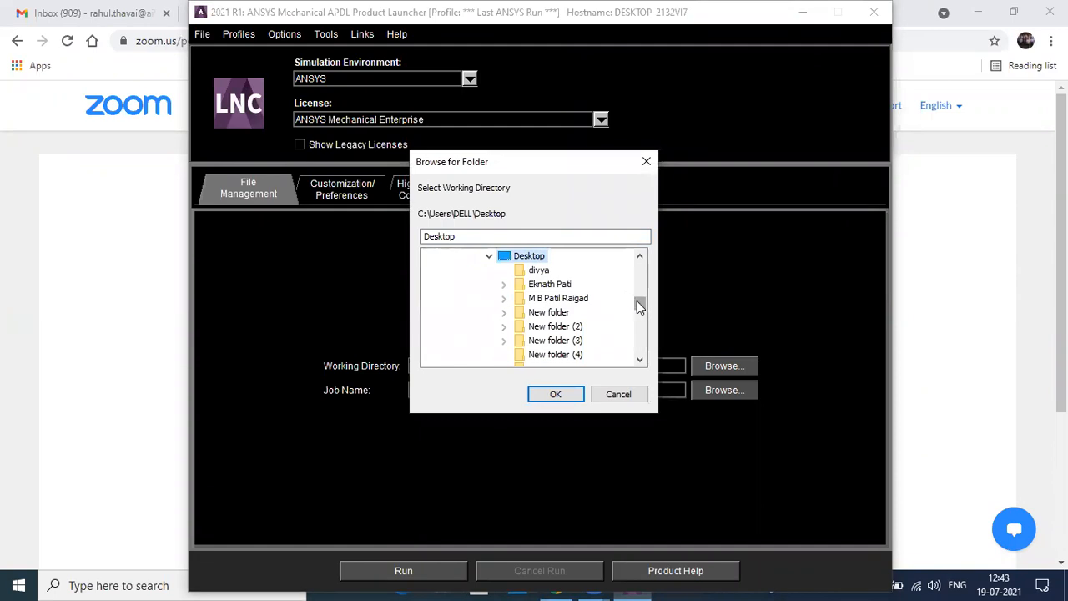
{"action": "scroll", "coordinate": [637, 300], "scroll_direction": "down", "scroll_amount": 3}
{"action": "scroll", "coordinate": [636, 302], "scroll_direction": "up", "scroll_amount": 3}
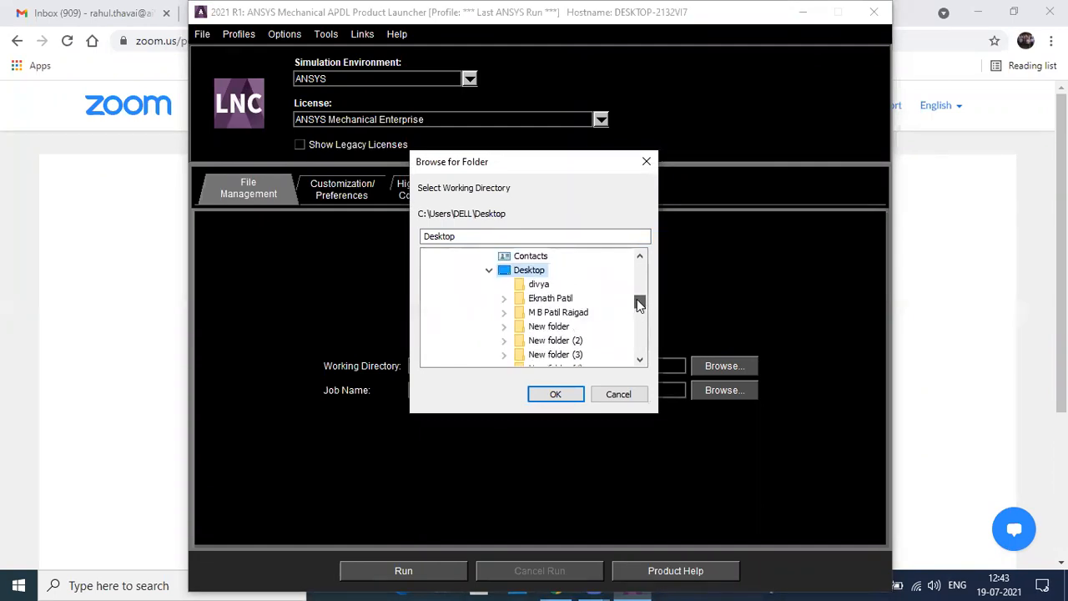
{"action": "mouse_move", "coordinate": [638, 304]}
{"action": "left_mouse_down"}
{"action": "mouse_move", "coordinate": [637, 289]}
{"action": "mouse_move", "coordinate": [639, 311]}
{"action": "left_mouse_up"}
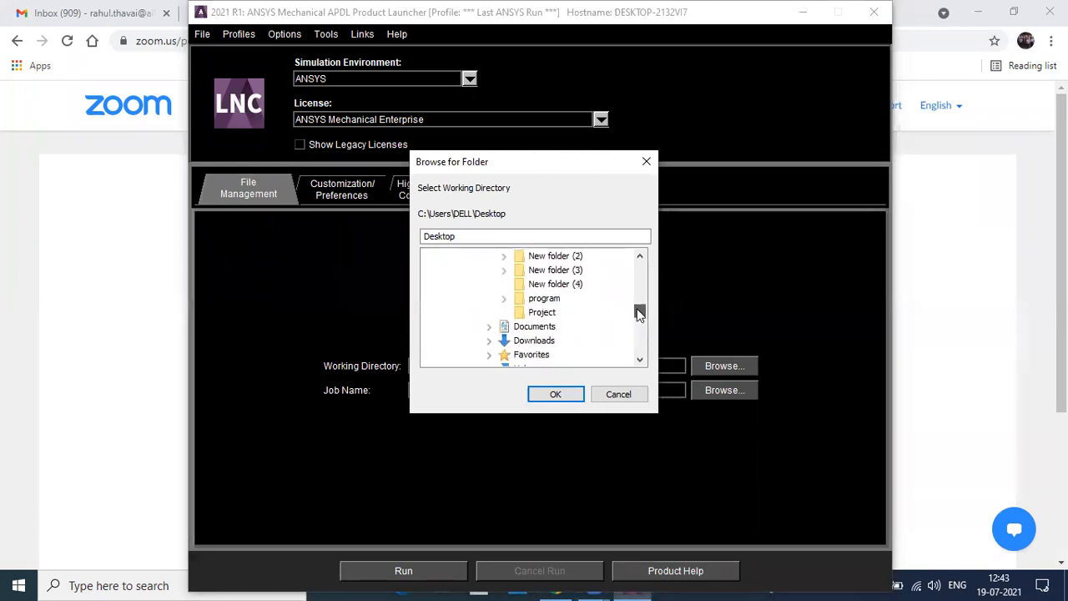
{"action": "left_click", "coordinate": [519, 344]}
{"action": "double_click", "coordinate": [519, 343]}
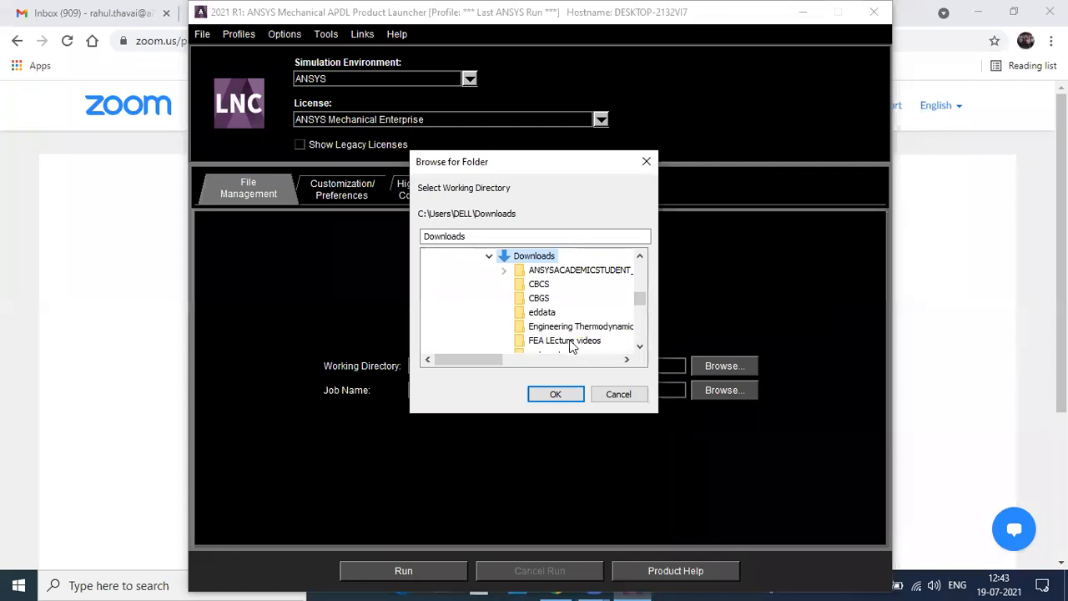
{"action": "left_click", "coordinate": [571, 342]}
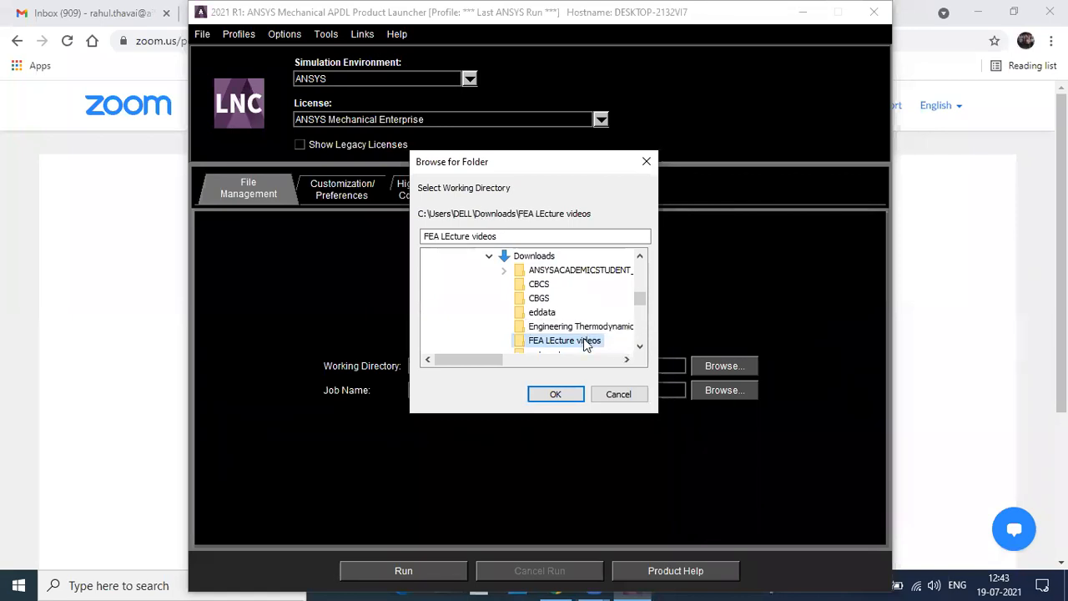
{"action": "left_click", "coordinate": [556, 394]}
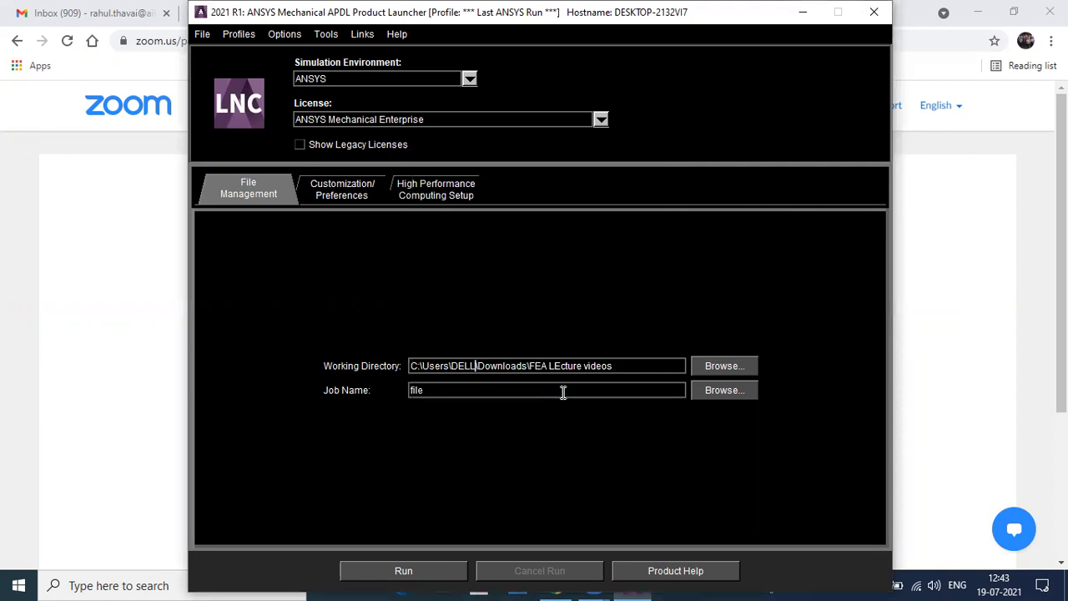
Step: Set the job name to "Introduction to ANSYS" and run Mechanical APDL in a maximized window
{"action": "left_click", "coordinate": [559, 393]}
{"action": "key", "text": "BackSpace"}
{"action": "key", "text": "BackSpace"}
{"action": "key", "text": "BackSpace"}
{"action": "key", "text": "BackSpace"}
{"action": "type", "text": "Intriduction"}
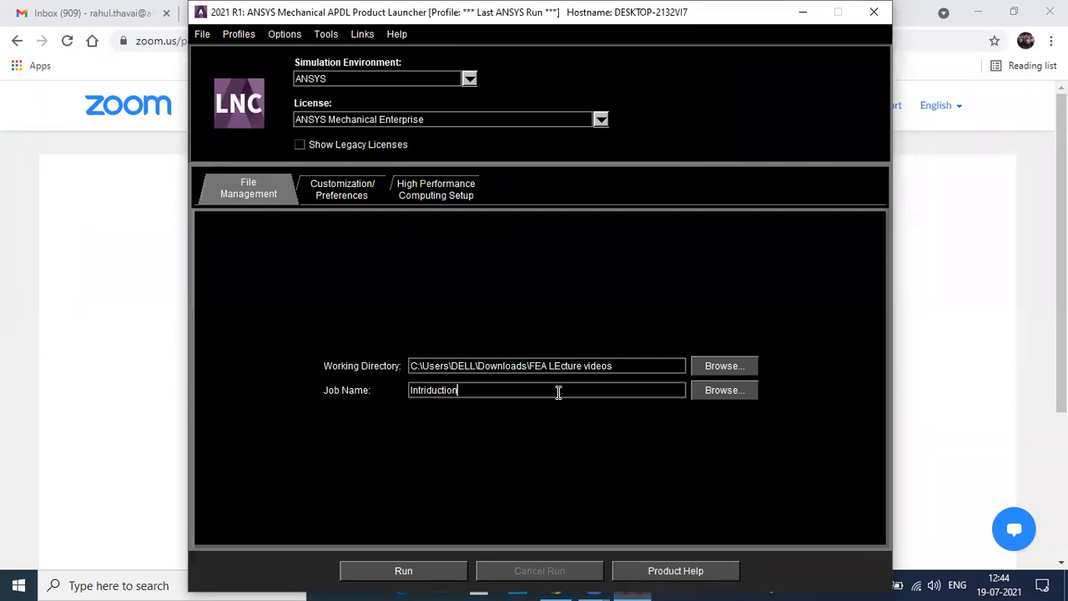
{"action": "key", "text": "BackSpace"}
{"action": "key", "text": "BackSpace"}
{"action": "key", "text": "BackSpace"}
{"action": "key", "text": "BackSpace"}
{"action": "key", "text": "BackSpace"}
{"action": "key", "text": "BackSpace"}
{"action": "key", "text": "BackSpace"}
{"action": "key", "text": "BackSpace"}
{"action": "type", "text": "oductu"}
{"action": "key", "text": "BackSpace"}
{"action": "type", "text": "ion ti"}
{"action": "key", "text": "BackSpace"}
{"action": "type", "text": "o ANYSY"}
{"action": "key", "text": "BackSpace"}
{"action": "key", "text": "BackSpace"}
{"action": "key", "text": "BackSpace"}
{"action": "type", "text": "SYS"}
{"action": "left_click", "coordinate": [404, 571]}
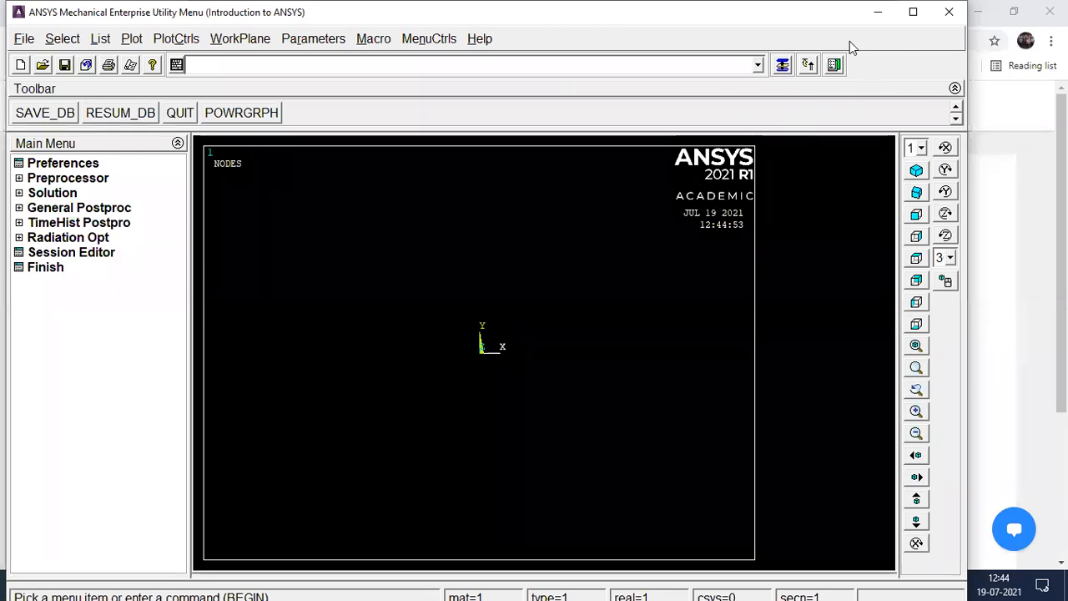
{"action": "left_click", "coordinate": [914, 12]}
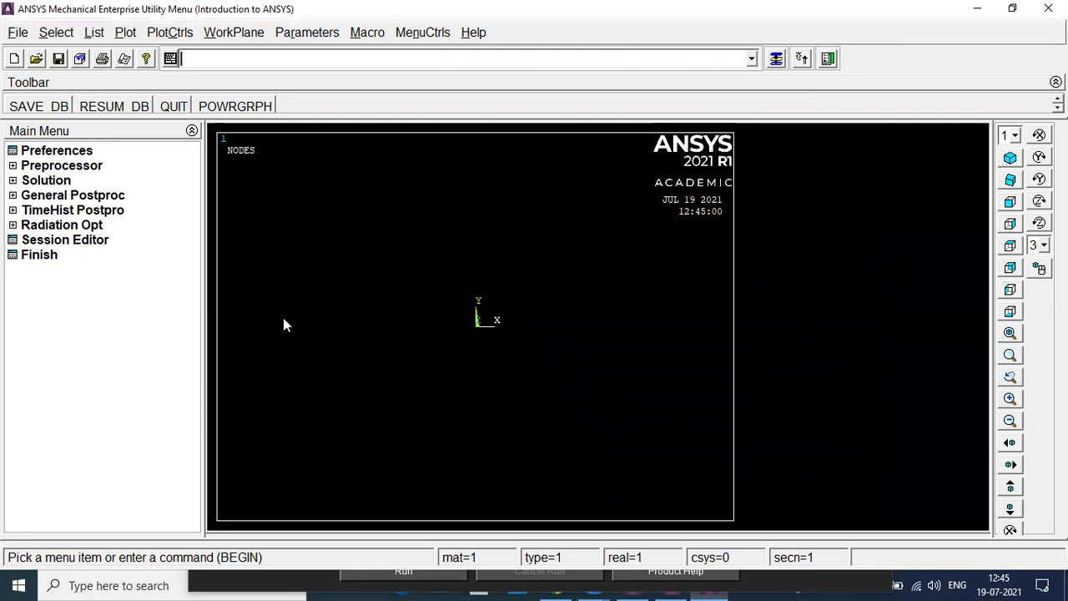
Step: Examine the available file handling, entity selection and listing commands, including File Operations, Everything Below, Elements and Properties
{"action": "left_click", "coordinate": [15, 34]}
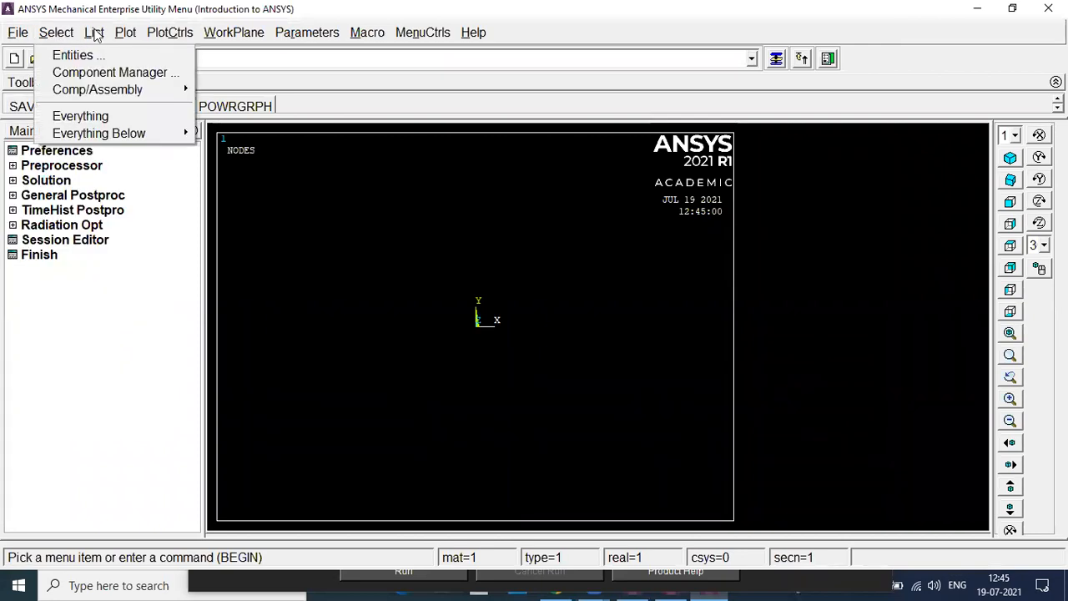
{"action": "mouse_move", "coordinate": [95, 34]}
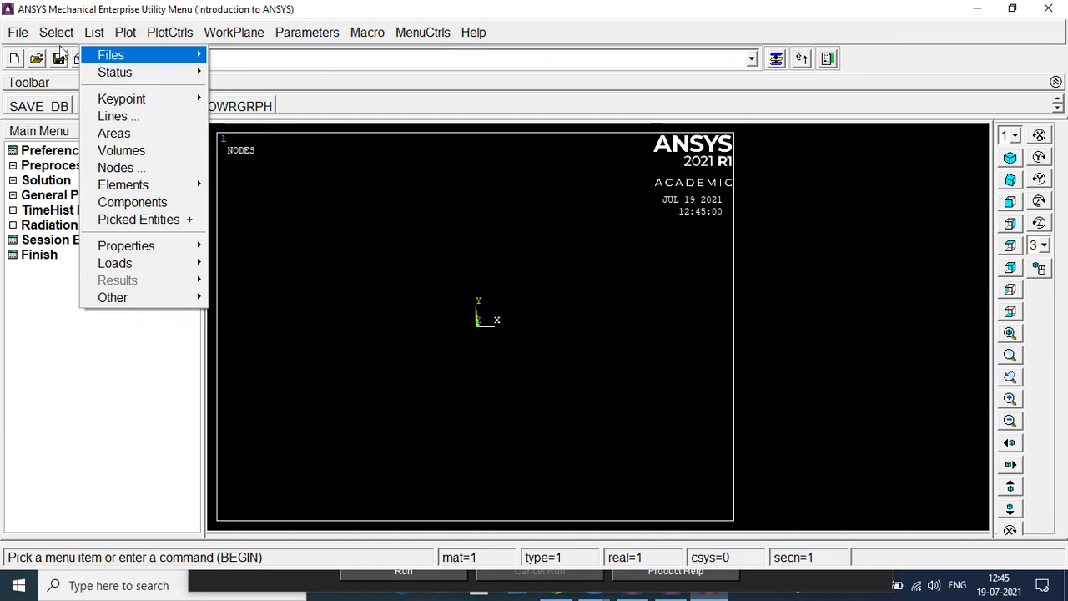
{"action": "left_click", "coordinate": [23, 36]}
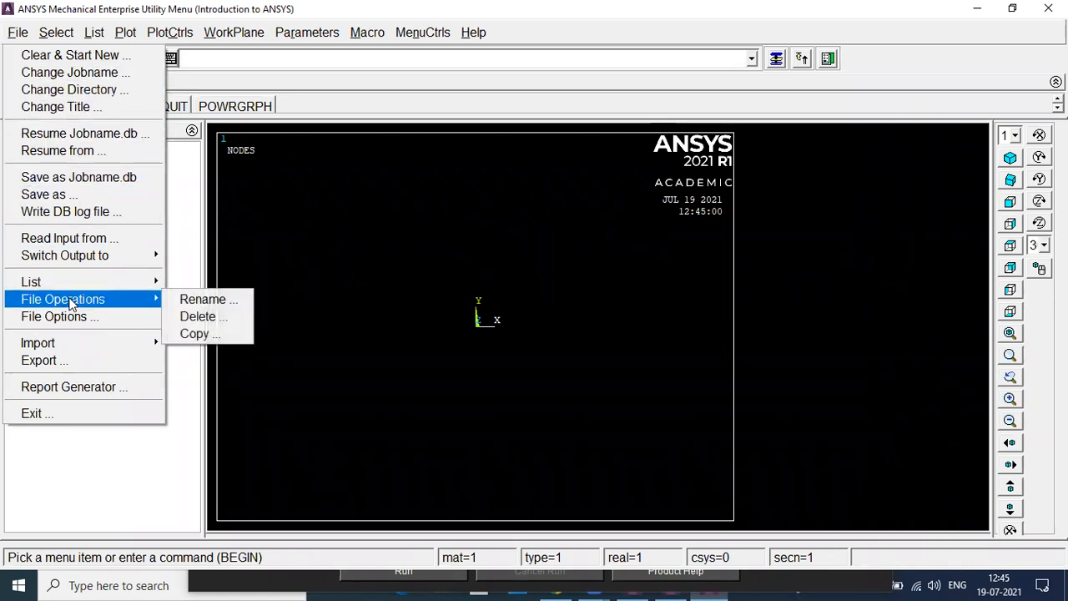
{"action": "mouse_move", "coordinate": [81, 284]}
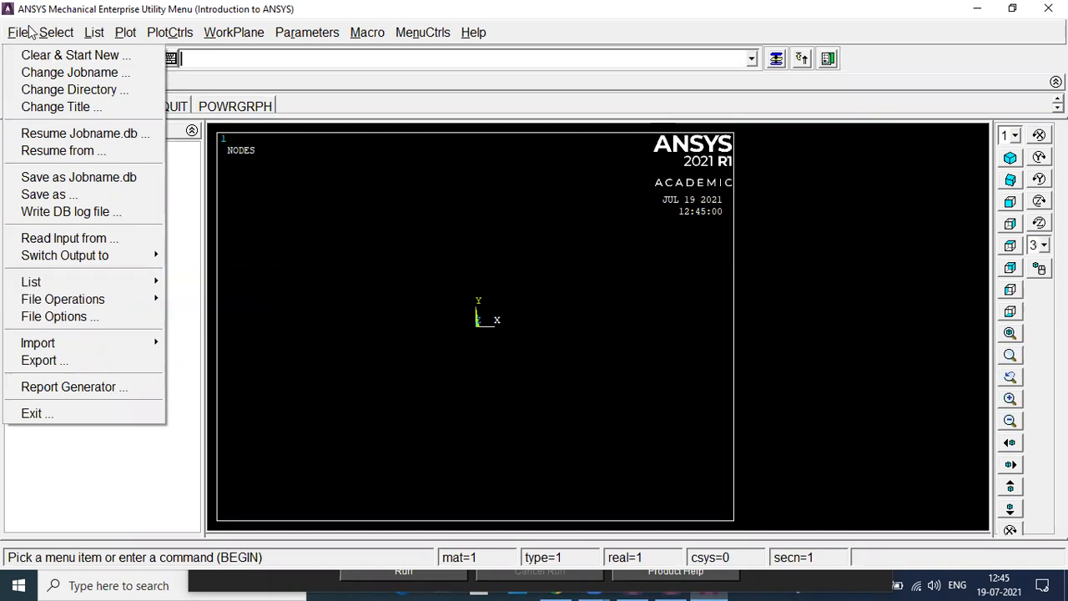
{"action": "left_click", "coordinate": [54, 32]}
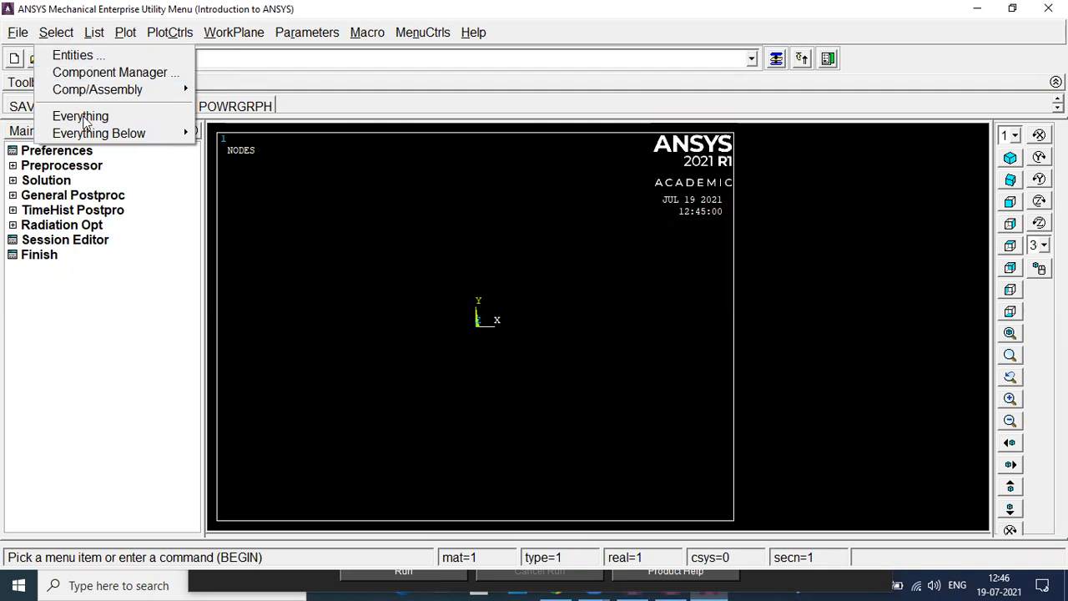
{"action": "mouse_move", "coordinate": [90, 137]}
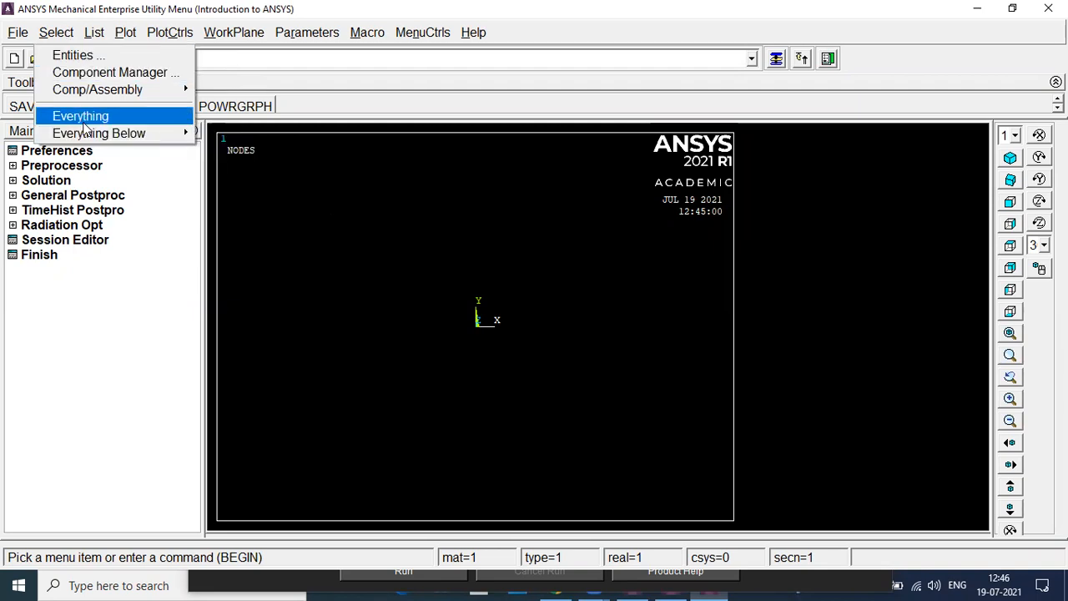
{"action": "mouse_move", "coordinate": [85, 138]}
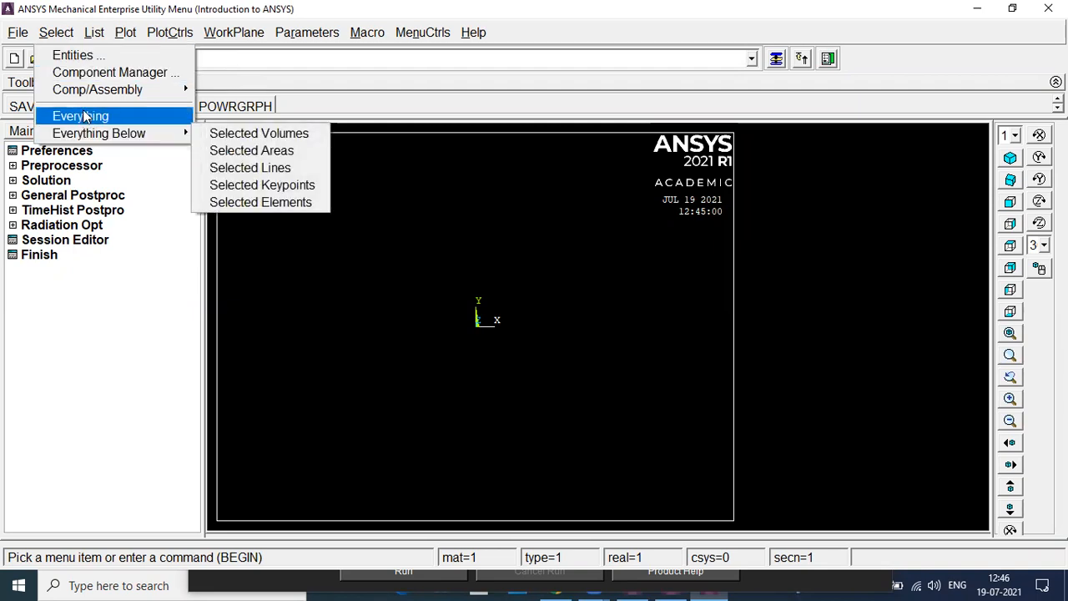
{"action": "mouse_move", "coordinate": [100, 88]}
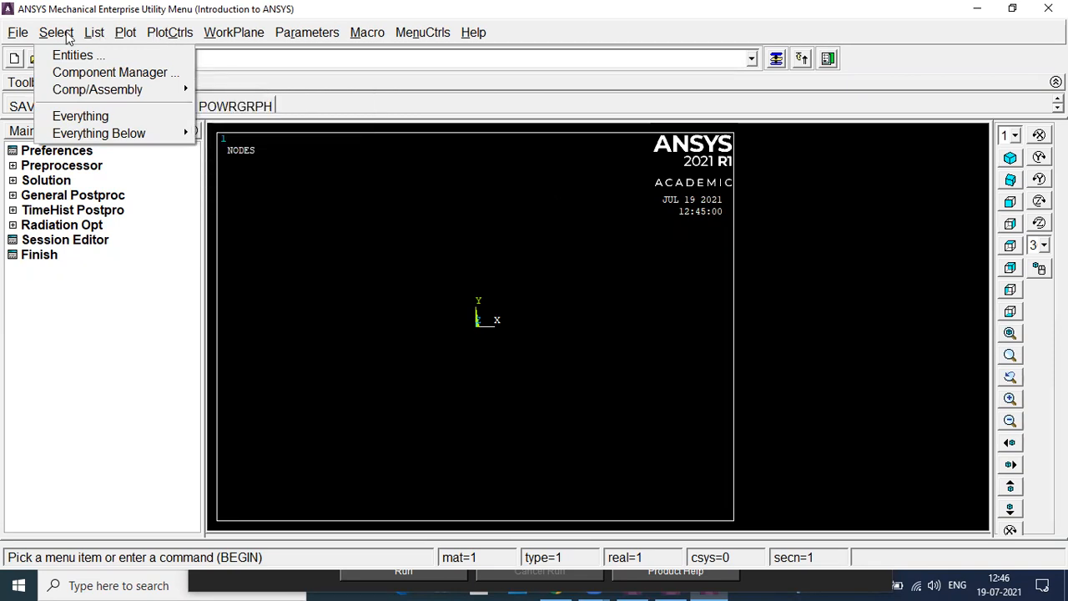
{"action": "left_click", "coordinate": [94, 35]}
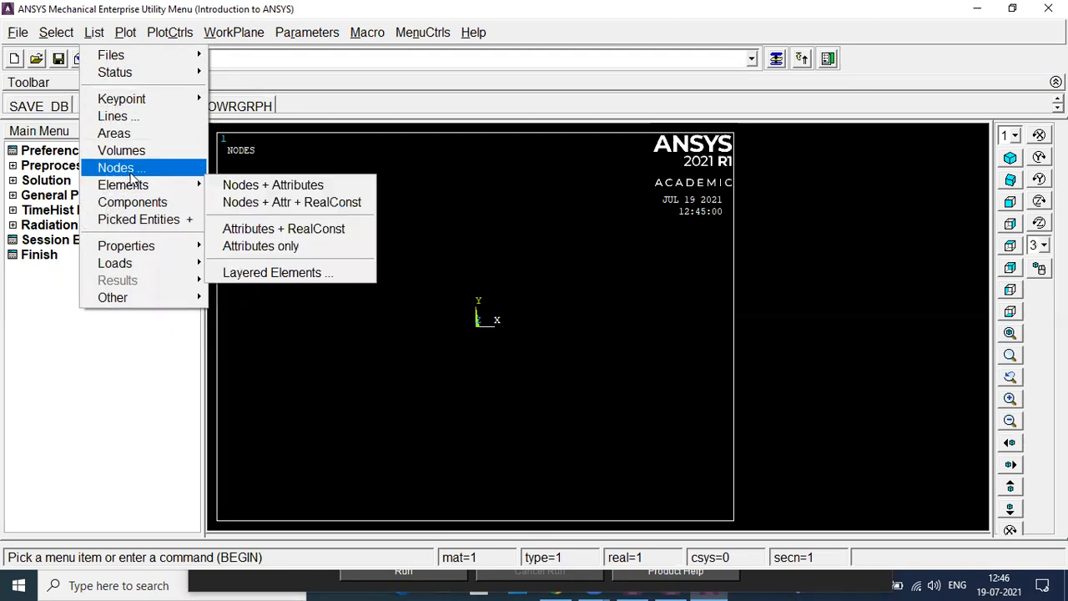
{"action": "mouse_move", "coordinate": [132, 190]}
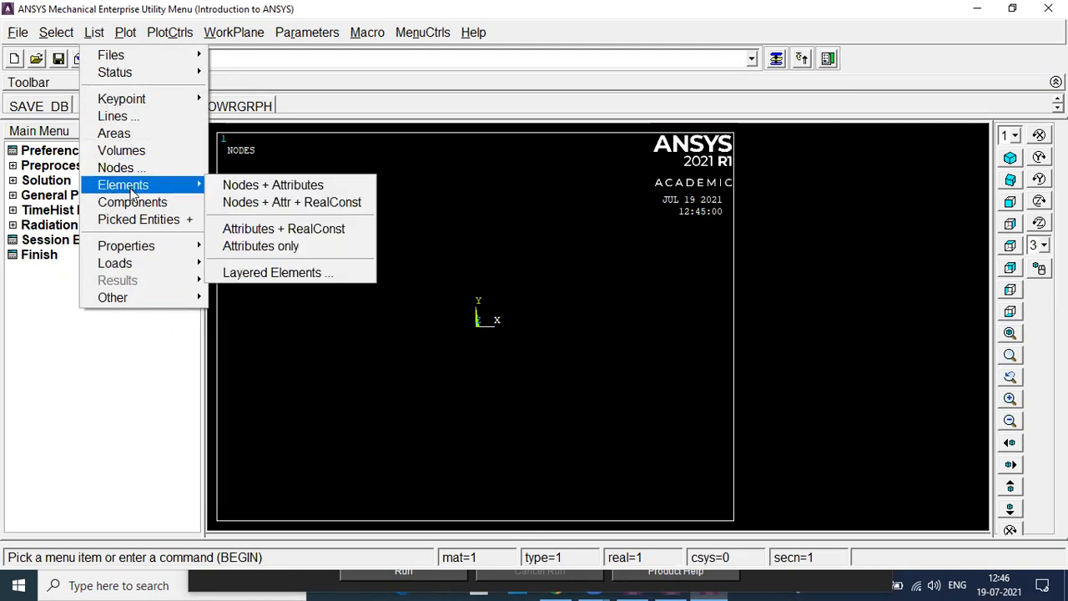
{"action": "mouse_move", "coordinate": [102, 37]}
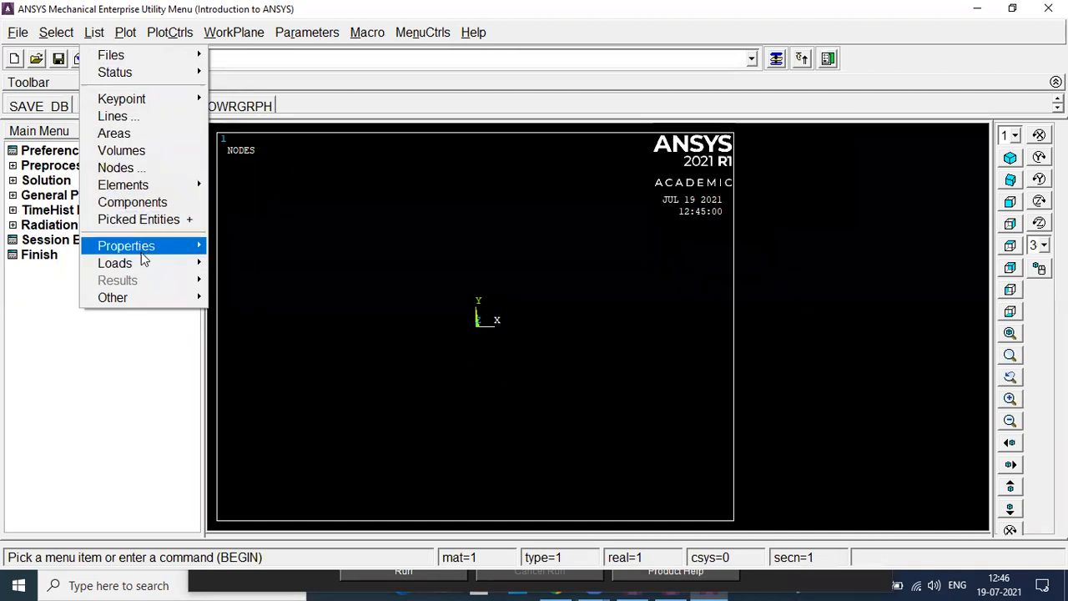
{"action": "mouse_move", "coordinate": [143, 263]}
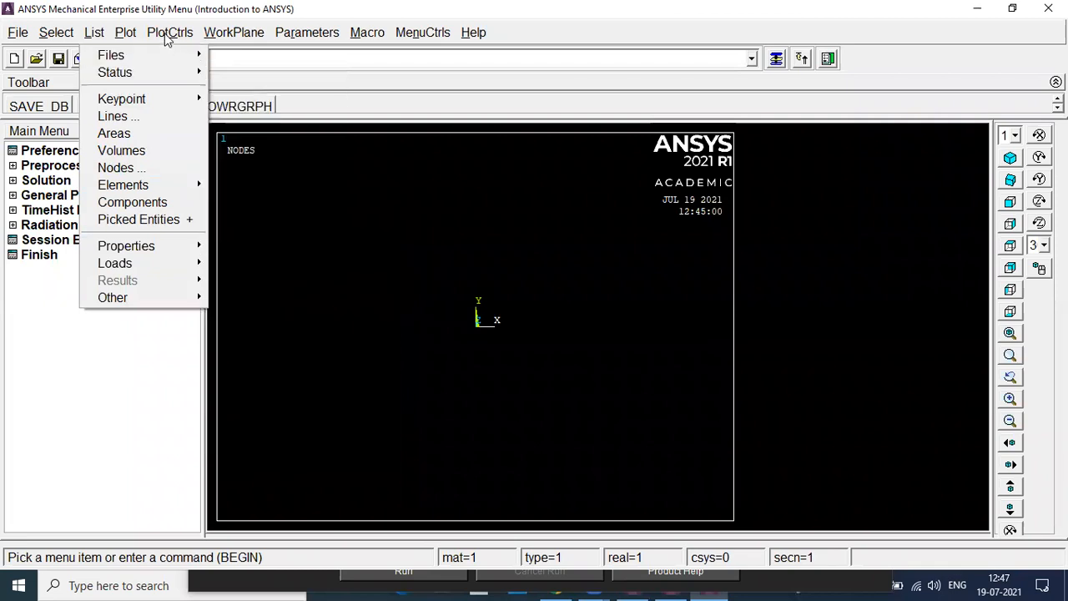
Step: Switch the graphics window colors to Reverse Video through the plot style settings
{"action": "left_click", "coordinate": [167, 34]}
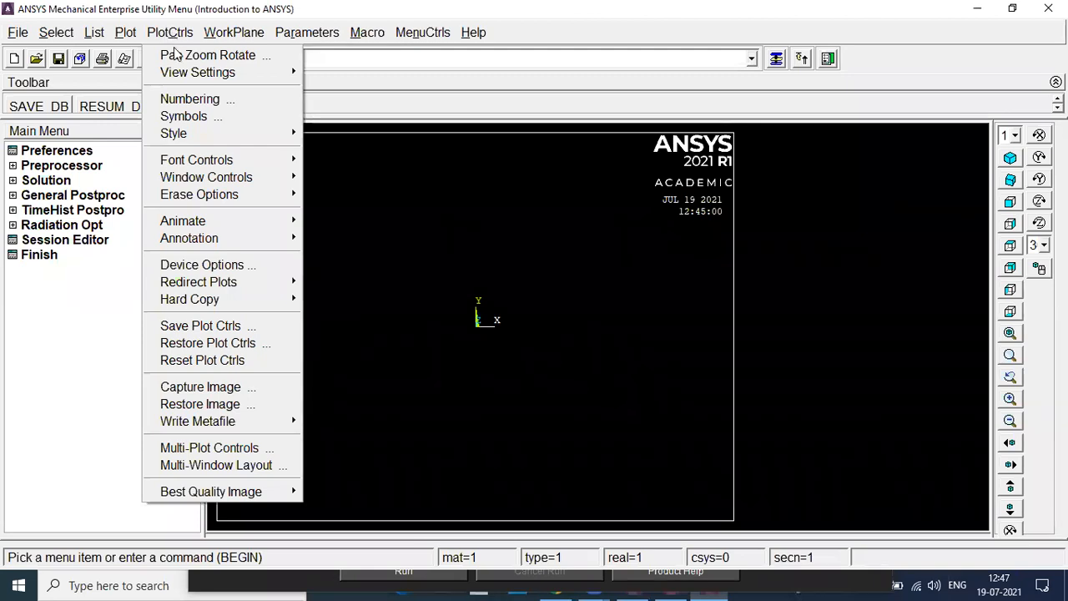
{"action": "mouse_move", "coordinate": [175, 134]}
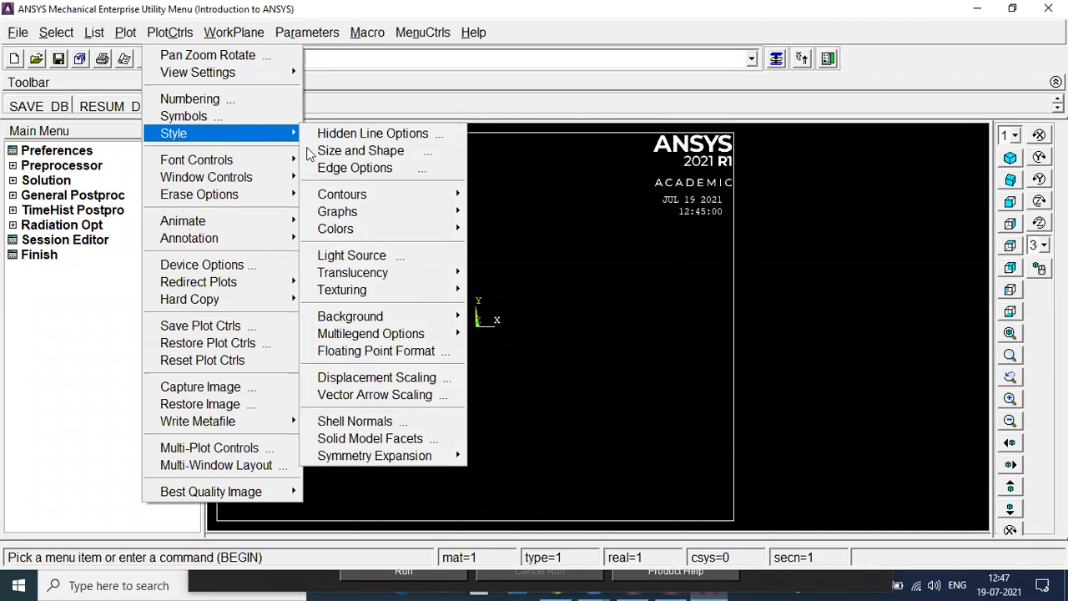
{"action": "mouse_move", "coordinate": [349, 232]}
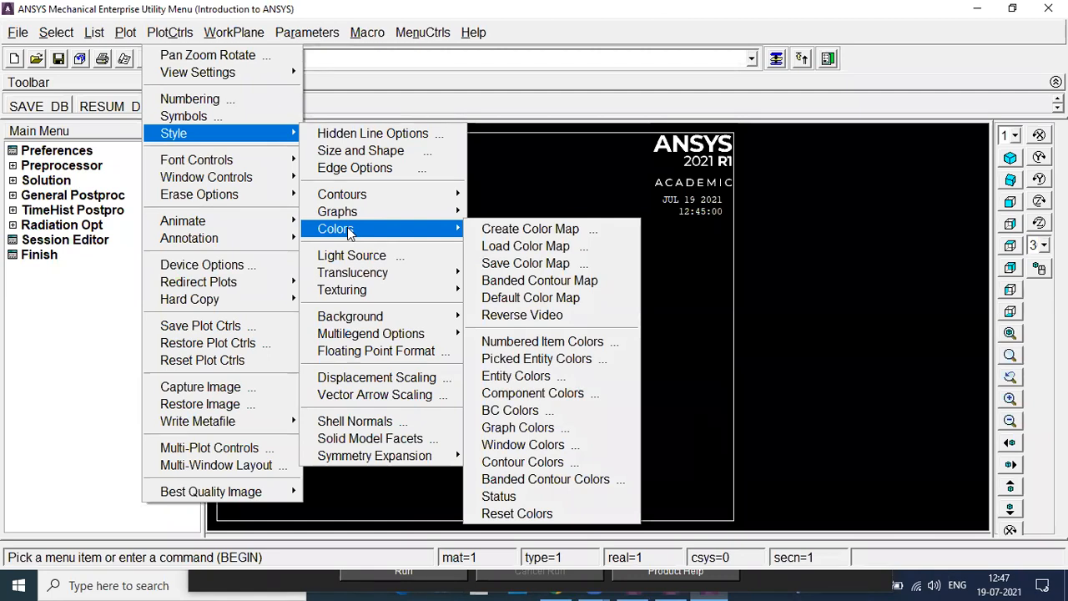
{"action": "left_click", "coordinate": [499, 318]}
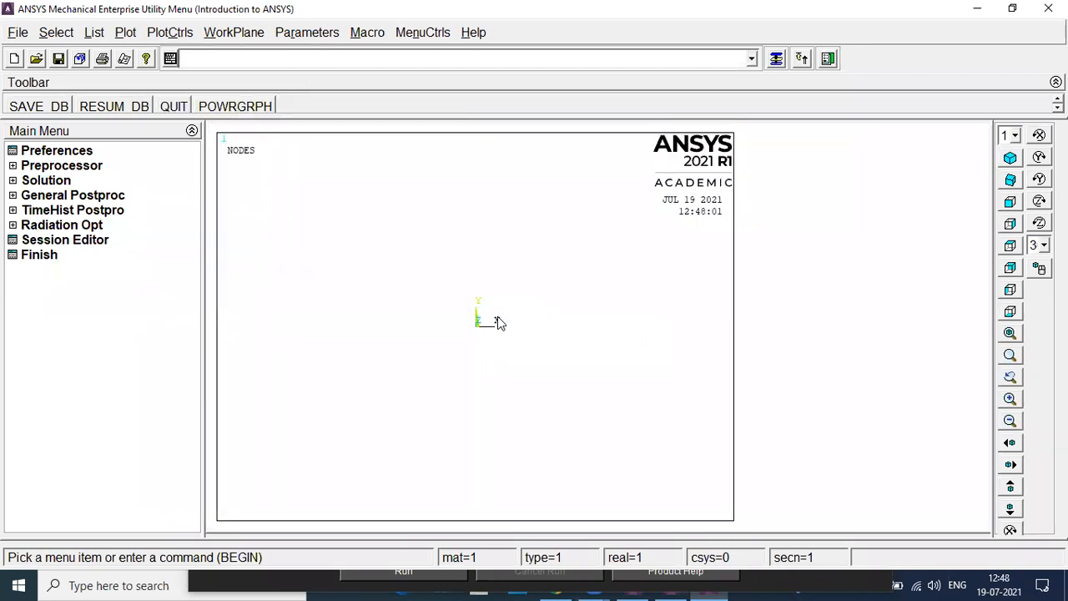
Step: Review the font and animation plot controls, capture an image of the graphics window and check its file options before closing it
{"action": "left_click", "coordinate": [171, 32]}
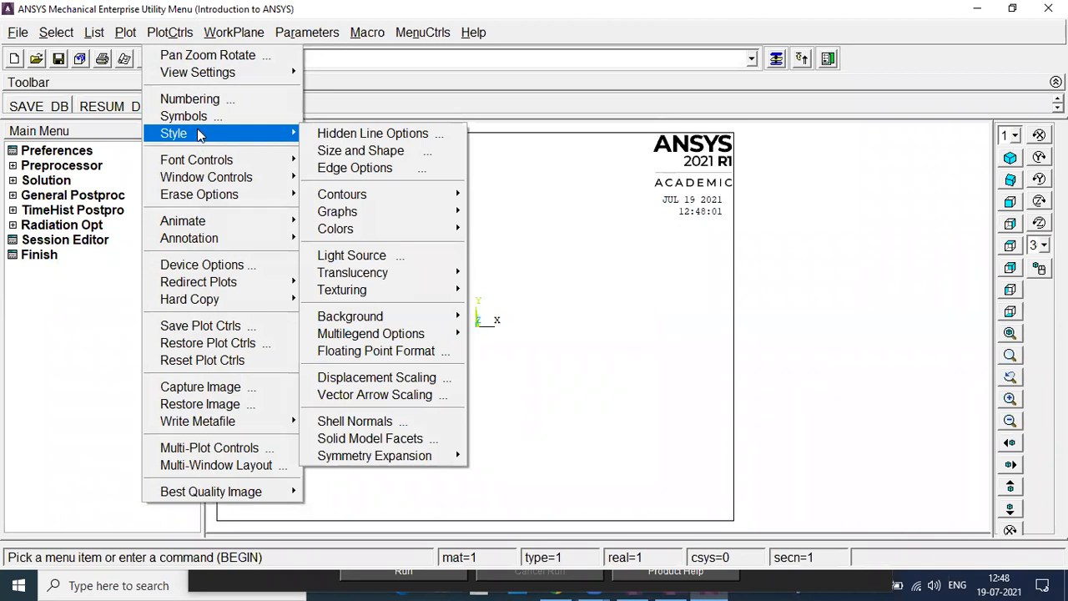
{"action": "mouse_move", "coordinate": [202, 161]}
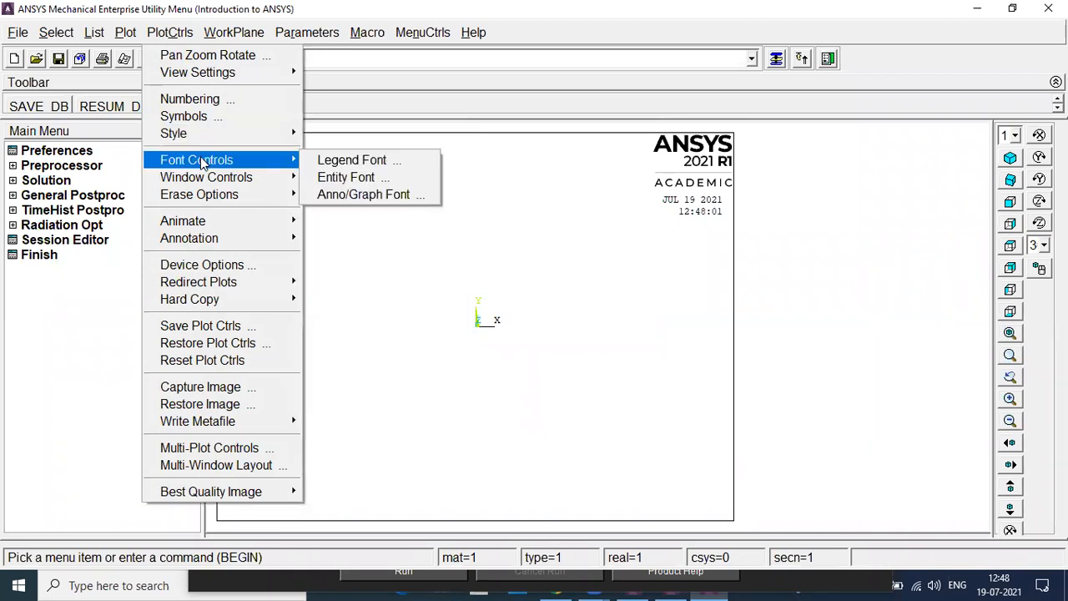
{"action": "mouse_move", "coordinate": [201, 223]}
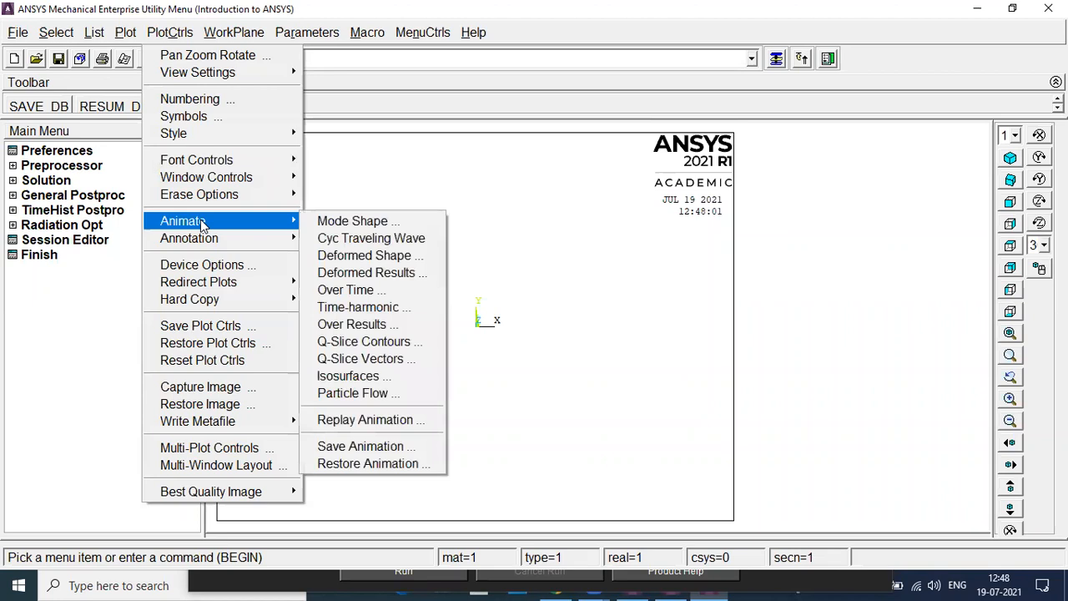
{"action": "left_click", "coordinate": [213, 388]}
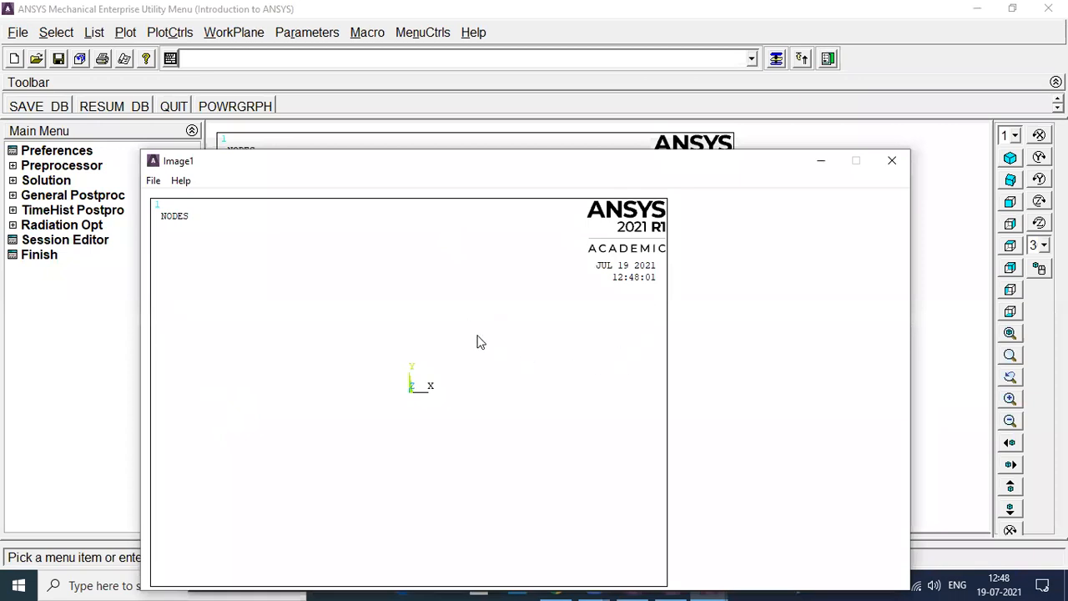
{"action": "left_click", "coordinate": [153, 180]}
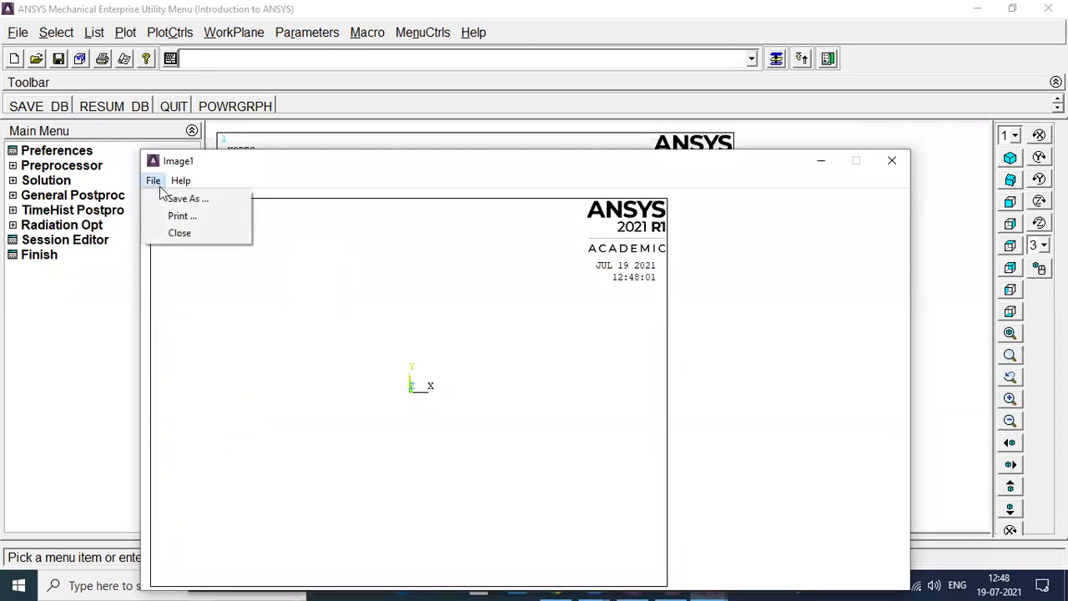
{"action": "left_click", "coordinate": [220, 209]}
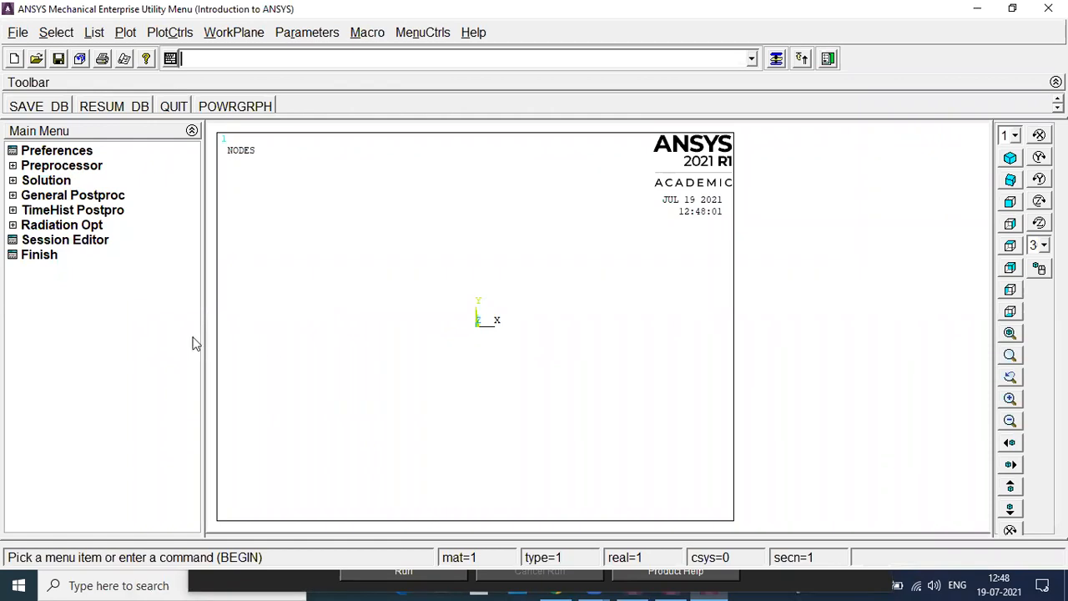
{"action": "left_click", "coordinate": [34, 107]}
{"action": "left_click", "coordinate": [33, 109]}
{"action": "left_click", "coordinate": [33, 112]}
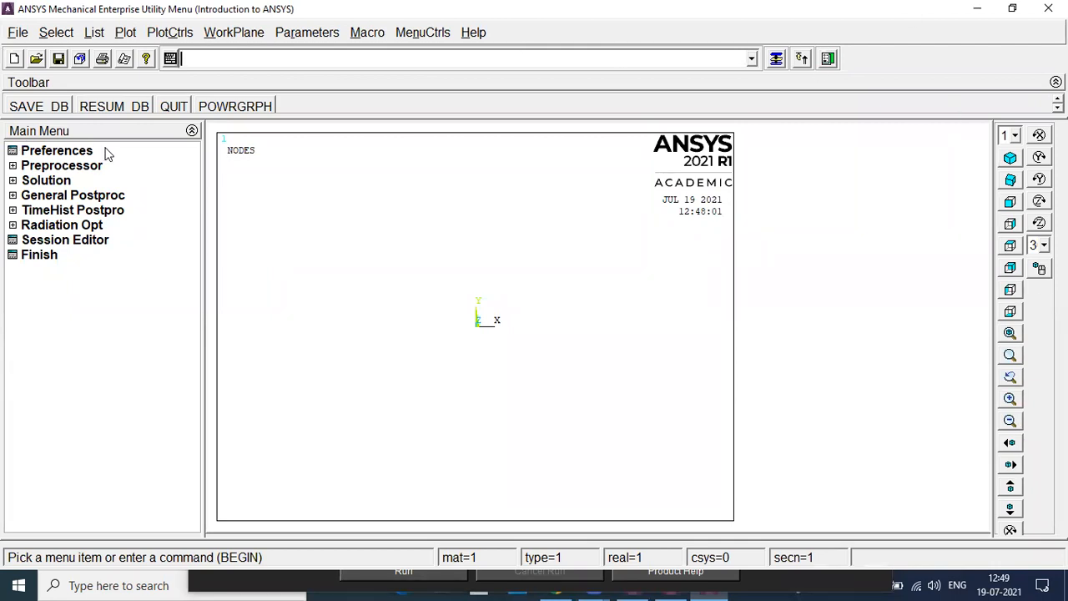
Step: Filter the interface preferences to show only the Structural discipline
{"action": "left_click", "coordinate": [192, 131]}
{"action": "left_click", "coordinate": [192, 131]}
{"action": "left_click", "coordinate": [48, 154]}
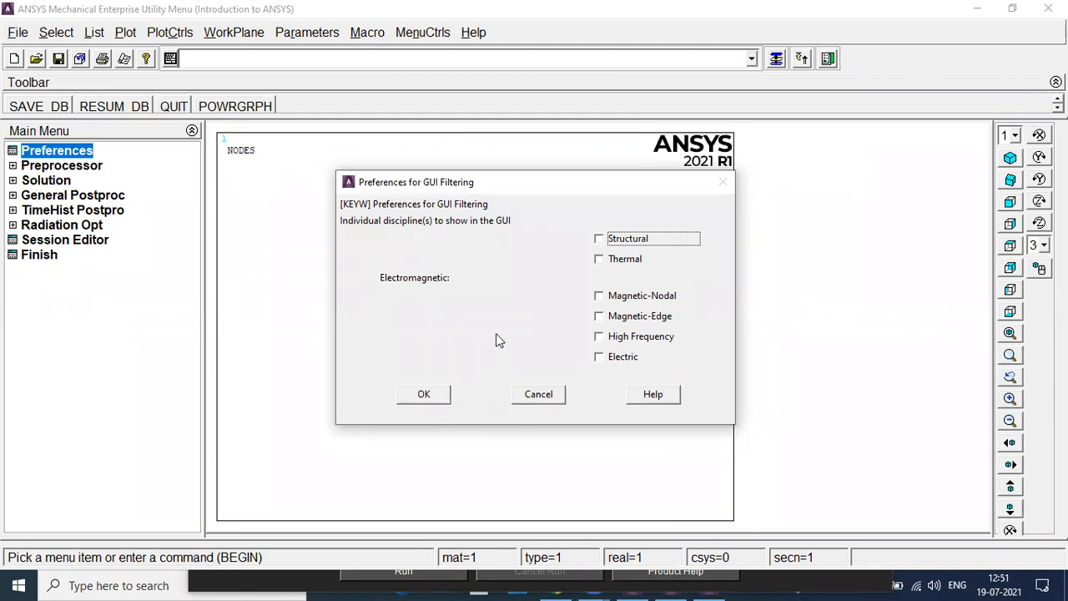
{"action": "left_click", "coordinate": [601, 240]}
{"action": "left_click", "coordinate": [424, 398]}
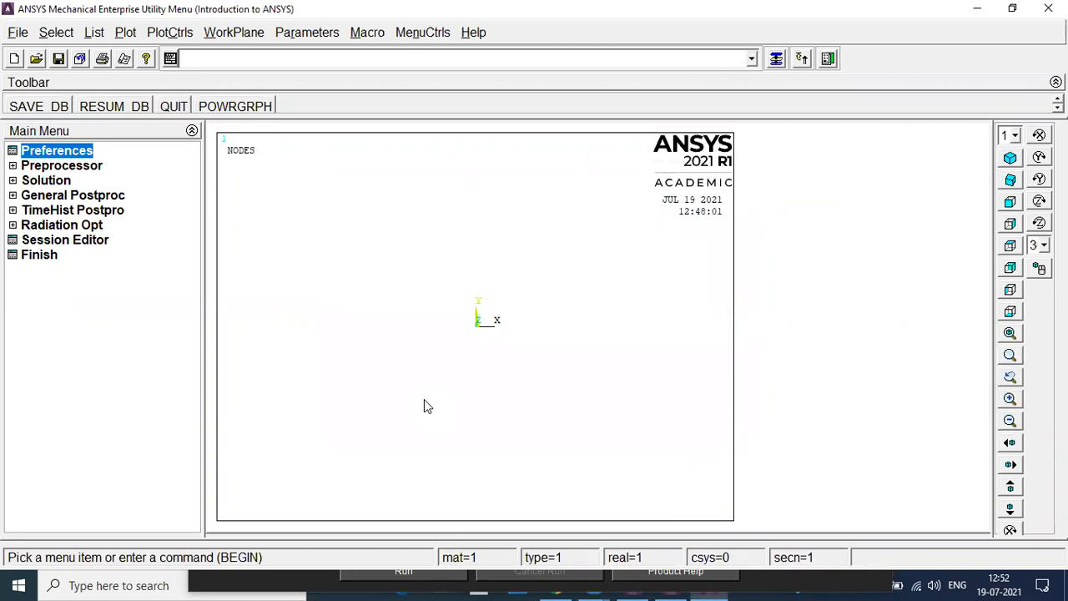
Step: Examine the Link, Beam, Pipe, Solid, Shell and Solid-Shell families in the structural element type library of the Preprocessor
{"action": "left_click", "coordinate": [56, 168]}
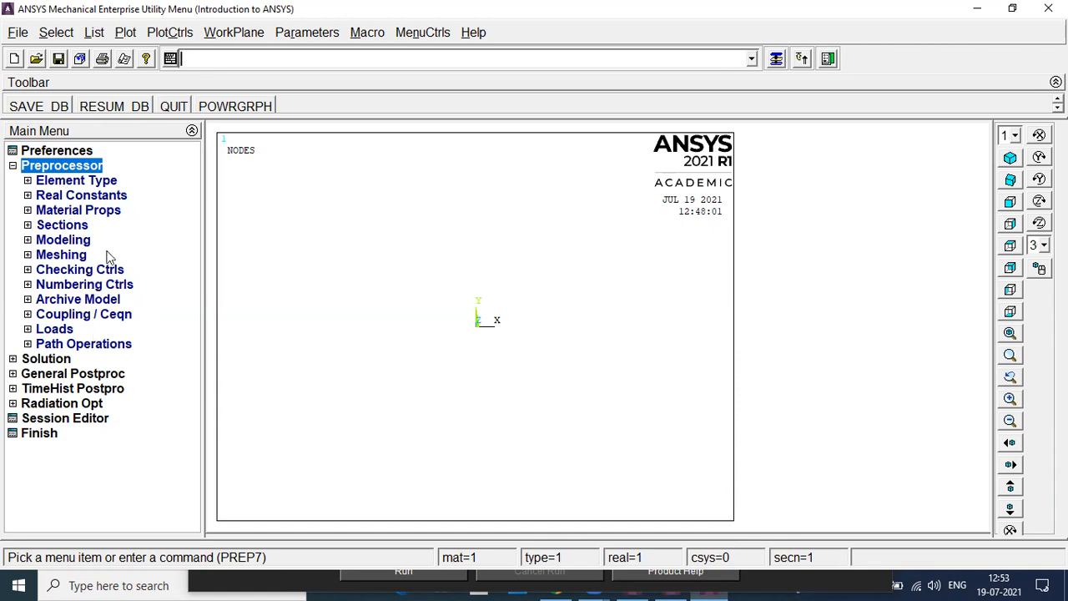
{"action": "left_click", "coordinate": [64, 182]}
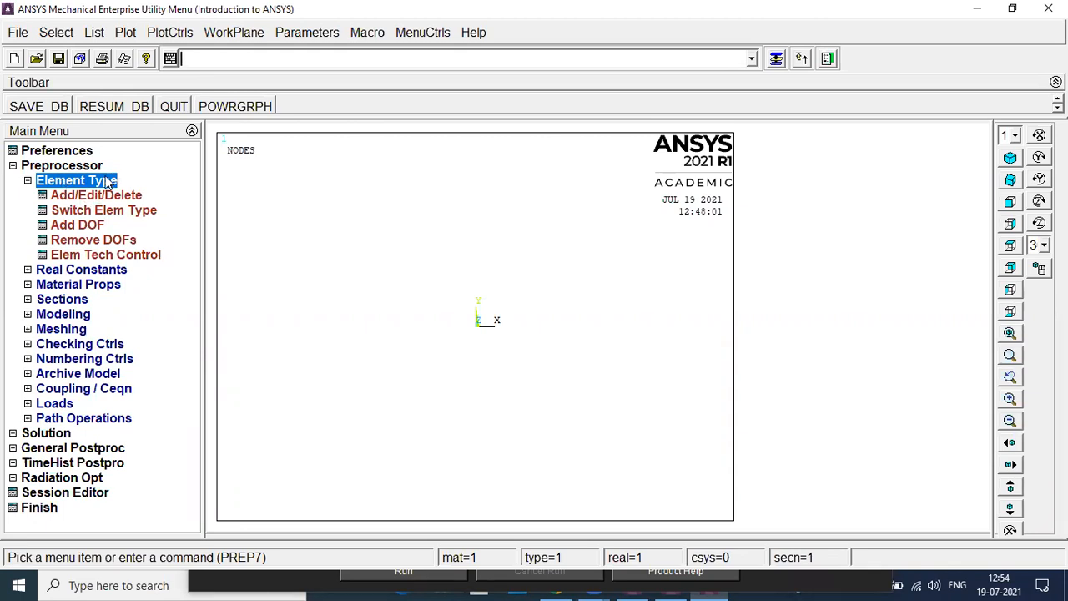
{"action": "left_click", "coordinate": [87, 197]}
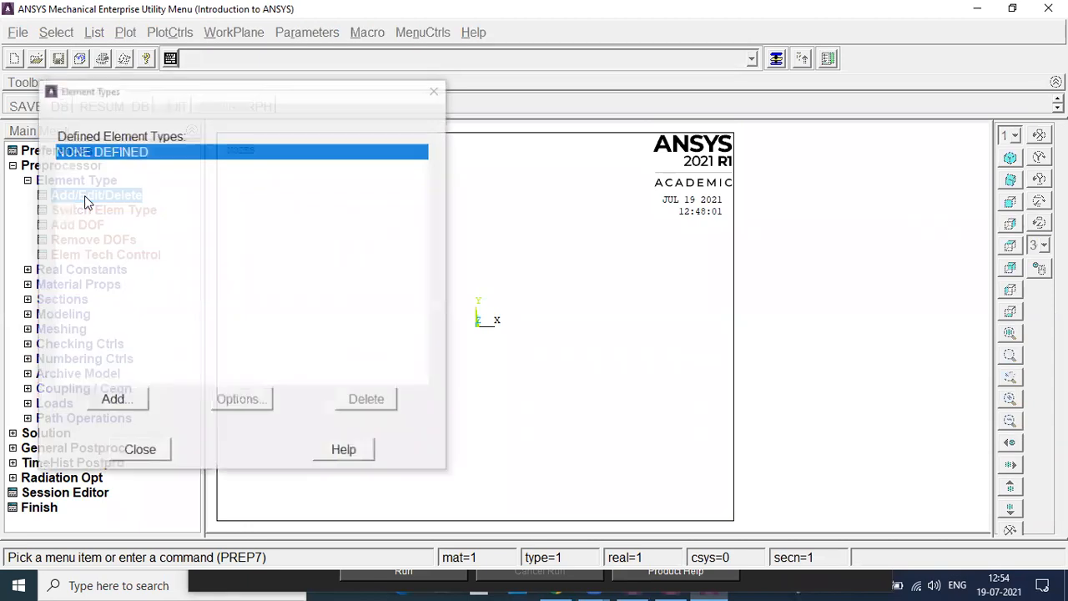
{"action": "left_click", "coordinate": [127, 403]}
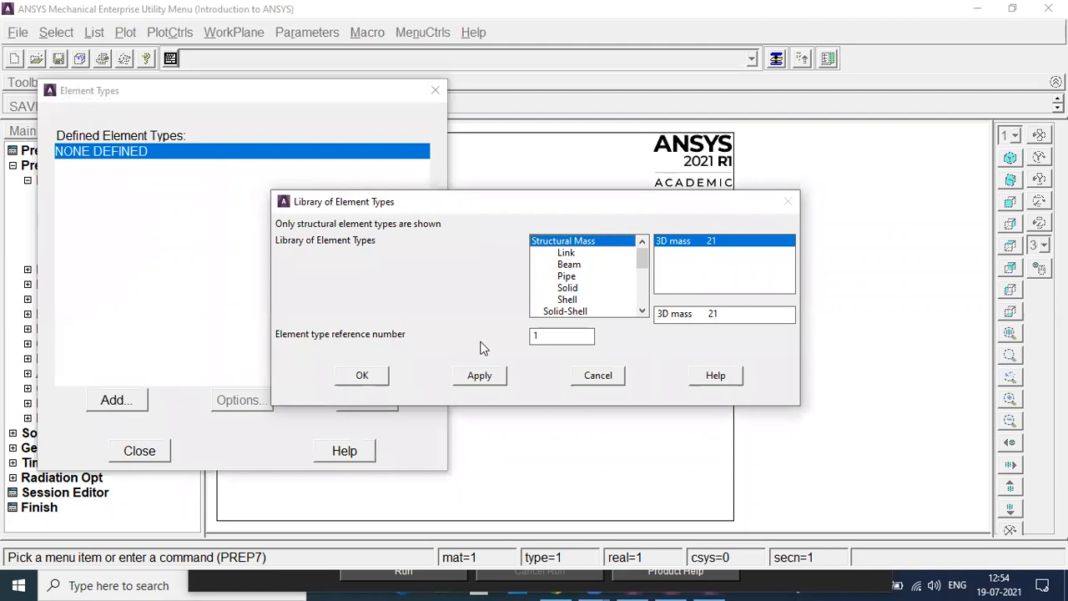
{"action": "left_click", "coordinate": [566, 253]}
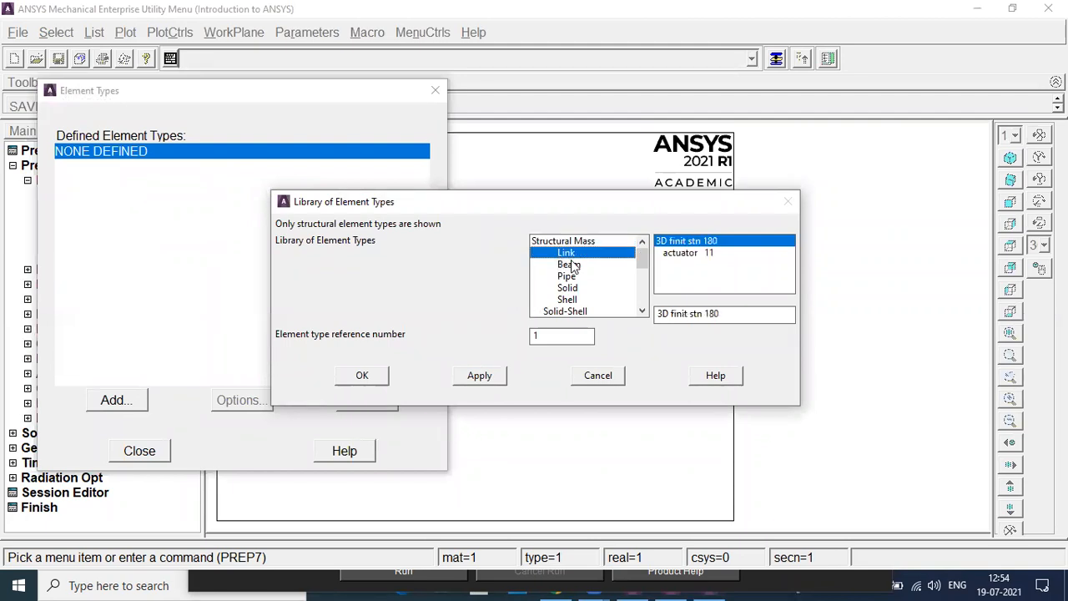
{"action": "left_click", "coordinate": [571, 264]}
{"action": "left_click", "coordinate": [567, 276]}
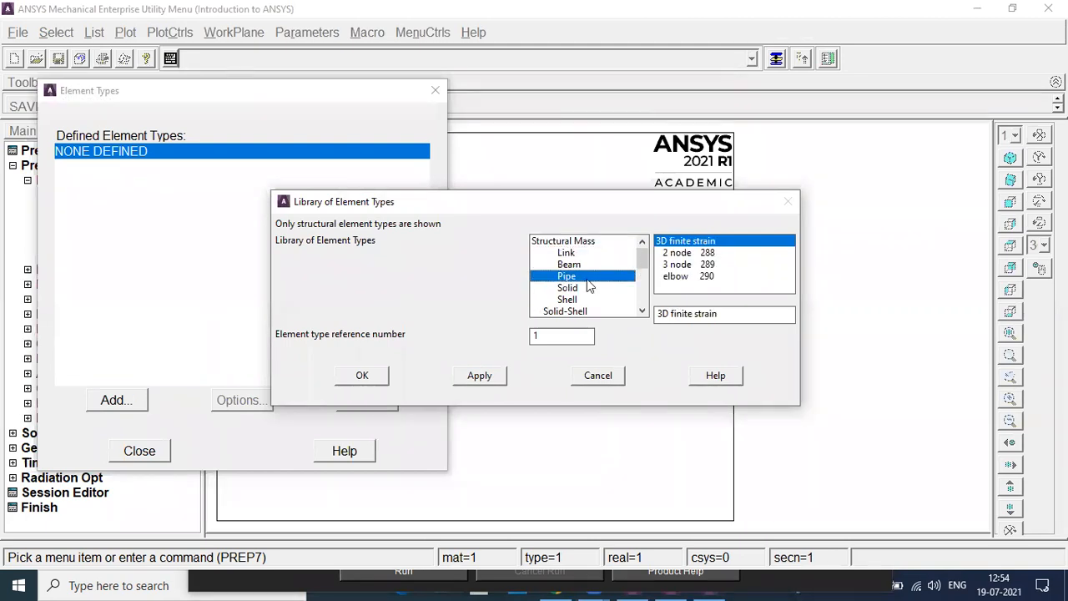
{"action": "left_click", "coordinate": [587, 288]}
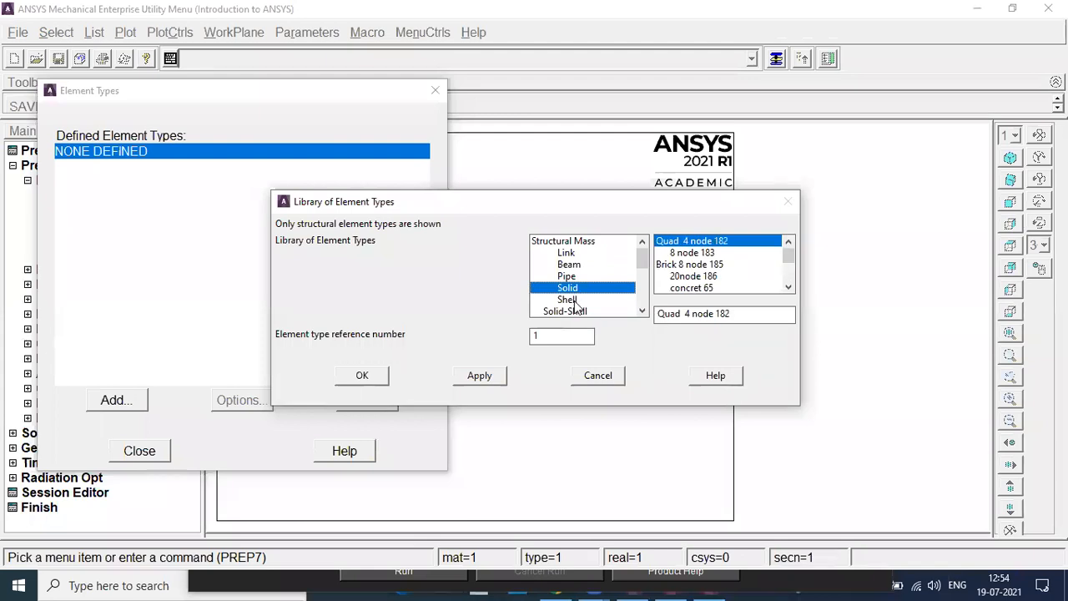
{"action": "left_click", "coordinate": [572, 300]}
{"action": "left_click", "coordinate": [570, 311]}
Step: Look through the remaining structural element families and leave the element library without adding a type
{"action": "left_click", "coordinate": [642, 311]}
{"action": "left_click", "coordinate": [642, 310]}
{"action": "left_click", "coordinate": [642, 310]}
{"action": "left_click", "coordinate": [642, 310]}
{"action": "left_click", "coordinate": [641, 311]}
{"action": "left_click", "coordinate": [642, 311]}
{"action": "left_click", "coordinate": [642, 310]}
{"action": "left_click", "coordinate": [642, 310]}
{"action": "left_click", "coordinate": [641, 310]}
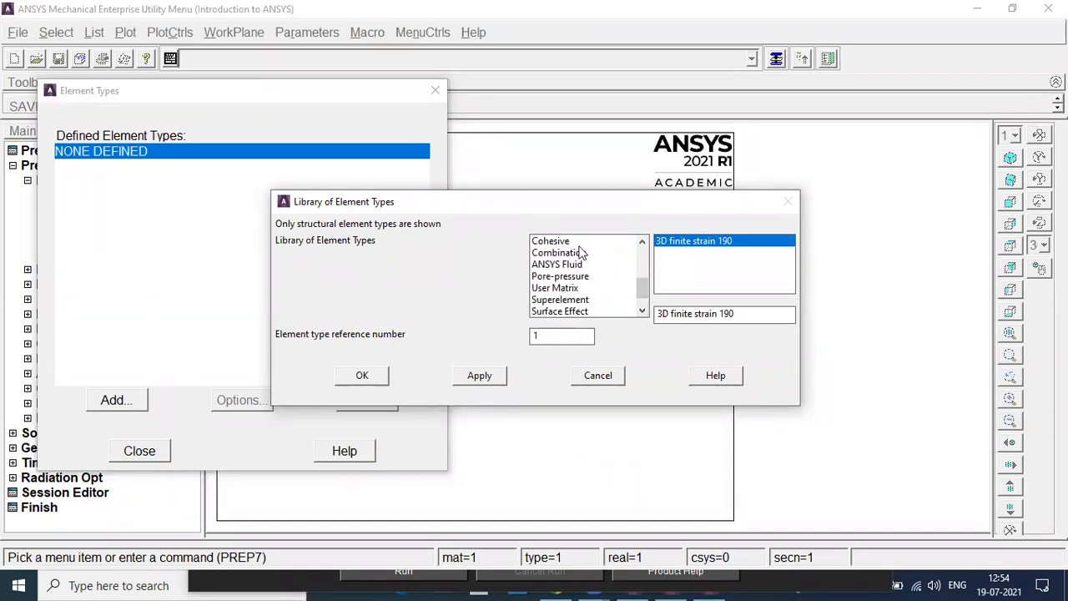
{"action": "left_click", "coordinate": [642, 242]}
{"action": "left_click", "coordinate": [642, 242]}
{"action": "left_click", "coordinate": [607, 375]}
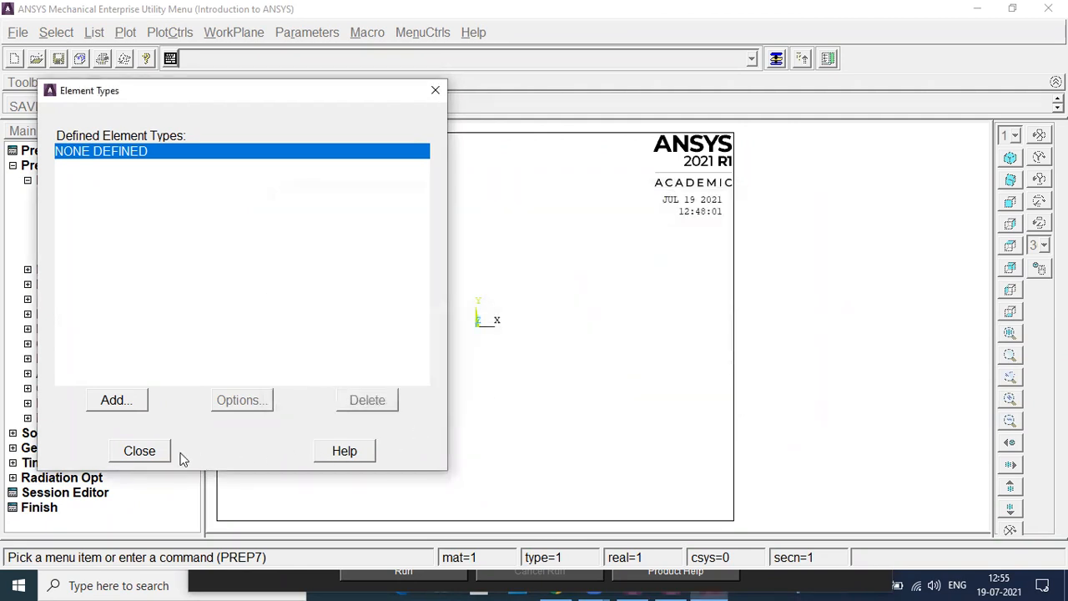
{"action": "left_click", "coordinate": [140, 450]}
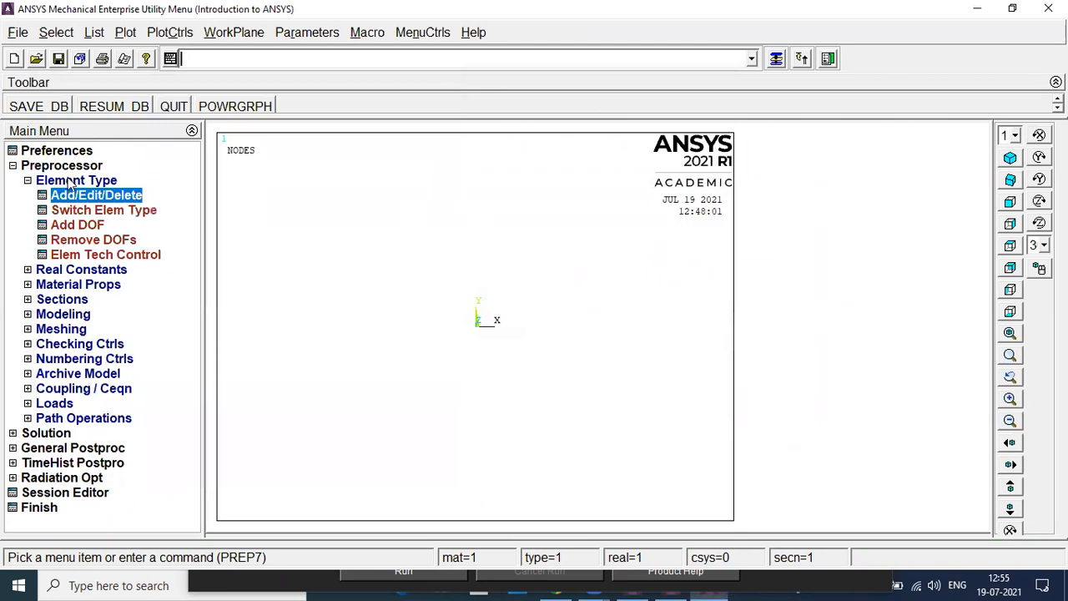
Step: Change the interface preferences to show the Thermal discipline instead of Structural
{"action": "left_click", "coordinate": [55, 151]}
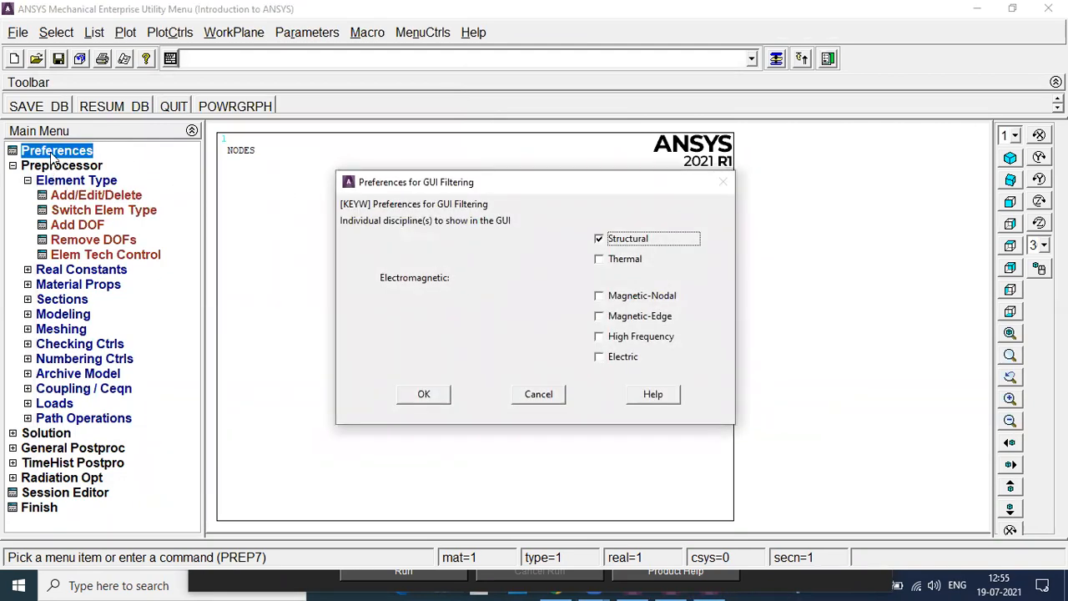
{"action": "left_click", "coordinate": [599, 239]}
{"action": "left_click", "coordinate": [599, 260]}
{"action": "left_click", "coordinate": [418, 402]}
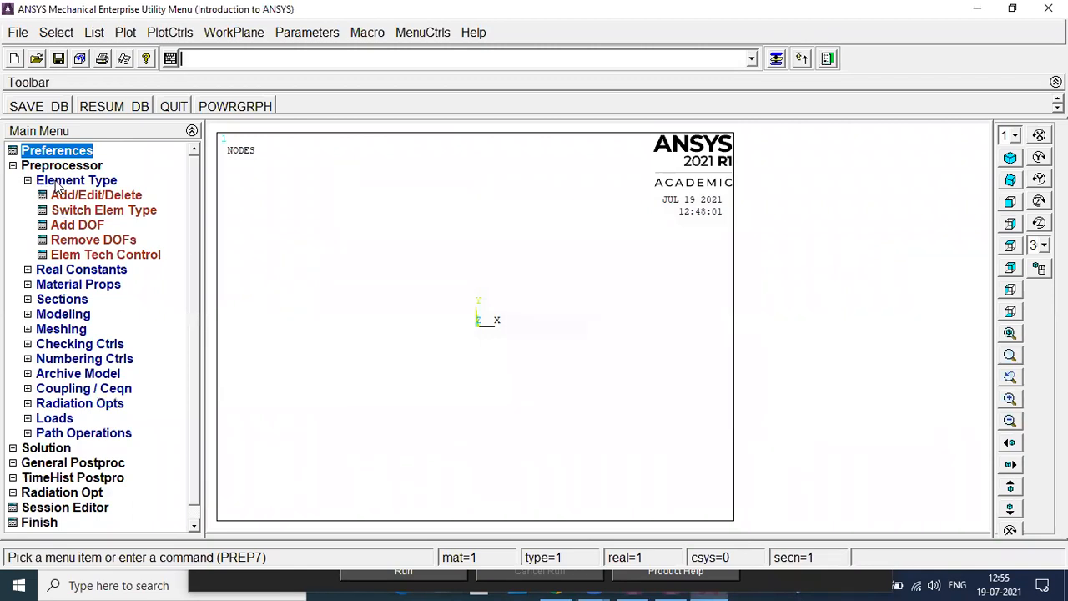
Step: Examine the thermal element type library, including the Thermal Mass and Link entries and the remaining families
{"action": "left_click", "coordinate": [82, 195]}
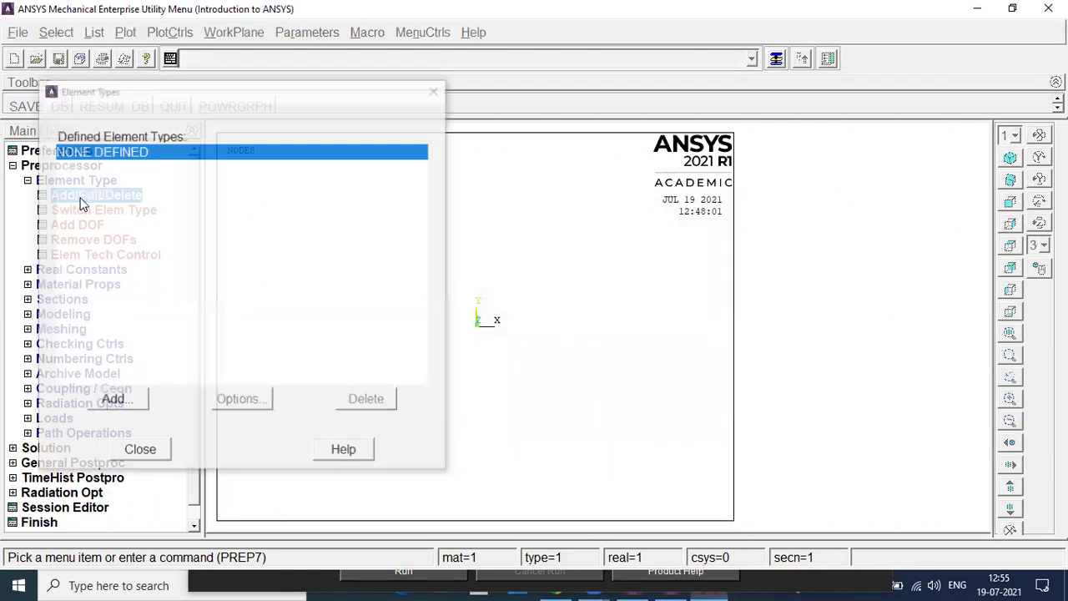
{"action": "left_click", "coordinate": [133, 402]}
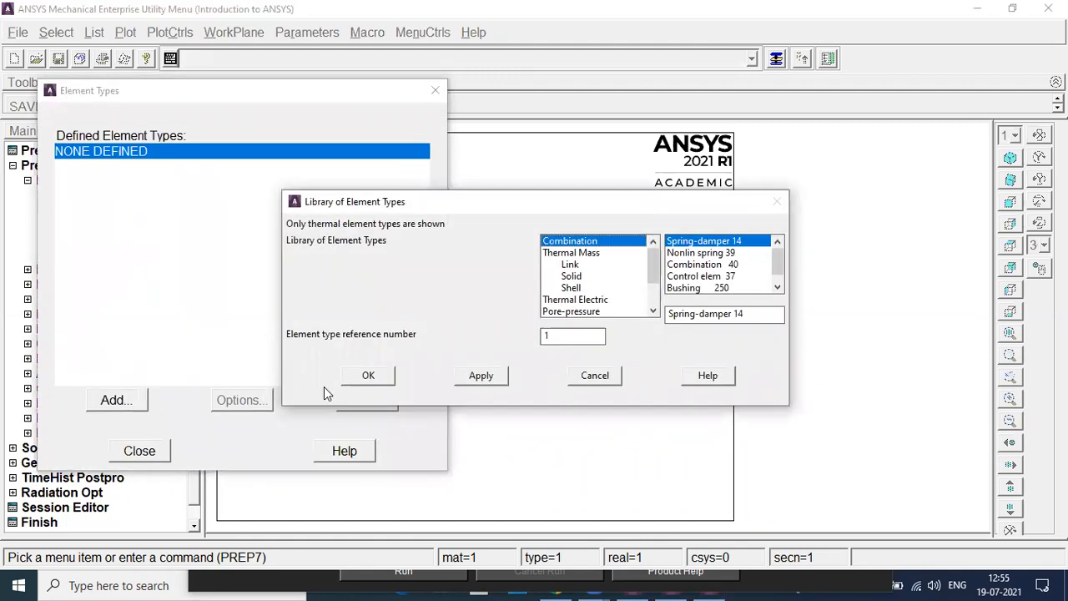
{"action": "left_click", "coordinate": [563, 255]}
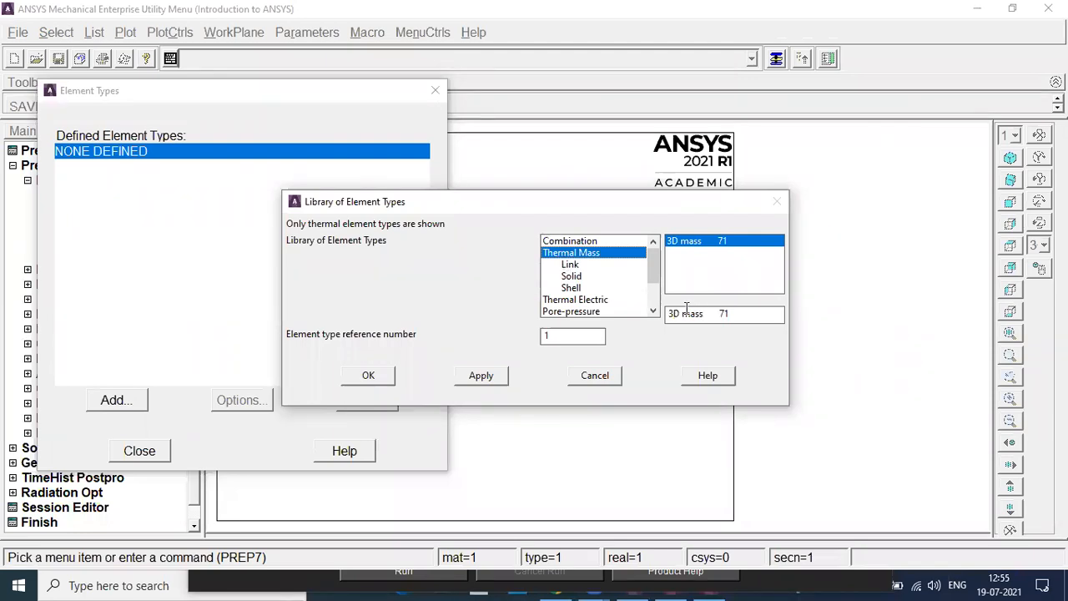
{"action": "left_click", "coordinate": [574, 266]}
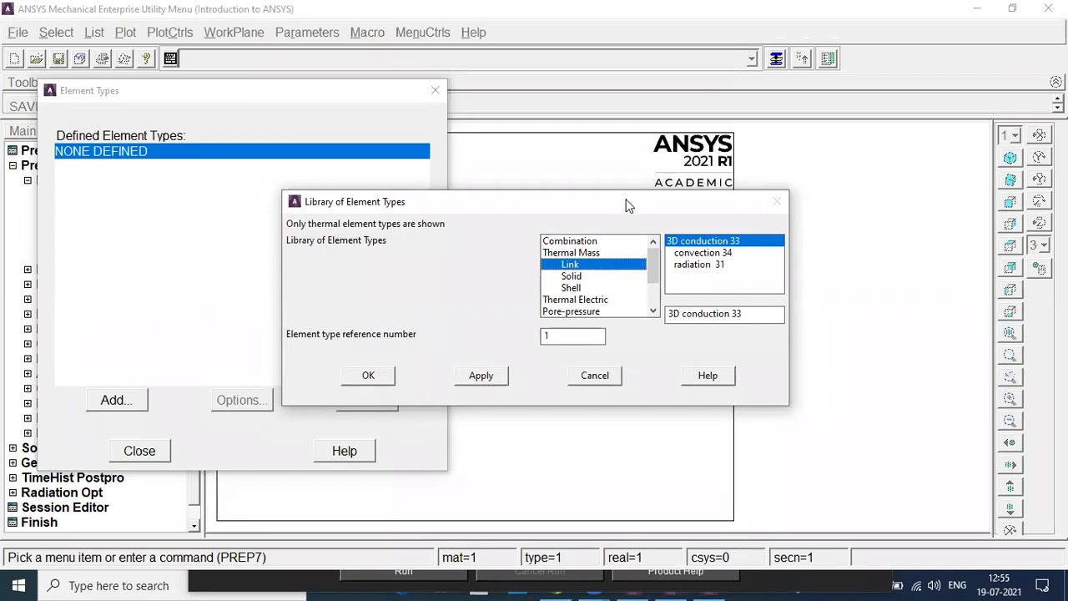
{"action": "left_click", "coordinate": [701, 118]}
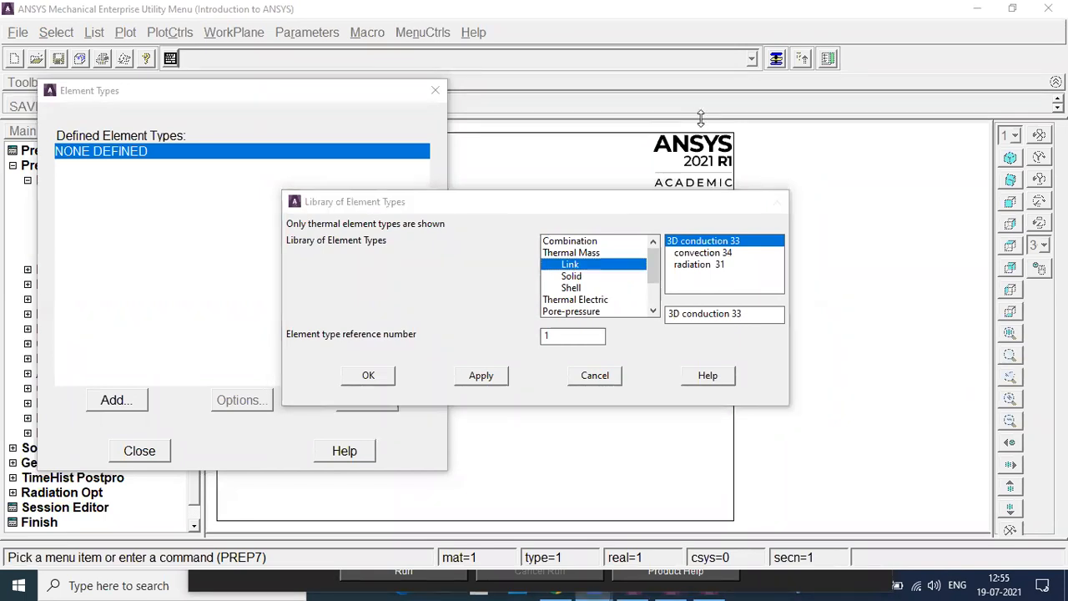
{"action": "left_click", "coordinate": [654, 310]}
{"action": "left_click", "coordinate": [653, 310]}
{"action": "left_click", "coordinate": [654, 311]}
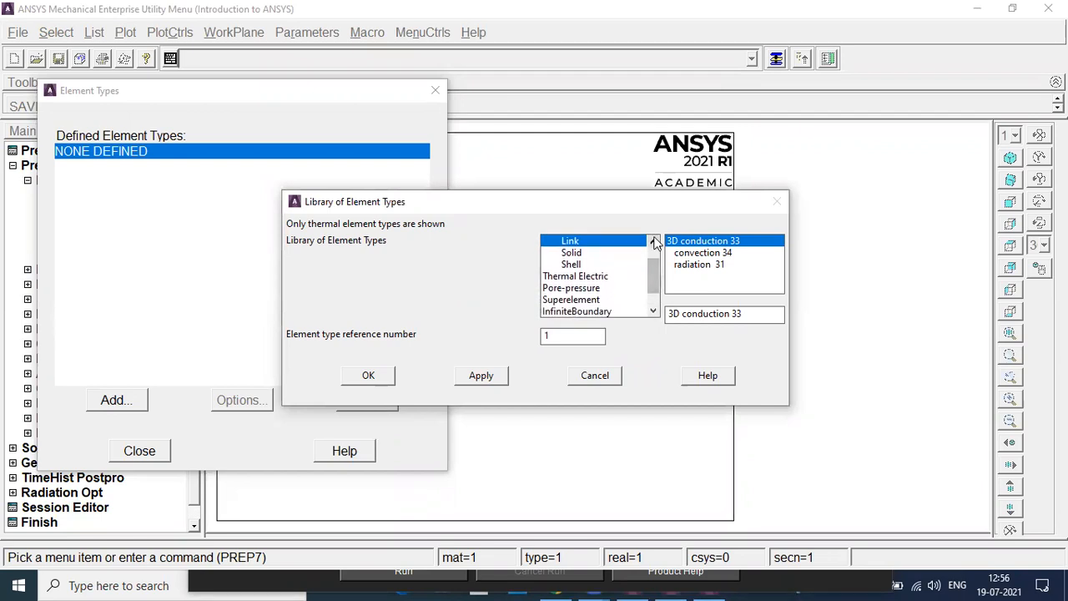
{"action": "left_click", "coordinate": [654, 241]}
{"action": "left_click", "coordinate": [653, 241]}
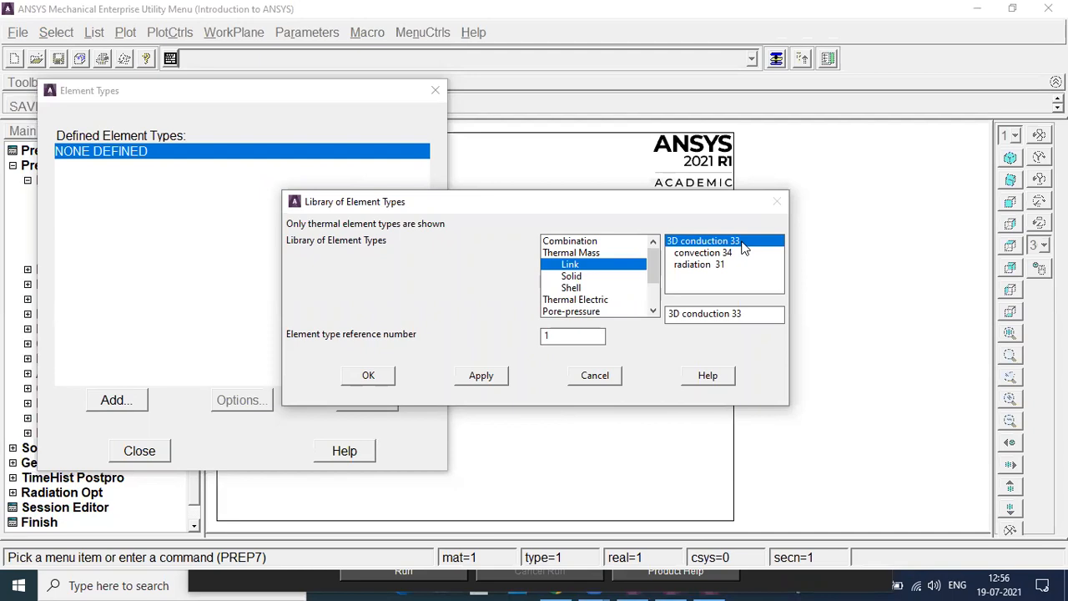
Step: Compare the 3D conduction 33 and convection 34 link elements and cancel the element library without adding either
{"action": "left_click", "coordinate": [711, 255]}
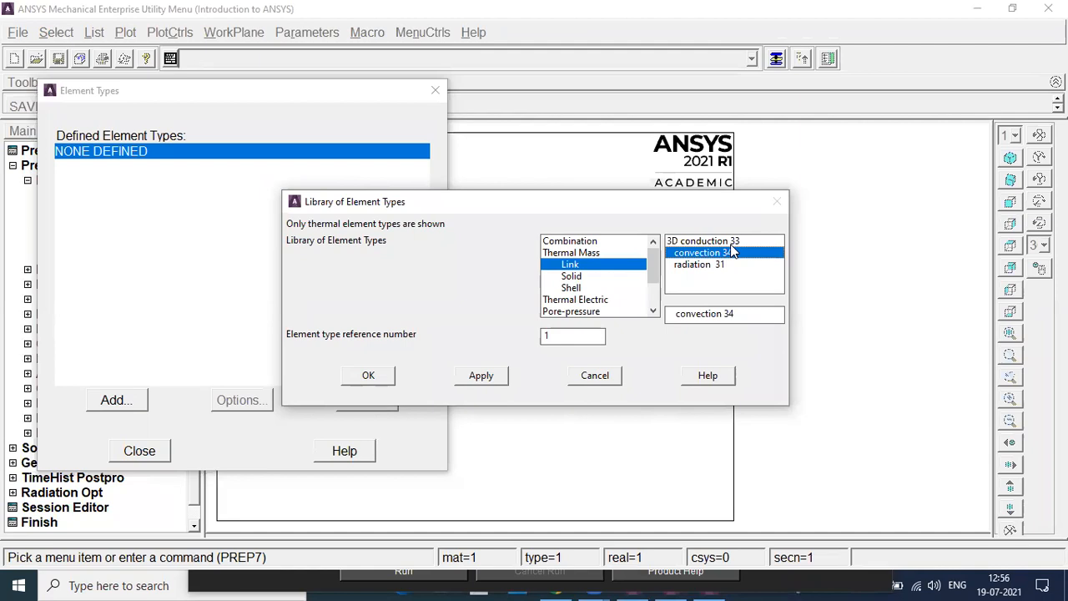
{"action": "left_click", "coordinate": [721, 245]}
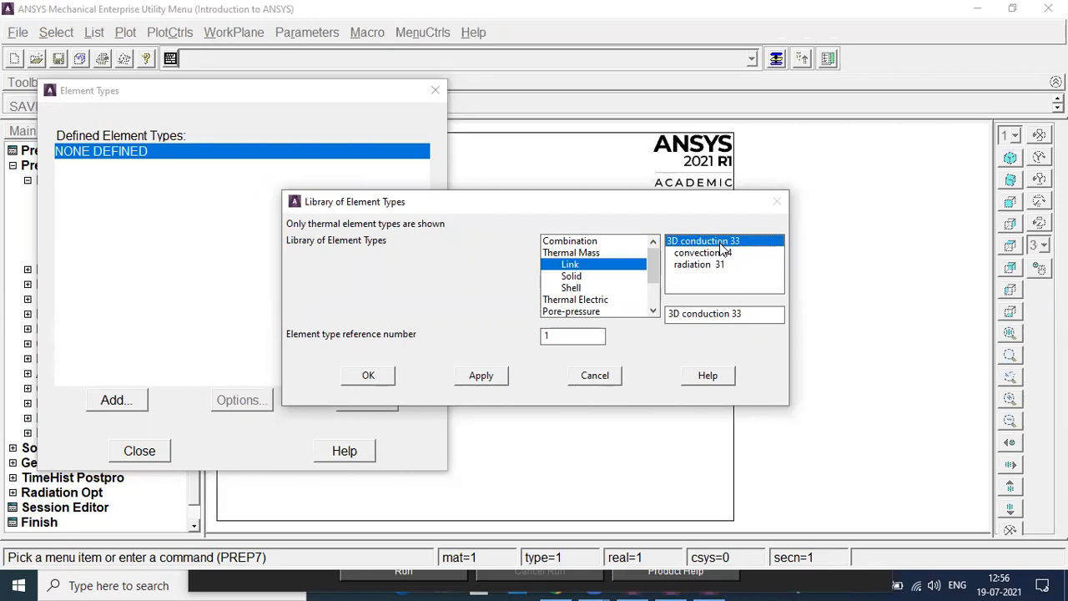
{"action": "left_click", "coordinate": [715, 253]}
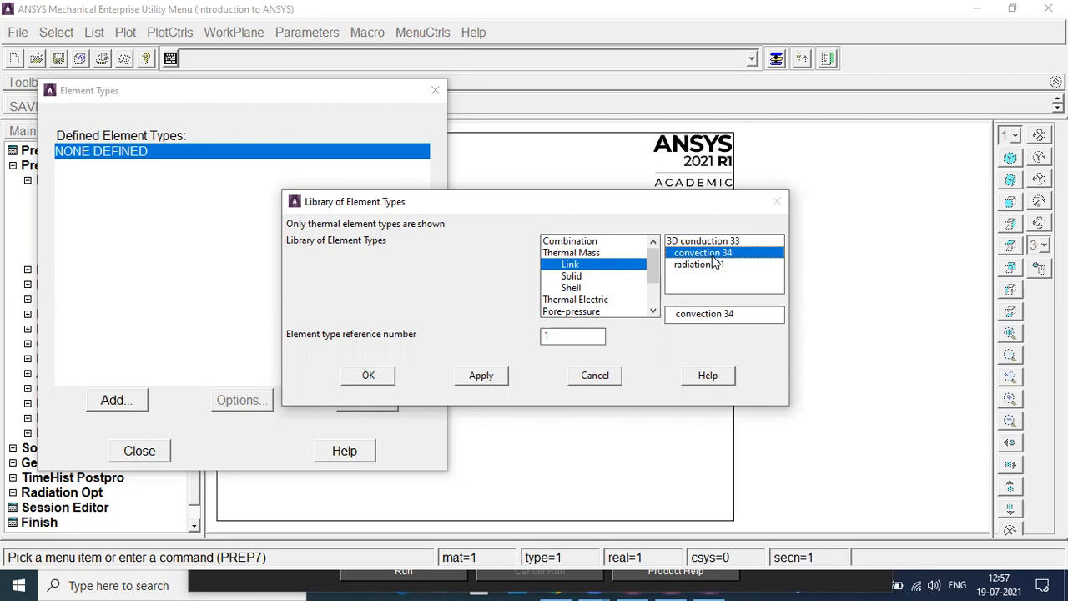
{"action": "left_click", "coordinate": [708, 242]}
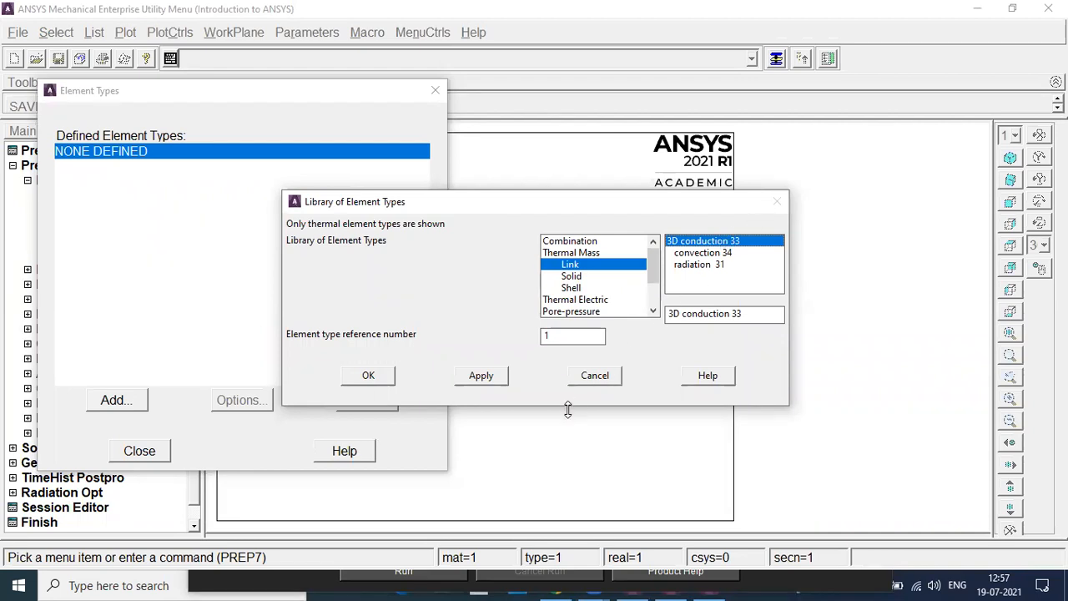
{"action": "left_click", "coordinate": [595, 378]}
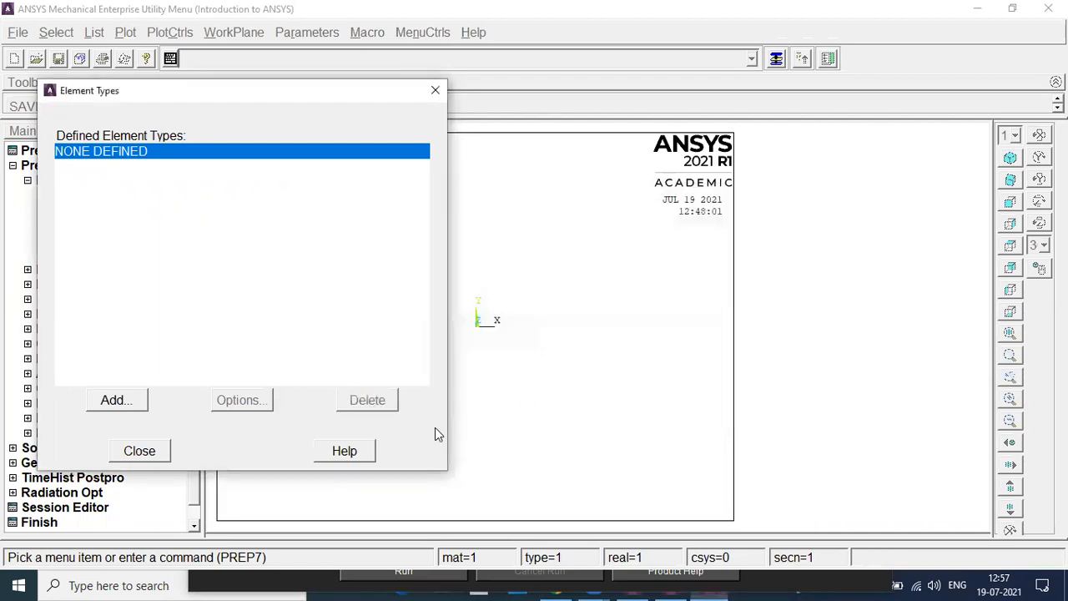
Step: Add the thermal Link element 3D conduction 33 as element type 1 and close the element types dialog
{"action": "left_click", "coordinate": [113, 400]}
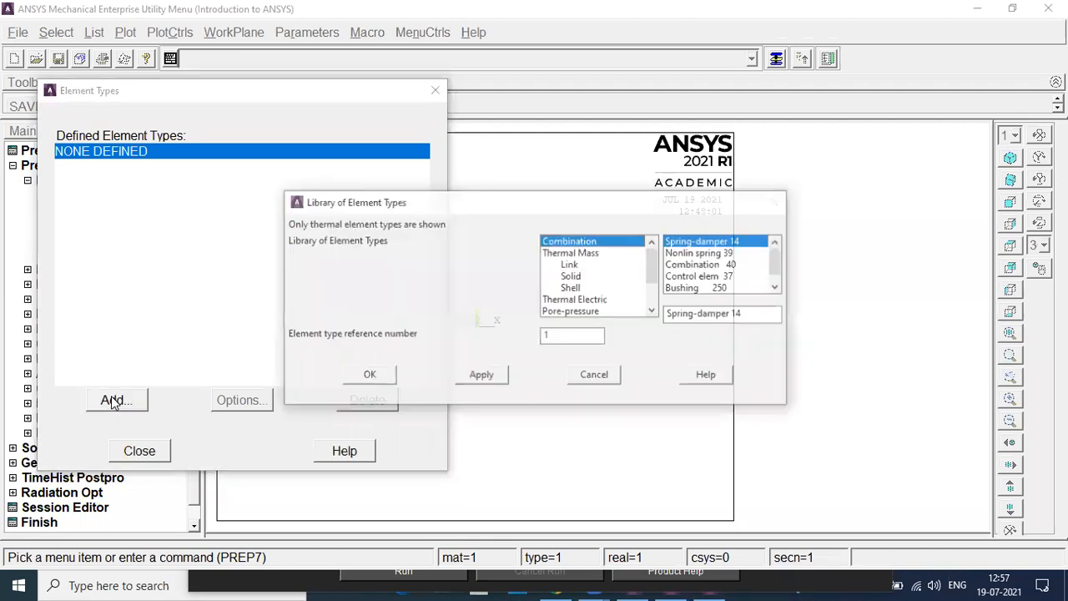
{"action": "left_click", "coordinate": [604, 264]}
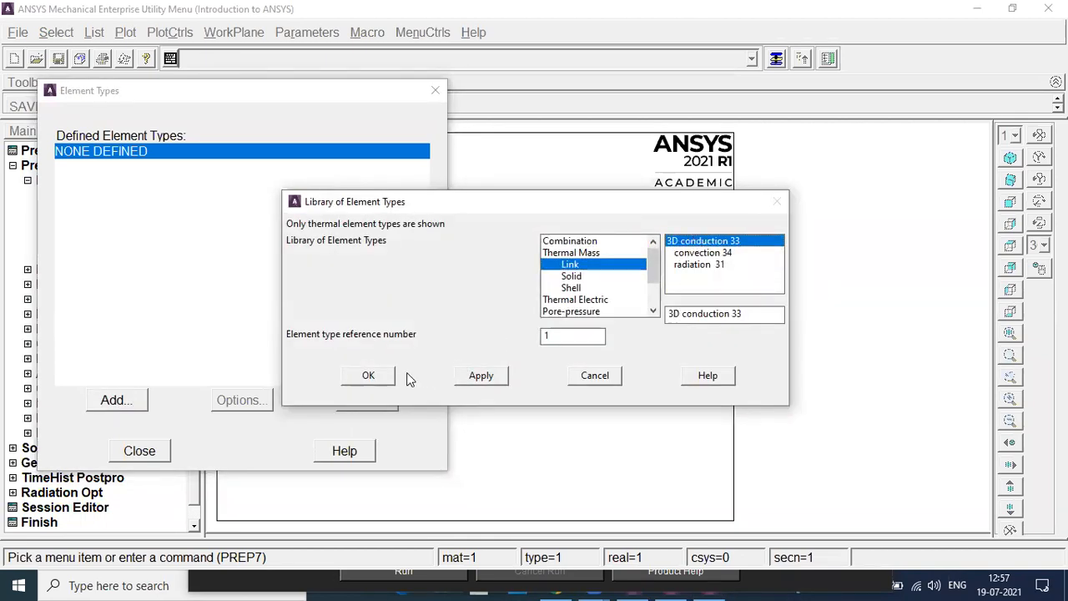
{"action": "left_click", "coordinate": [369, 376]}
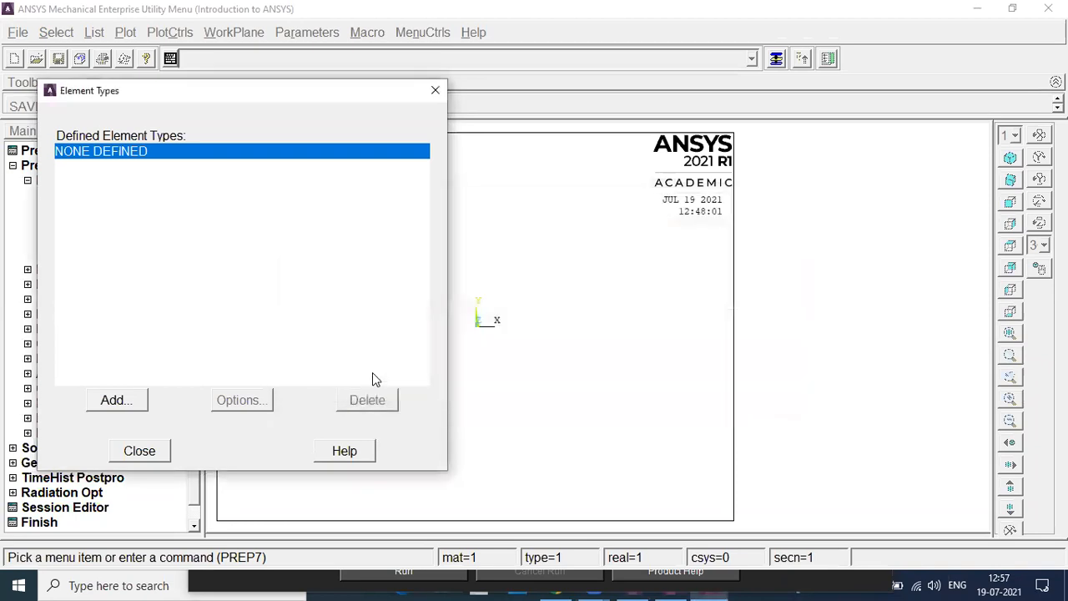
{"action": "left_click", "coordinate": [139, 451]}
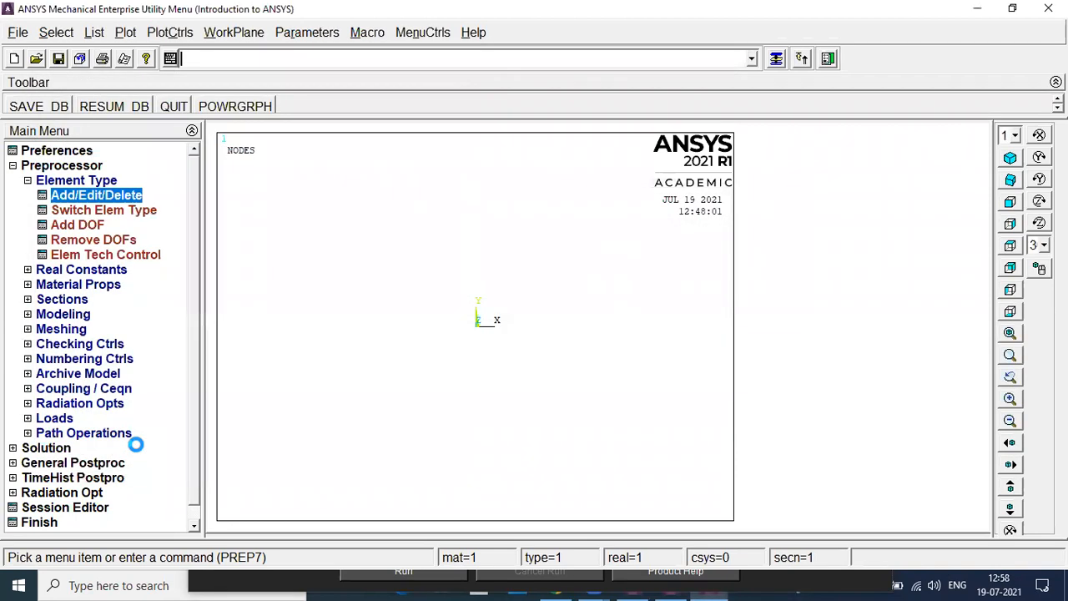
{"action": "left_click", "coordinate": [28, 181]}
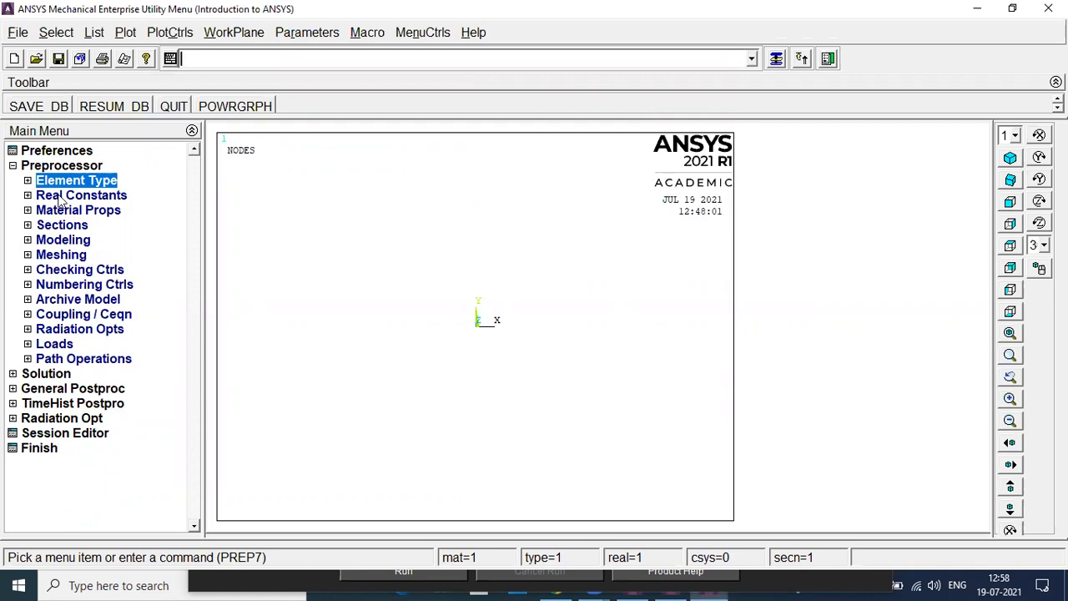
{"action": "left_click", "coordinate": [60, 195]}
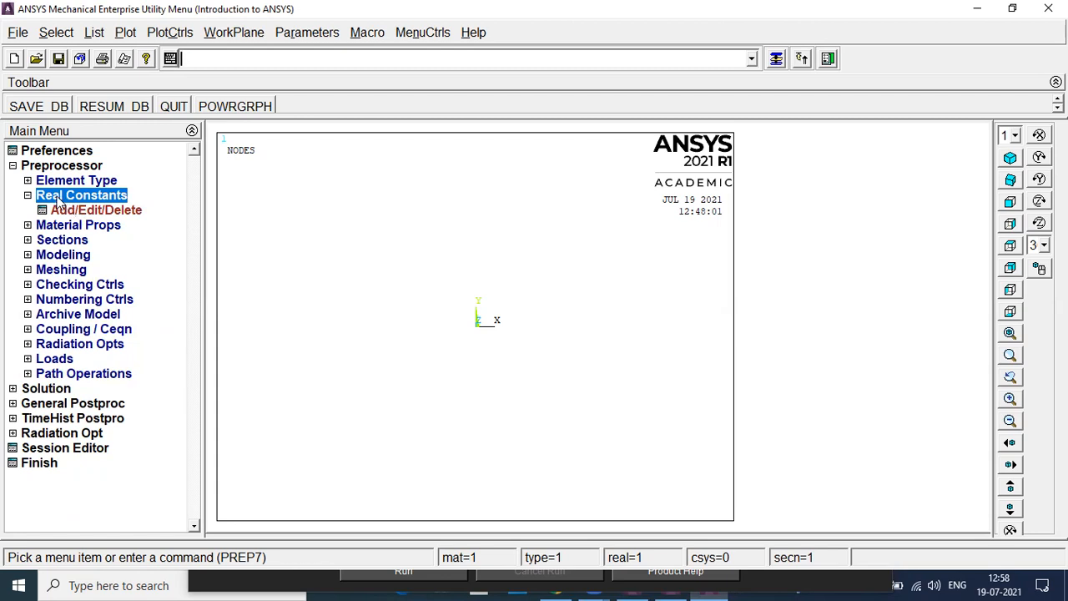
{"action": "left_click", "coordinate": [127, 213]}
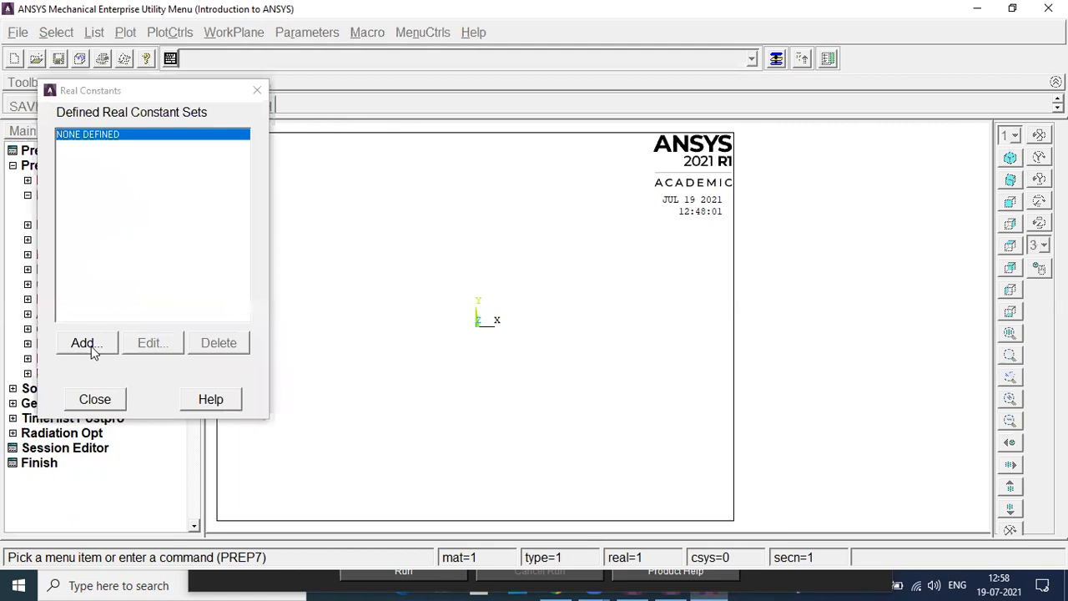
{"action": "left_click", "coordinate": [92, 345]}
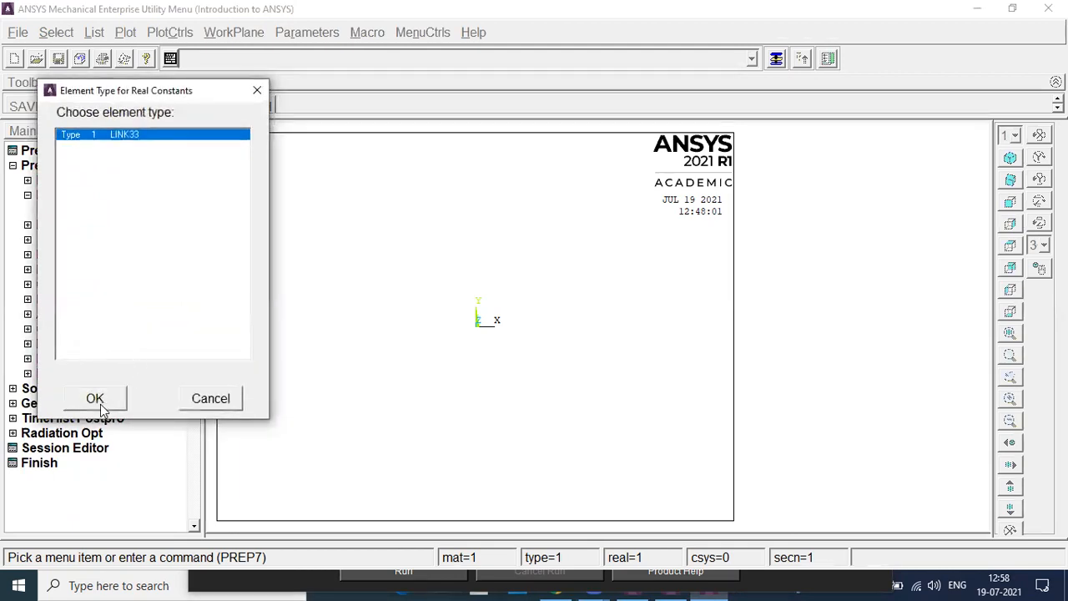
{"action": "left_click", "coordinate": [229, 401]}
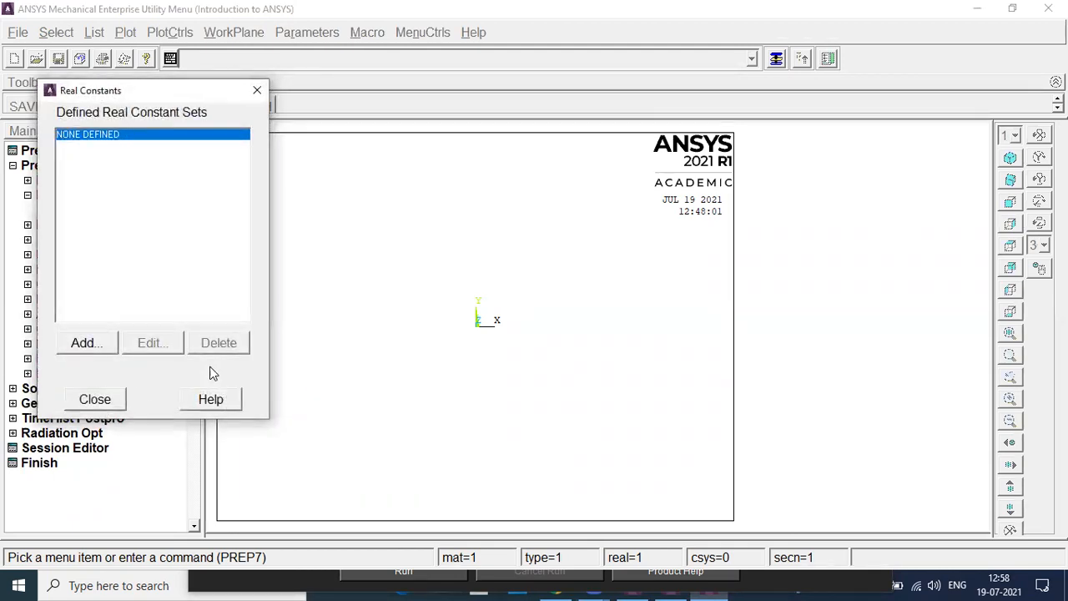
{"action": "left_click", "coordinate": [105, 399]}
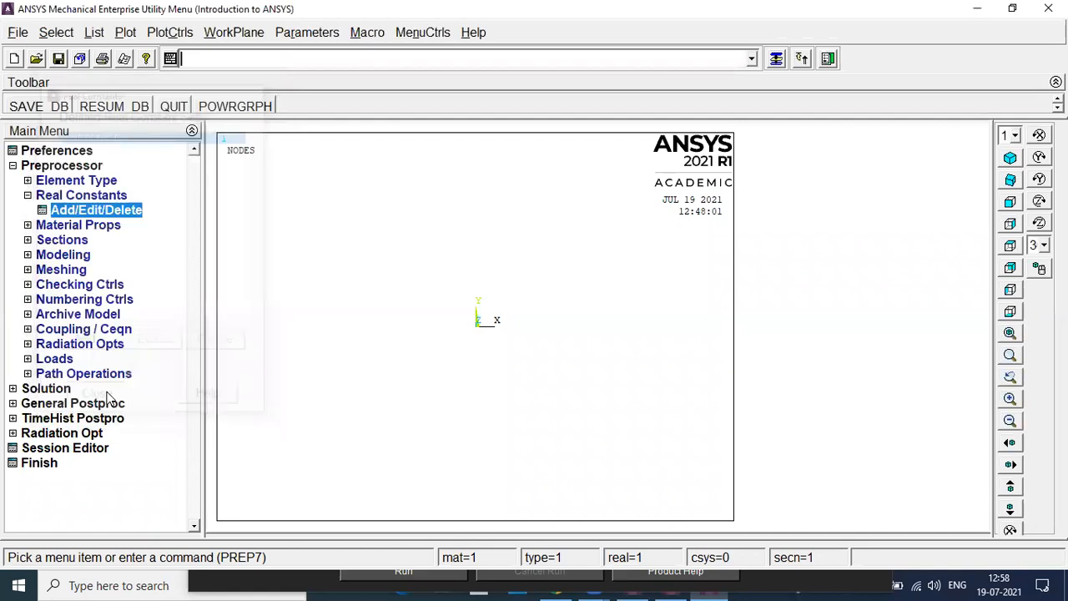
Step: Add real constant set 1 for the LINK33 element type with a cross-sectional area of 2
{"action": "left_click", "coordinate": [105, 212]}
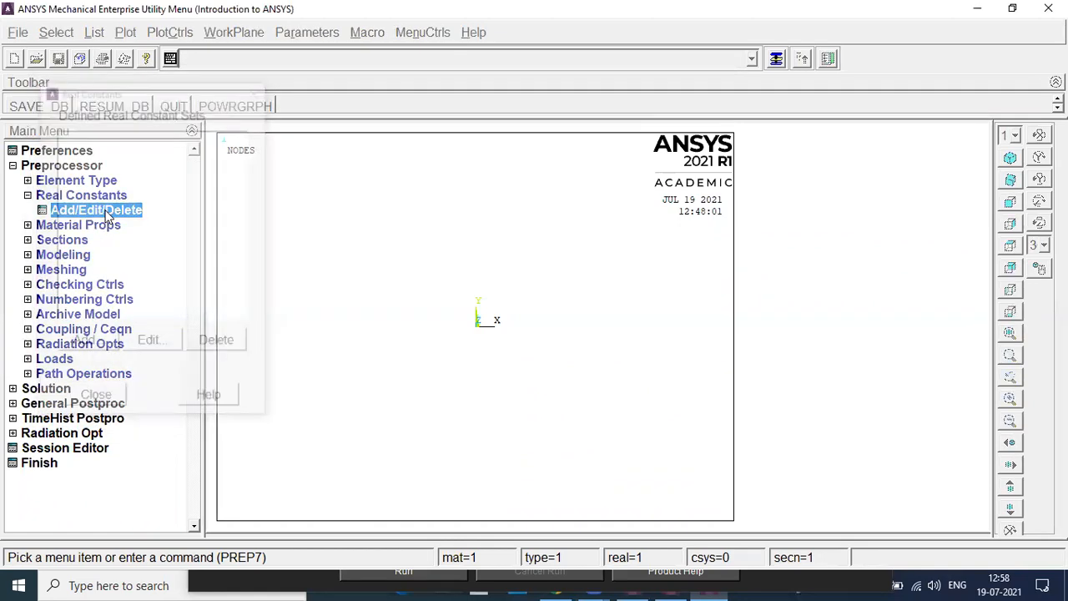
{"action": "left_click", "coordinate": [73, 349]}
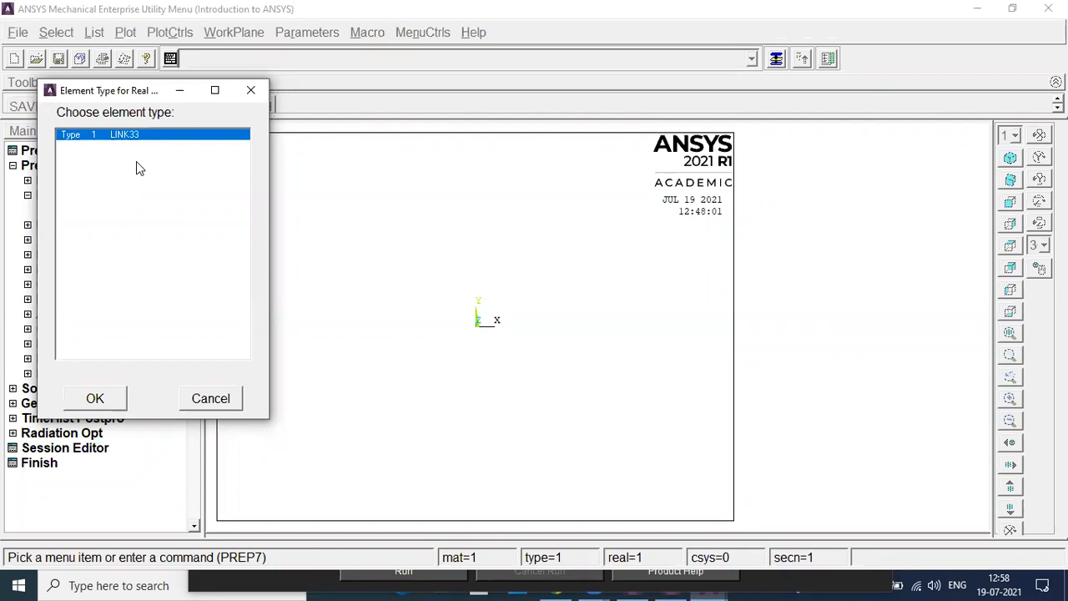
{"action": "left_click", "coordinate": [98, 399]}
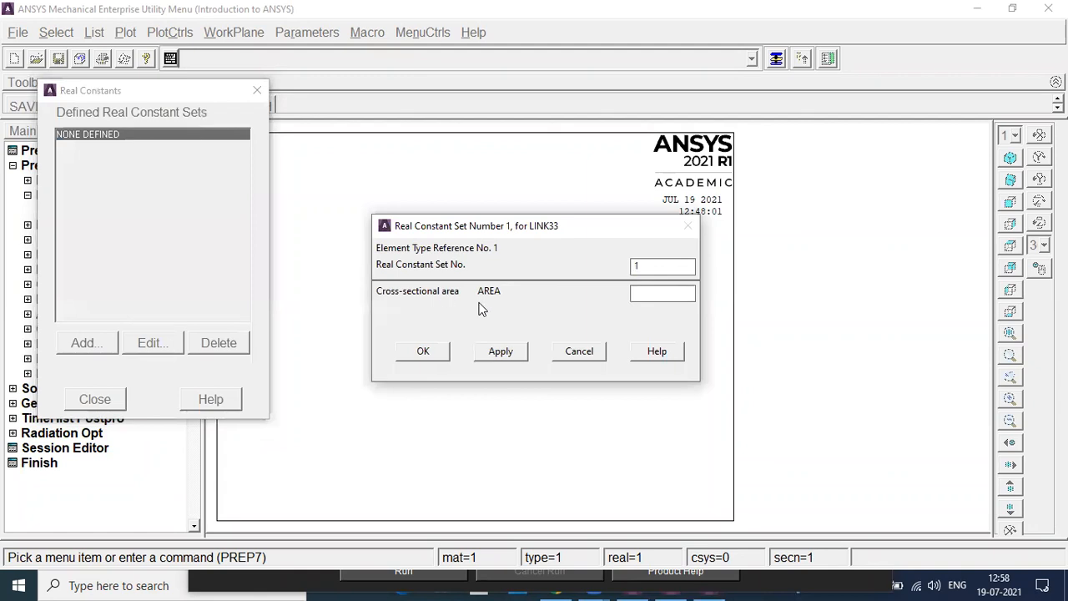
{"action": "left_click", "coordinate": [638, 295]}
{"action": "type", "text": "1"}
{"action": "key", "text": "BackSpace"}
{"action": "type", "text": "2"}
{"action": "left_click", "coordinate": [443, 352]}
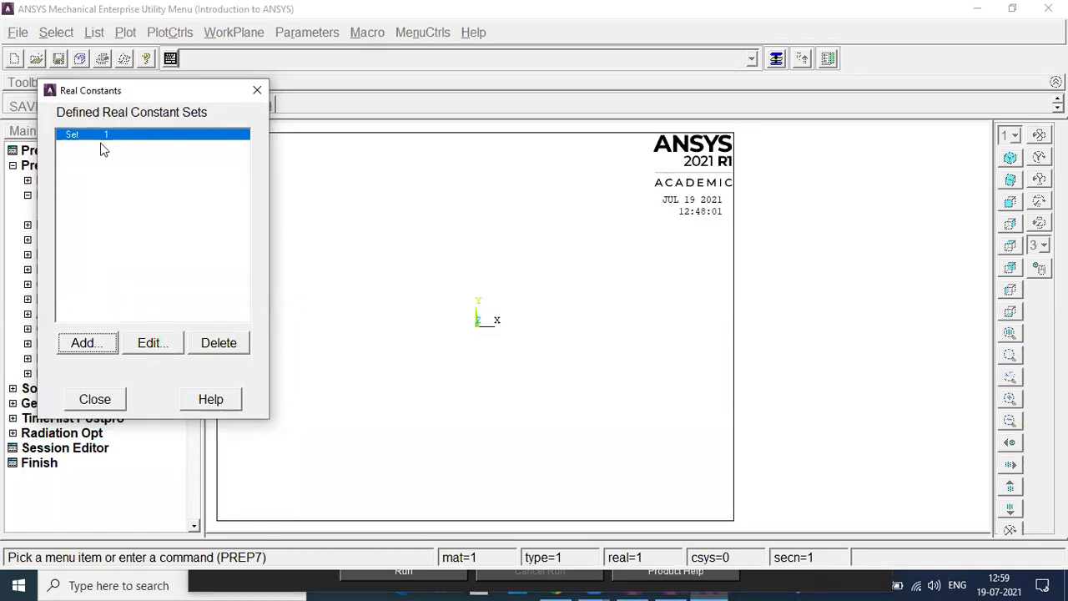
Step: Add real constant set 2 for the LINK33 element type with a cross-sectional area of 4
{"action": "left_click", "coordinate": [101, 342]}
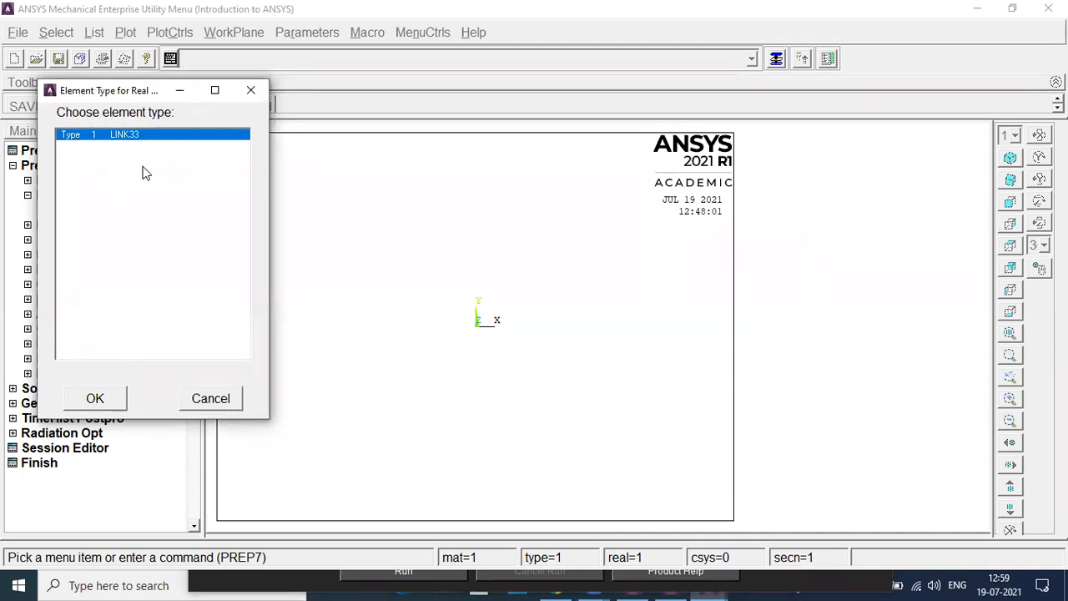
{"action": "left_click", "coordinate": [104, 397]}
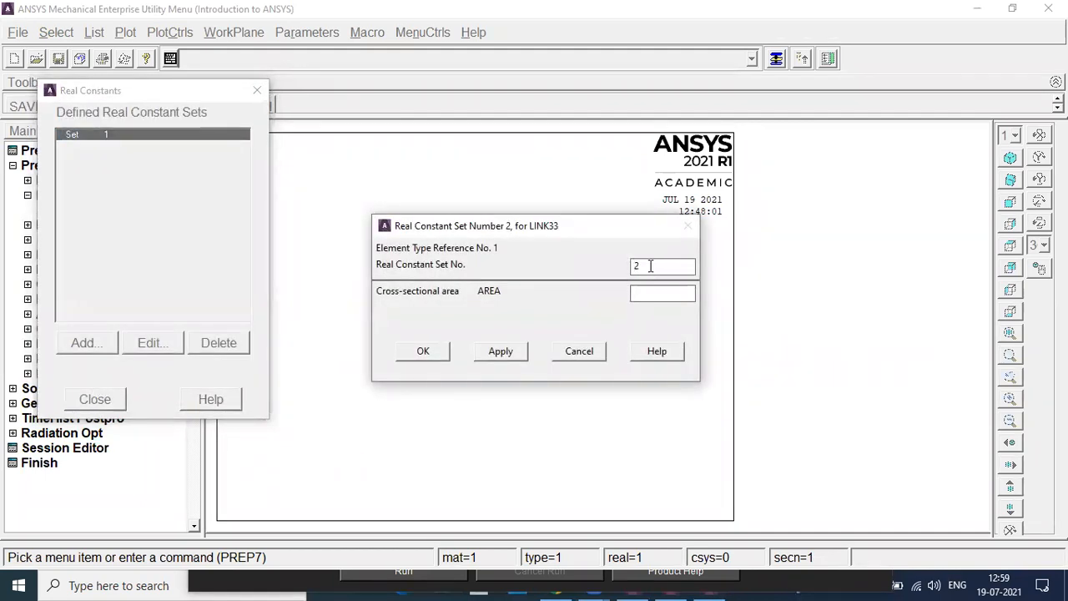
{"action": "left_click", "coordinate": [652, 291]}
{"action": "type", "text": "4"}
{"action": "left_click", "coordinate": [424, 351]}
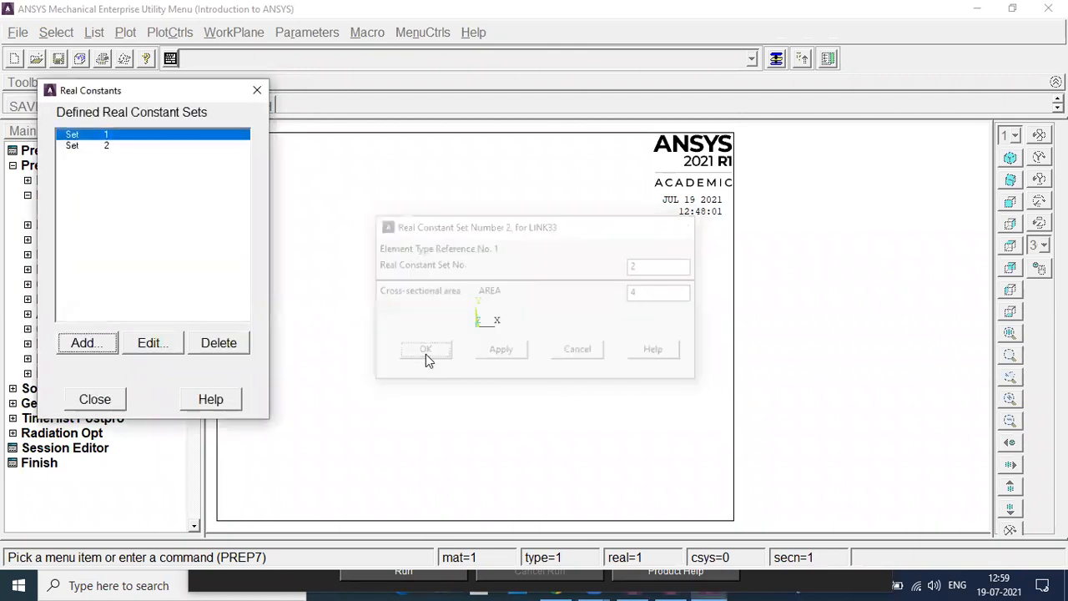
Step: Set the cross-sectional area of real constant set 1 to 3 and close the real constants
{"action": "left_click", "coordinate": [128, 148]}
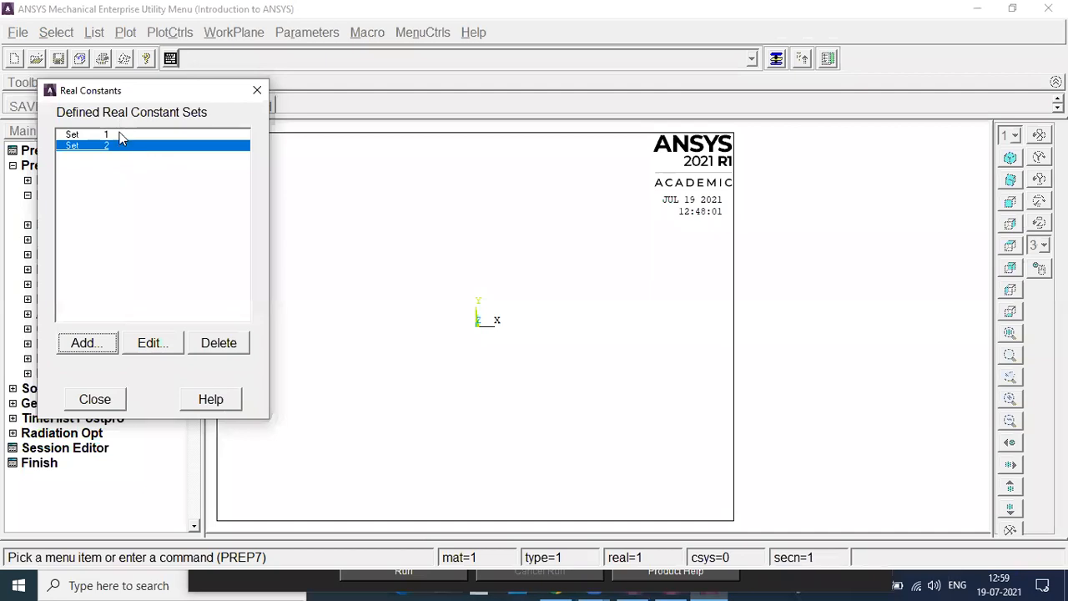
{"action": "left_click", "coordinate": [121, 136]}
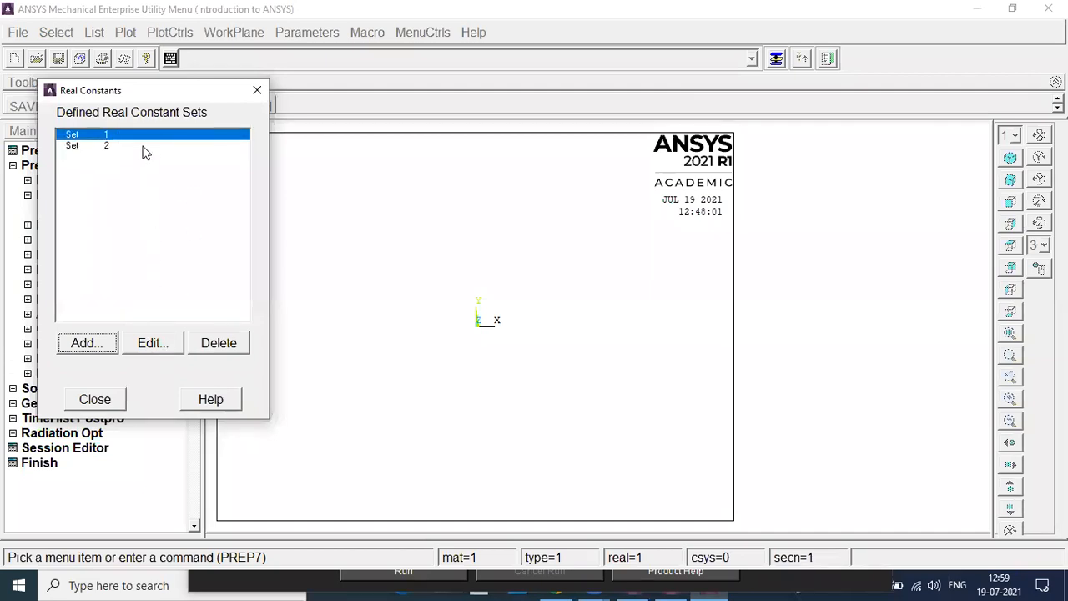
{"action": "left_click", "coordinate": [150, 343]}
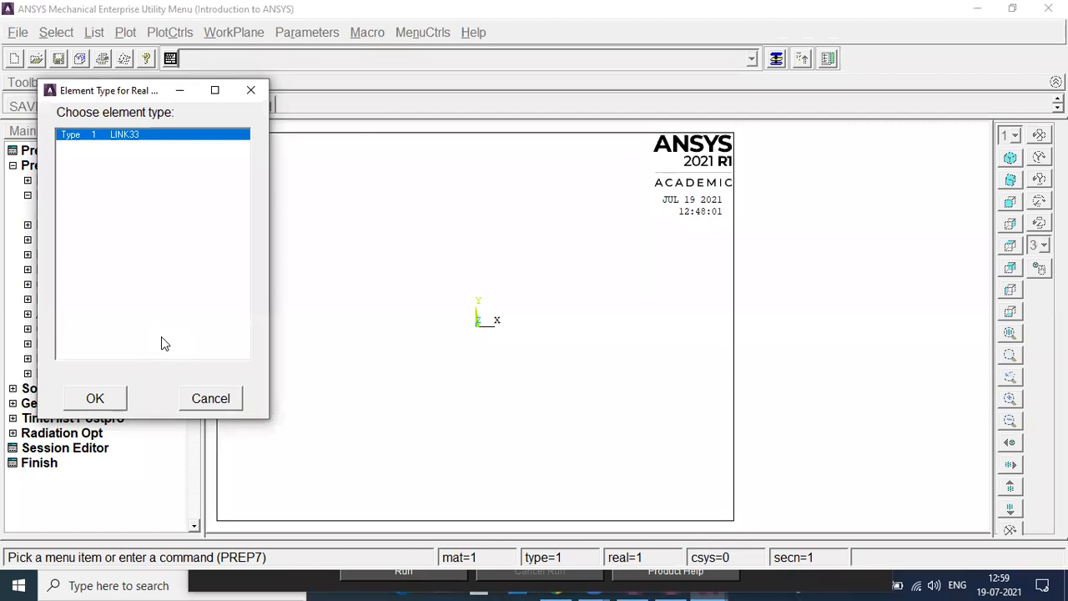
{"action": "left_click", "coordinate": [95, 399]}
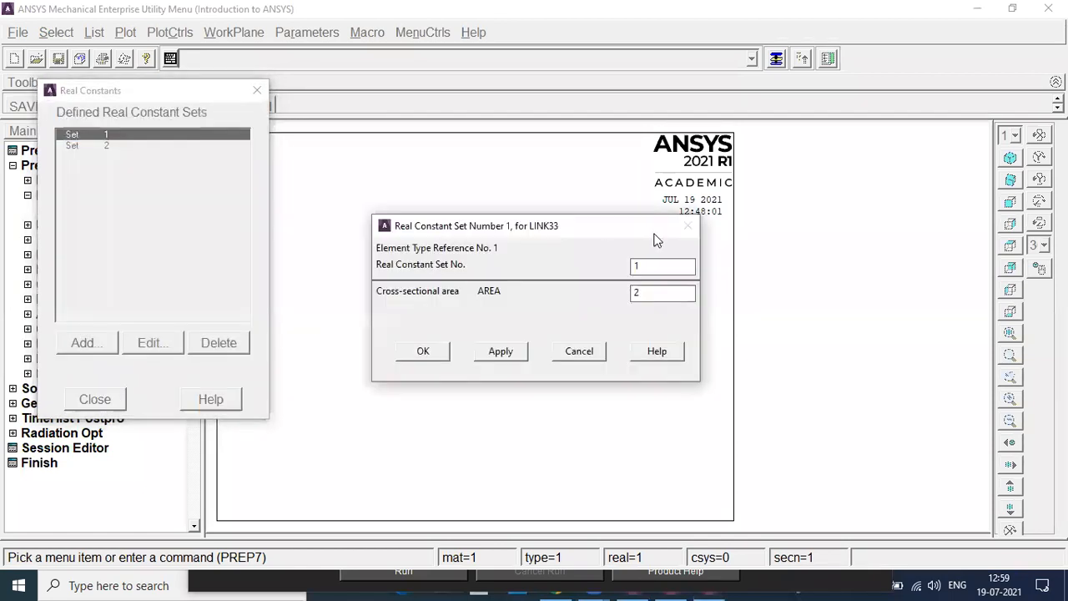
{"action": "double_click", "coordinate": [656, 292]}
{"action": "key", "text": "BackSpace"}
{"action": "type", "text": "3"}
{"action": "left_click", "coordinate": [420, 357]}
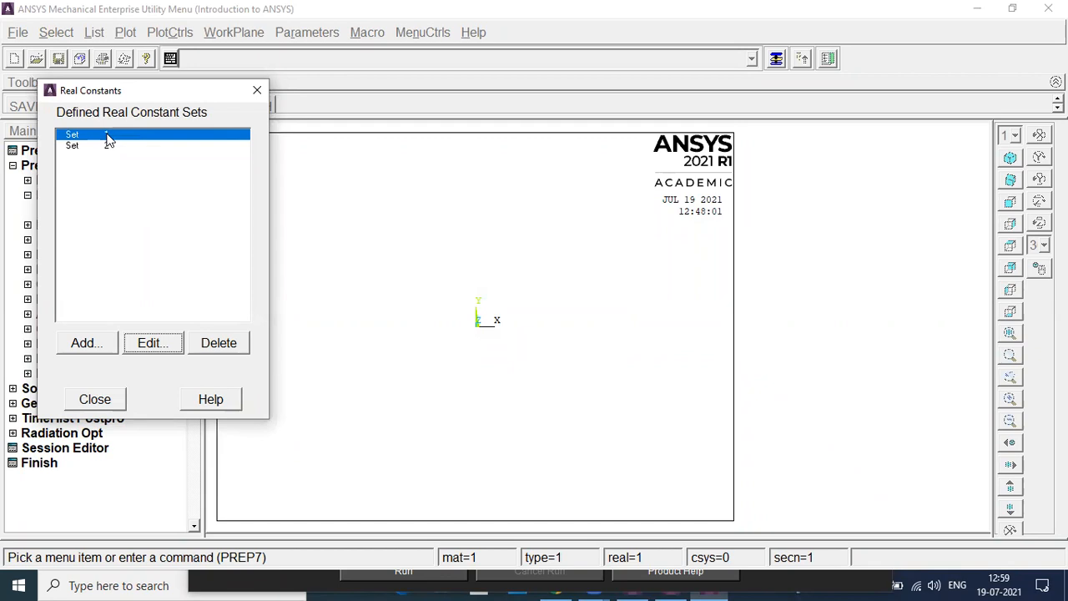
{"action": "left_click", "coordinate": [95, 399]}
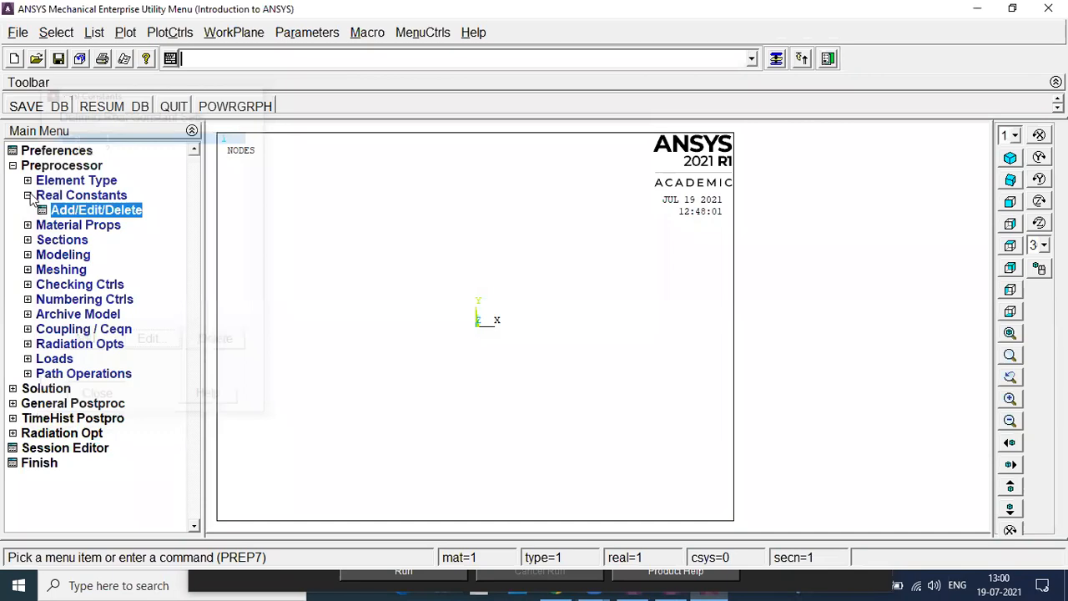
{"action": "left_click", "coordinate": [27, 196]}
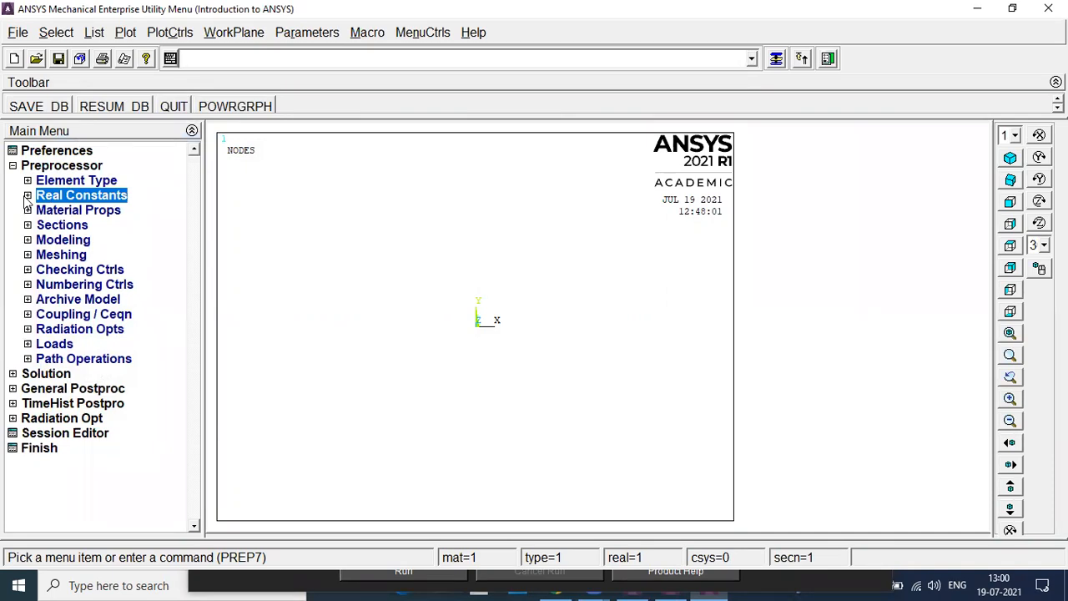
Step: Examine the thermal material models available for material model number 1 and close the material definition window
{"action": "left_click", "coordinate": [75, 213]}
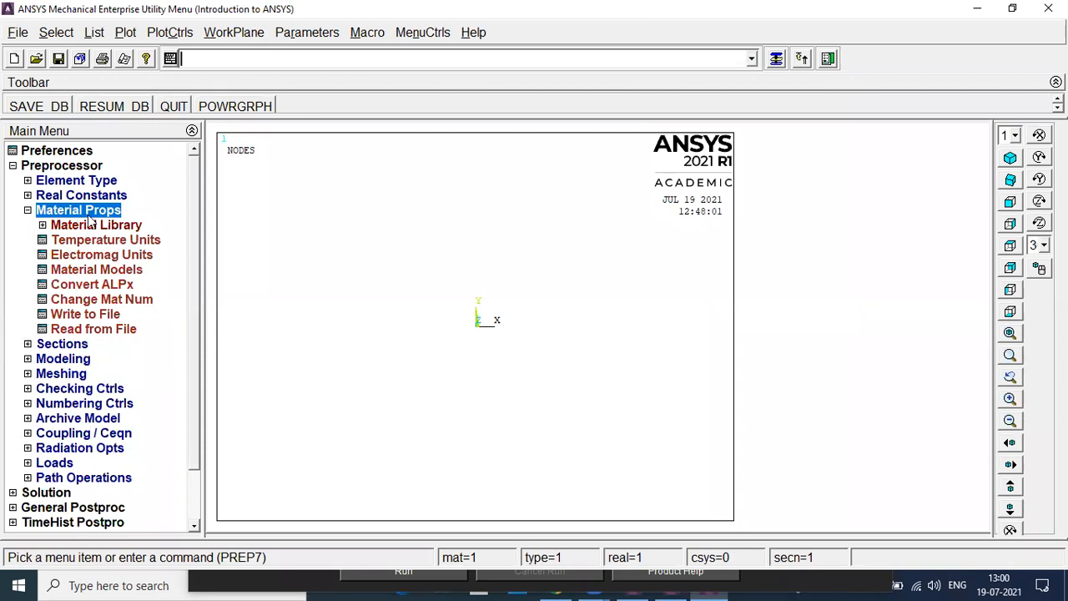
{"action": "double_click", "coordinate": [90, 269]}
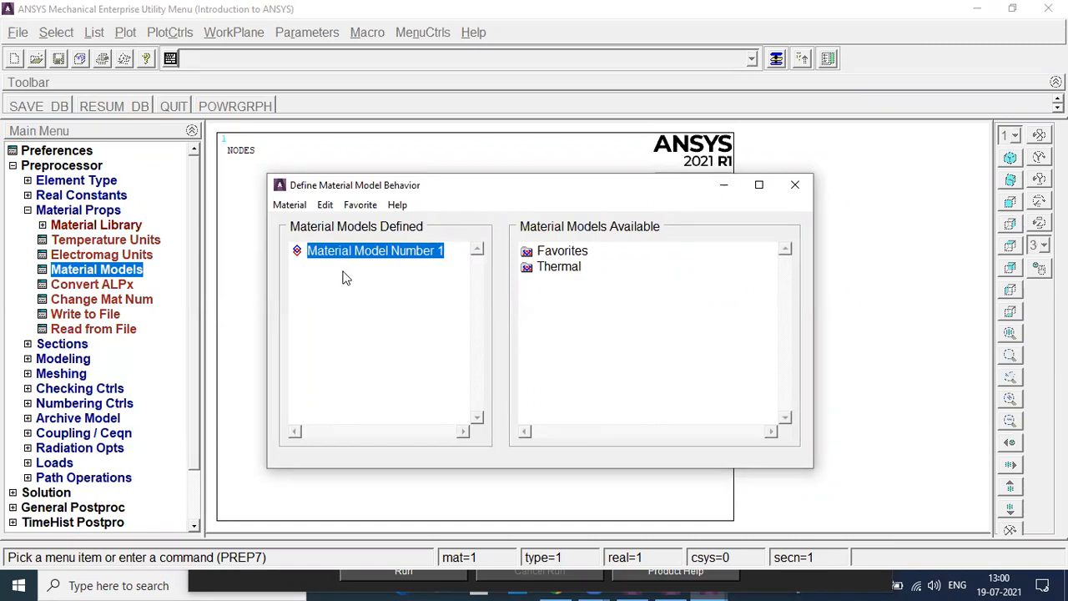
{"action": "double_click", "coordinate": [564, 268]}
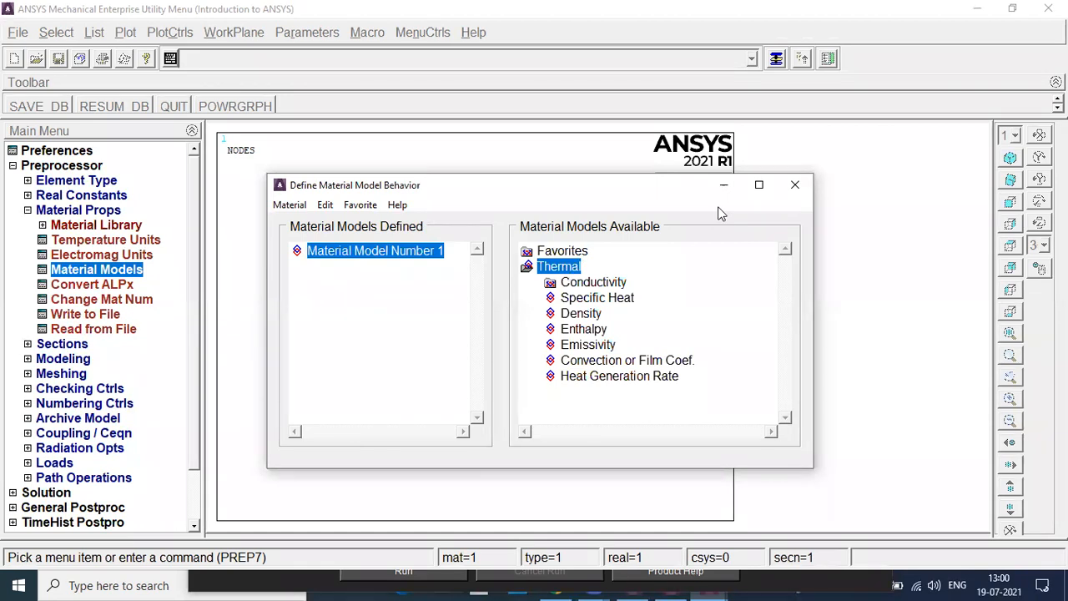
{"action": "left_click_drag", "start_coordinate": [519, 191], "coordinate": [527, 277]}
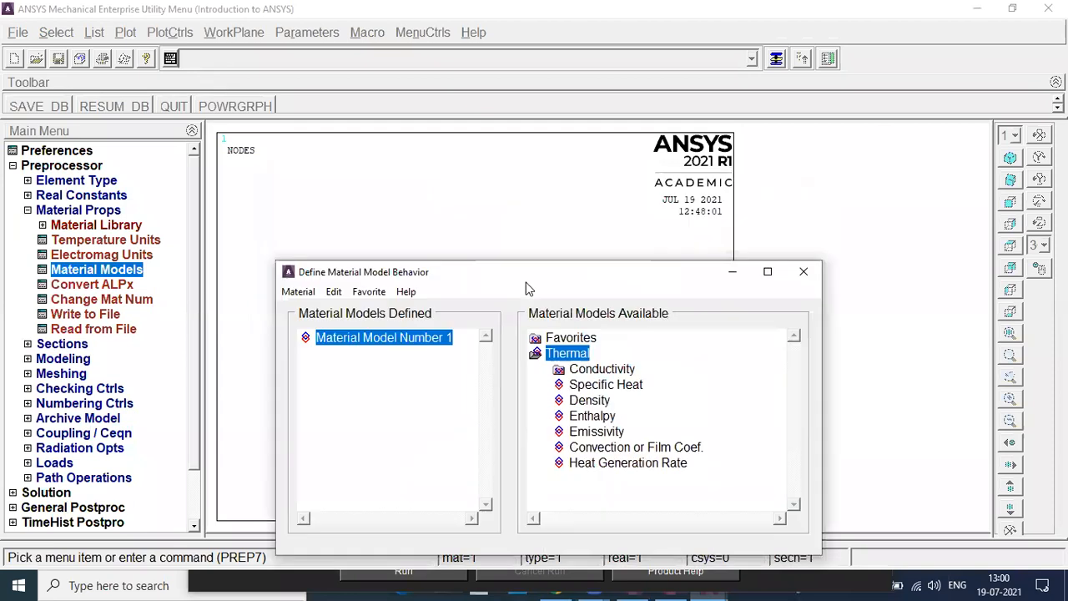
{"action": "left_click", "coordinate": [805, 273]}
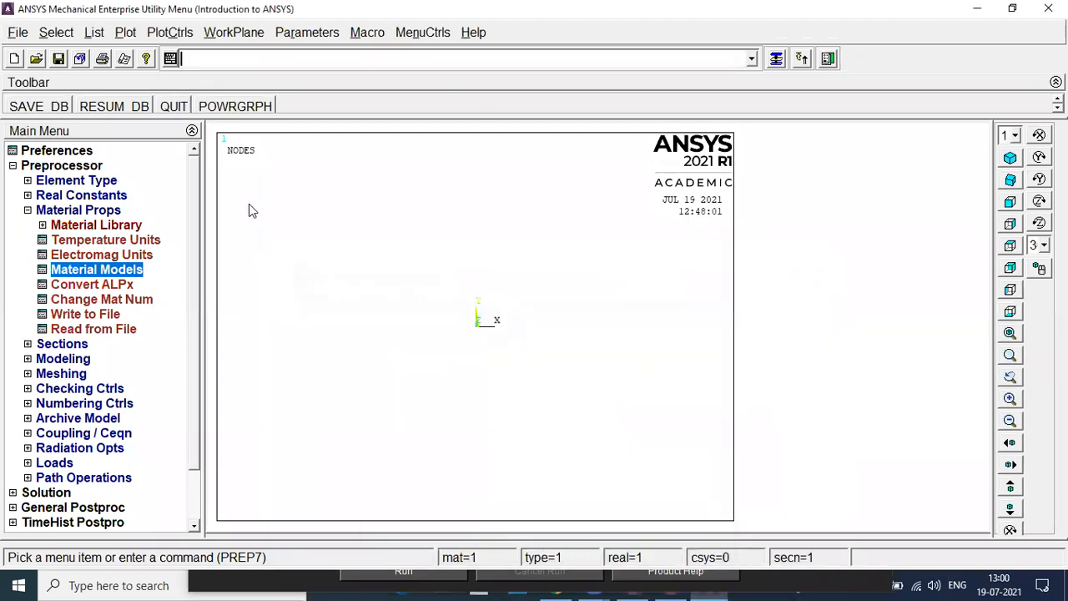
Step: Review the defined element types and close the list without changes
{"action": "left_click", "coordinate": [77, 181]}
{"action": "left_click", "coordinate": [86, 193]}
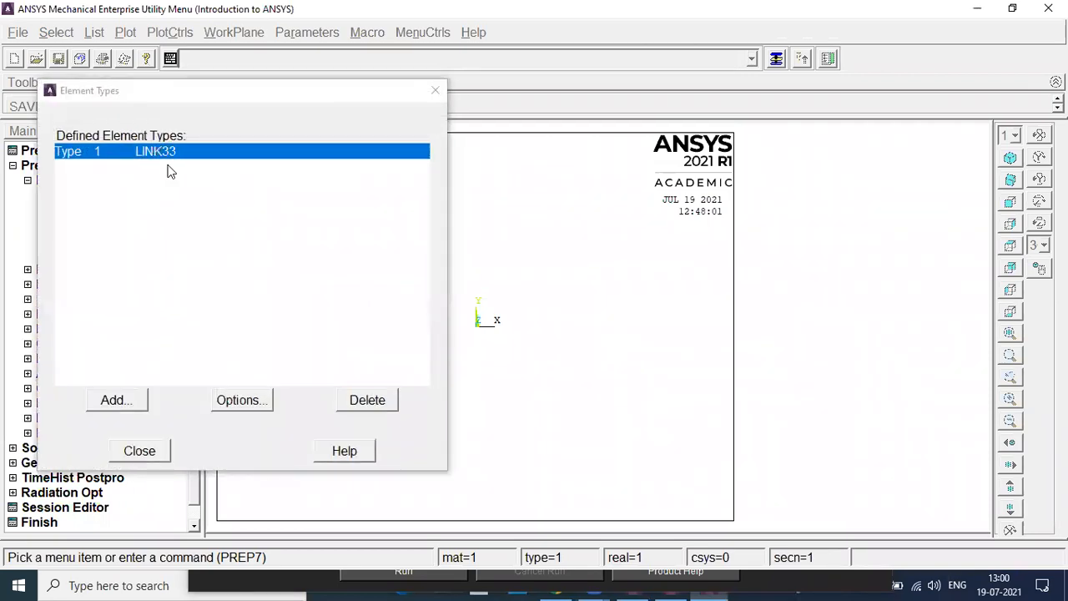
{"action": "left_click", "coordinate": [140, 450]}
Step: Try an isotropic thermal conductivity KXX of 50 for material 1, cancel it and close the material models
{"action": "left_click", "coordinate": [66, 286]}
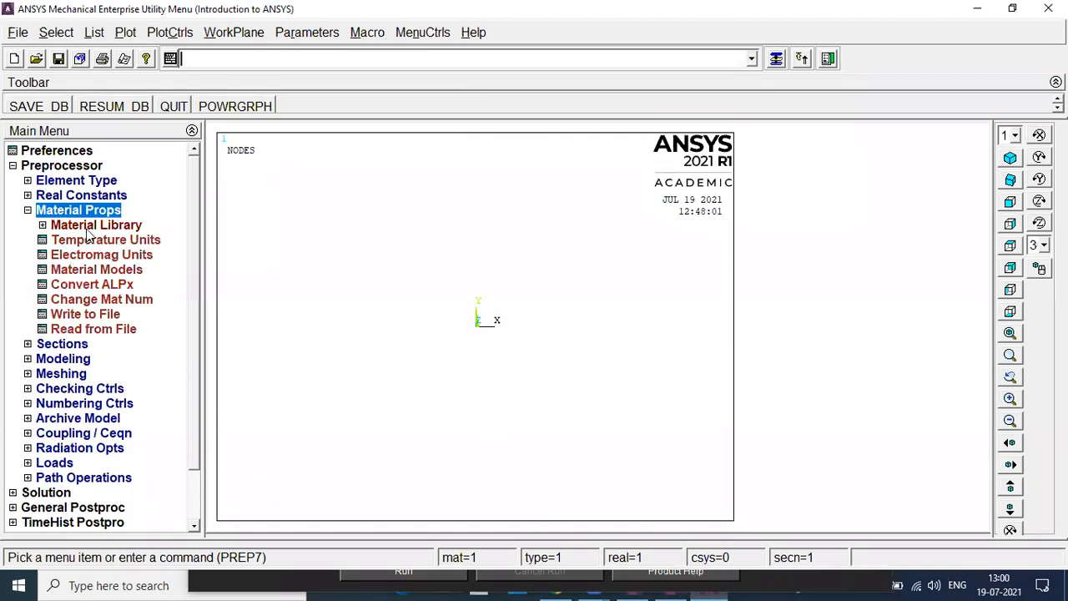
{"action": "left_click", "coordinate": [97, 271]}
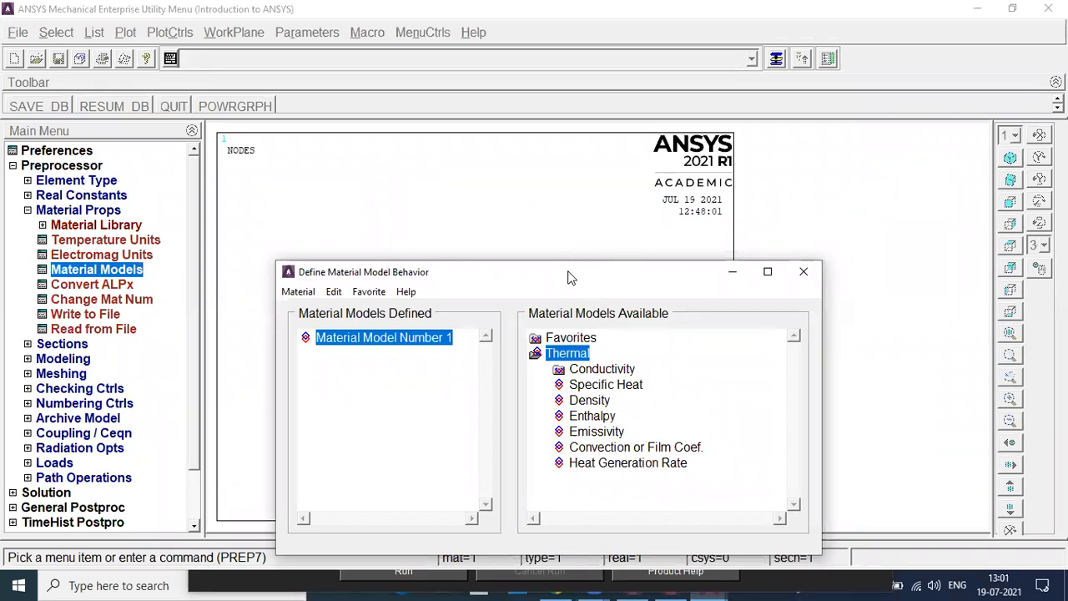
{"action": "left_click_drag", "start_coordinate": [571, 277], "coordinate": [527, 210]}
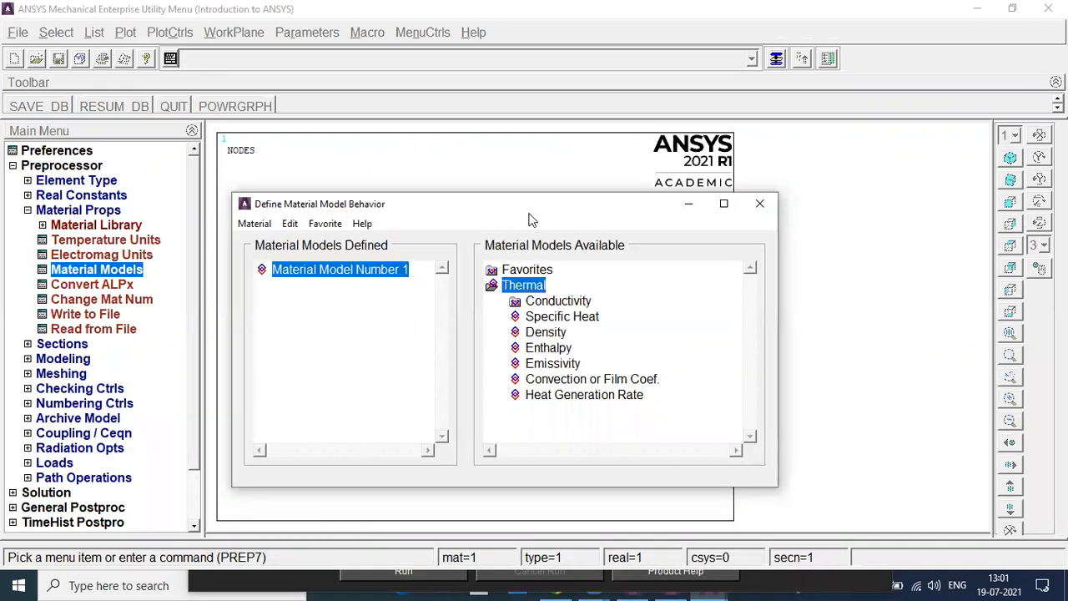
{"action": "double_click", "coordinate": [559, 302]}
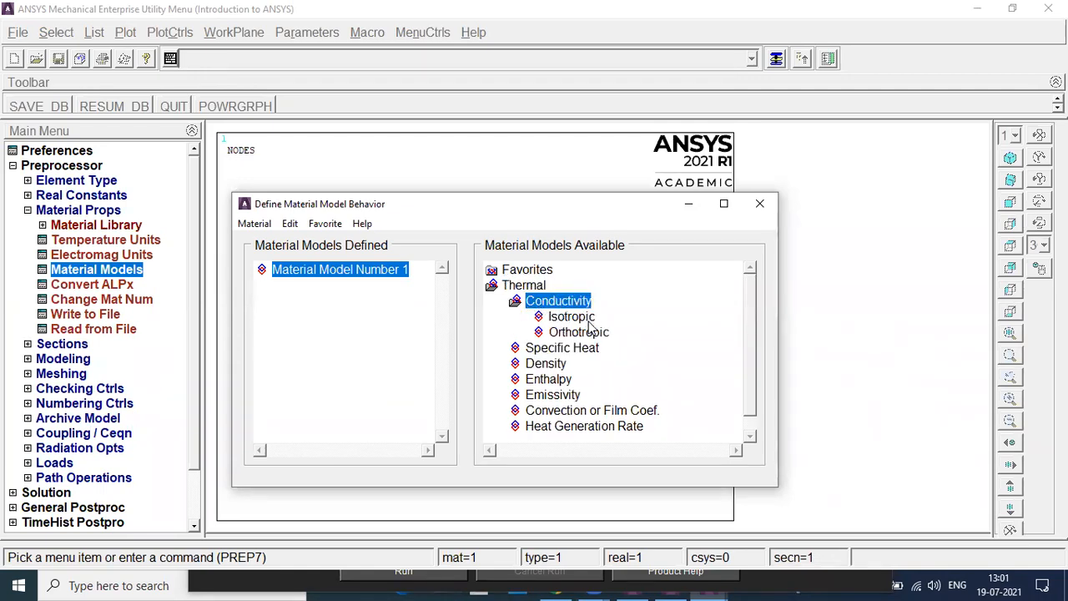
{"action": "double_click", "coordinate": [584, 320]}
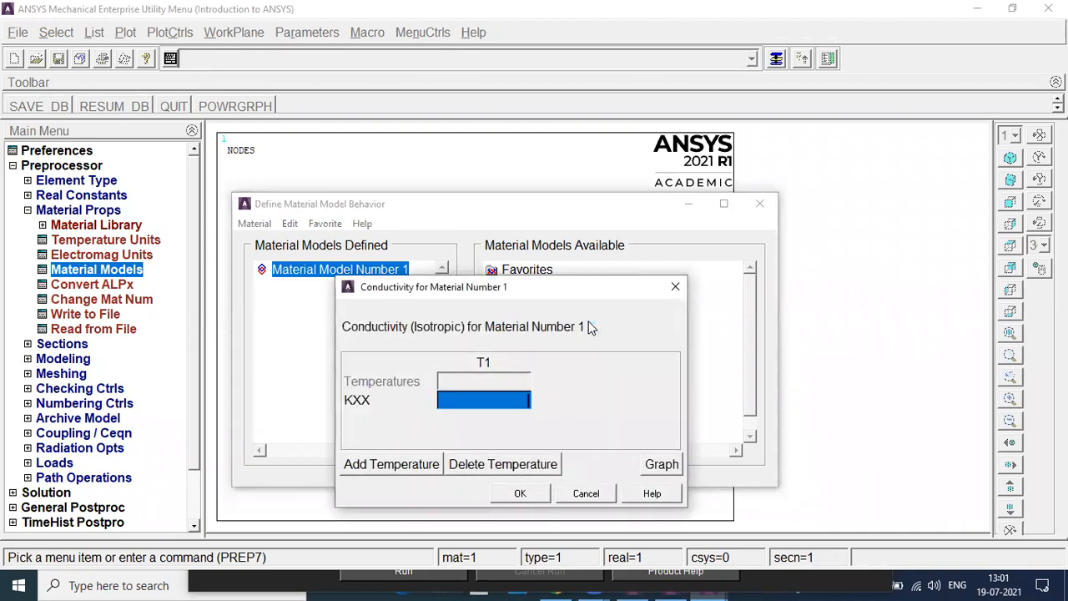
{"action": "type", "text": "50"}
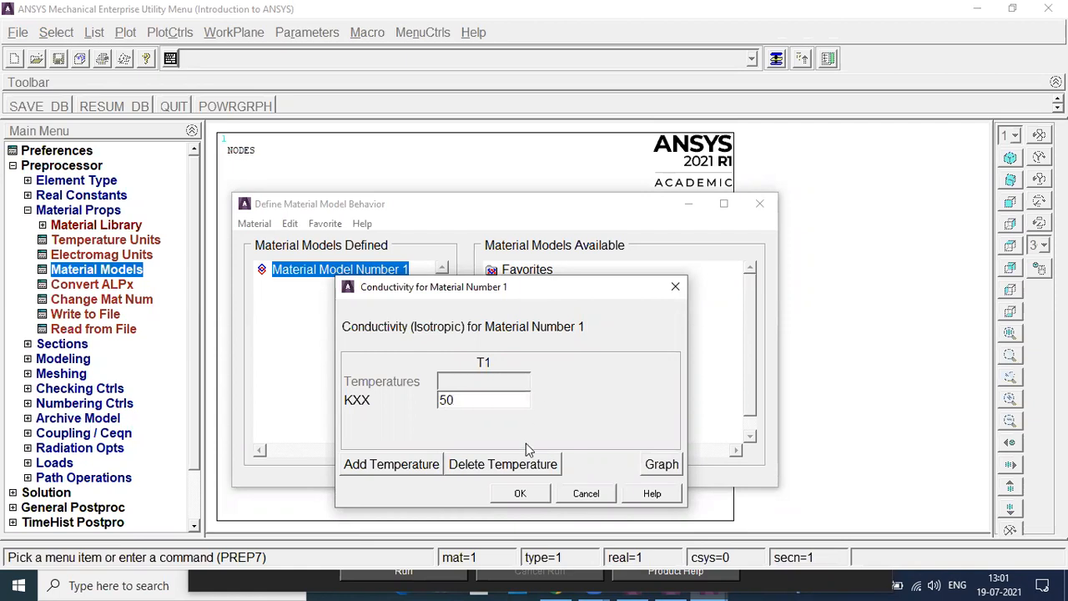
{"action": "left_click", "coordinate": [588, 494]}
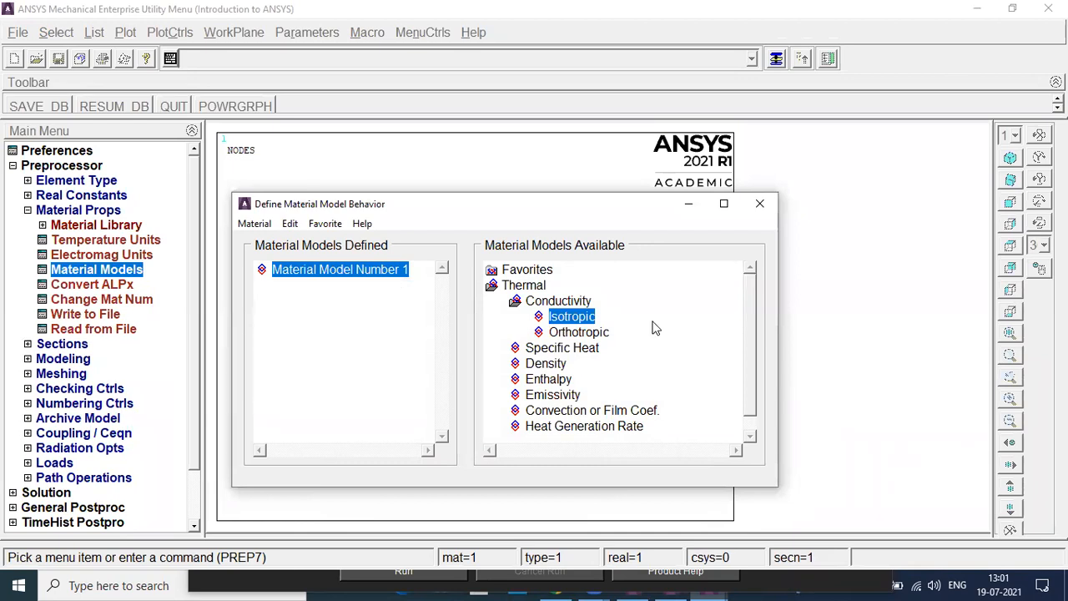
{"action": "left_click", "coordinate": [760, 208]}
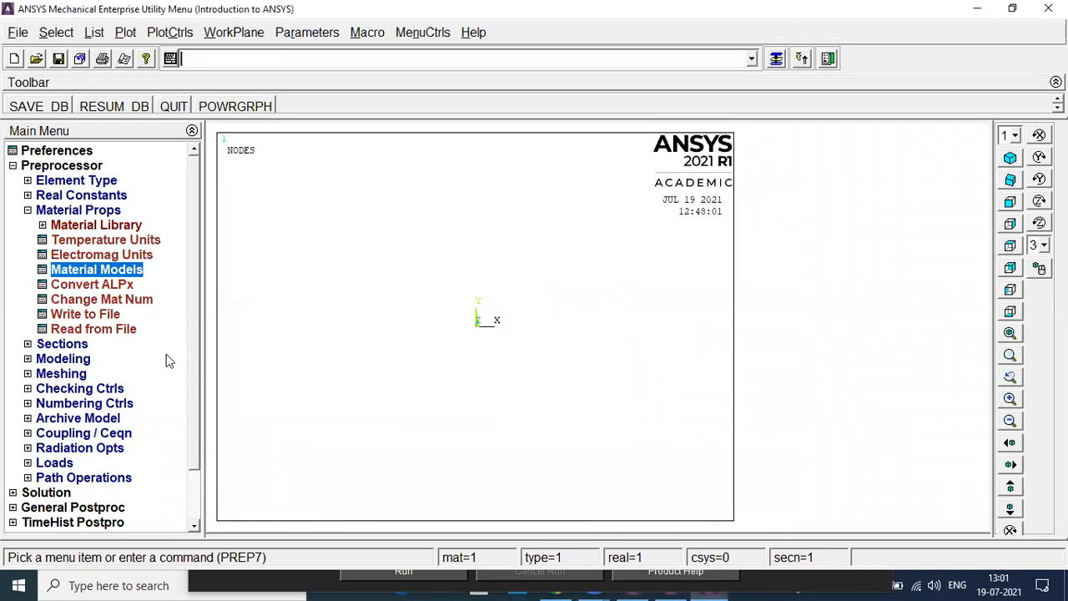
{"action": "left_click", "coordinate": [28, 209]}
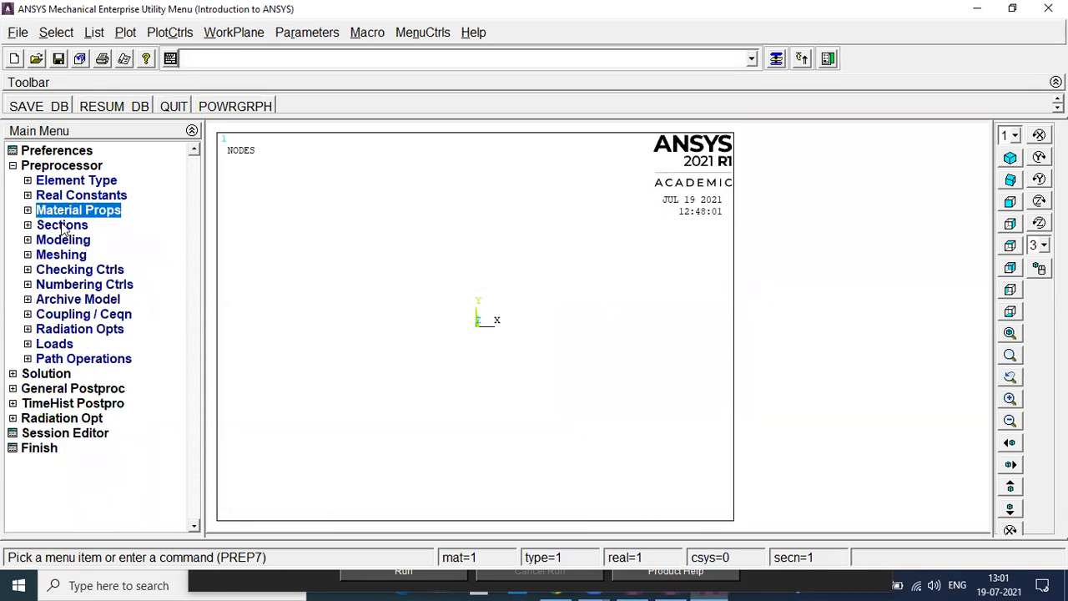
Step: Enable the Structural discipline and disable Thermal in the GUI filtering preferences
{"action": "left_click", "coordinate": [63, 226]}
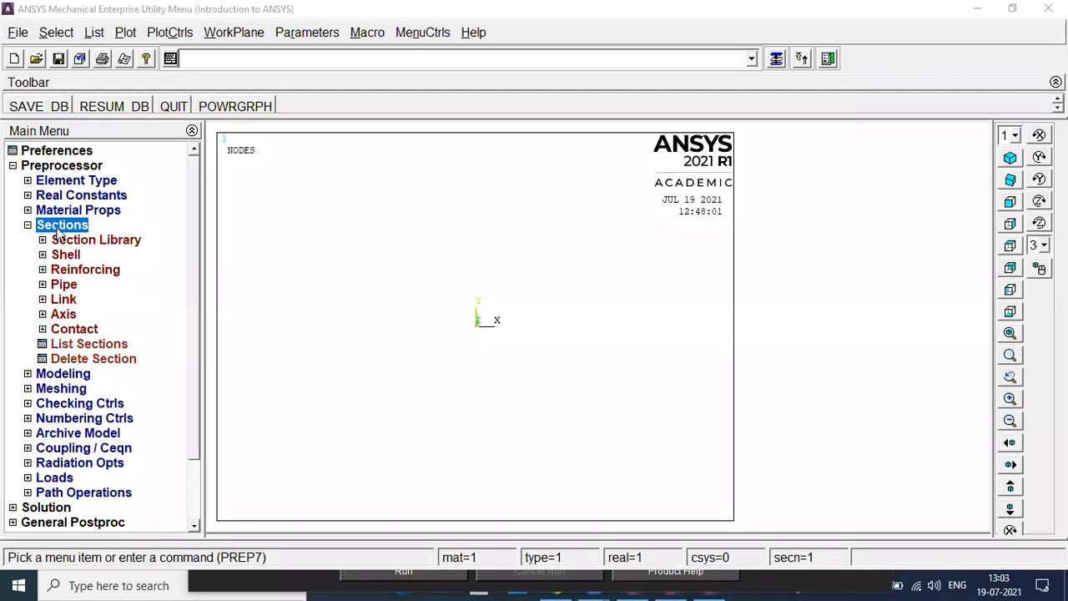
{"action": "left_click", "coordinate": [62, 151]}
{"action": "left_click", "coordinate": [600, 259]}
{"action": "left_click", "coordinate": [600, 239]}
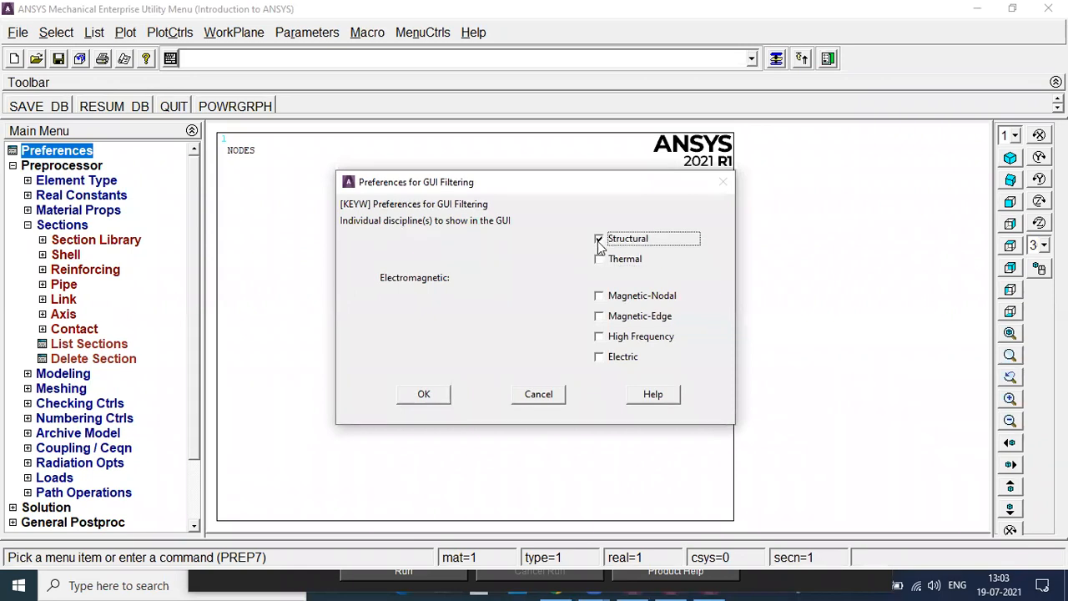
{"action": "left_click", "coordinate": [426, 395]}
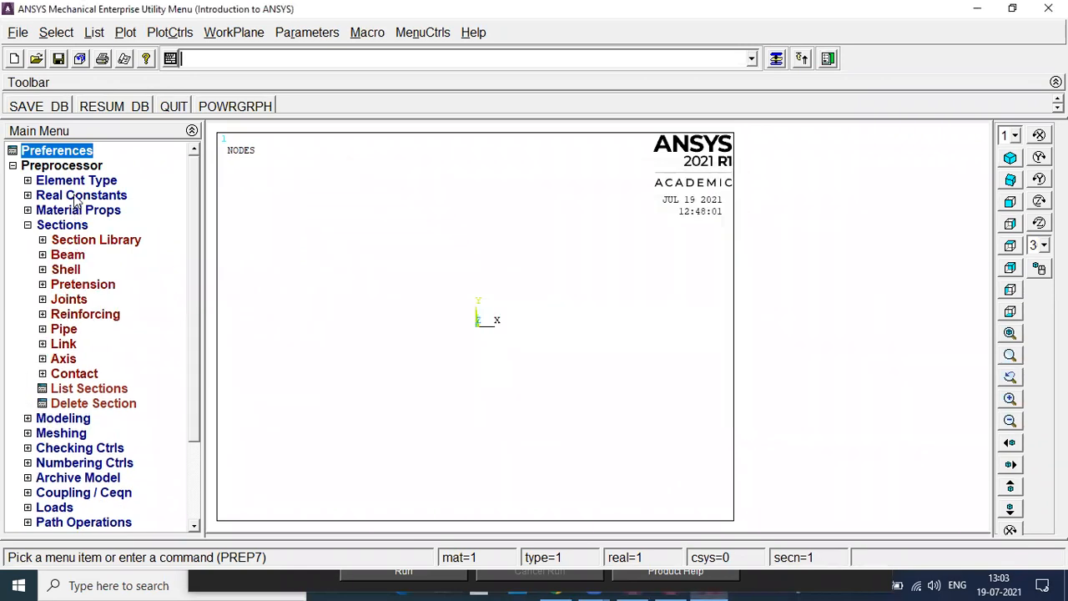
Step: Add a Beam 2 node 188 element type with reference number 2 and close the element types
{"action": "left_click", "coordinate": [80, 181]}
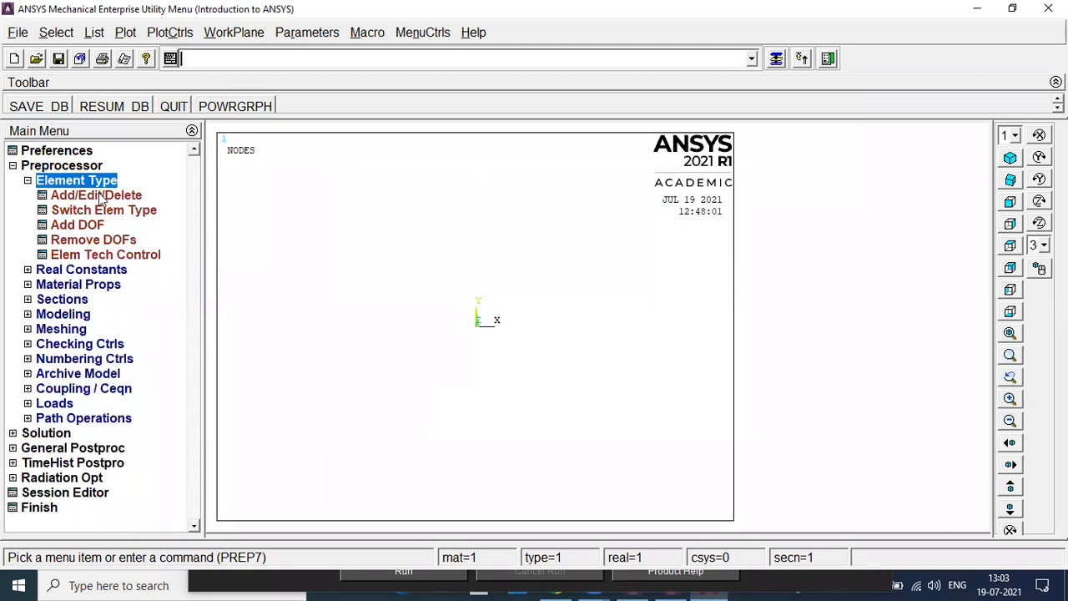
{"action": "left_click", "coordinate": [98, 196]}
{"action": "left_click", "coordinate": [129, 404]}
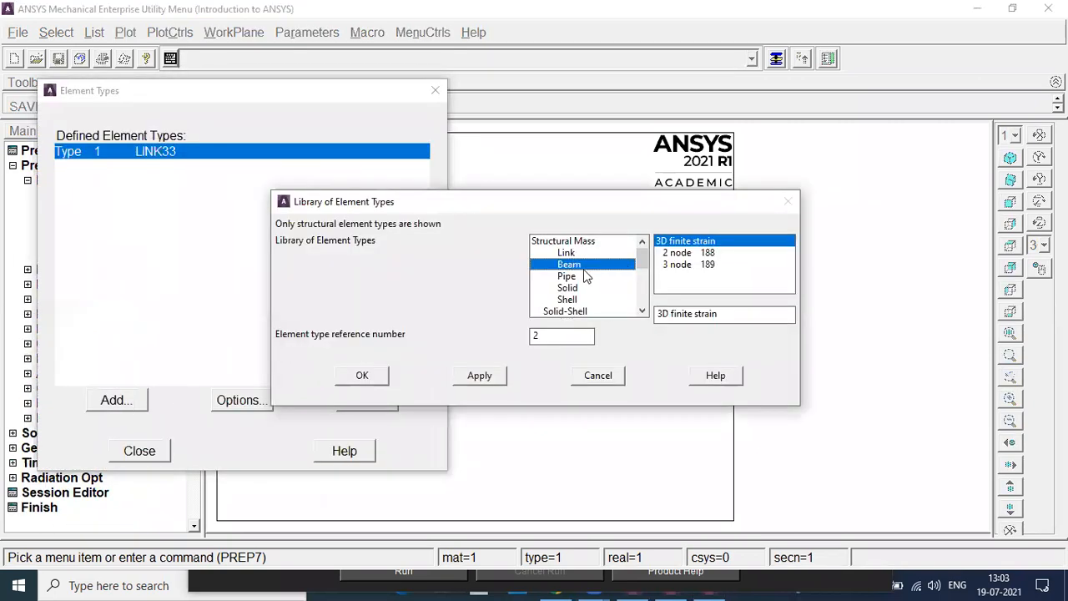
{"action": "left_click", "coordinate": [681, 253]}
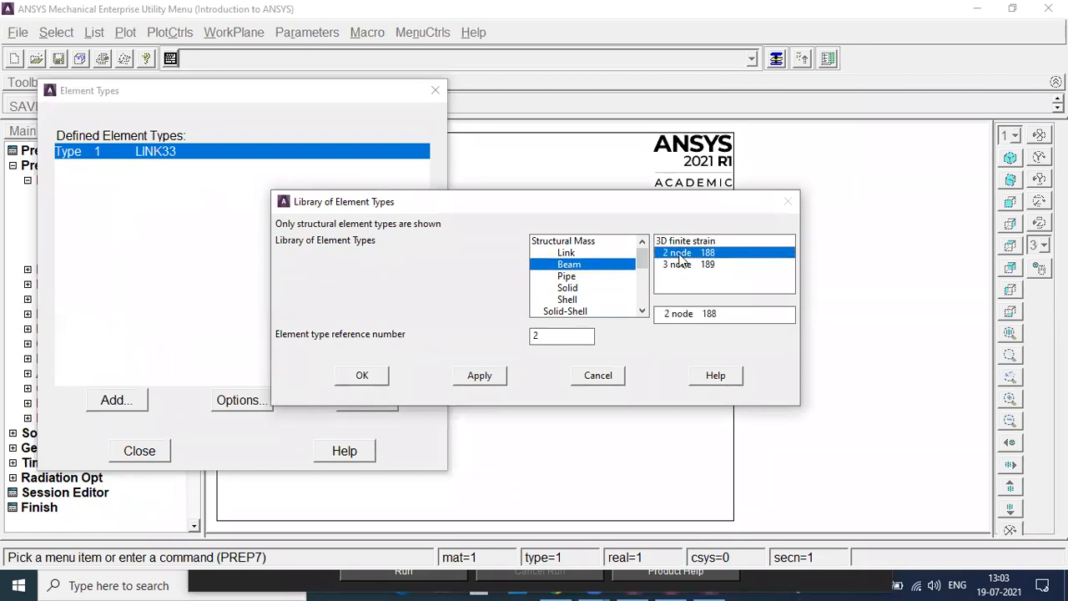
{"action": "left_click", "coordinate": [360, 377]}
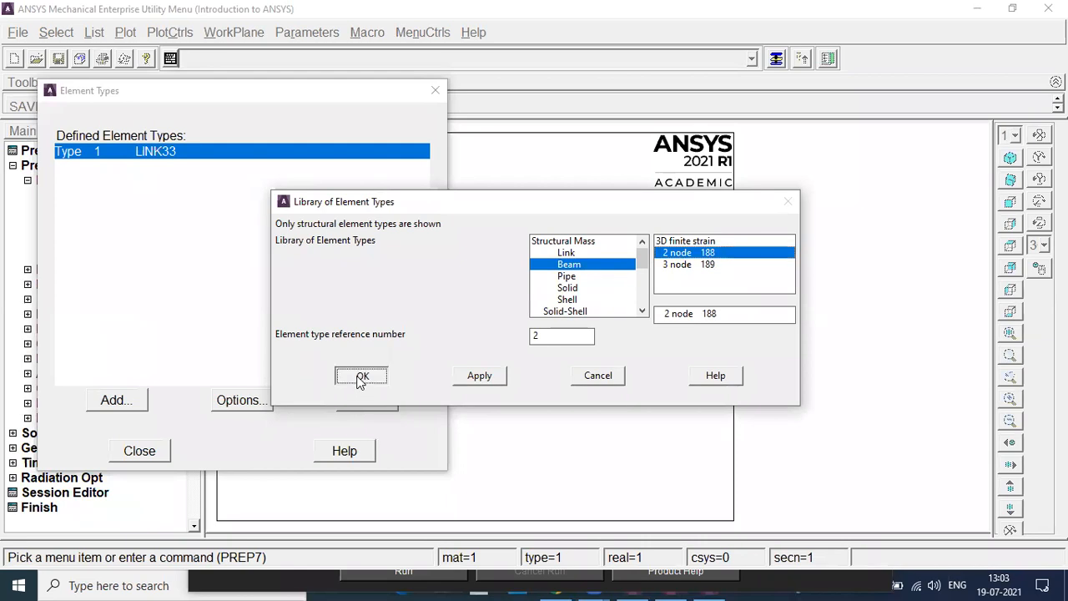
{"action": "left_click", "coordinate": [152, 454]}
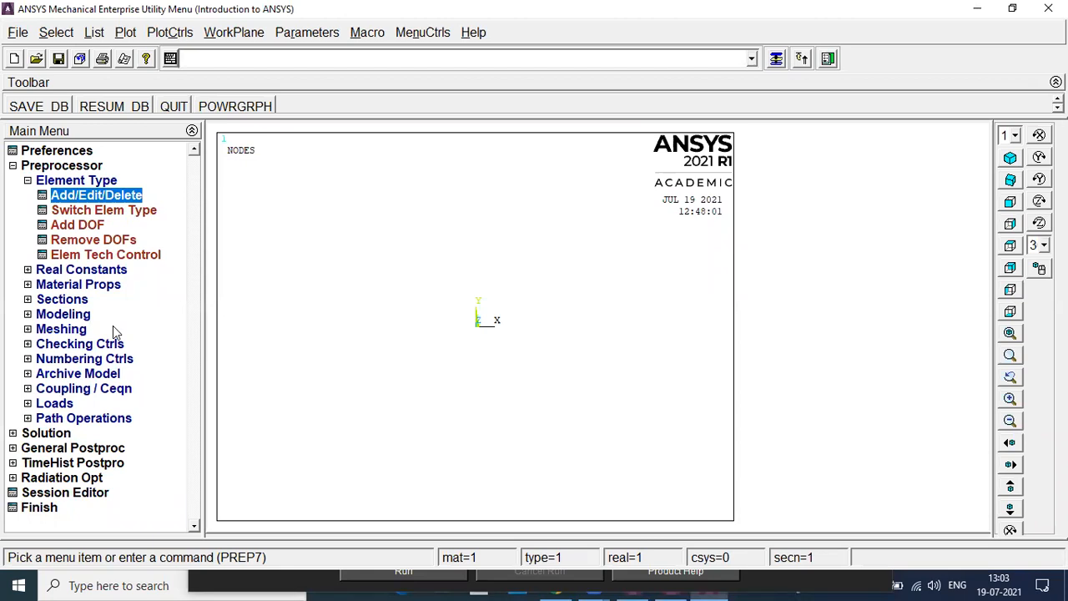
Step: Try to add a real constant set for the BEAM188 element type and close the real constants
{"action": "left_click", "coordinate": [81, 269]}
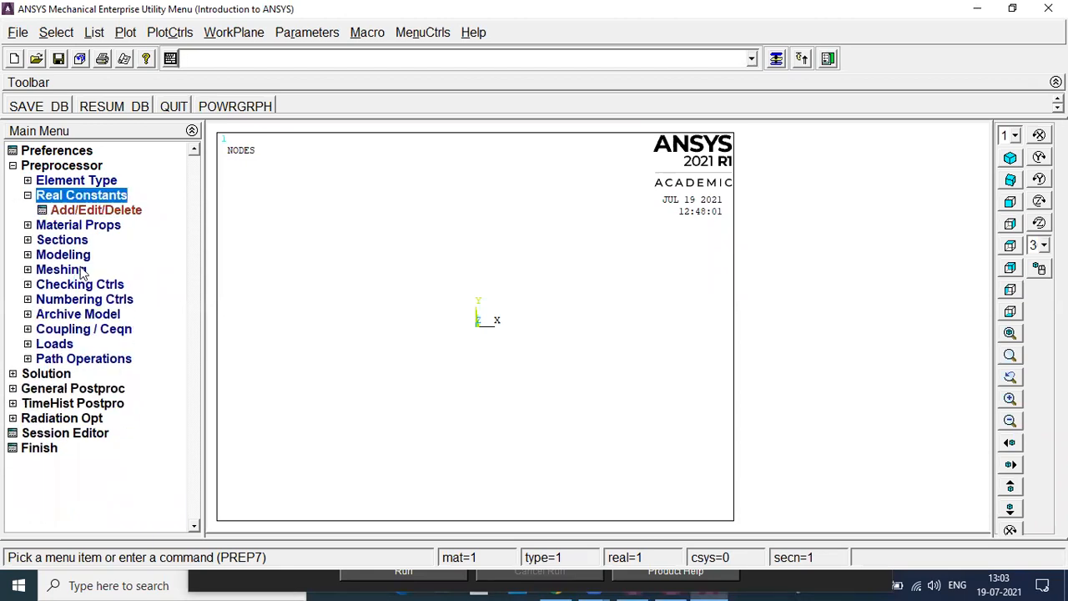
{"action": "left_click", "coordinate": [86, 212]}
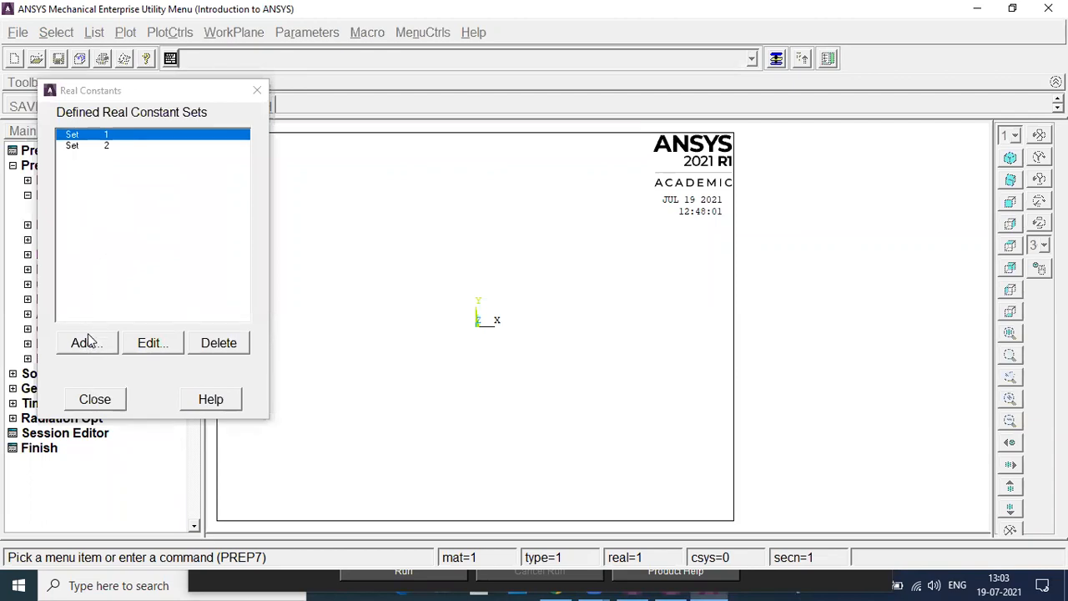
{"action": "left_click", "coordinate": [121, 147]}
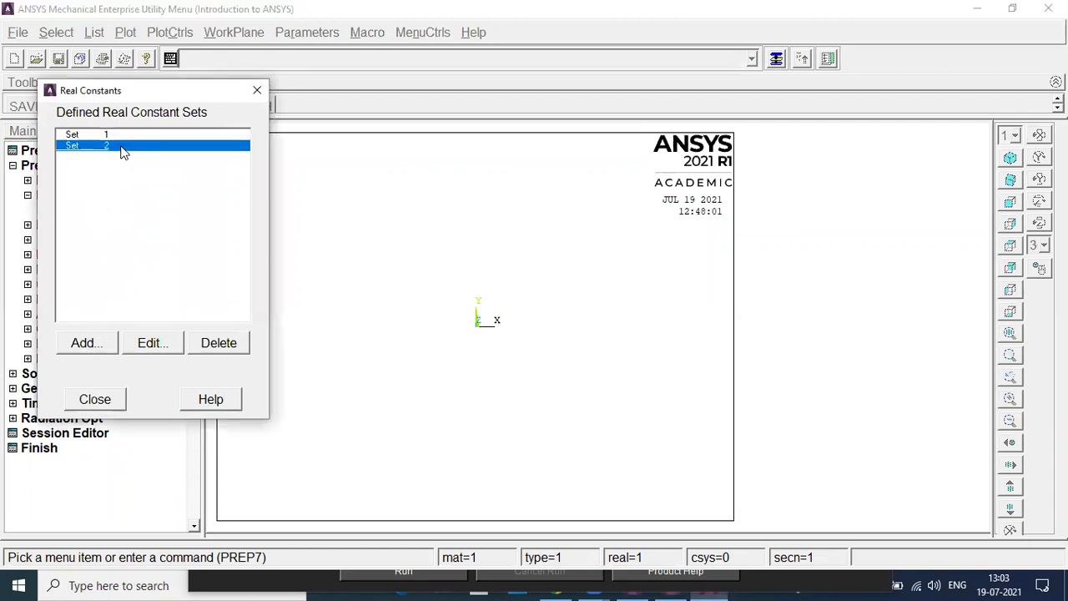
{"action": "left_click", "coordinate": [82, 345]}
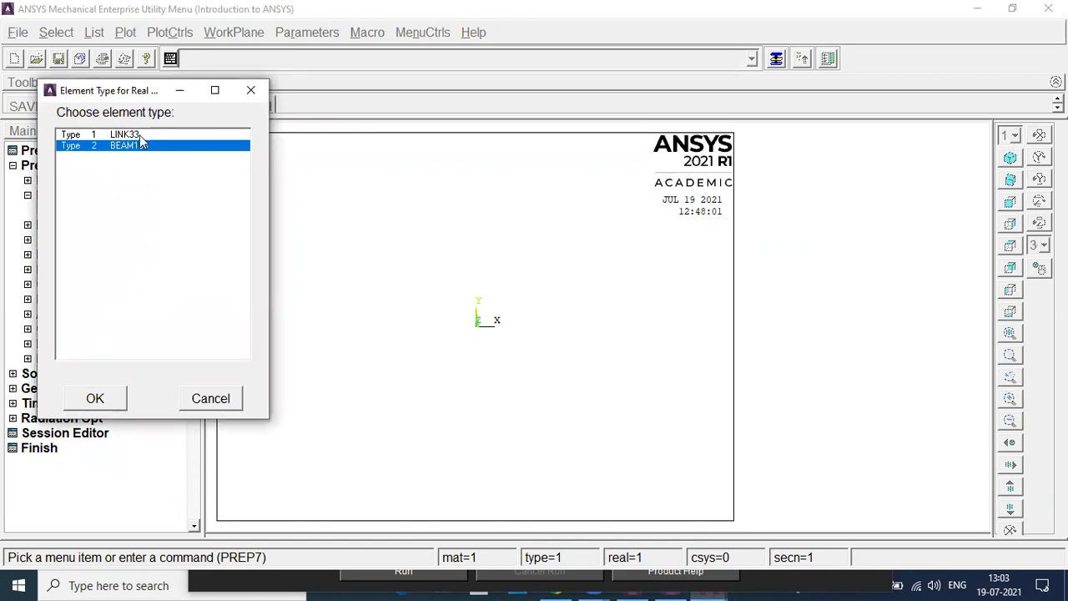
{"action": "left_click", "coordinate": [99, 400]}
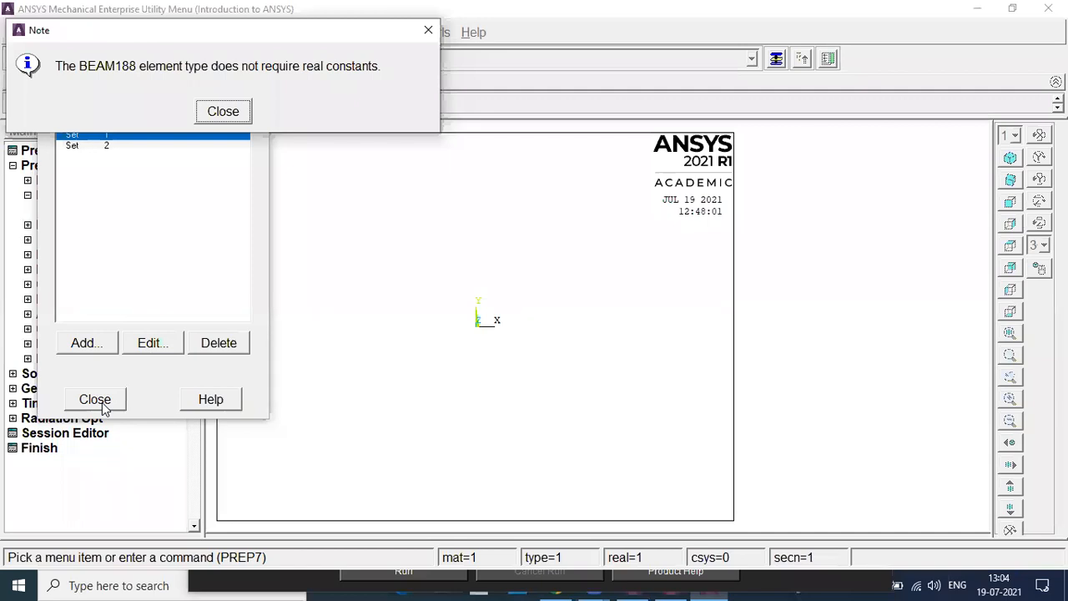
{"action": "left_click", "coordinate": [241, 111]}
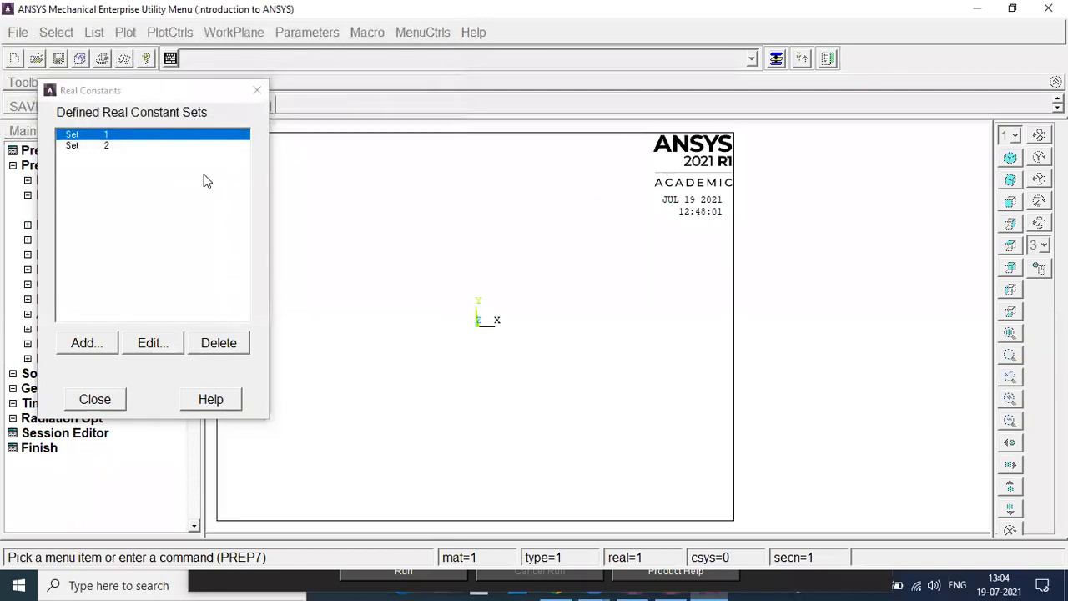
{"action": "left_click", "coordinate": [95, 399]}
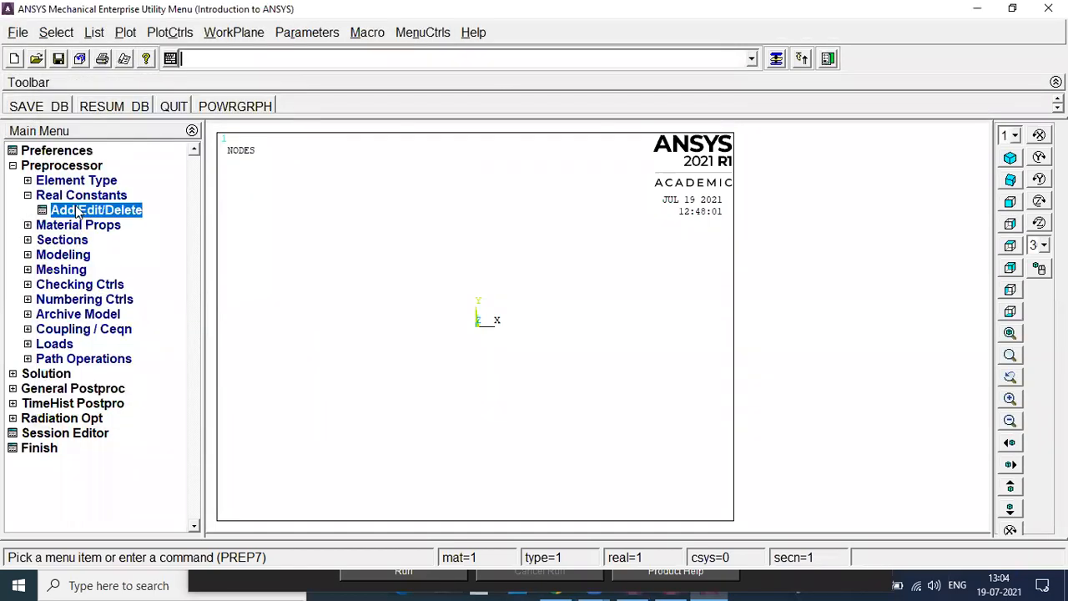
Step: Examine the common beam section settings for shape, offset and dimensions, and close the Beam Tool without changes
{"action": "left_click", "coordinate": [73, 242]}
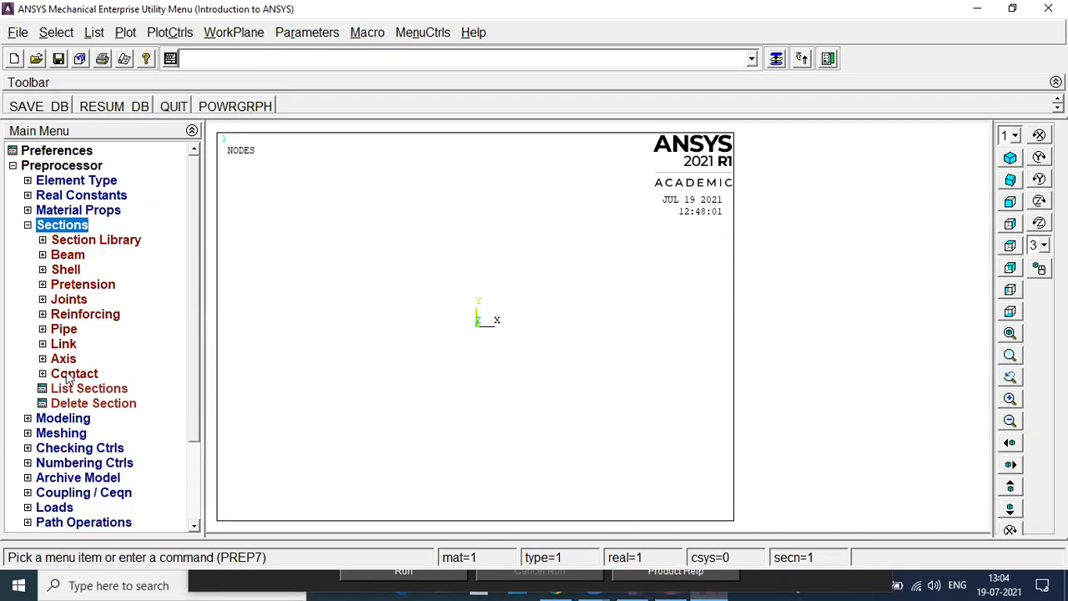
{"action": "left_click", "coordinate": [68, 256]}
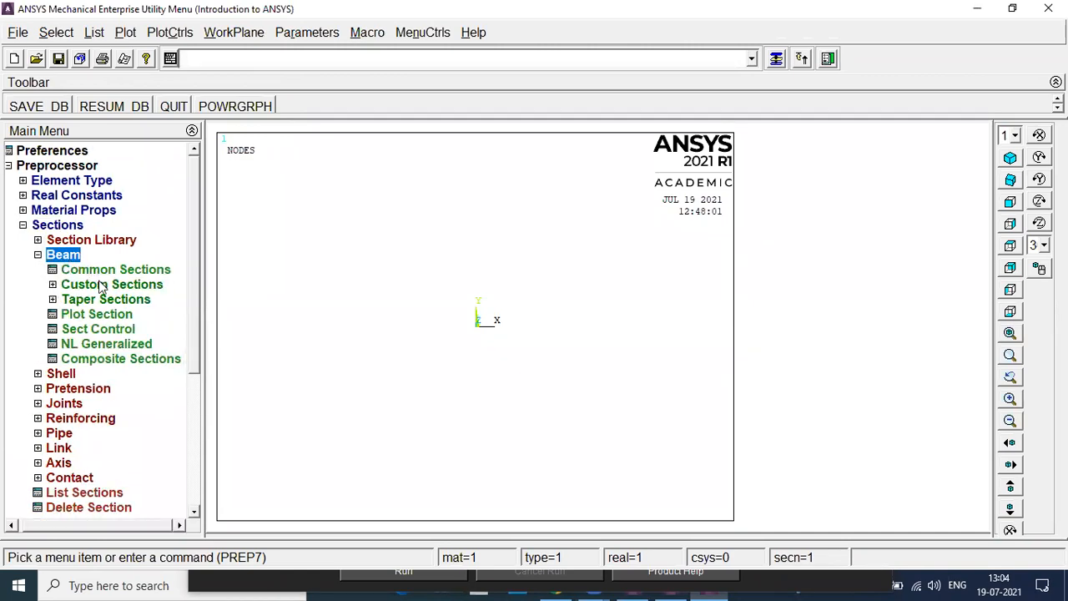
{"action": "left_click", "coordinate": [93, 271]}
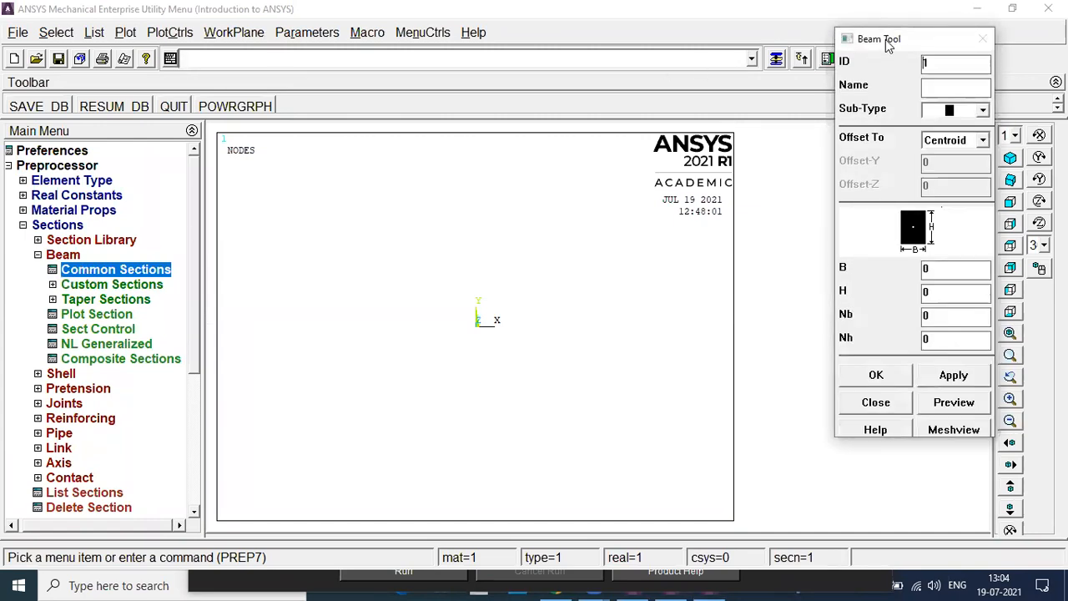
{"action": "left_click_drag", "start_coordinate": [886, 40], "coordinate": [505, 156]}
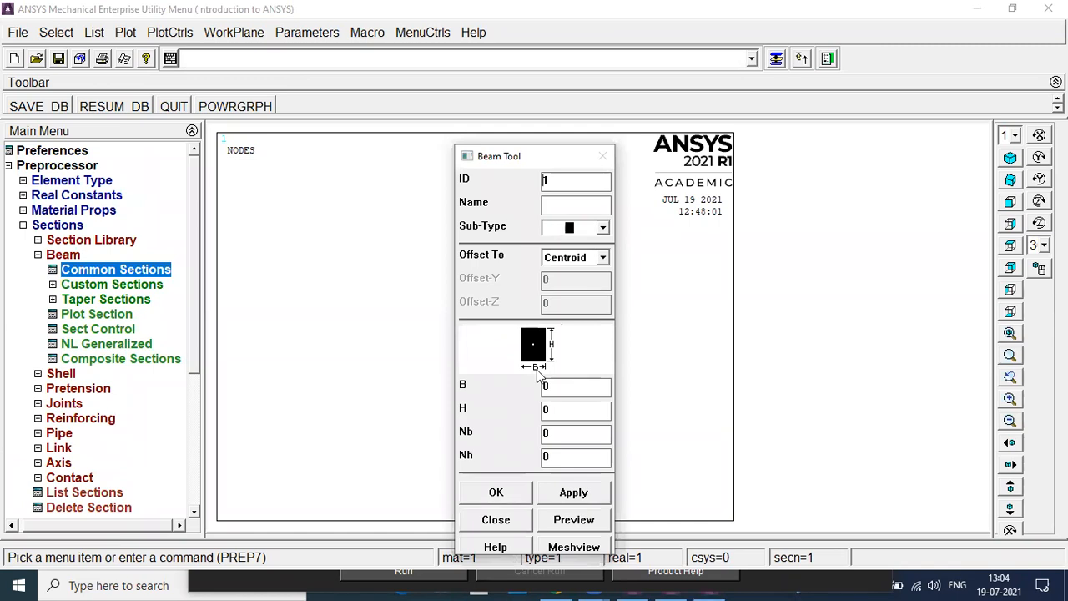
{"action": "left_click", "coordinate": [559, 407]}
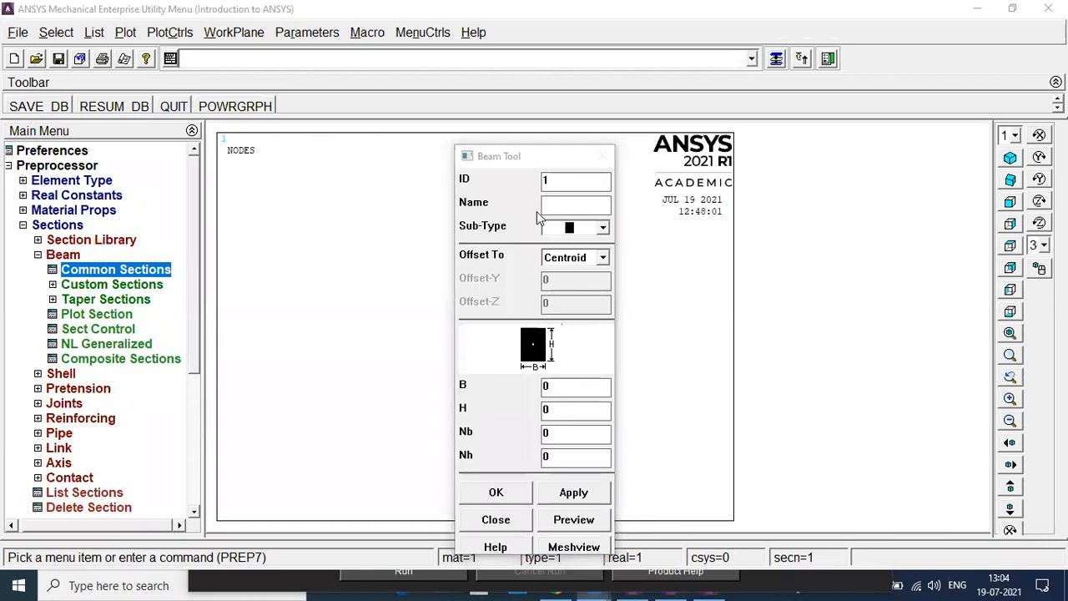
{"action": "left_click", "coordinate": [605, 160]}
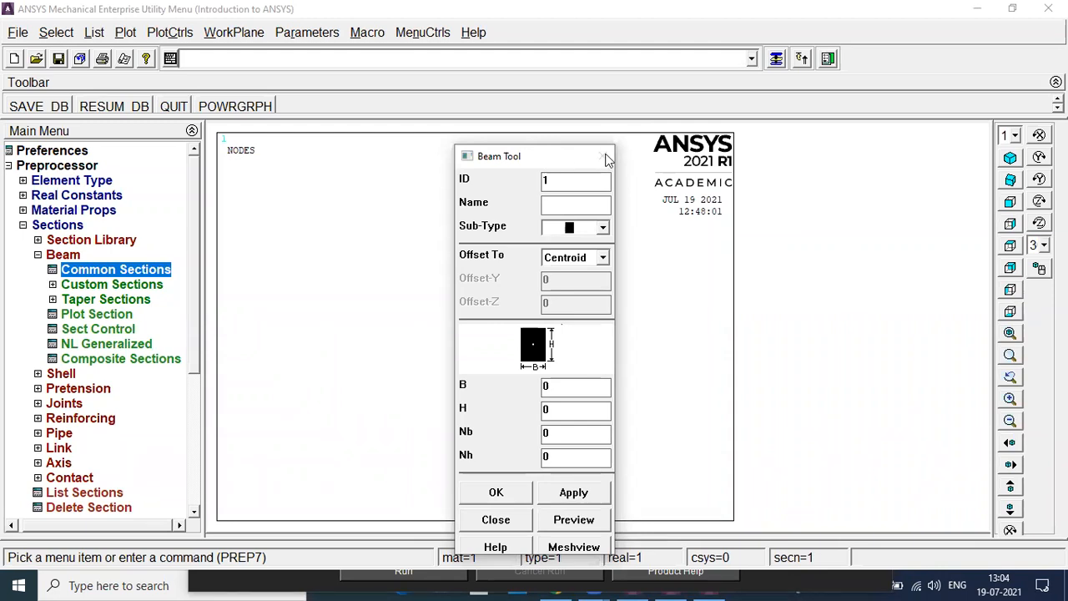
{"action": "left_click", "coordinate": [498, 520]}
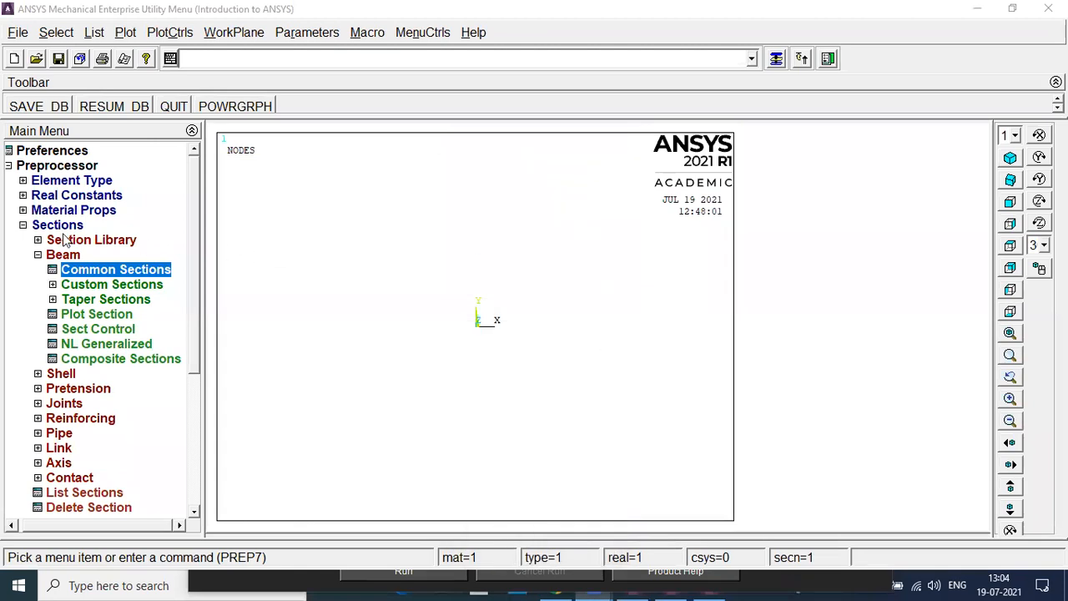
{"action": "left_click", "coordinate": [35, 226]}
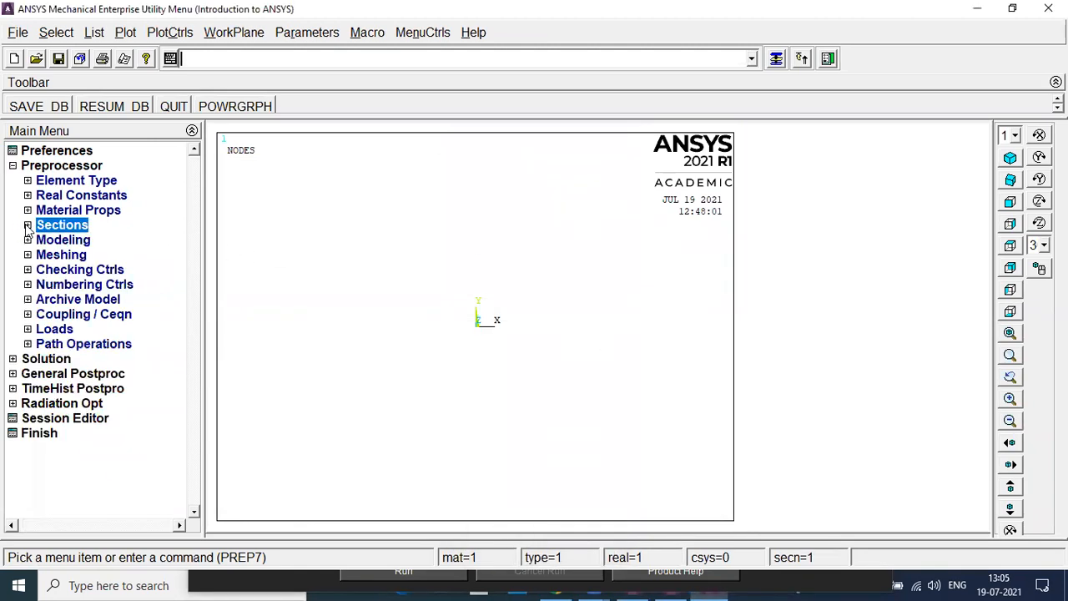
Step: Review the preprocessor's modeling options for creating geometry, including nodes and elements
{"action": "left_click", "coordinate": [66, 241]}
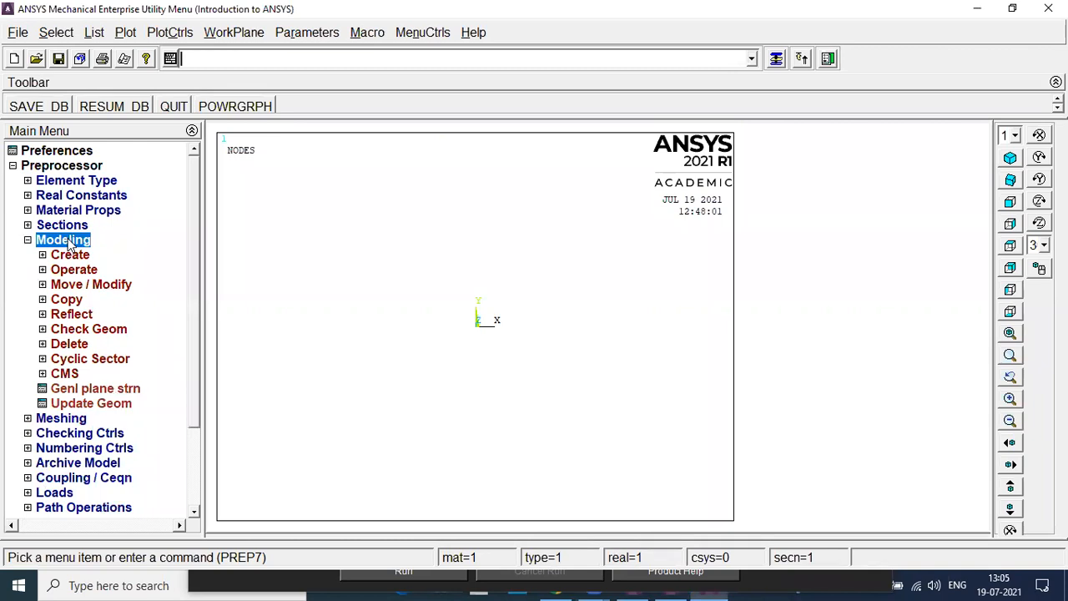
{"action": "left_click", "coordinate": [69, 255]}
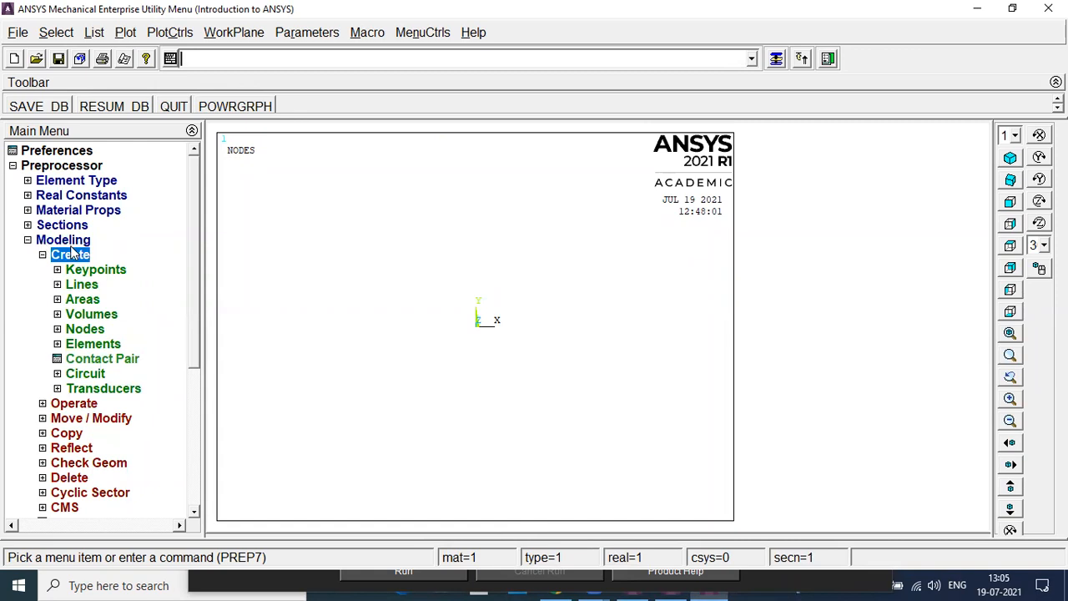
{"action": "left_click", "coordinate": [84, 331]}
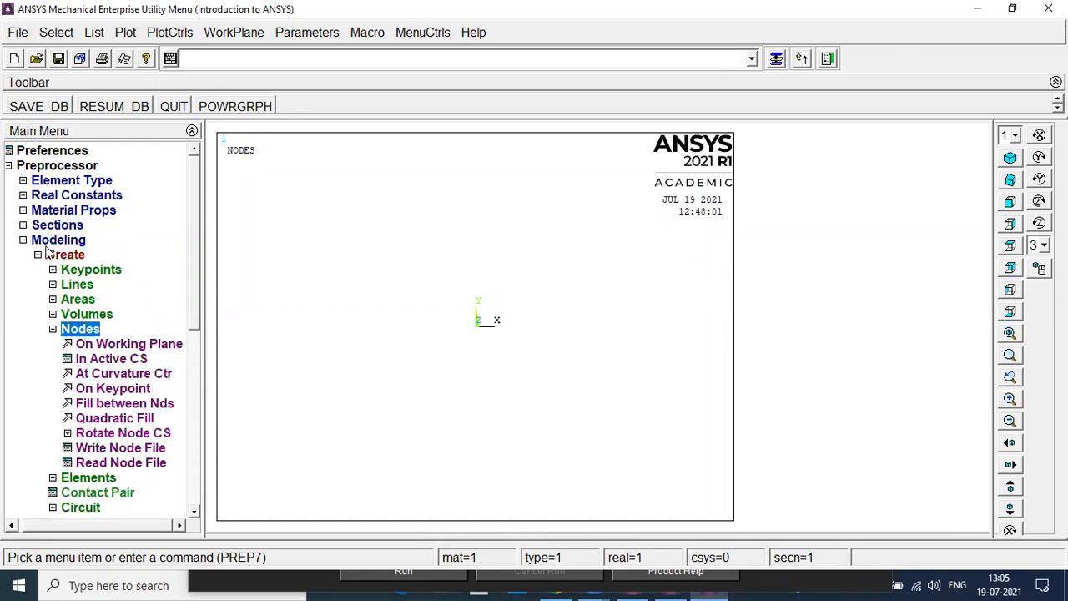
{"action": "left_click", "coordinate": [52, 330]}
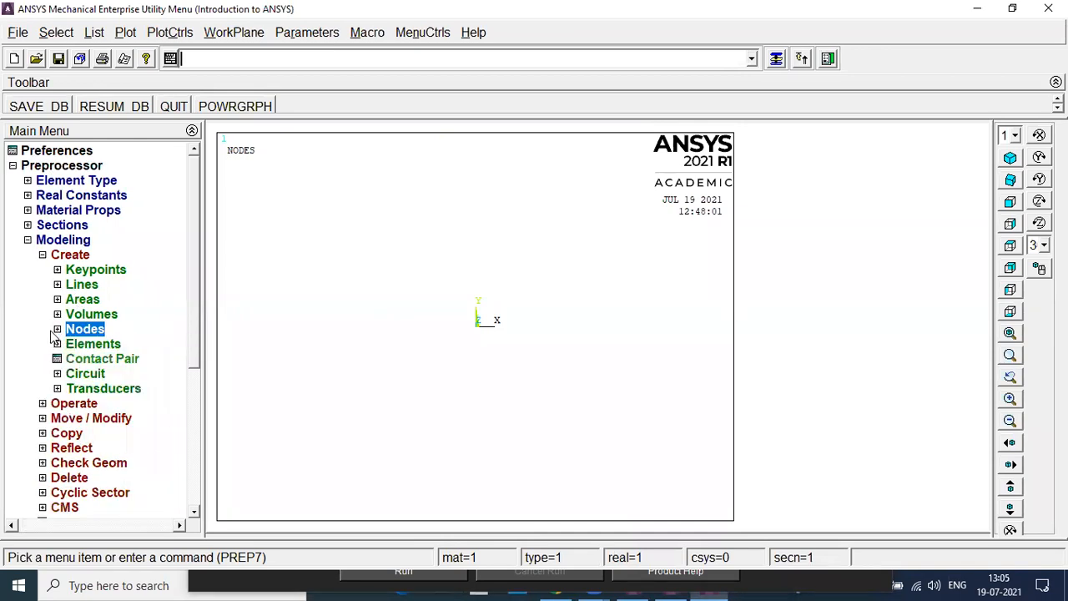
{"action": "left_click", "coordinate": [91, 345]}
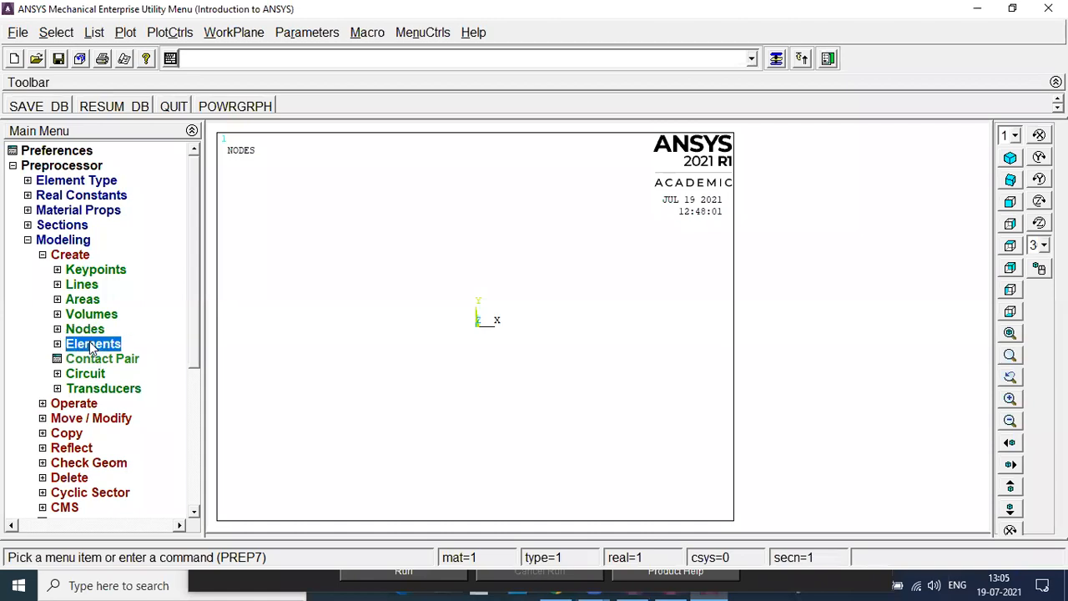
{"action": "left_click", "coordinate": [30, 240]}
Step: Review the preprocessor's options for meshing and for loads
{"action": "left_click", "coordinate": [58, 256]}
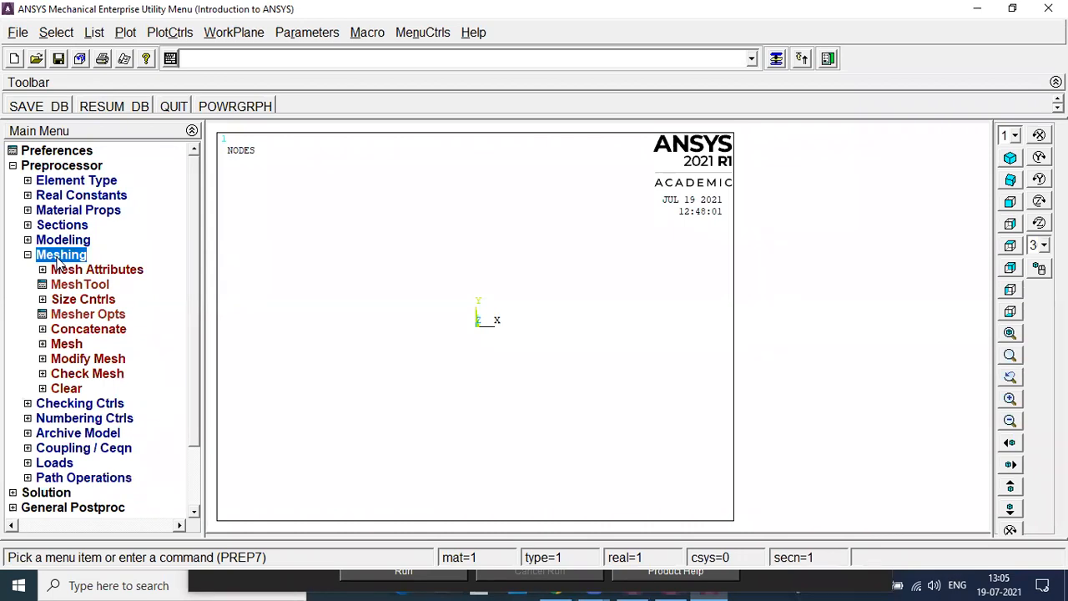
{"action": "left_click", "coordinate": [28, 256]}
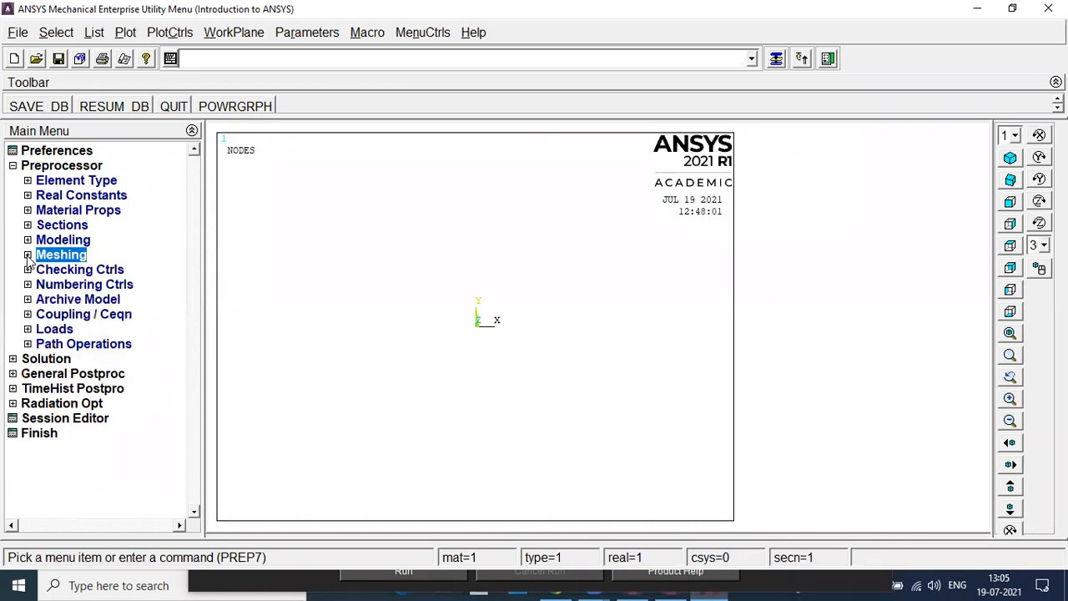
{"action": "left_click", "coordinate": [64, 327]}
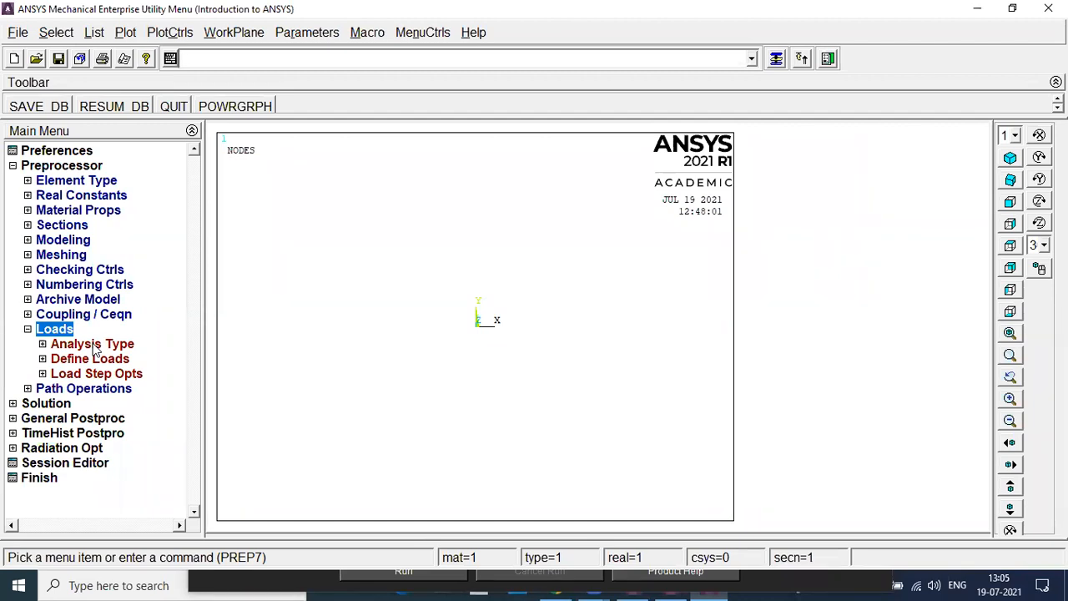
{"action": "left_click", "coordinate": [27, 329]}
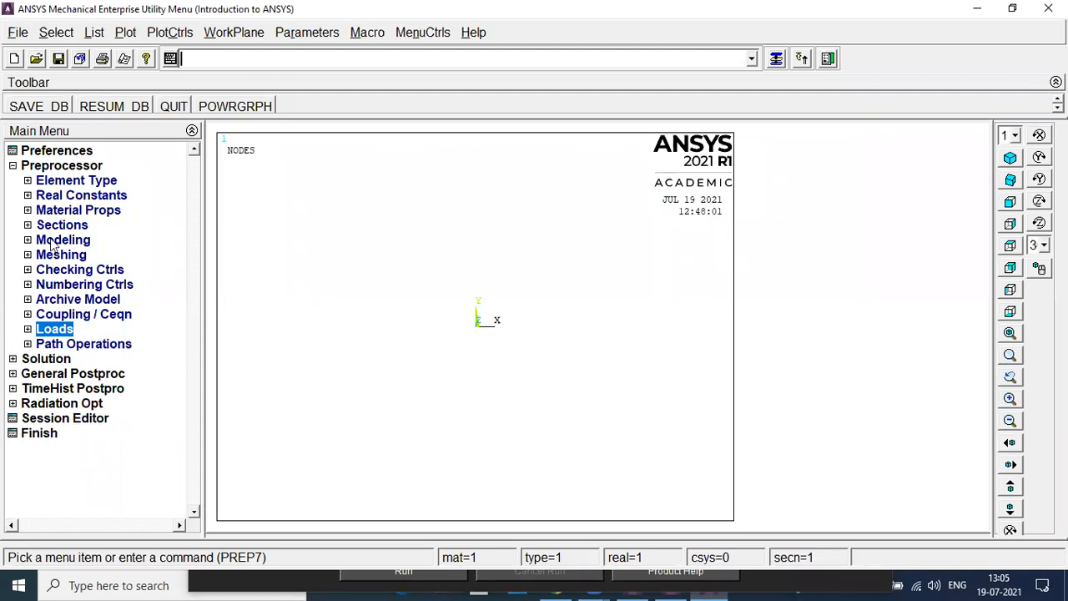
Step: Examine the solution options, including the choices for solving load steps
{"action": "left_click", "coordinate": [47, 359]}
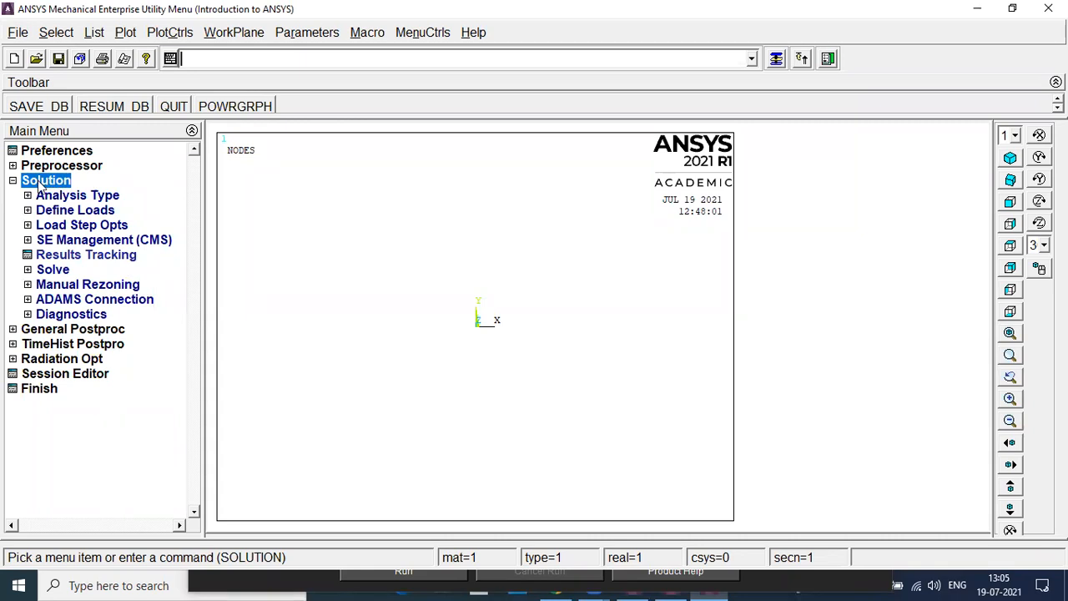
{"action": "left_click", "coordinate": [52, 272]}
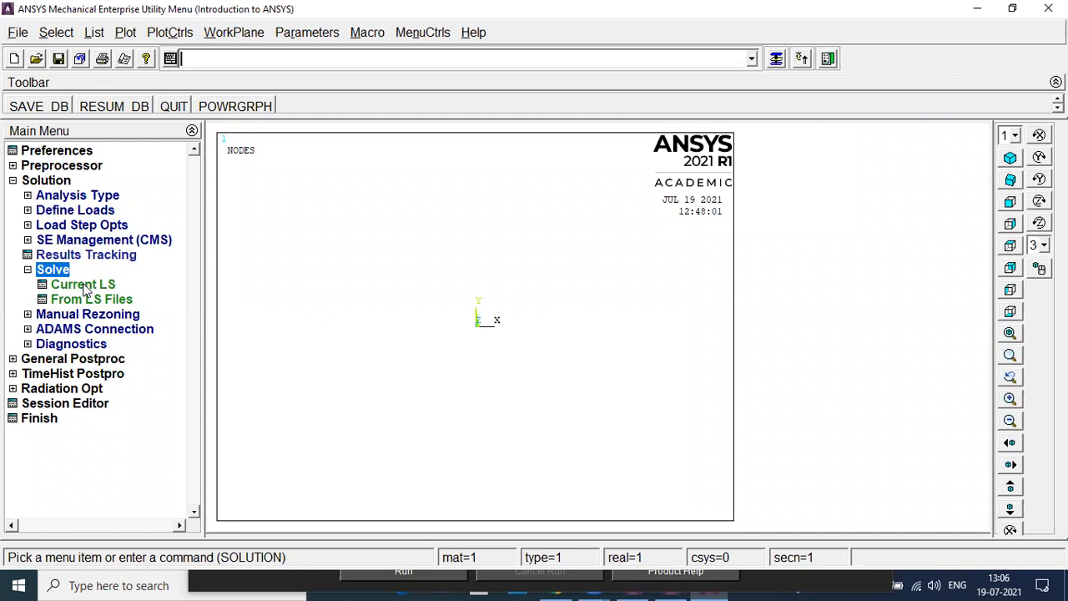
{"action": "left_click", "coordinate": [13, 181]}
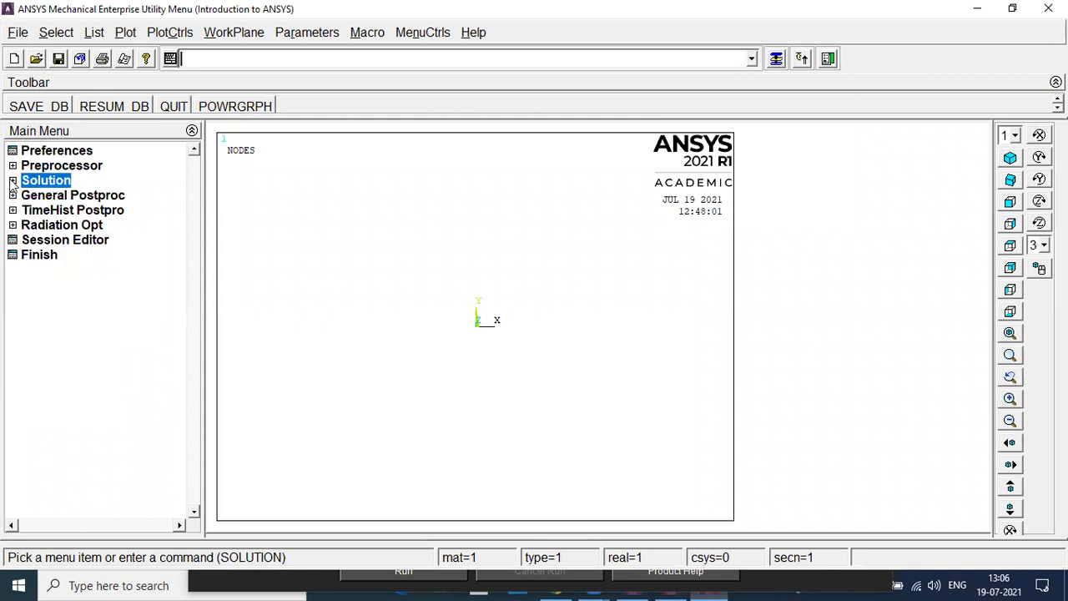
Step: Review the general postprocessor's options for reading and viewing results, relating them to the preprocessor and solution stages
{"action": "left_click", "coordinate": [42, 197]}
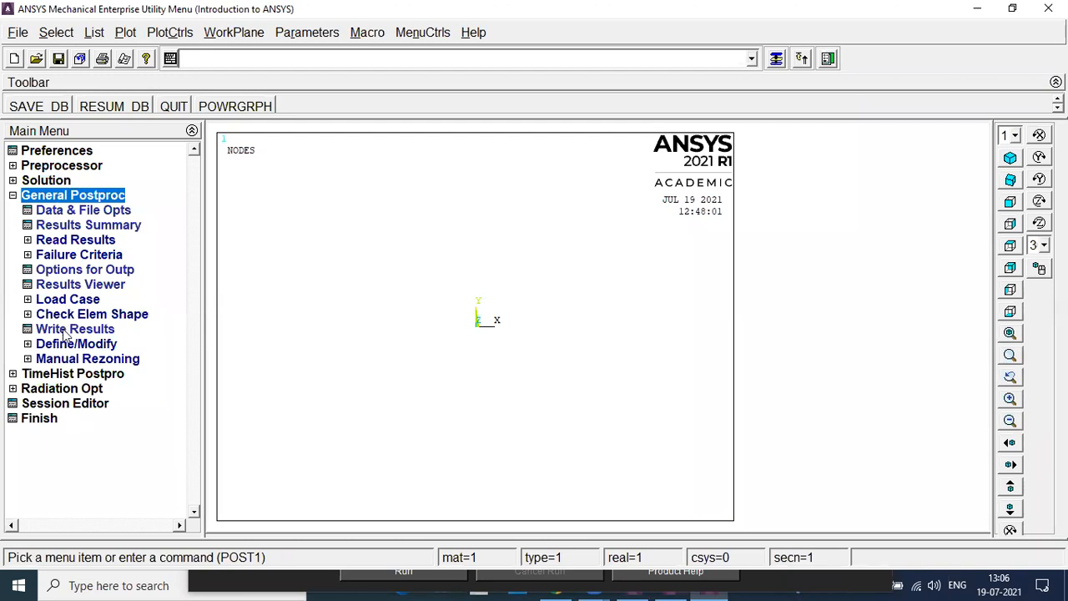
{"action": "left_click", "coordinate": [35, 167]}
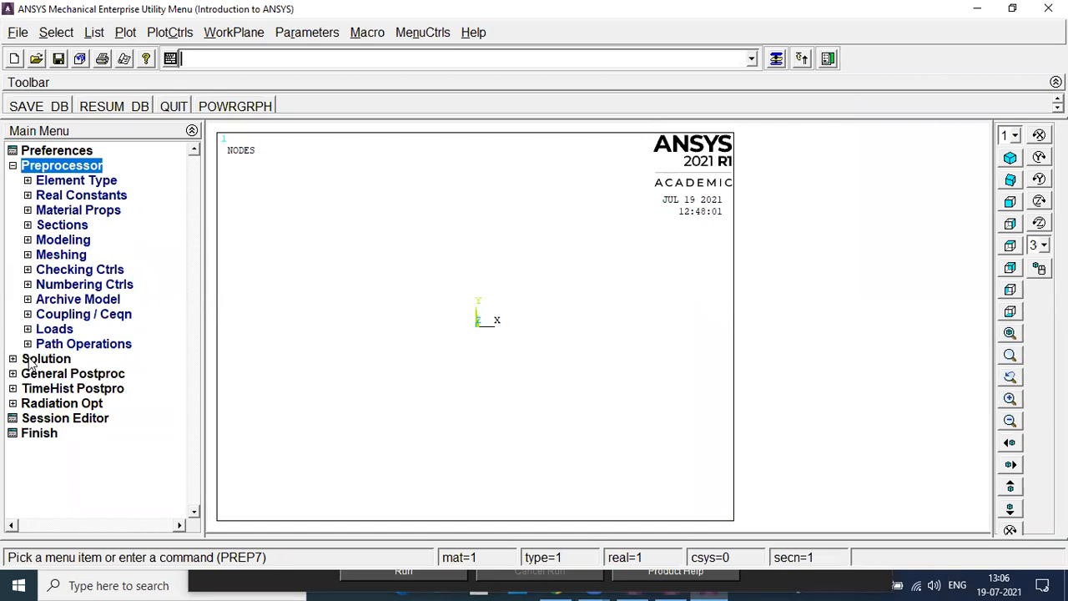
{"action": "left_click", "coordinate": [33, 359]}
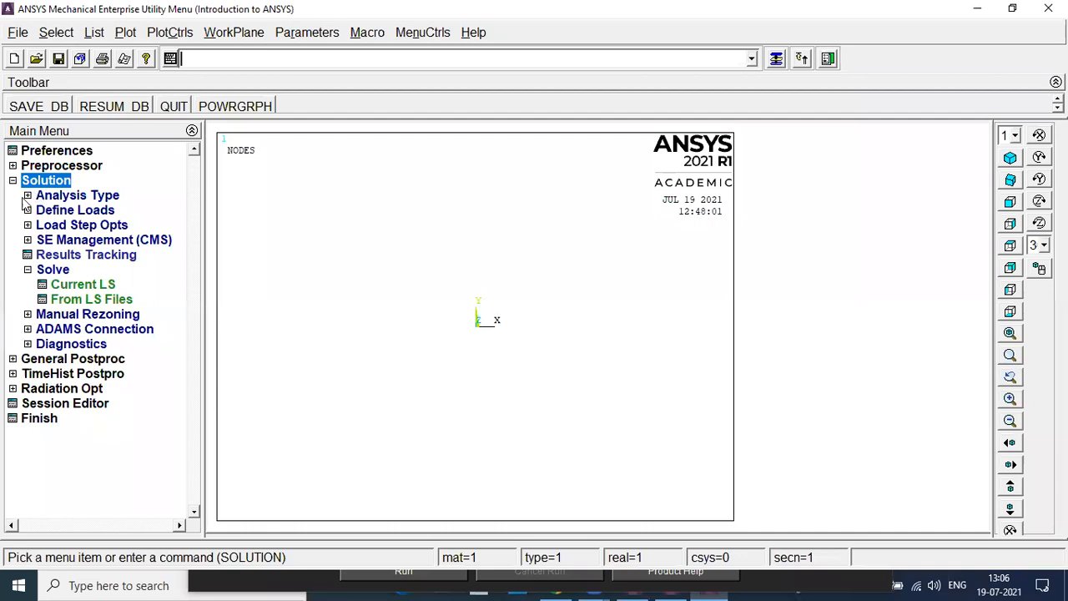
{"action": "left_click", "coordinate": [48, 359]}
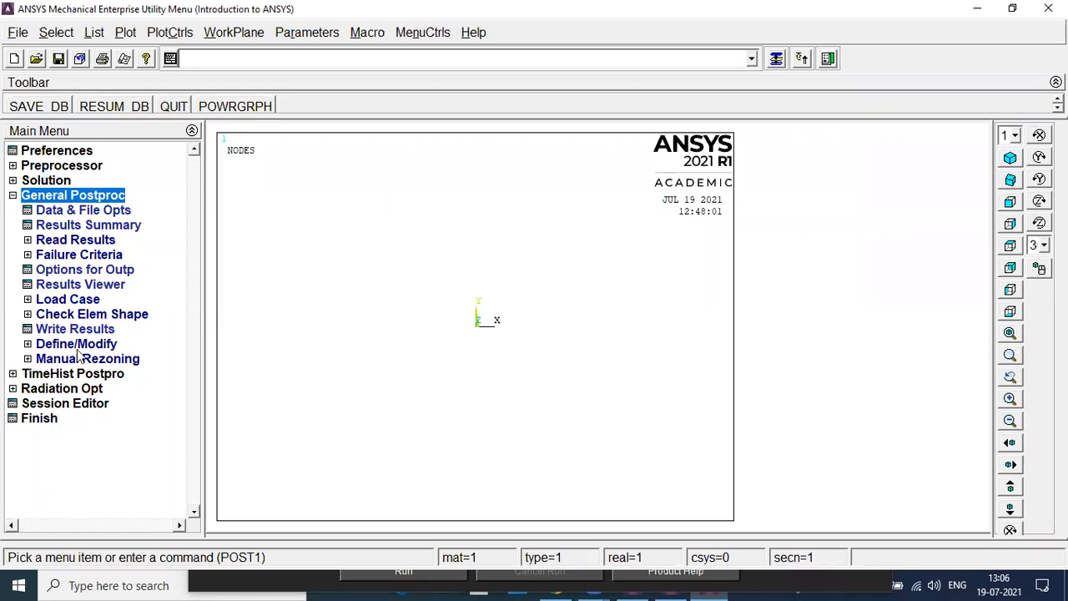
{"action": "left_click", "coordinate": [12, 195]}
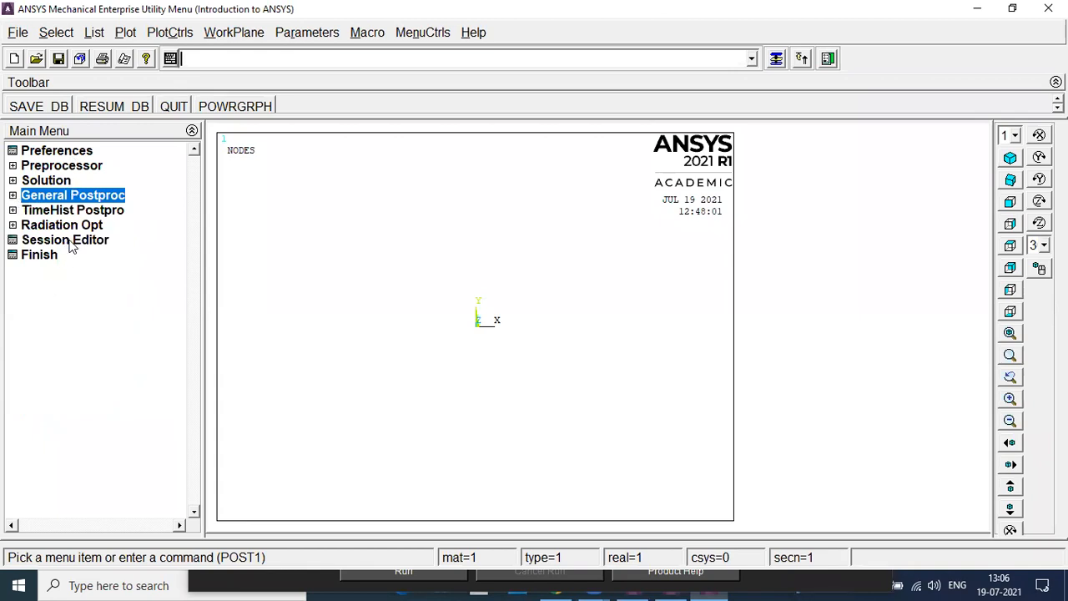
Step: Recap the preprocessor's option list and the solution stage's Solve choices, Current LS and From LS Files
{"action": "left_click", "coordinate": [60, 167]}
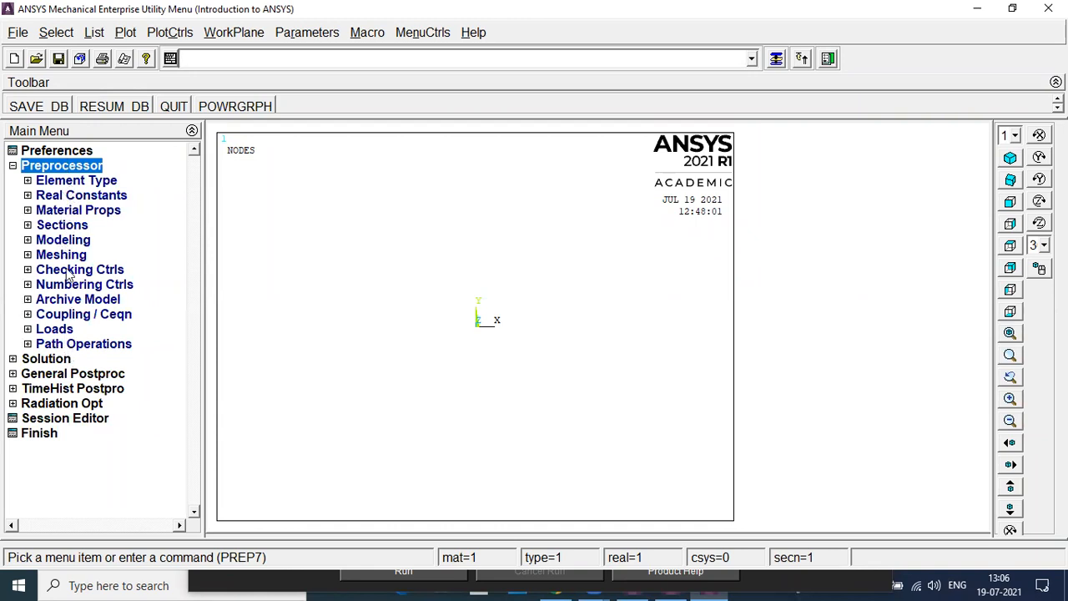
{"action": "left_click", "coordinate": [12, 166]}
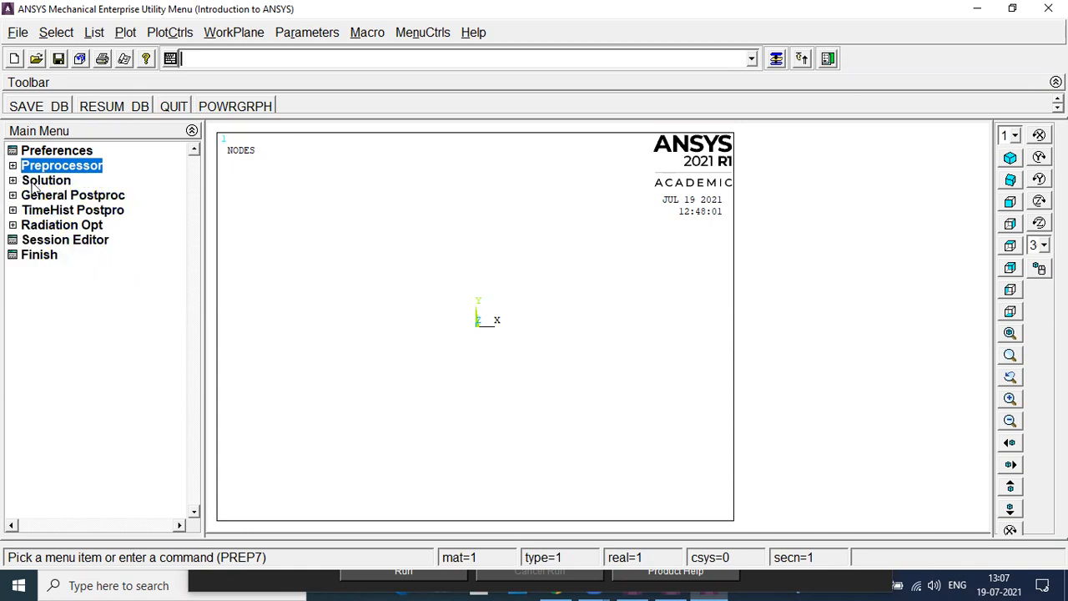
{"action": "left_click", "coordinate": [35, 182]}
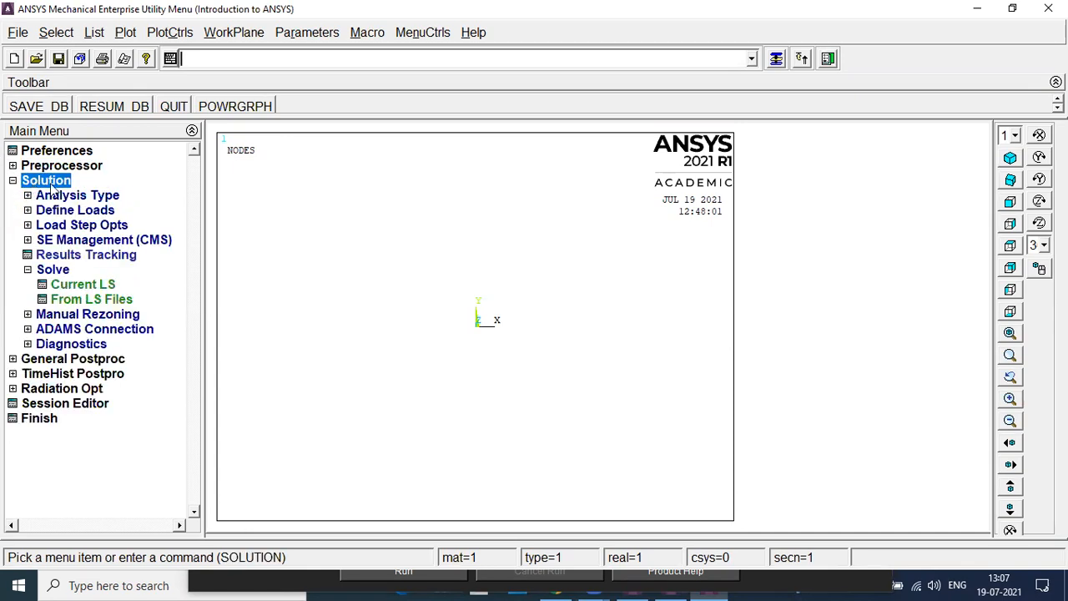
{"action": "left_click", "coordinate": [28, 271]}
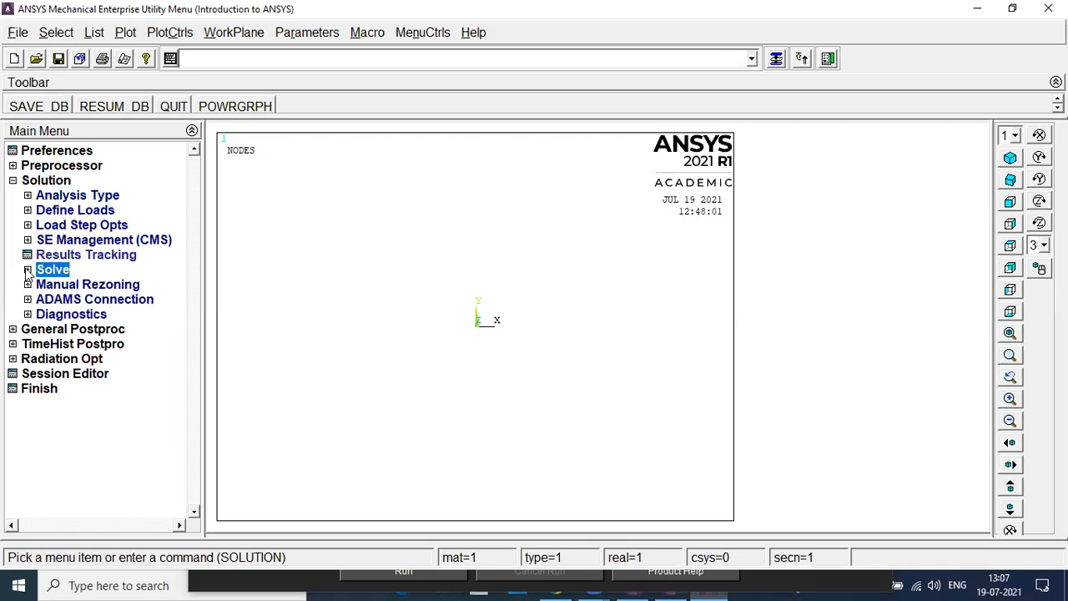
{"action": "left_click", "coordinate": [51, 272]}
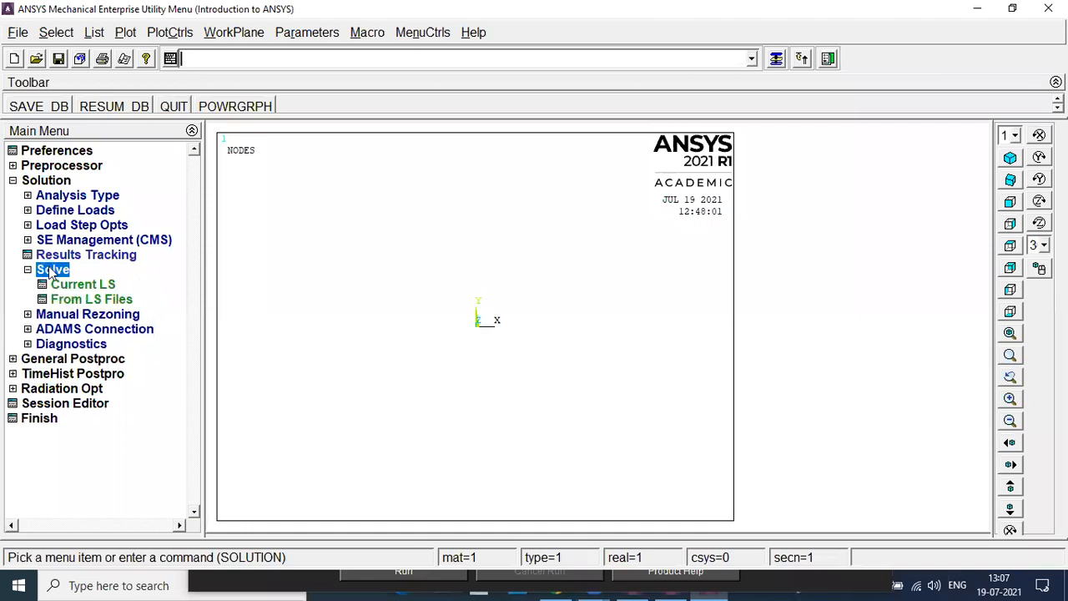
{"action": "left_click", "coordinate": [12, 181]}
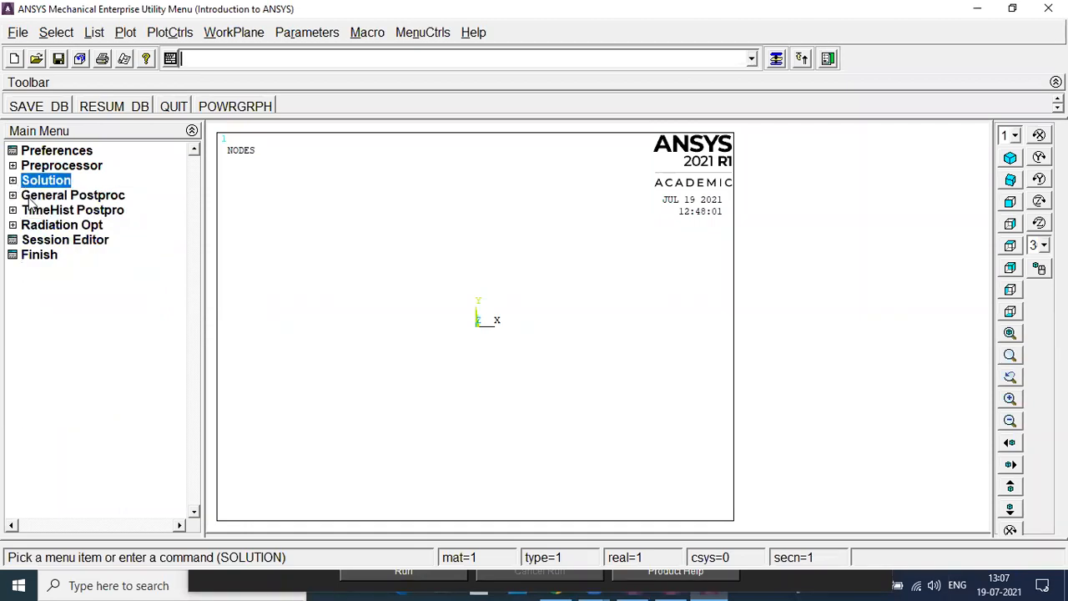
Step: Recap the general postprocessor's options and check the discipline preferences for GUI filtering, cancelling without changes
{"action": "left_click", "coordinate": [31, 199]}
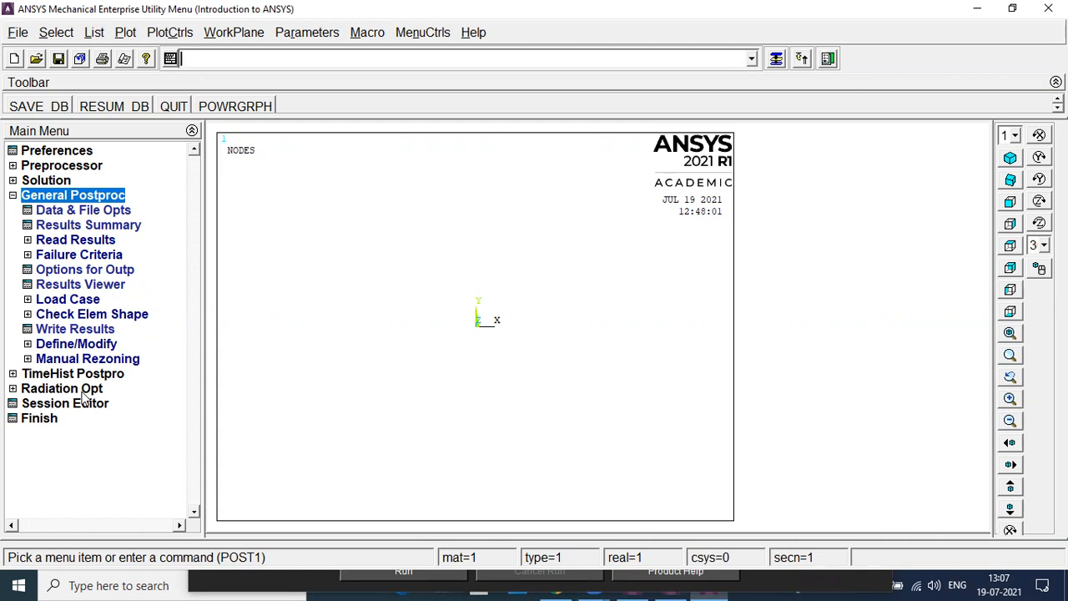
{"action": "left_click", "coordinate": [13, 195]}
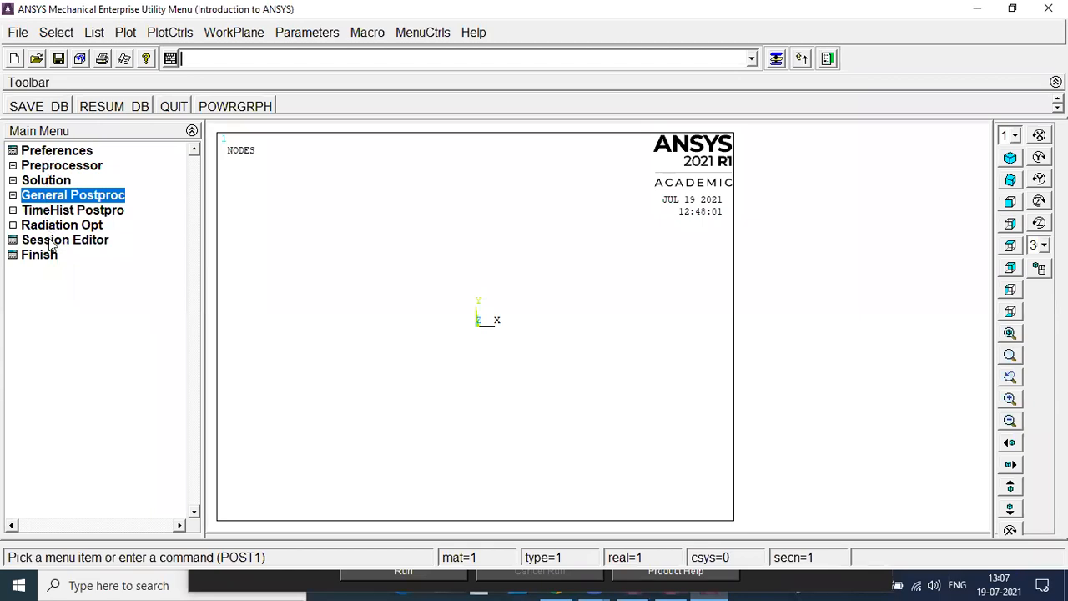
{"action": "left_click", "coordinate": [61, 154]}
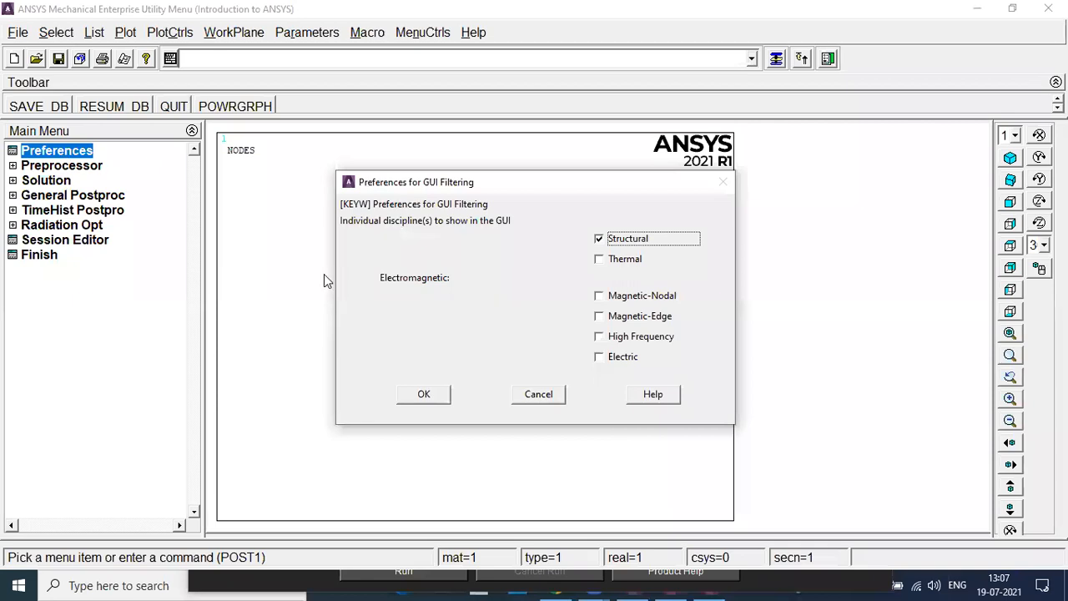
{"action": "left_click", "coordinate": [544, 393]}
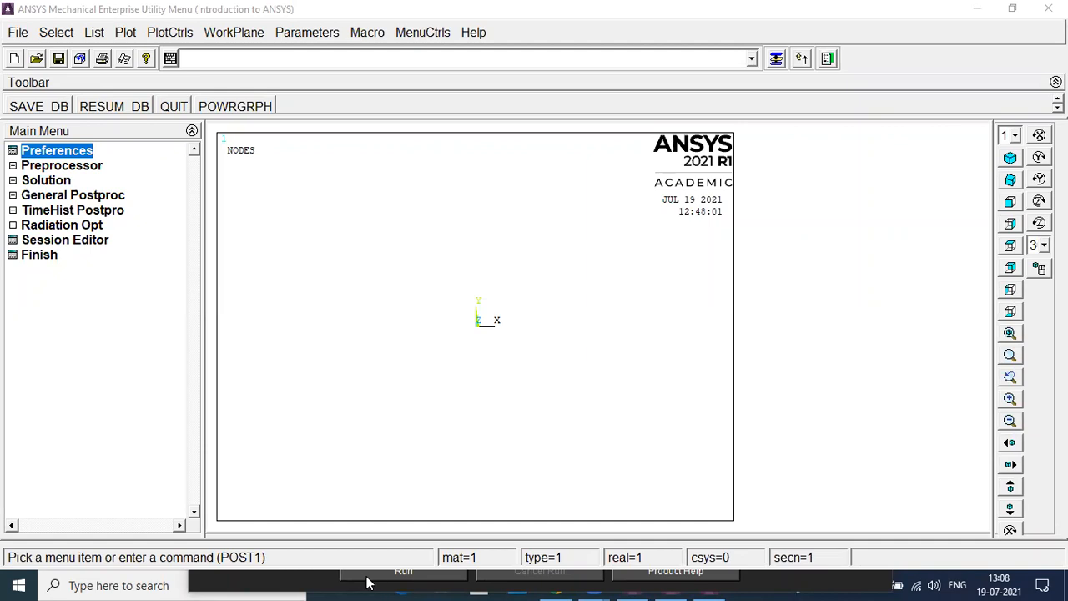
Step: Switch to the practical schedule in Google Docs and examine practical 1, Structural Analysis-Bar under axial load
{"action": "left_click", "coordinate": [561, 583]}
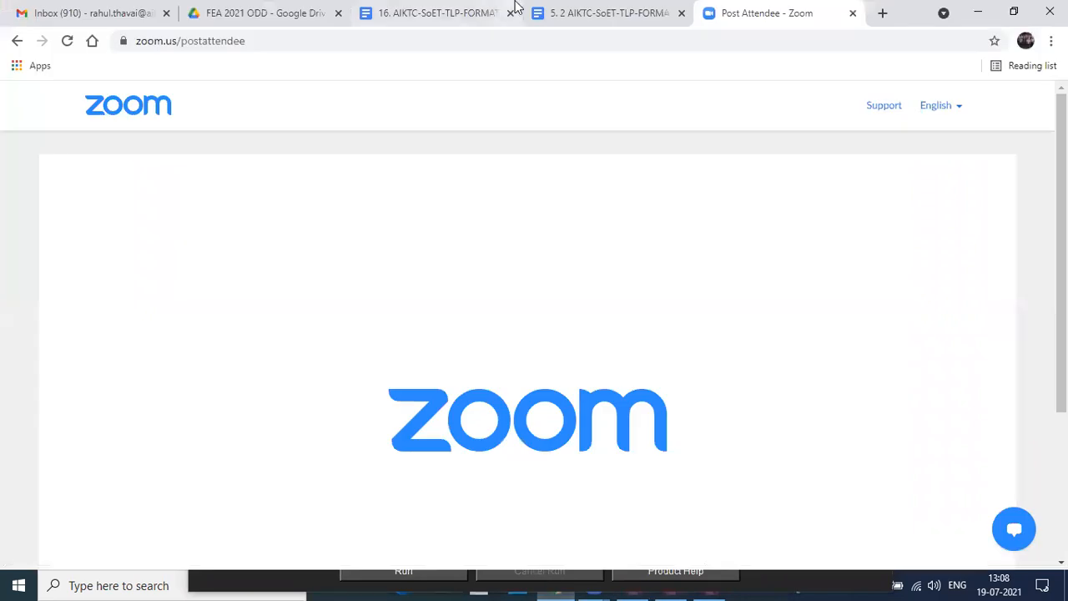
{"action": "left_click", "coordinate": [575, 9]}
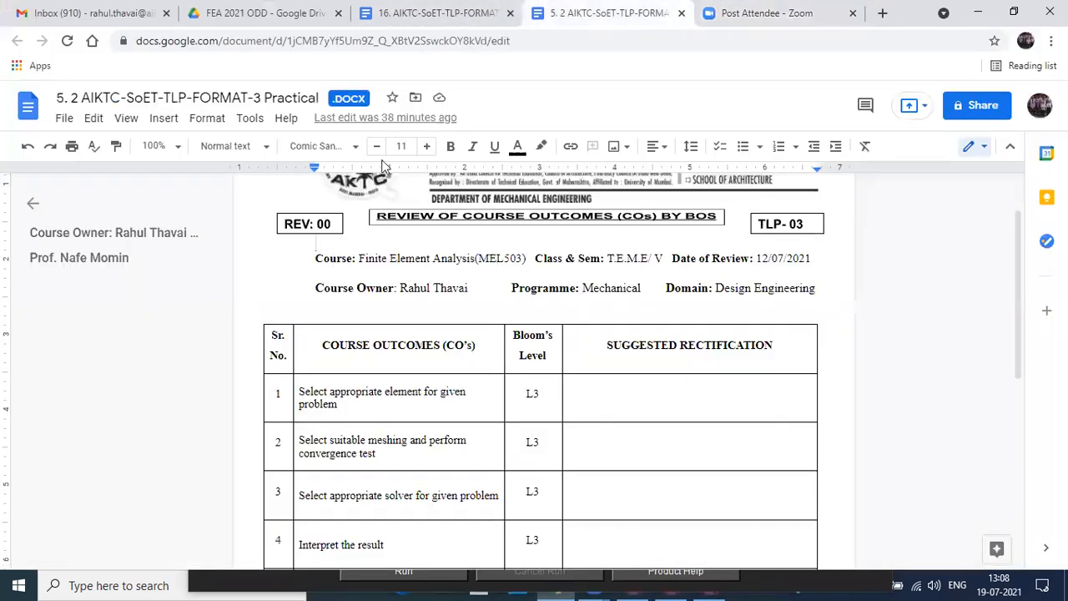
{"action": "left_click", "coordinate": [453, 10]}
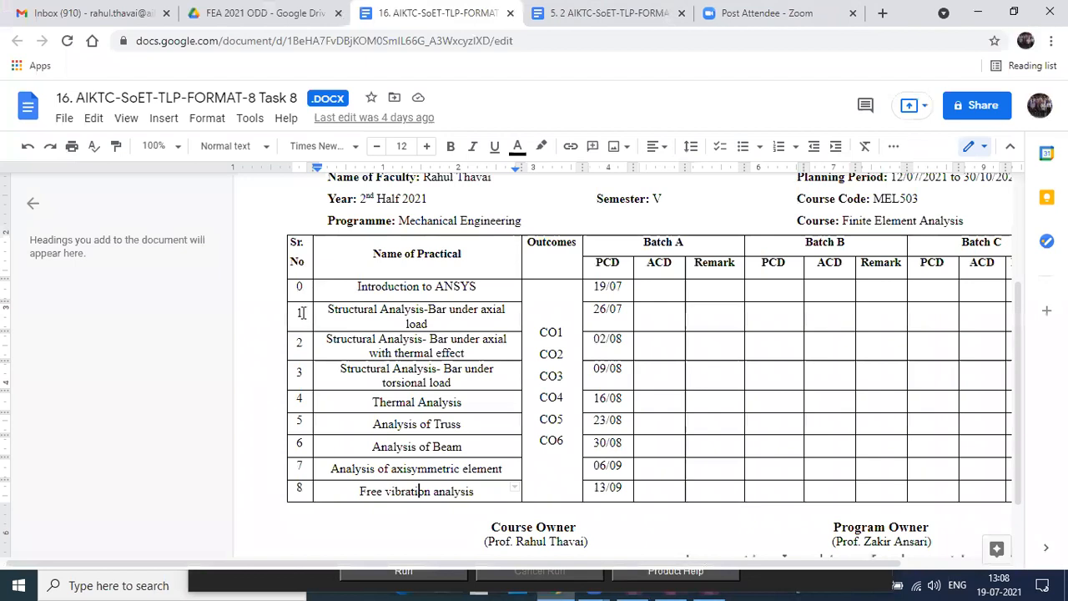
{"action": "left_click", "coordinate": [302, 314]}
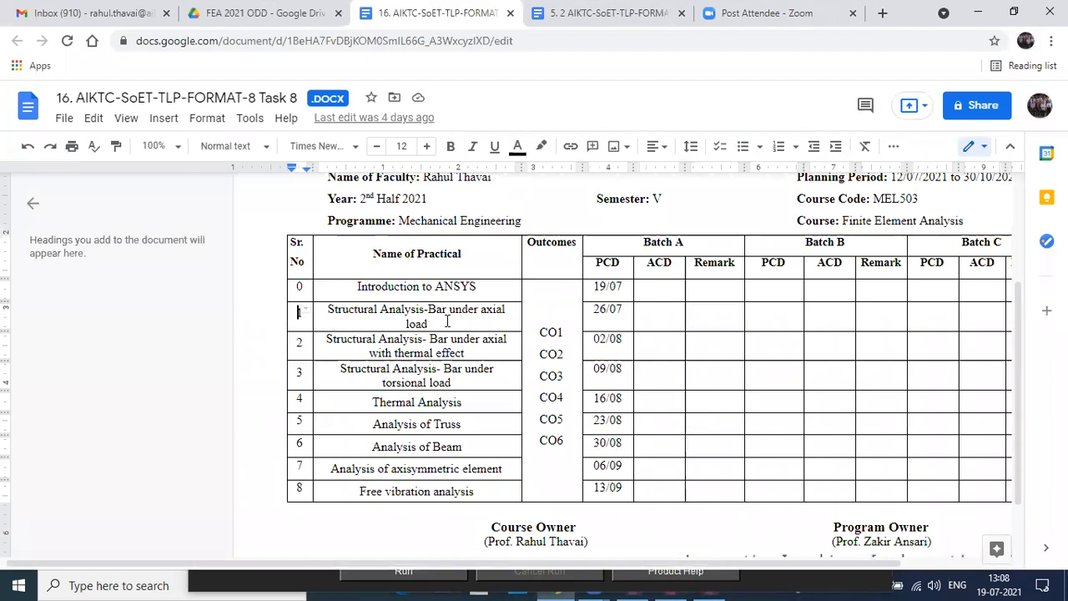
{"action": "left_click", "coordinate": [445, 322], "text": "shift"}
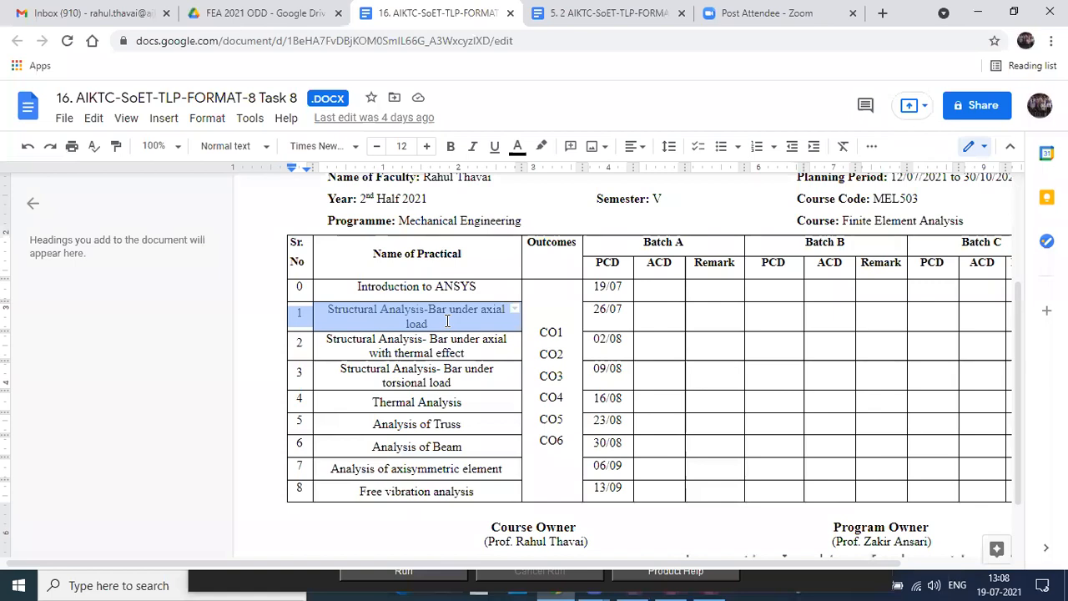
{"action": "left_click", "coordinate": [447, 322]}
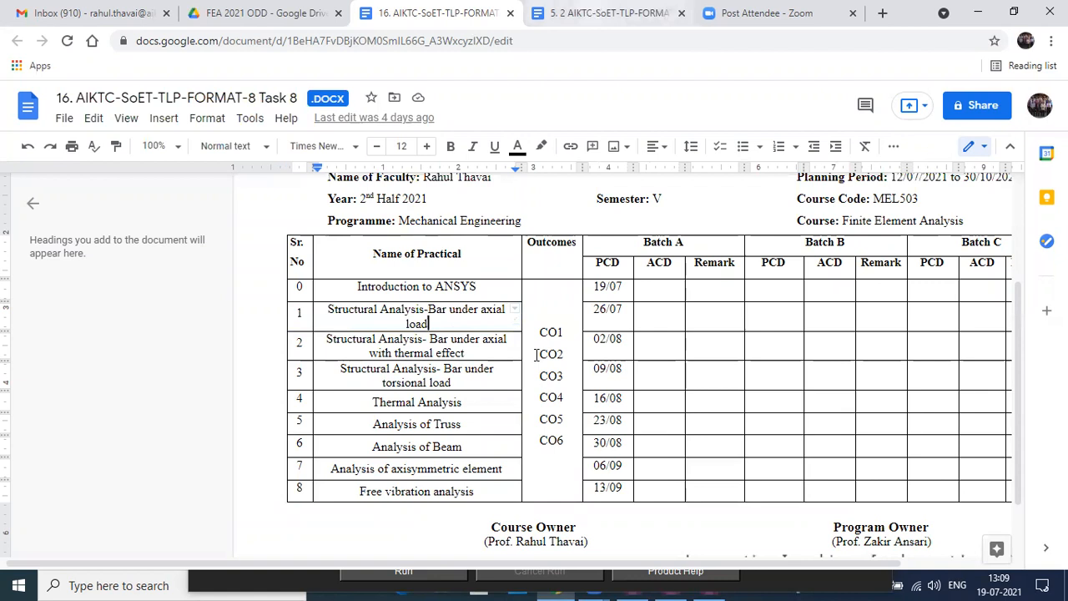
Step: Switch back to the ANSYS Mechanical Enterprise window for the Introduction to ANSYS job
{"action": "left_click", "coordinate": [631, 584]}
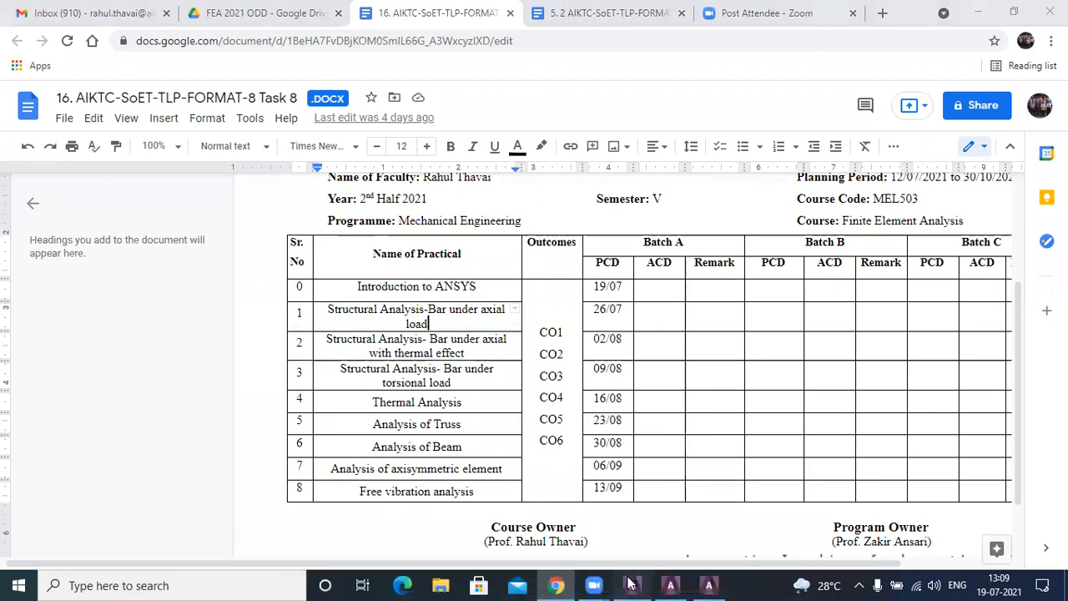
{"action": "left_click", "coordinate": [631, 584]}
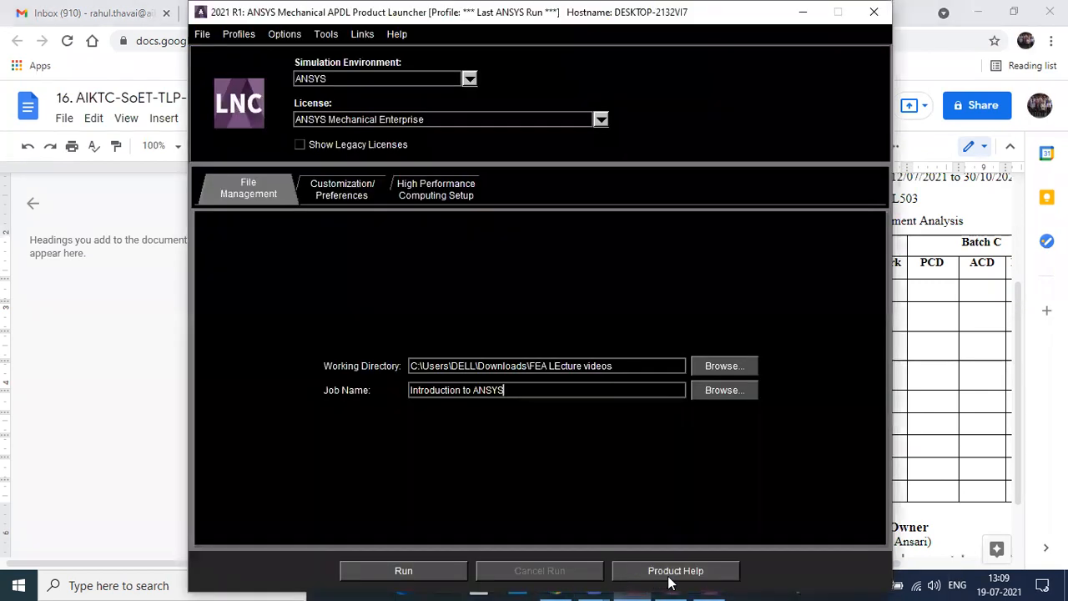
{"action": "left_click", "coordinate": [705, 584]}
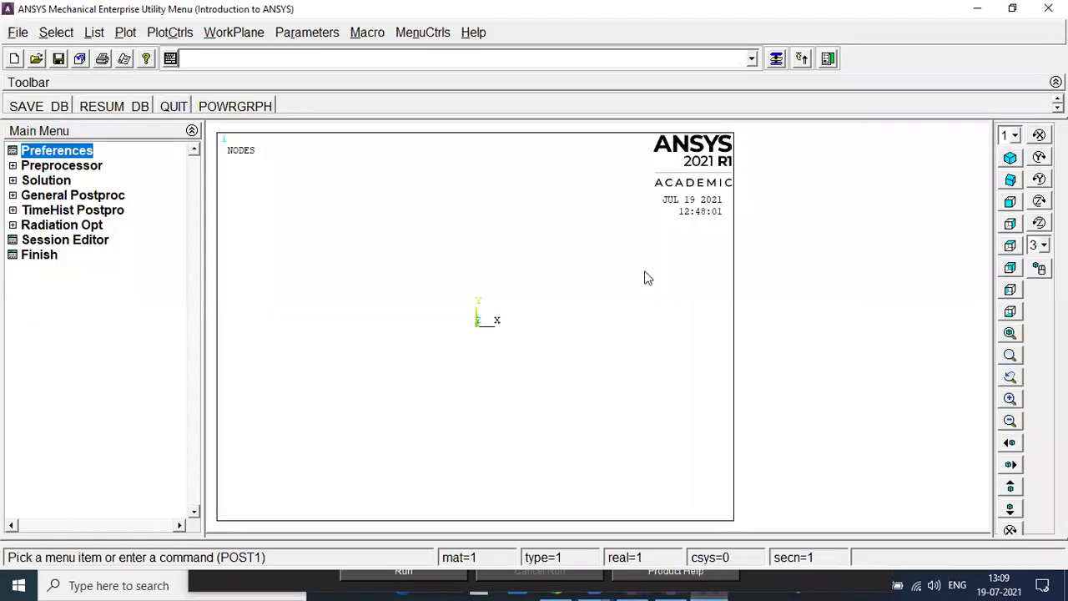